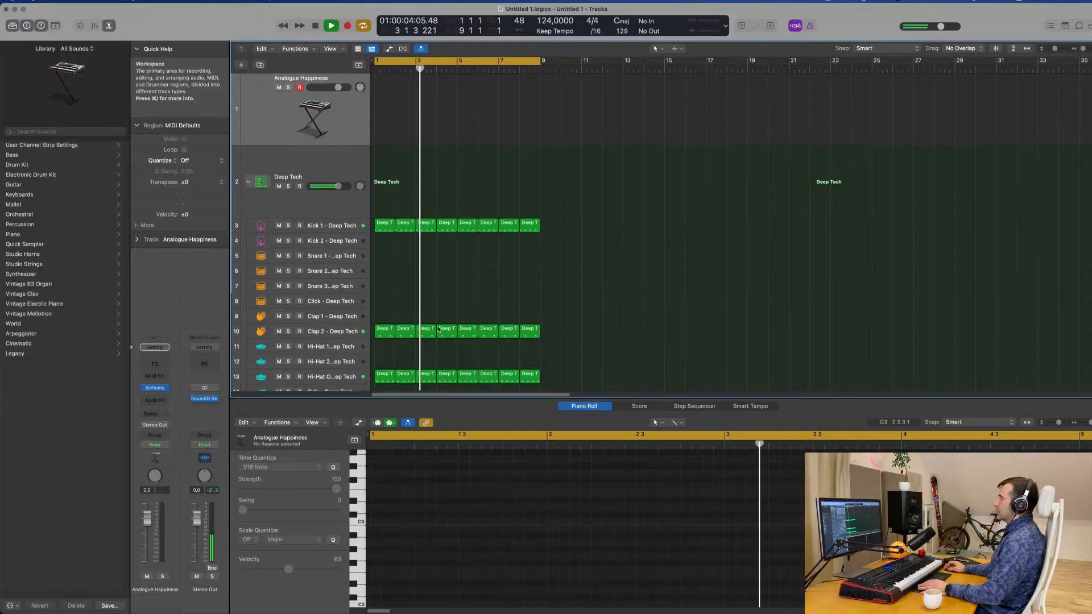
Lower the Hi-Hat Open track's volume to -18.0 dB while the beat plays.
click(334, 378)
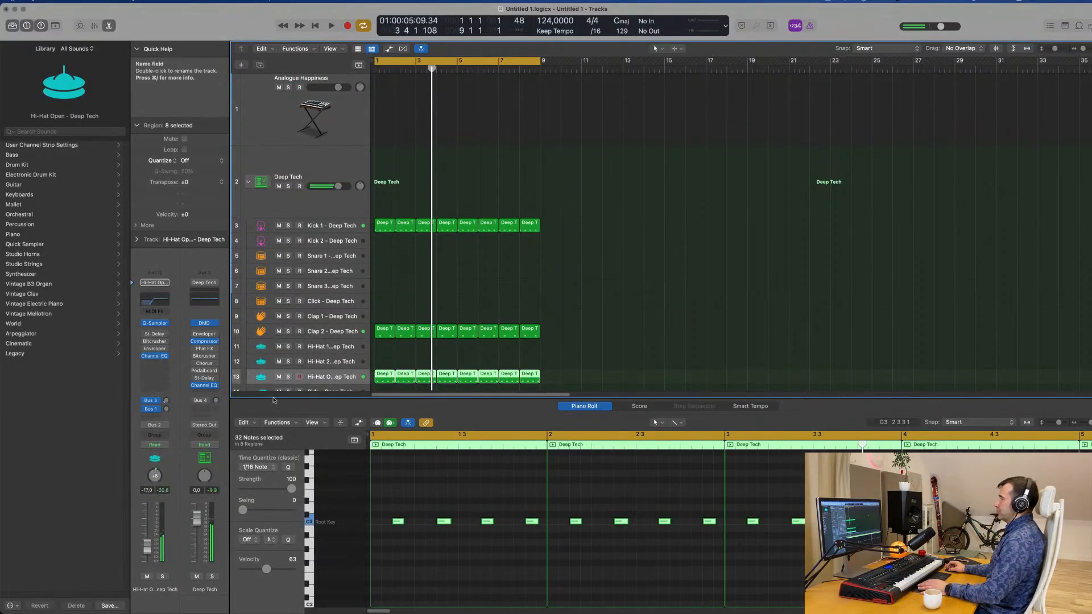
key(space)
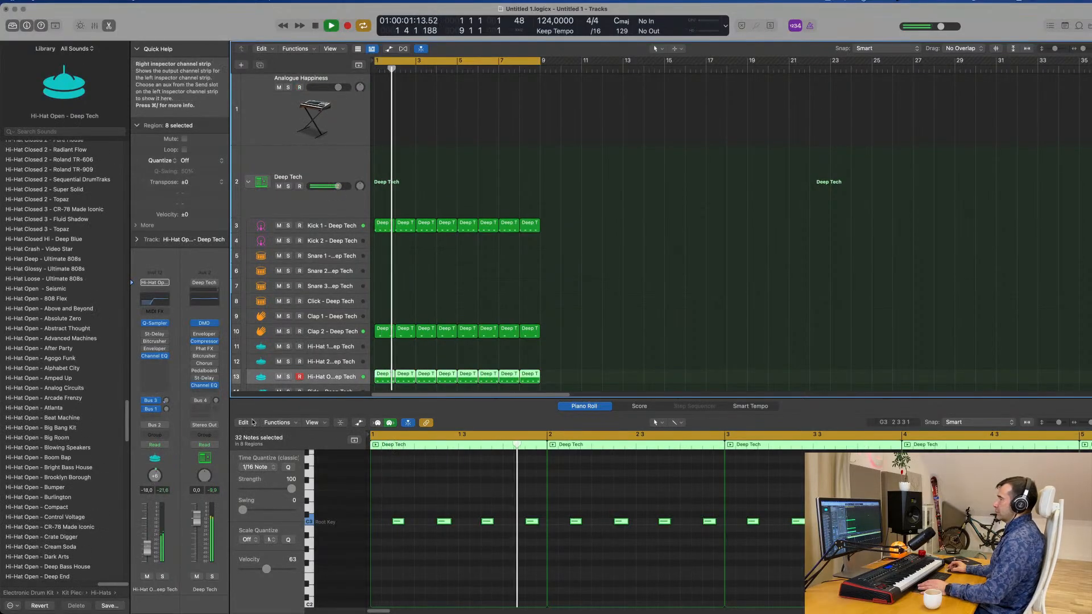
In the Kick 1 track's Channel EQ, turn off the low-cut band and boost the 75 Hz low shelf to +7.2 dB.
click(327, 230)
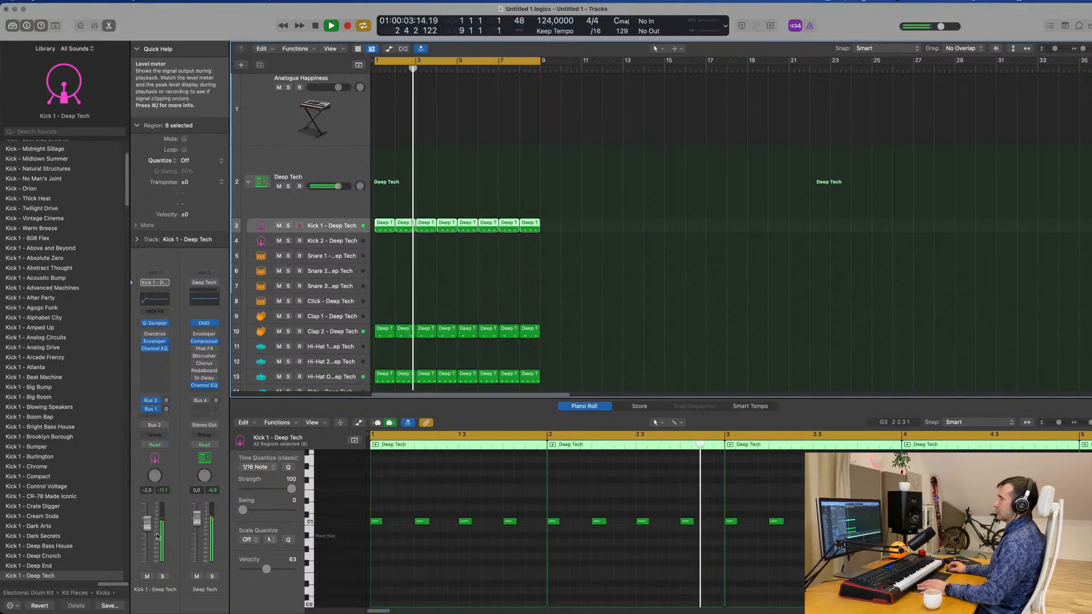
click(159, 304)
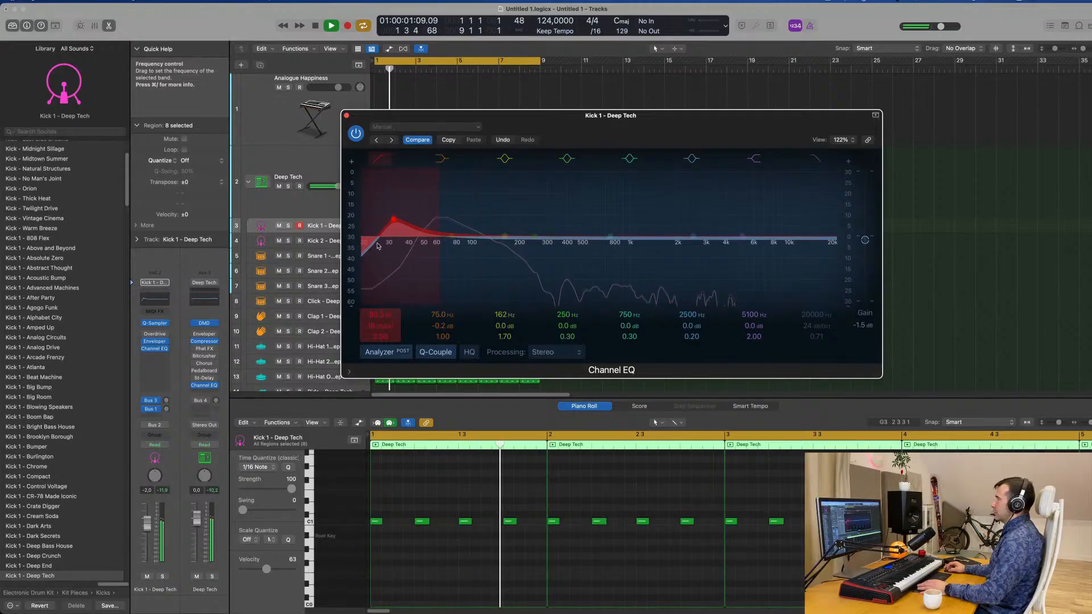
drag(421, 245, 426, 245)
click(383, 161)
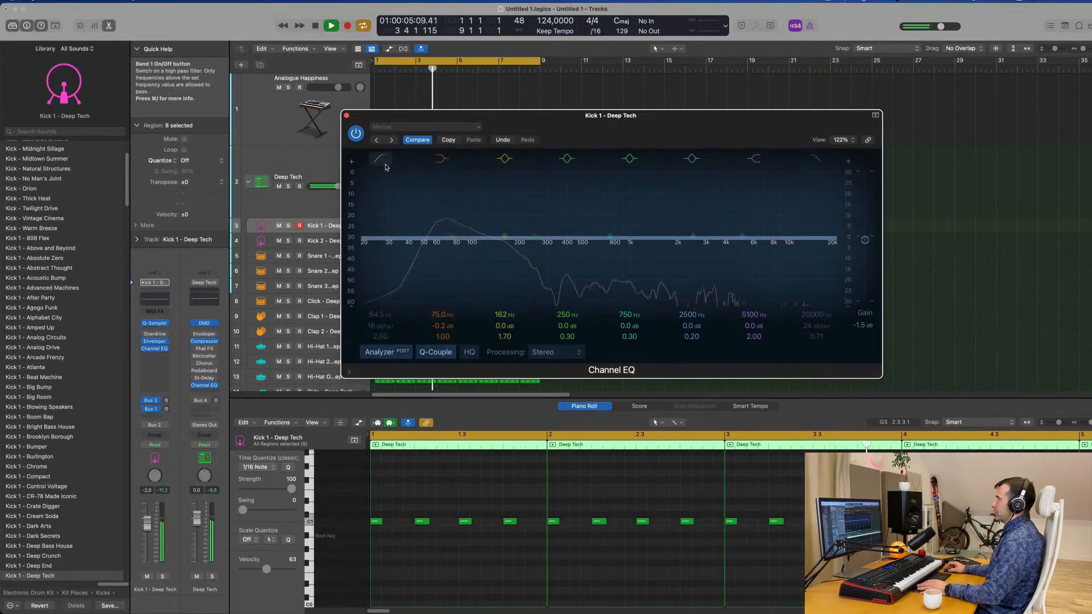
mouse_move(443, 325)
mouse_down()
mouse_move(442, 310)
mouse_move(442, 326)
mouse_up()
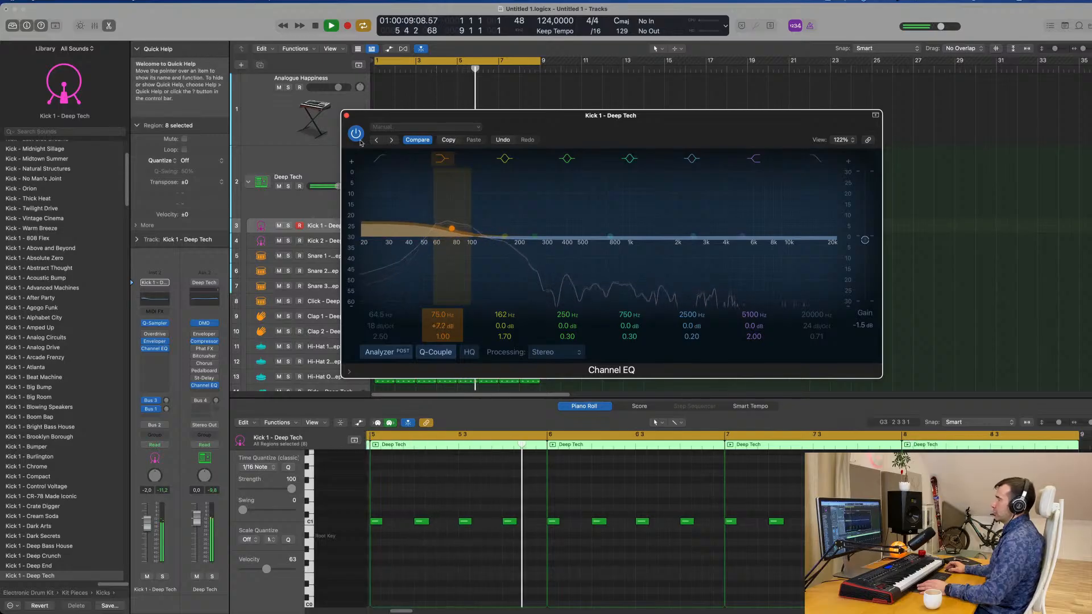
click(346, 115)
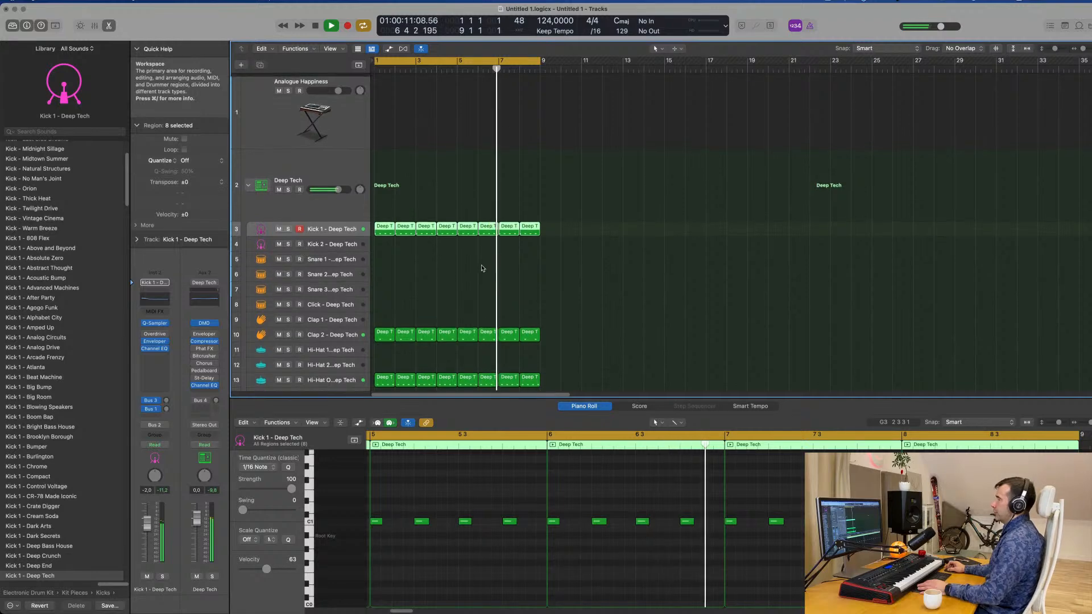
Lower the Analogue Happiness track's volume to -7.4 dB.
key(Return)
click(333, 116)
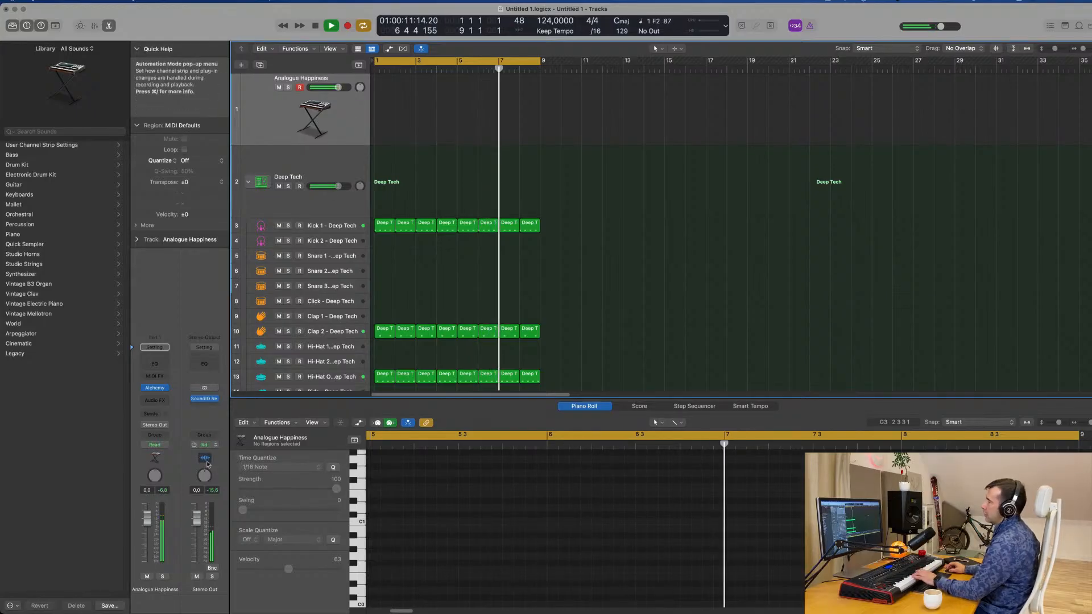
drag(152, 526, 147, 548)
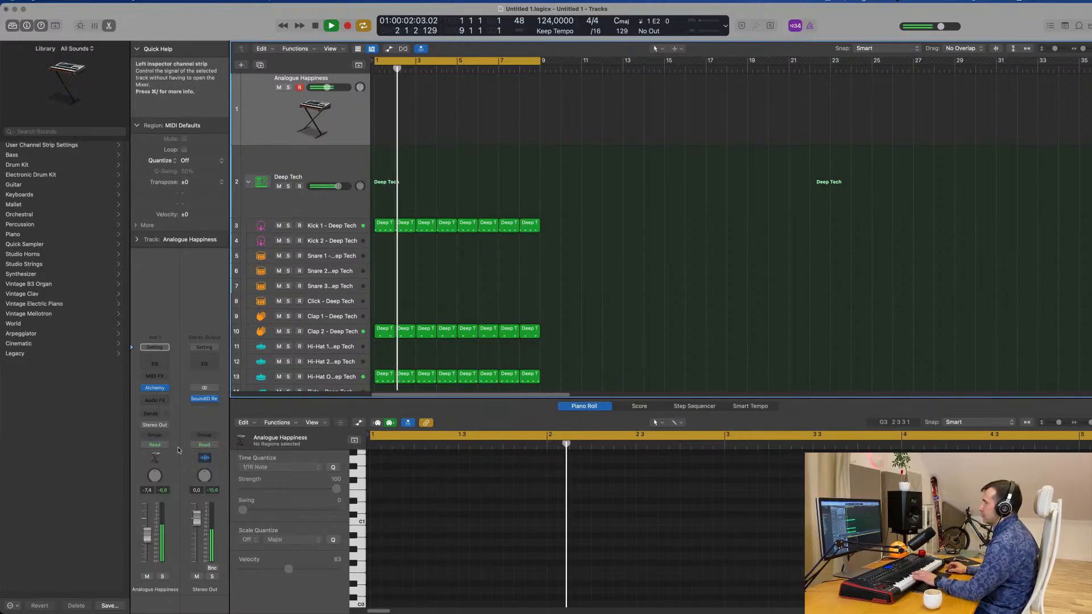
Record a two-bar bass line on the Analogue Happiness track and move the recorded region to bar 1.
mouse_move(216, 402)
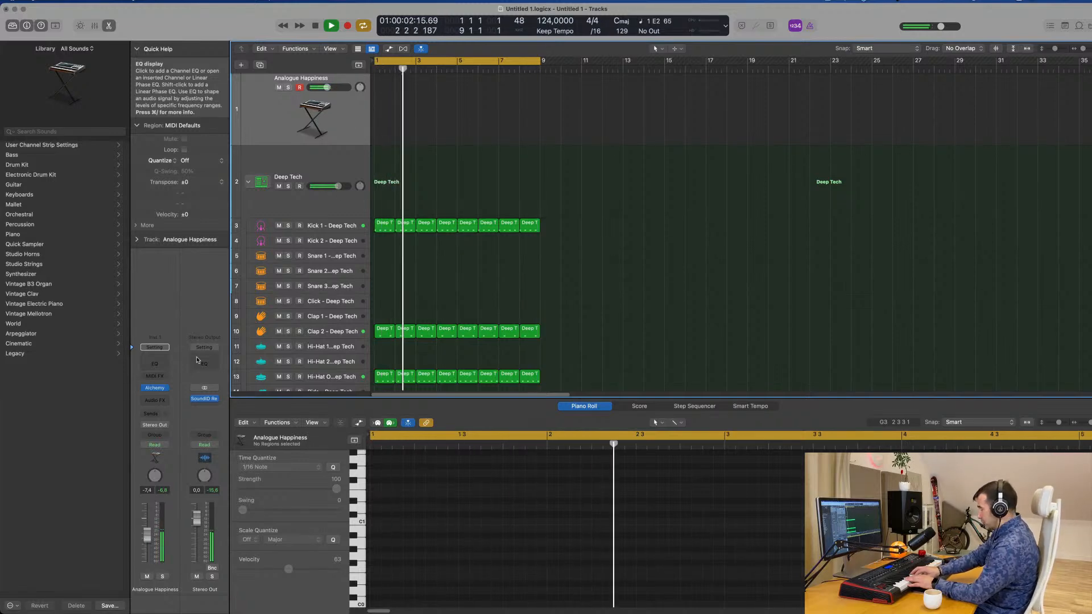
key(r)
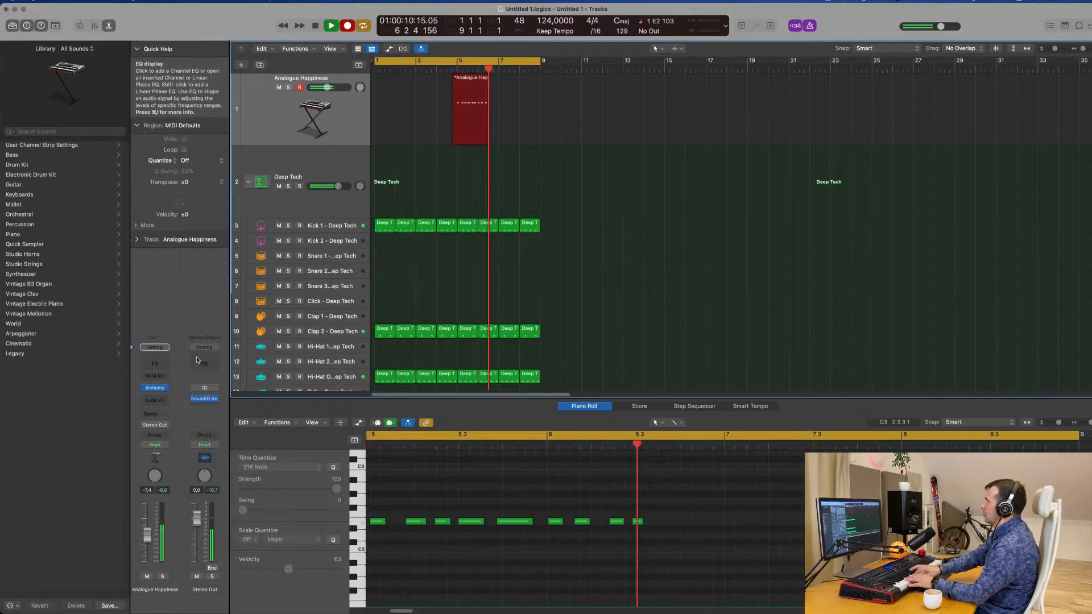
key(space)
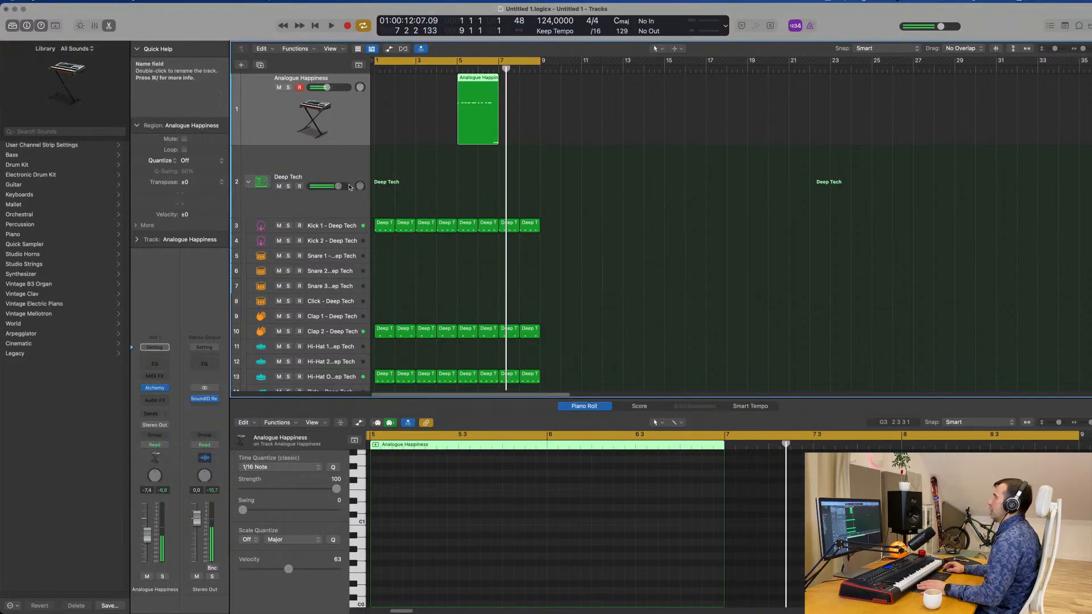
drag(484, 85, 407, 80)
key(space)
Quantize all notes of the recorded bass region to 1/16 notes in the Piano Roll and play it back.
key(e)
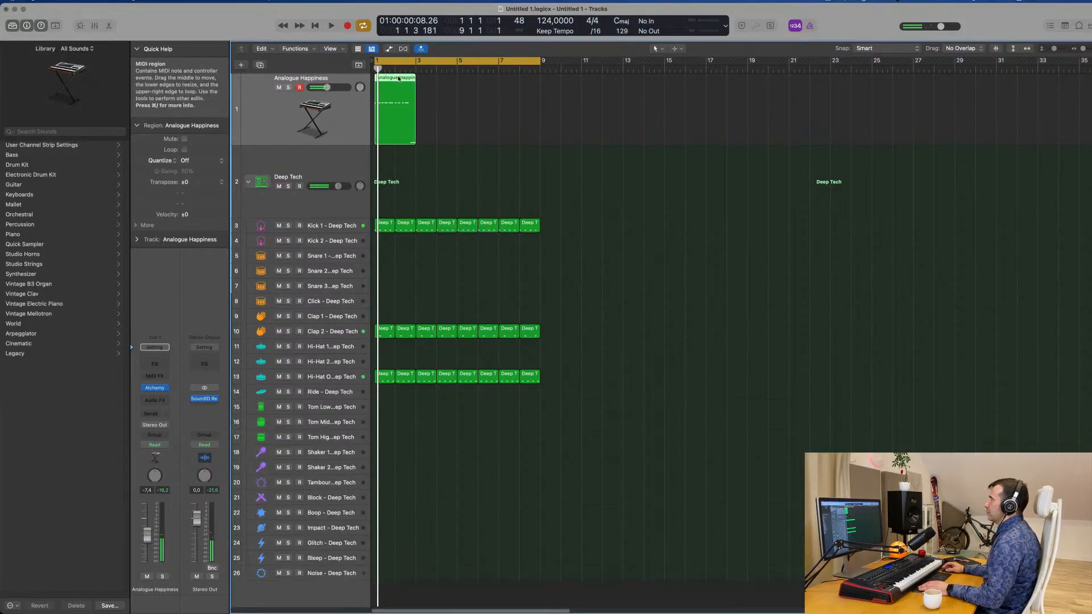
key(e)
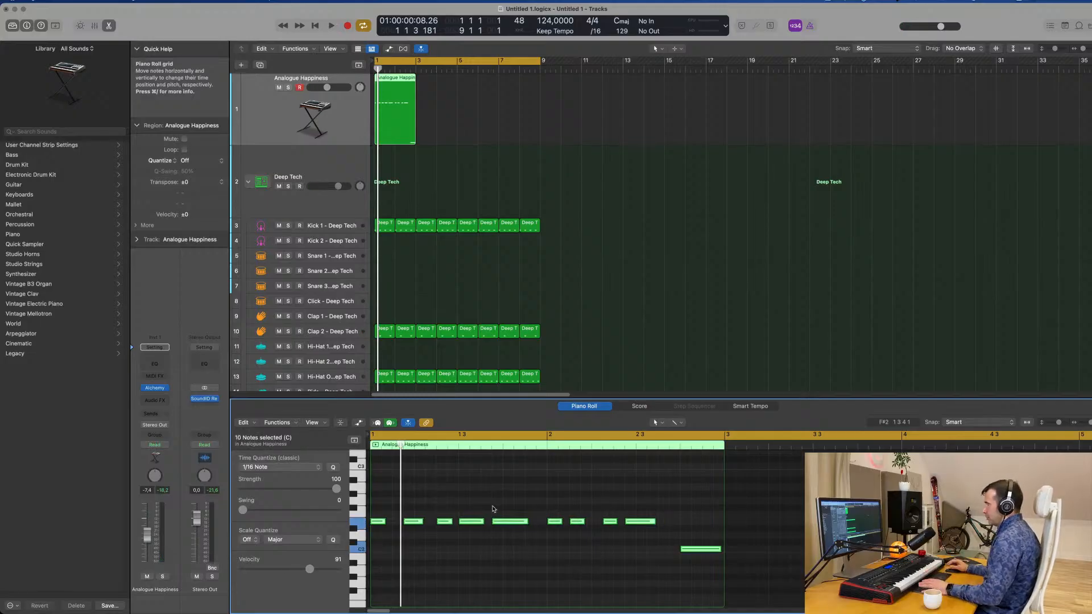
key(space)
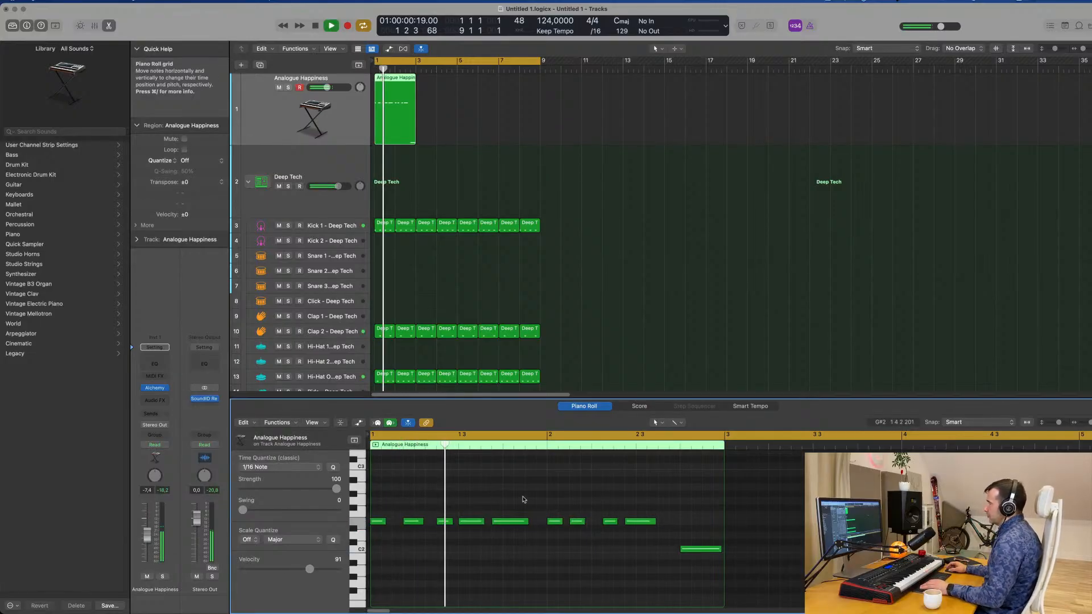
key(Return)
scroll(558, 509, up, 4)
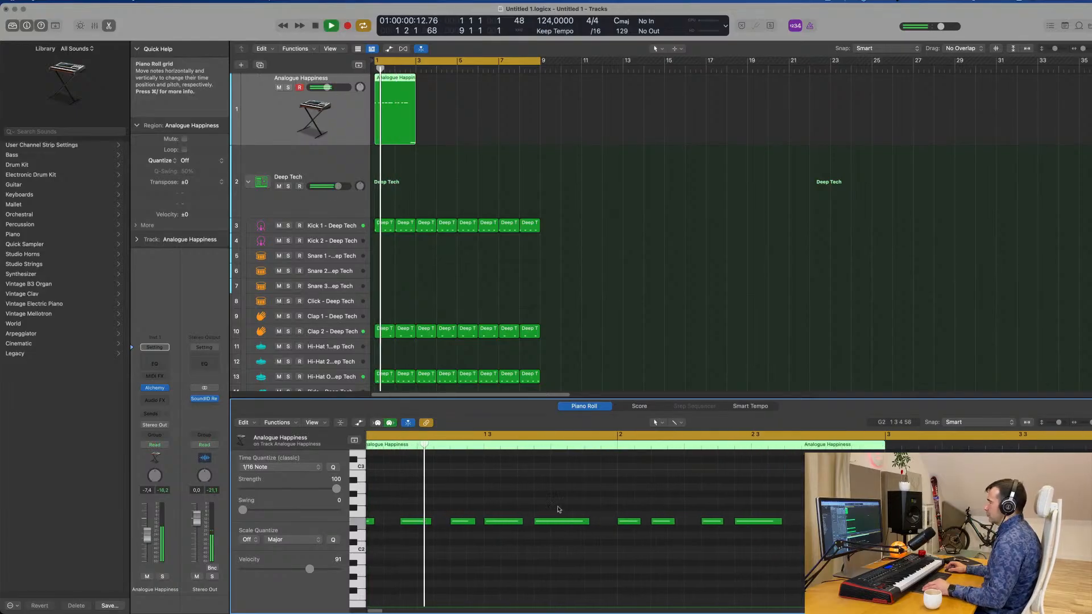
scroll(566, 510, down, 2)
key(space)
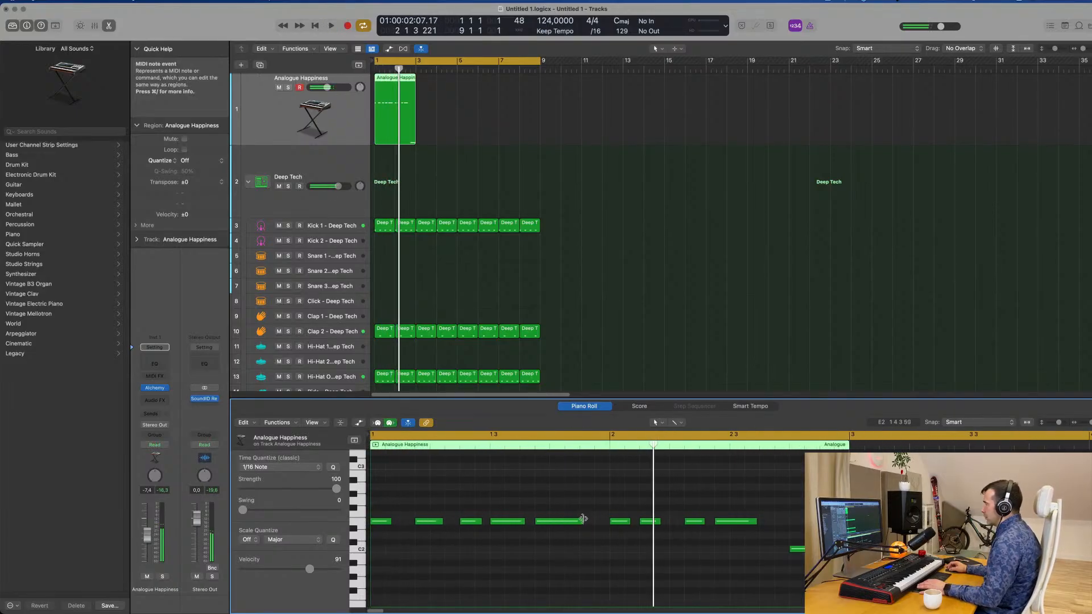
Adjust the lengths of the E2 notes in bar 1, shortening the one at 1 3 4 1 to 0 0 2 0.
drag(583, 521, 580, 521)
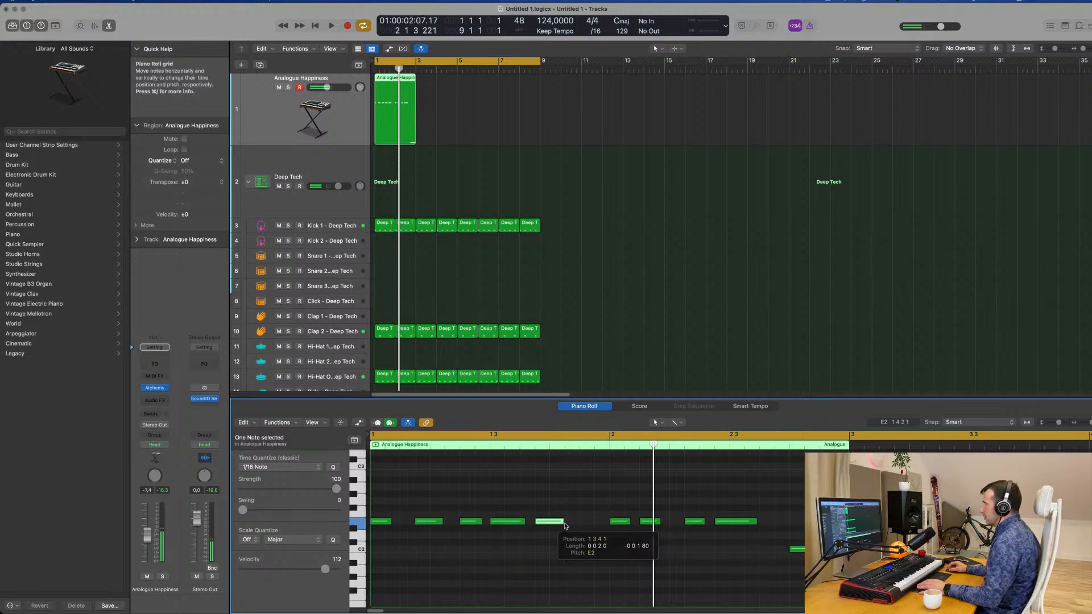
key(space)
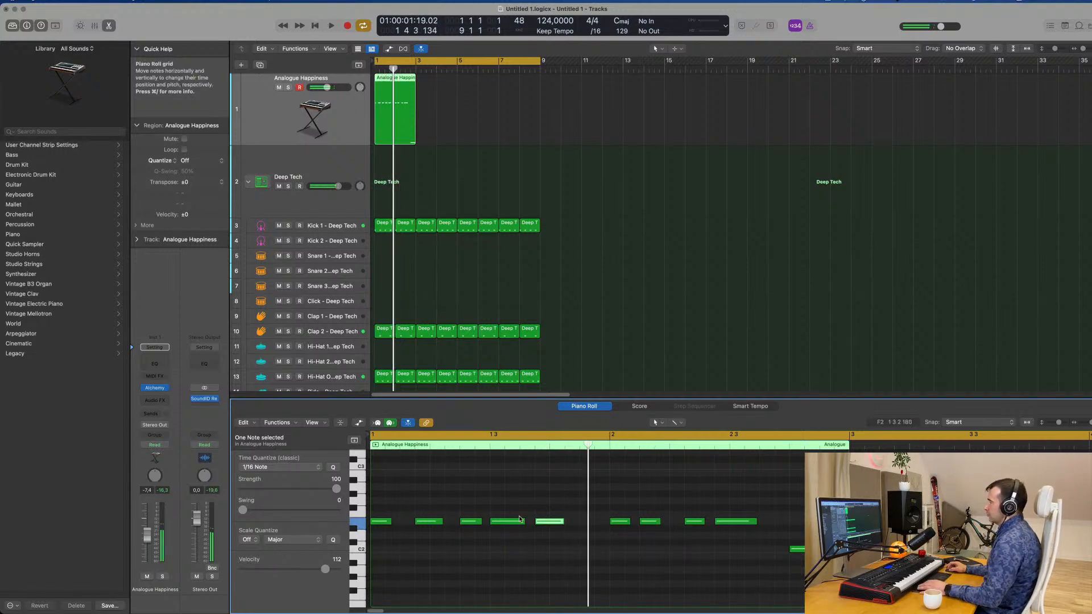
drag(525, 517, 442, 521)
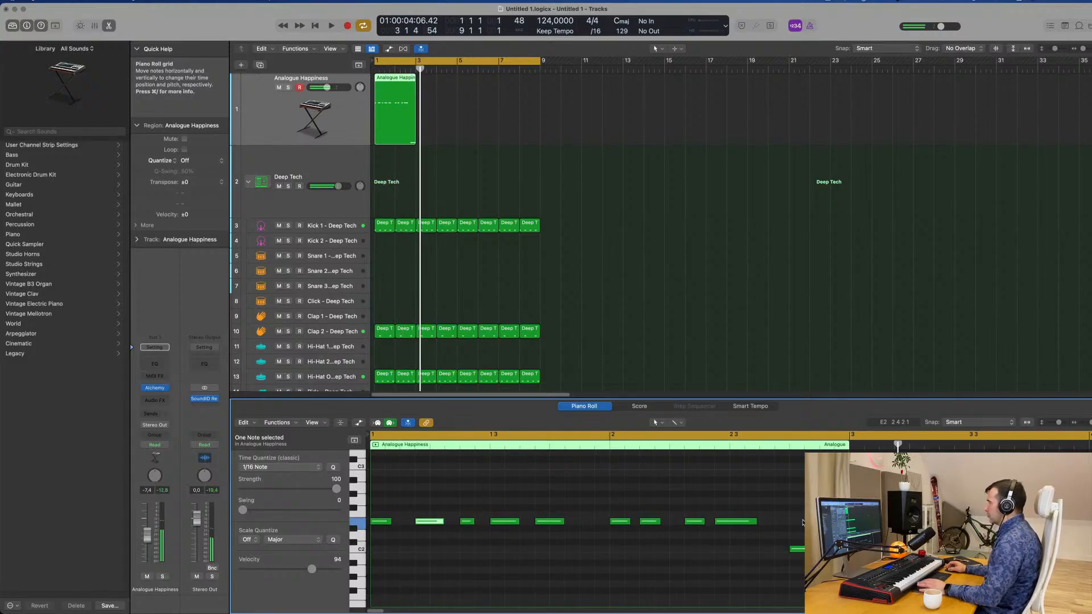
key(space)
Shorten the final C2 note at the end of the bass region and listen to the loop.
click(840, 549)
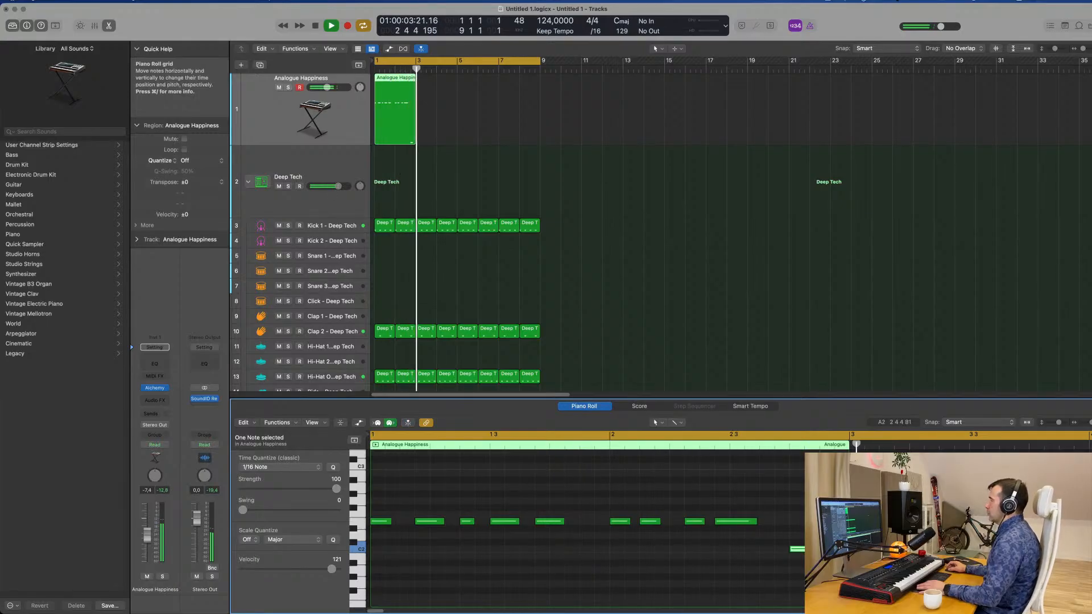
key(space)
key(space)
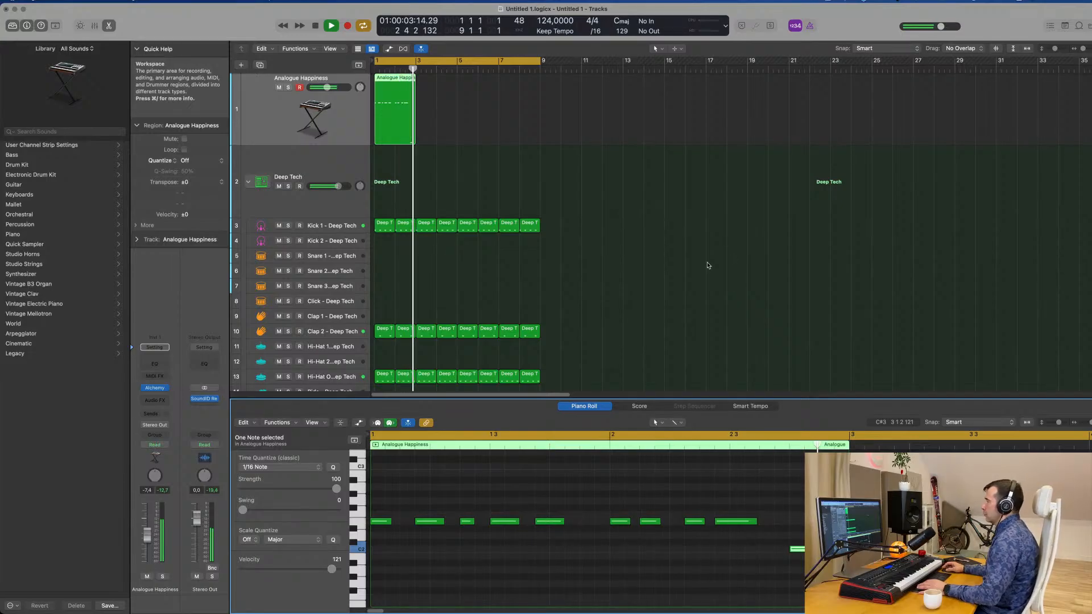
key(space)
key(space)
key(space)
Insert a stereo Compressor as an audio effect on the Analogue Happiness track.
click(284, 118)
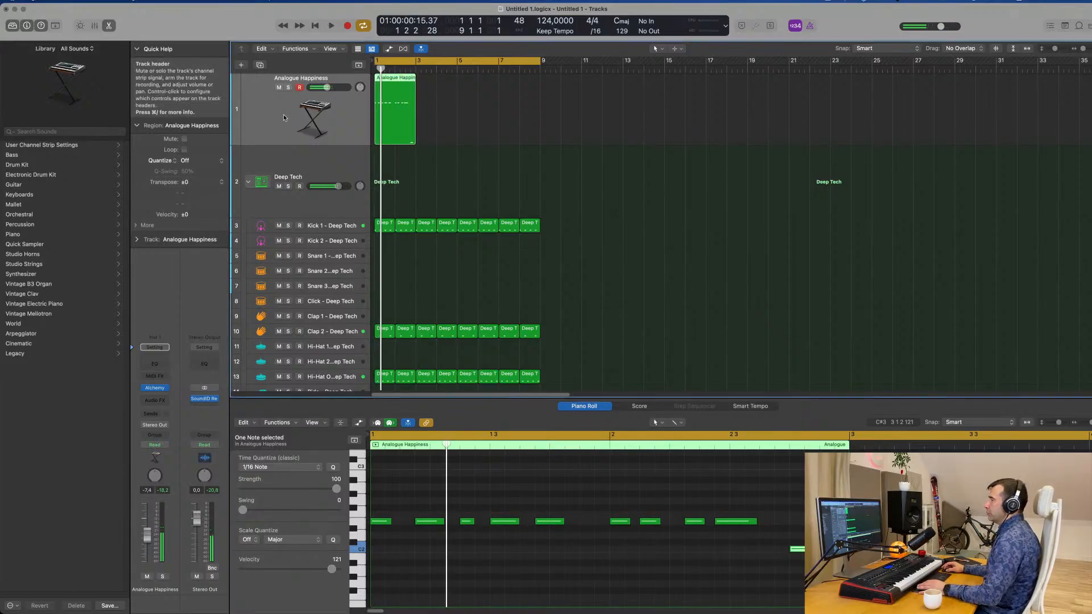
click(155, 401)
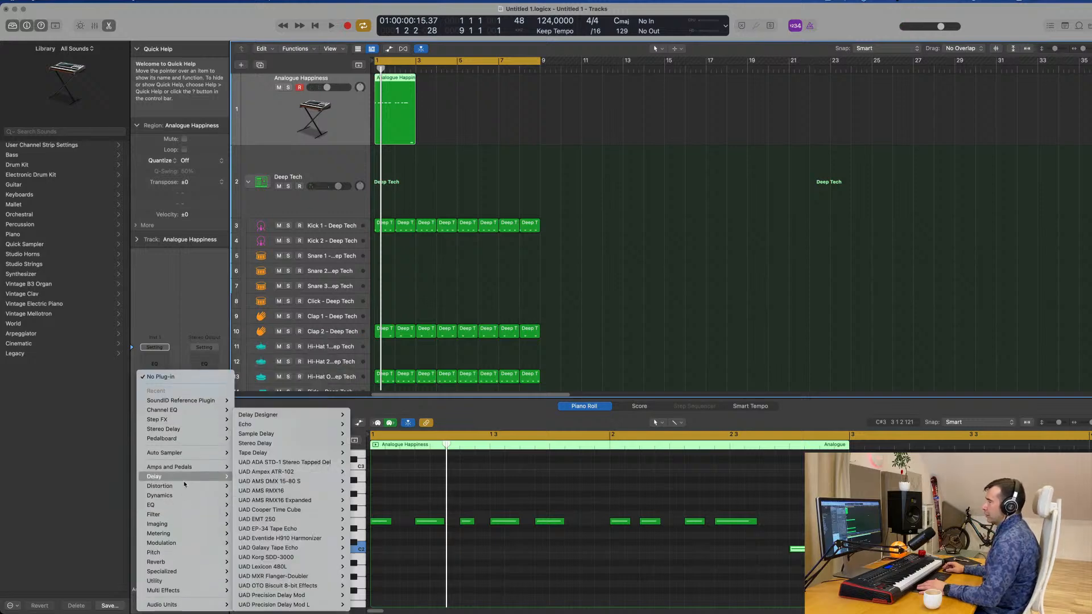
mouse_move(183, 494)
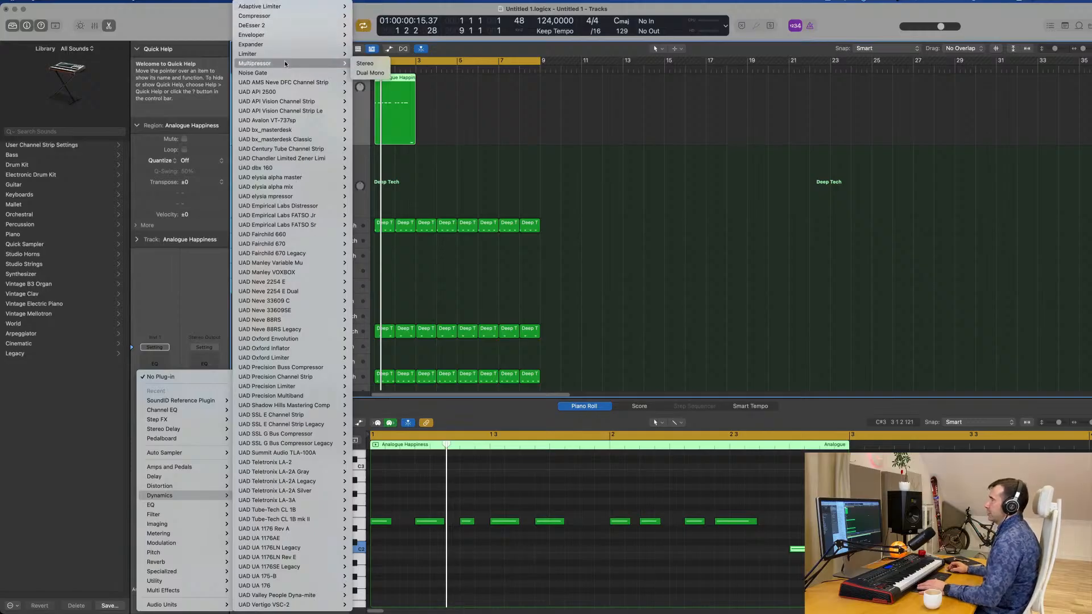
mouse_move(295, 14)
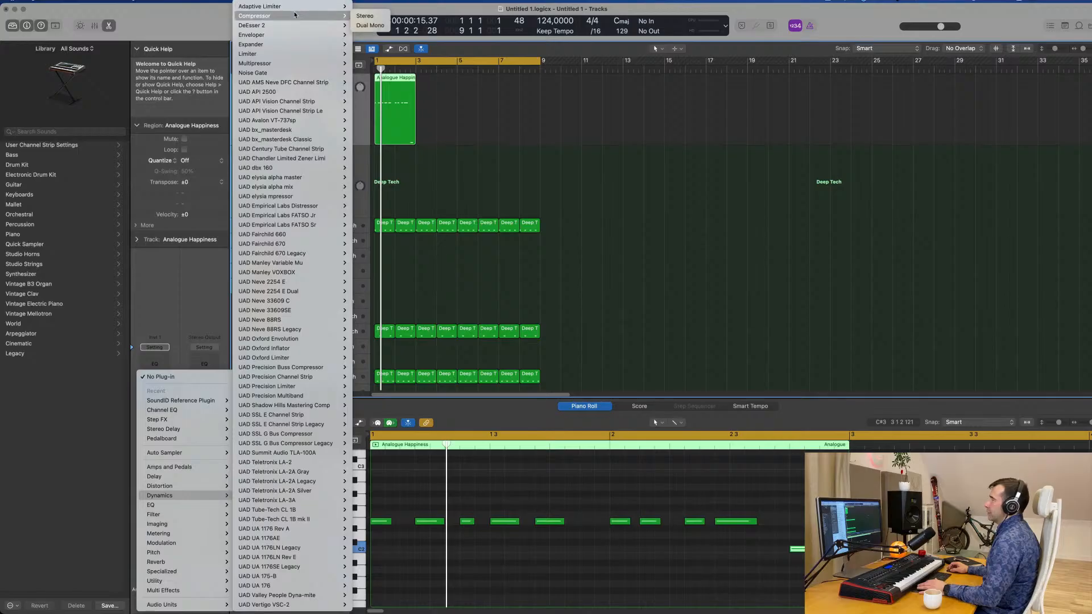
click(365, 15)
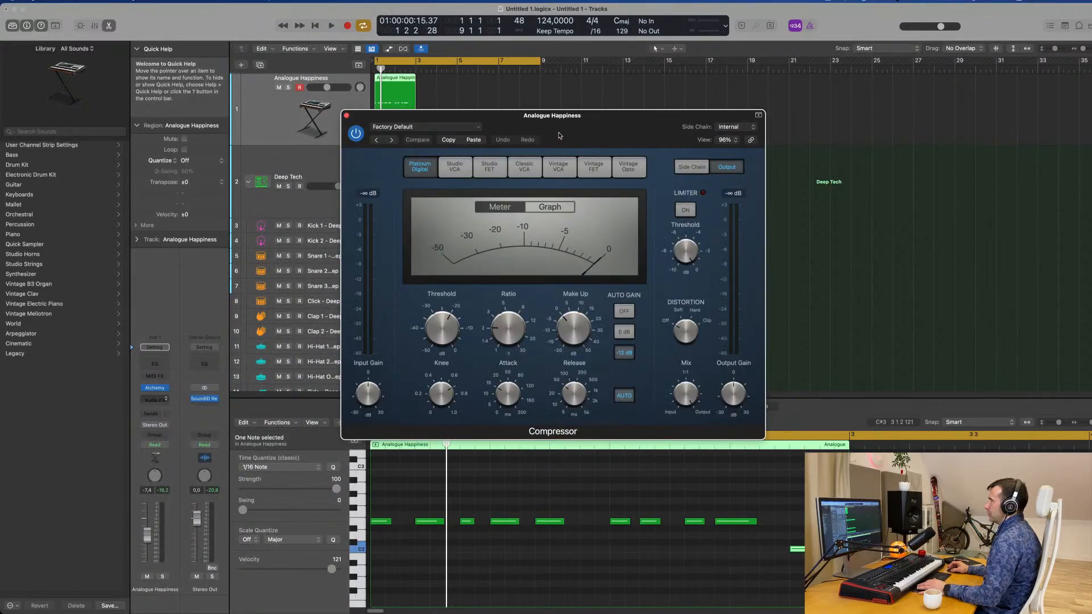
drag(547, 128, 657, 122)
Set the Compressor's side chain source to Kick 1 - Deep Tech (Inst 2) and audition the loop.
key(space)
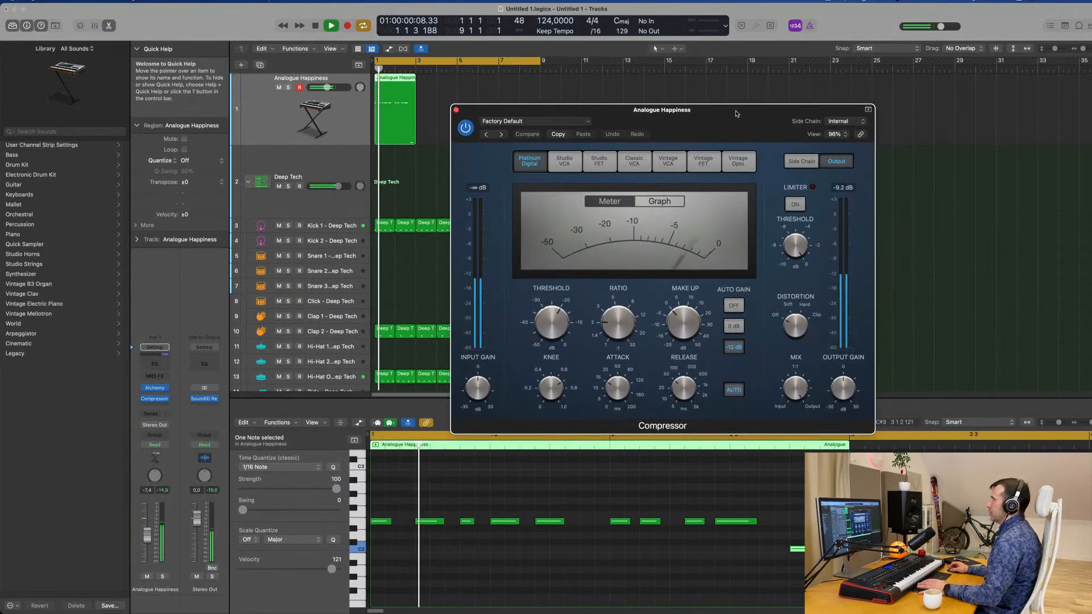
click(842, 120)
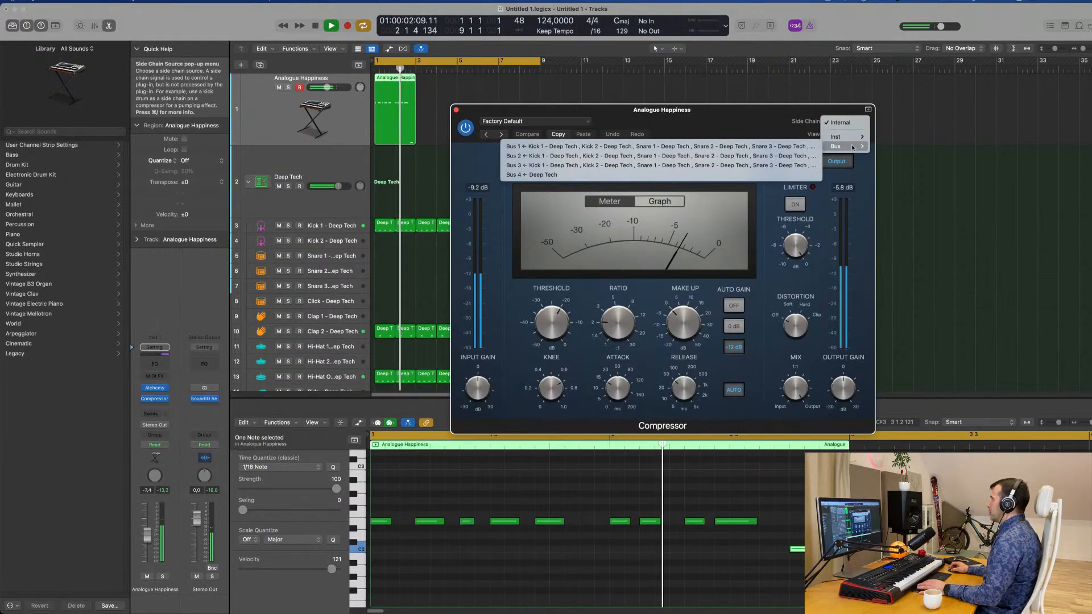
mouse_move(852, 138)
click(892, 137)
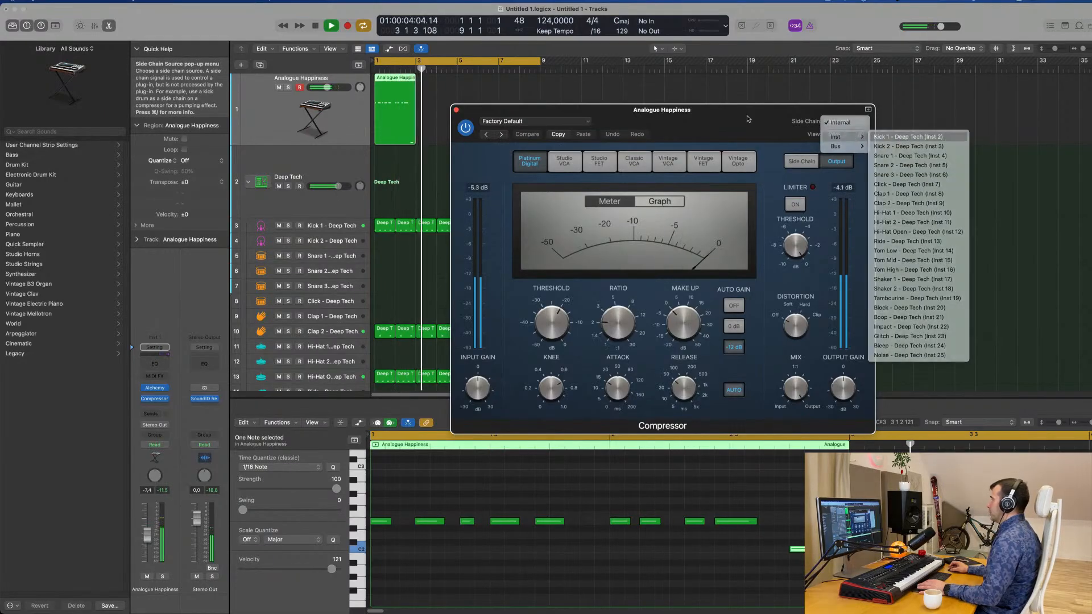
drag(740, 118, 761, 114)
key(space)
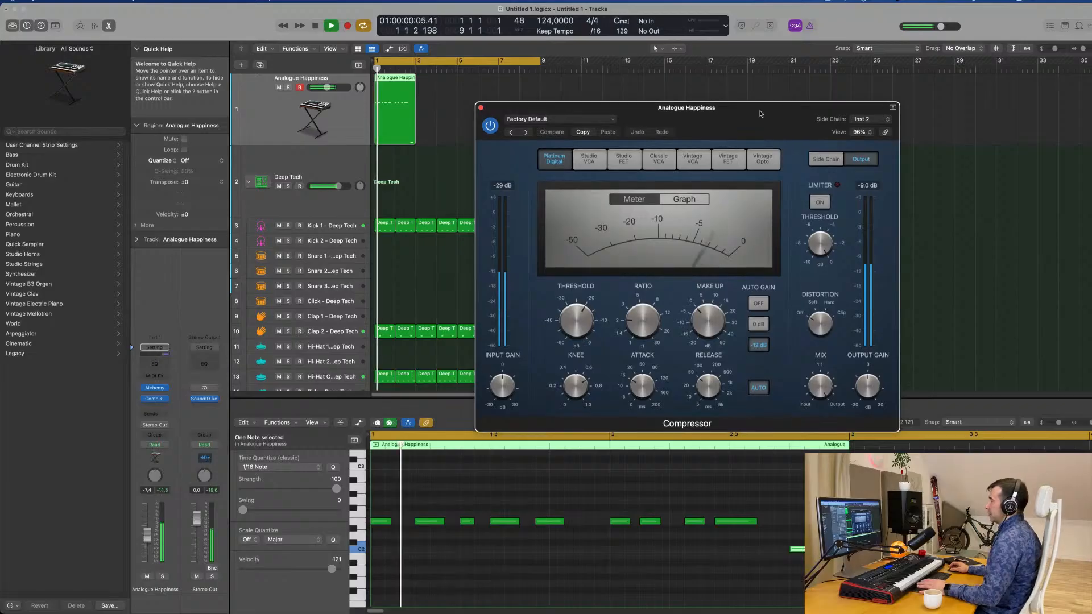
key(space)
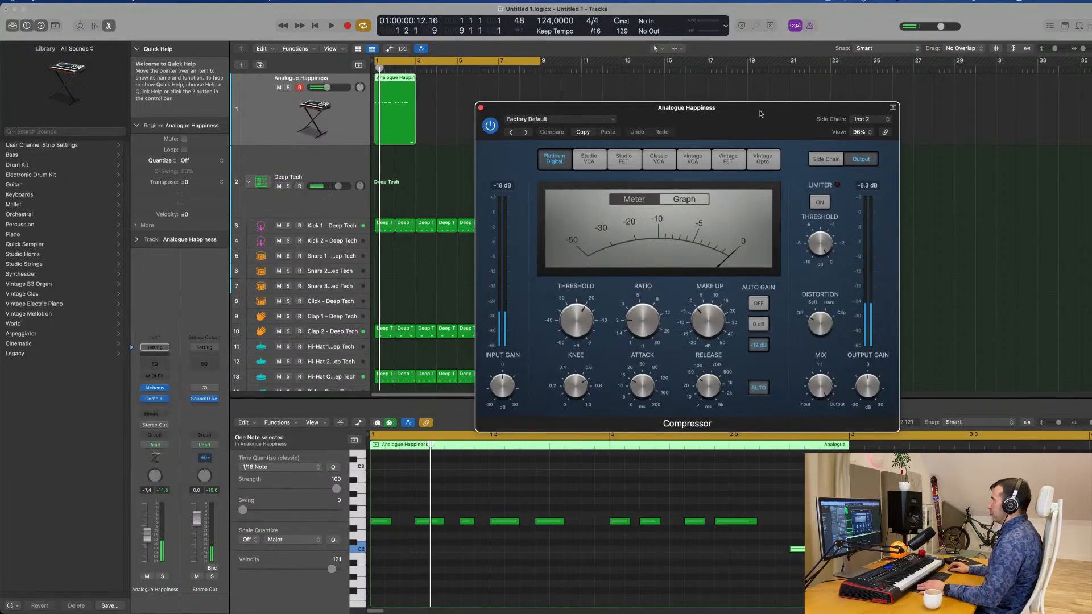
Set the Compressor's ratio to 4.1:1 and its threshold to -25.0 dB.
drag(760, 114, 725, 124)
key(space)
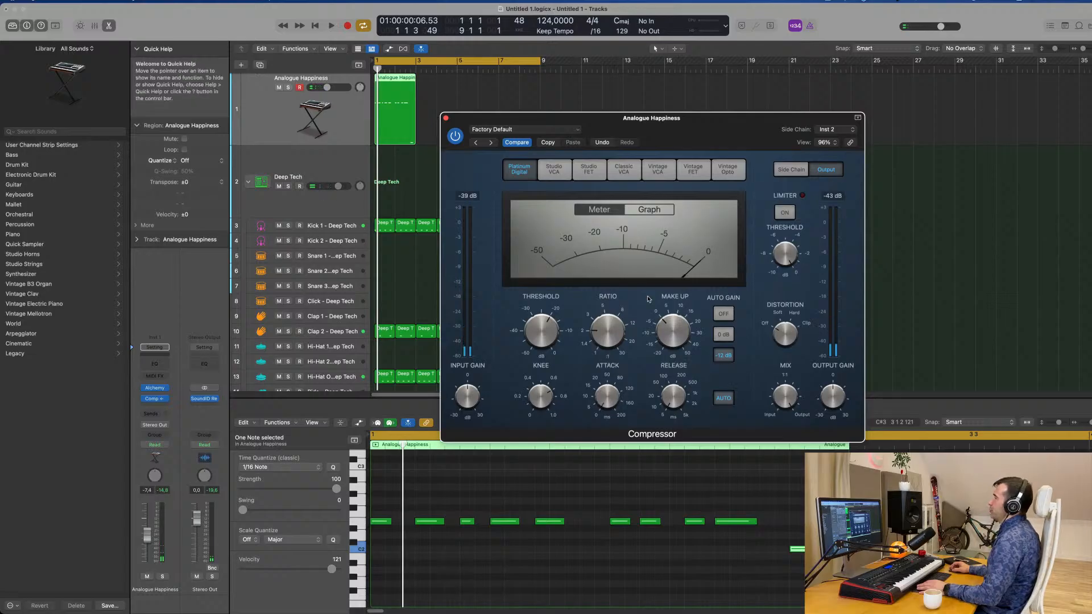
key(space)
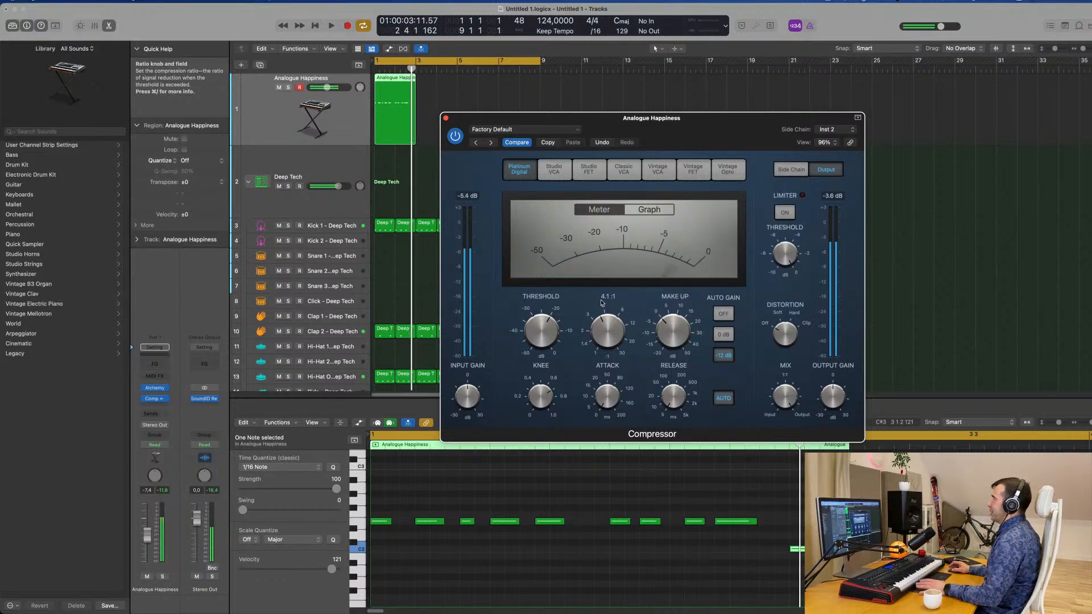
drag(546, 336, 549, 335)
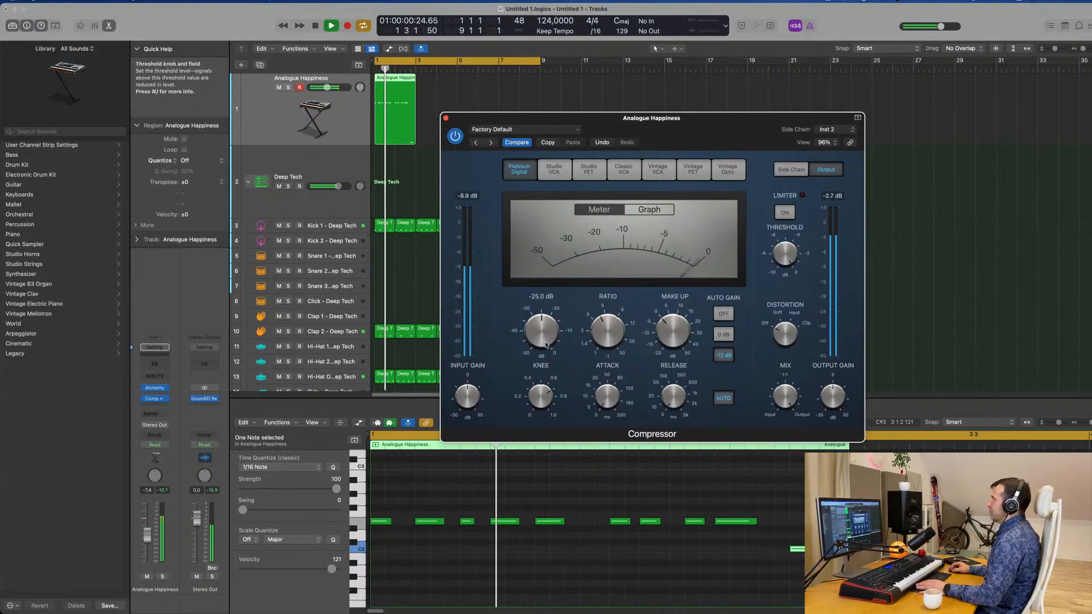
Set the Compressor's threshold to -24.5 dB and turn off its auto release and auto gain while the loop plays.
key(Return)
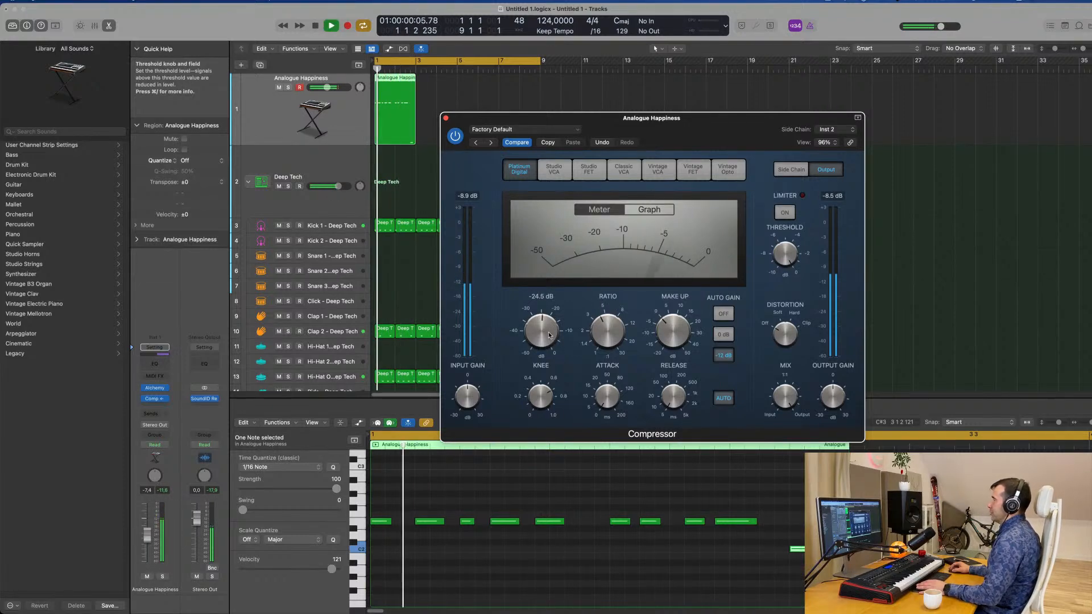
key(Return)
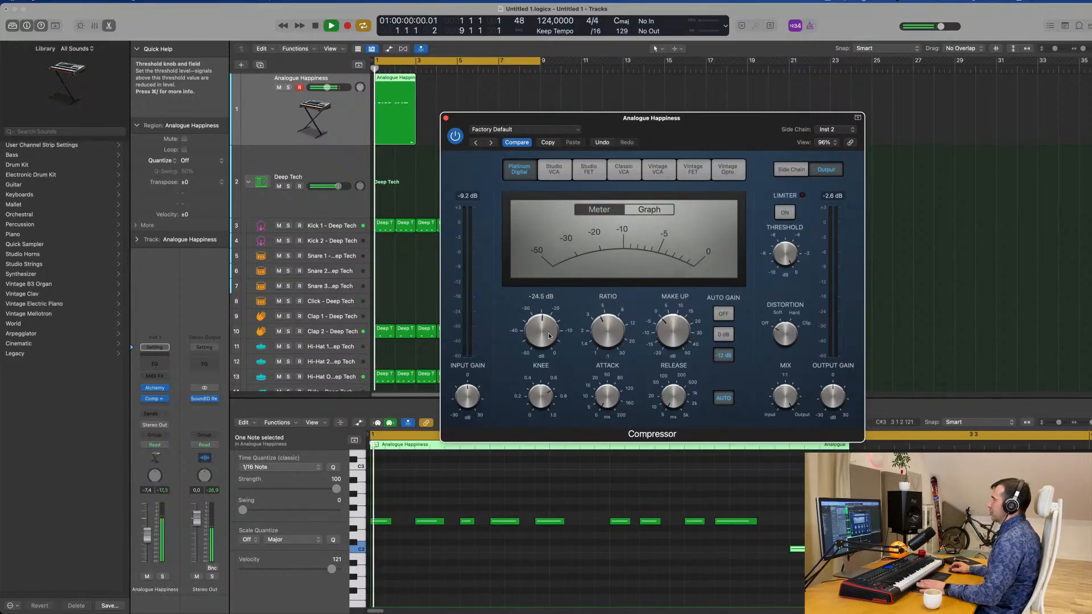
click(729, 403)
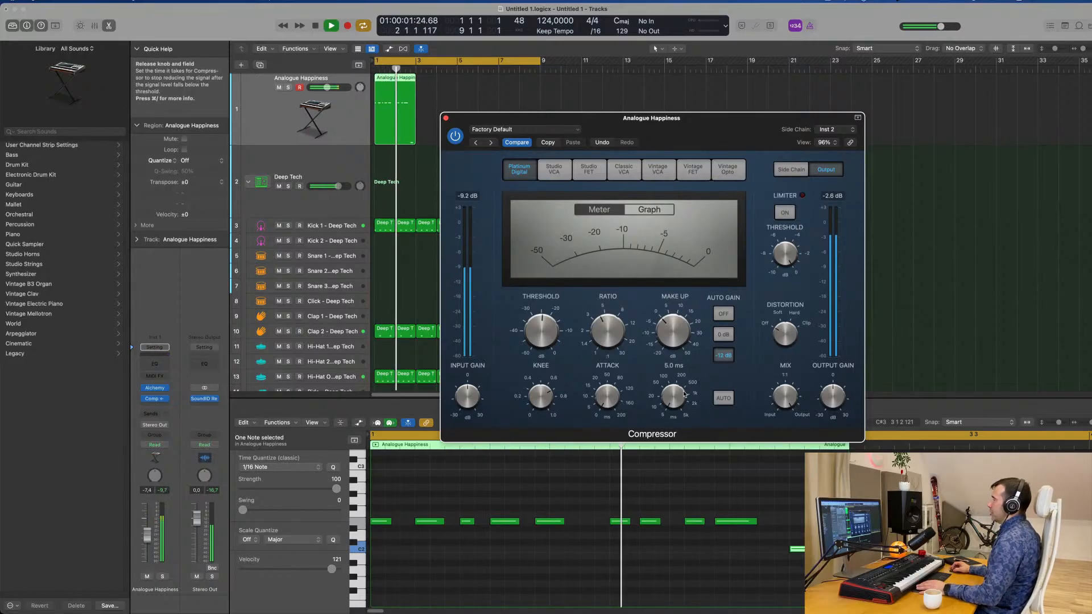
click(731, 312)
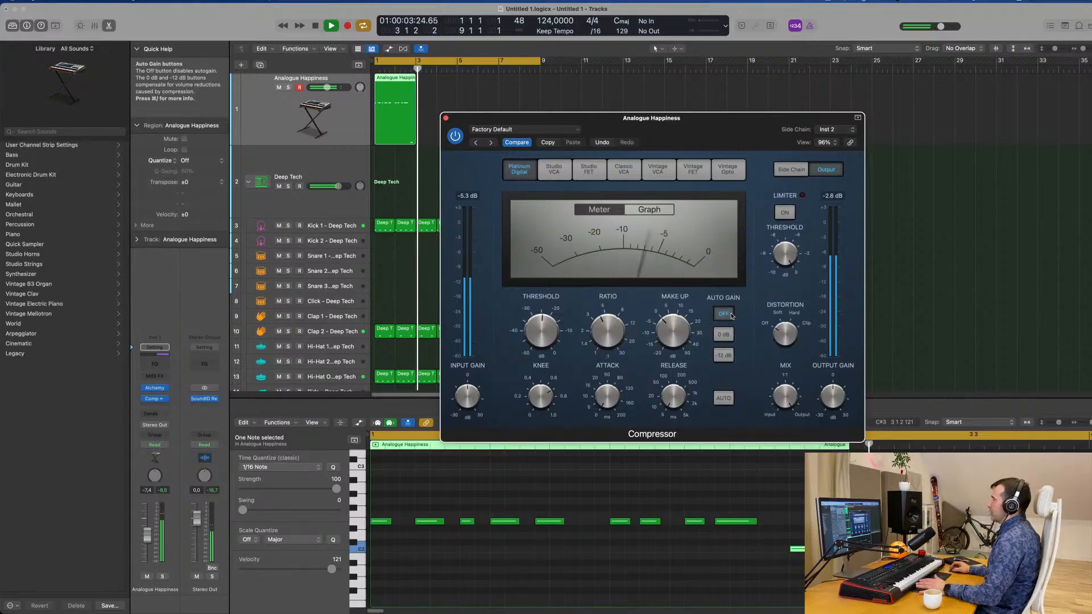
Audition the sidechained bass from the loop start and close the Compressor window.
key(Return)
key(space)
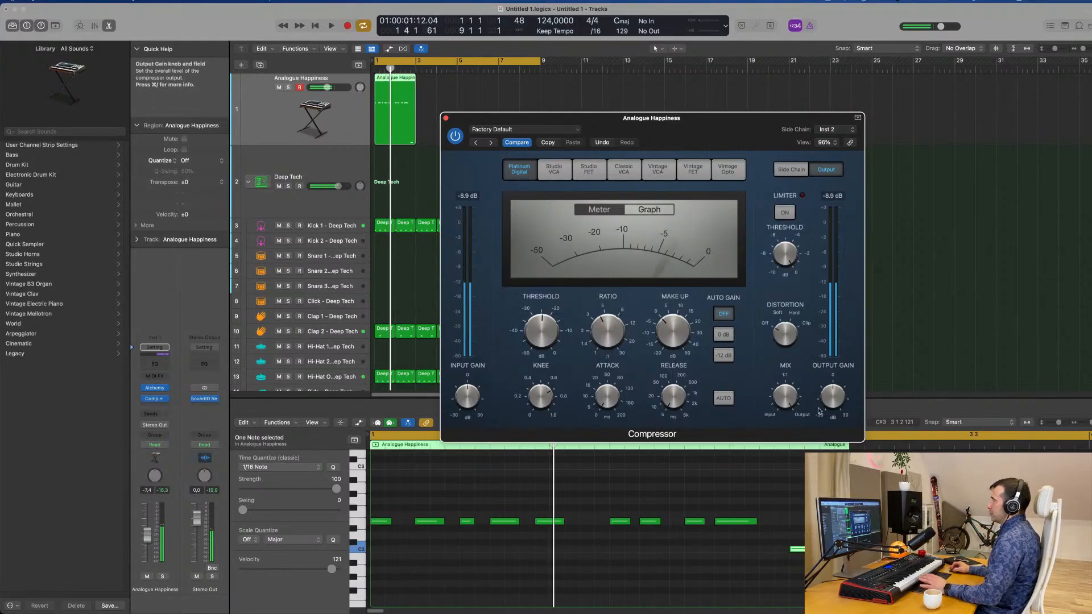
key(space)
drag(829, 398, 835, 398)
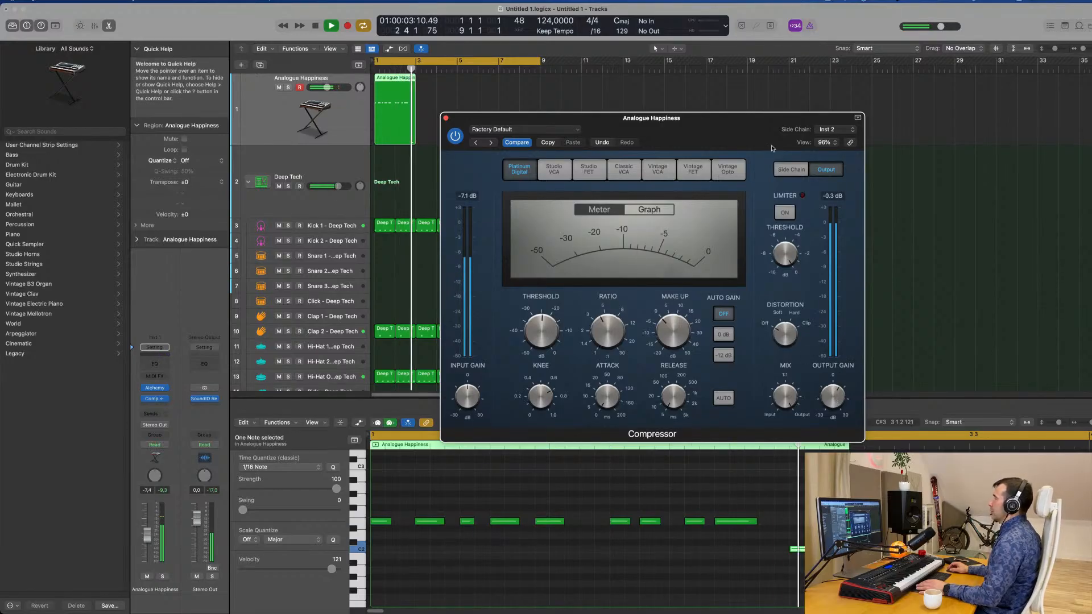
drag(760, 137, 786, 147)
key(space)
click(471, 127)
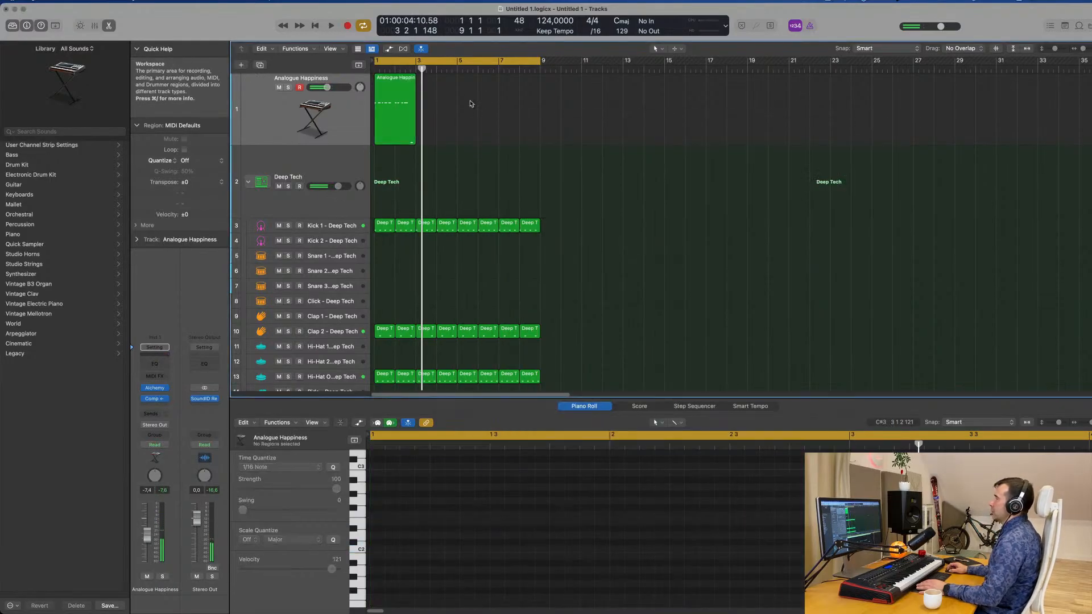
Repeat the two-bar Analogue Happiness region three times so the bass fills the eight-bar cycle, and start auditioning it.
key(super+r)
key(super+r)
key(super+r)
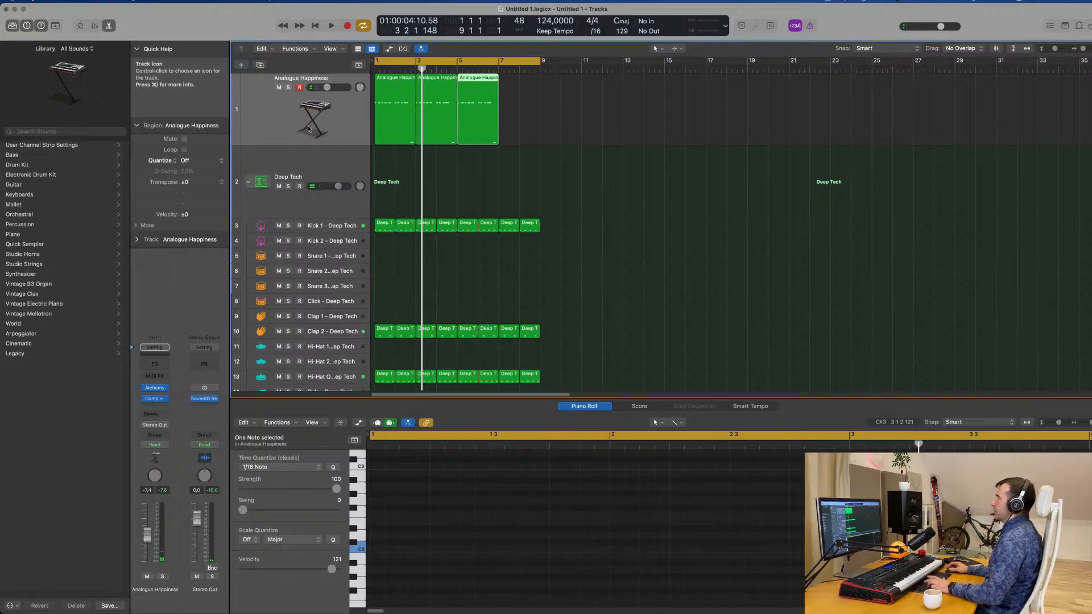
key(space)
key(space)
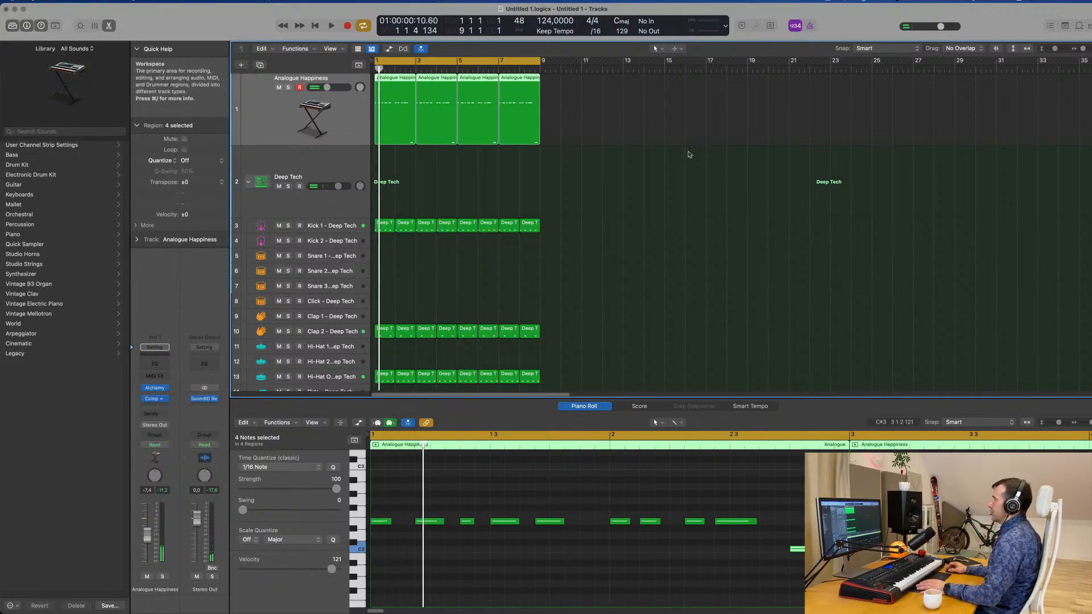
Open Alchemy on the bass track and audition the Attack, Aggressive, Metallic, Wow, Staccato, Thin Wobble and Dirty Filter Mod snapshots during playback.
click(155, 389)
drag(826, 150, 803, 92)
key(space)
click(526, 371)
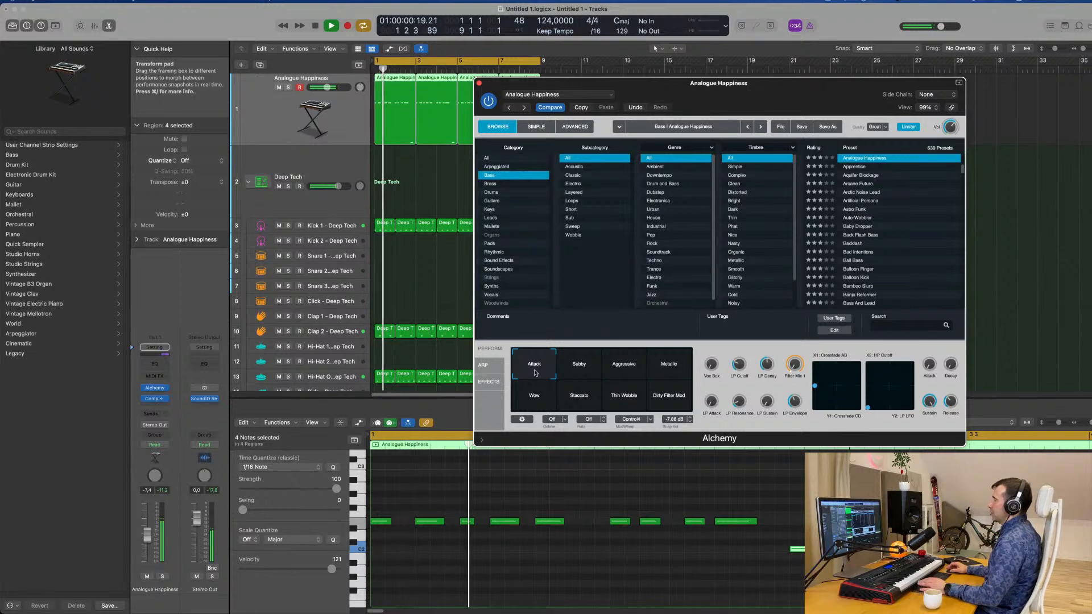
click(627, 369)
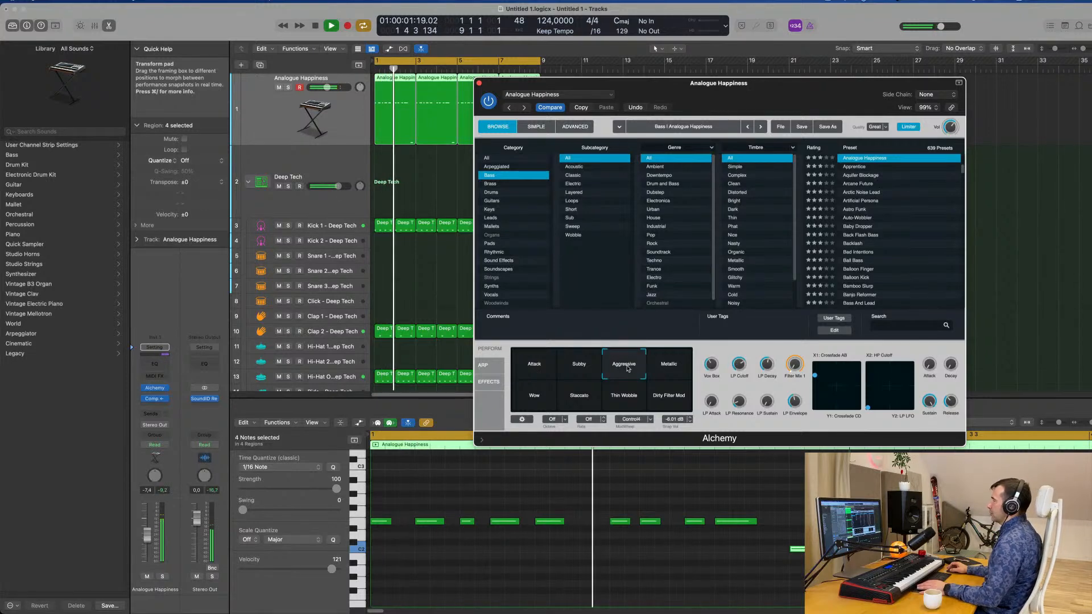
click(535, 395)
click(580, 398)
click(614, 398)
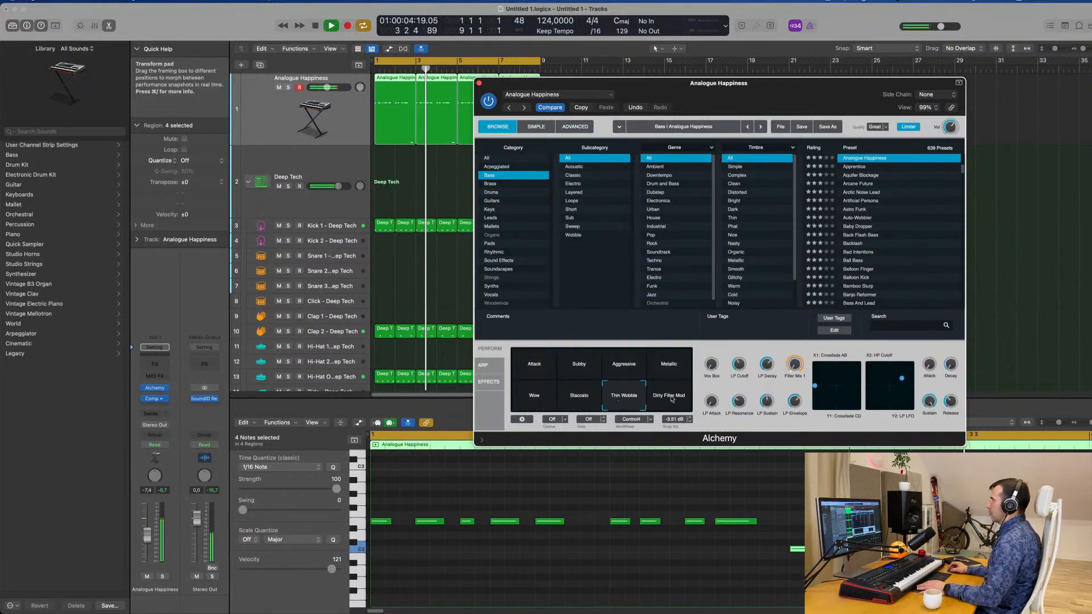
click(669, 395)
Switch the bass sound to Alchemy's Subby snapshot, listen to it and close the instrument window.
click(592, 368)
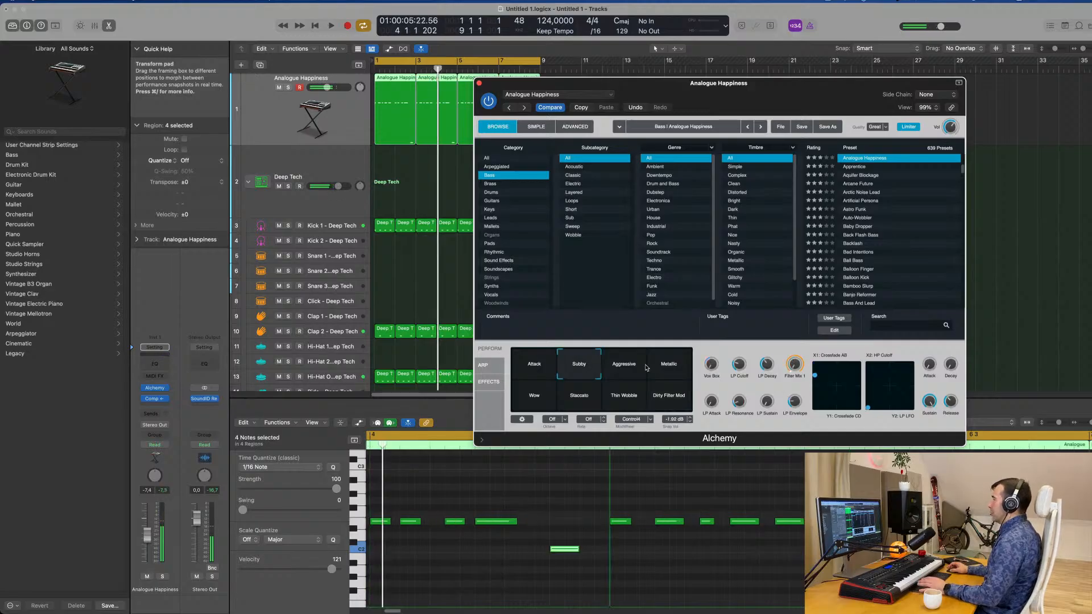
key(space)
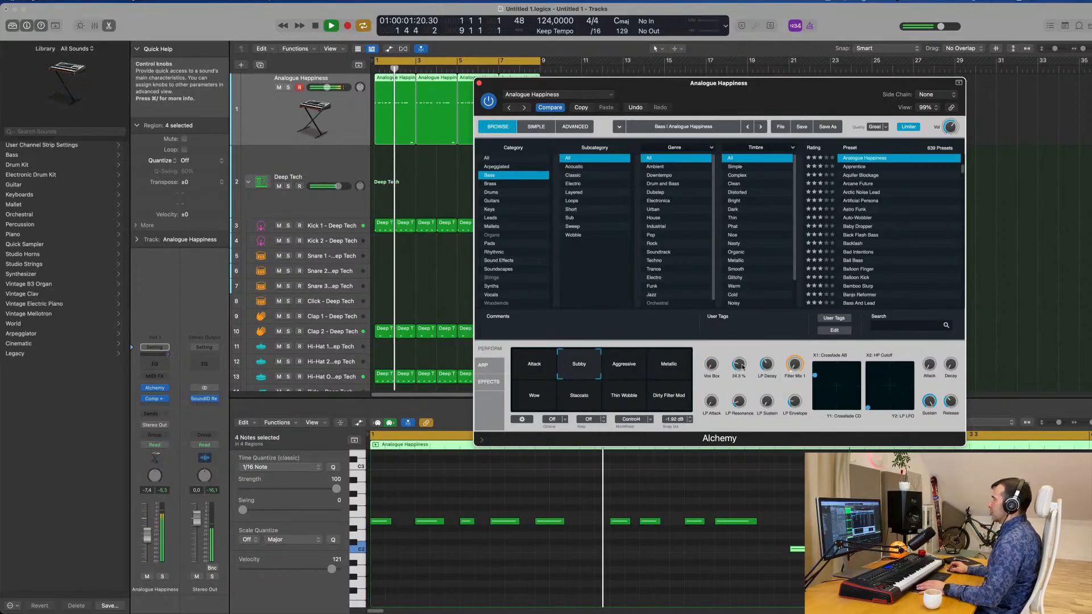
drag(781, 99, 846, 79)
click(545, 66)
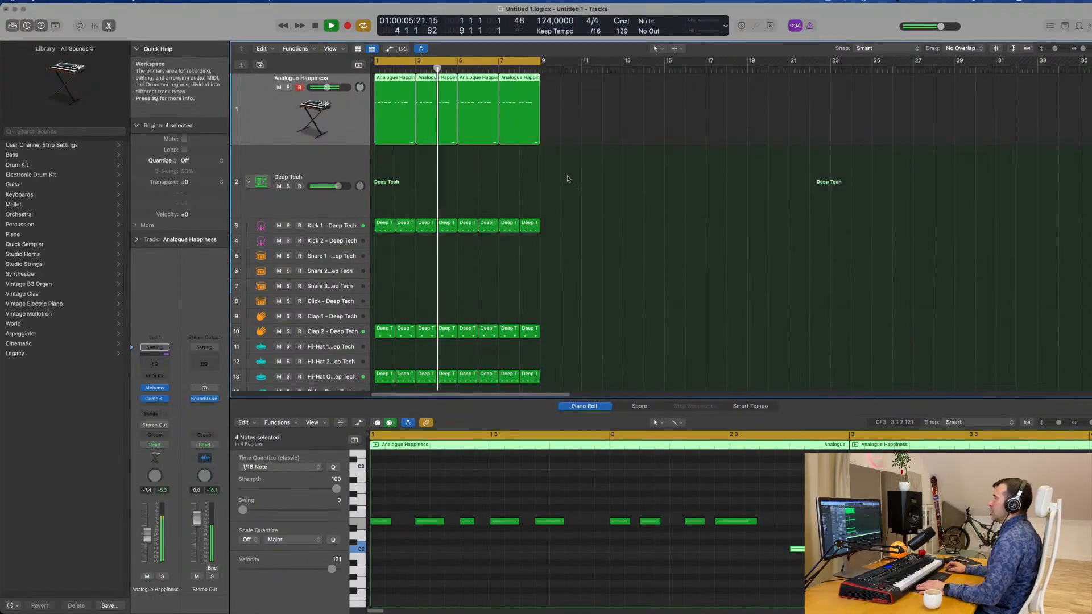
Move the fifth note of the first bass region one sixteenth note later and listen to the changed rhythm.
key(space)
click(402, 161)
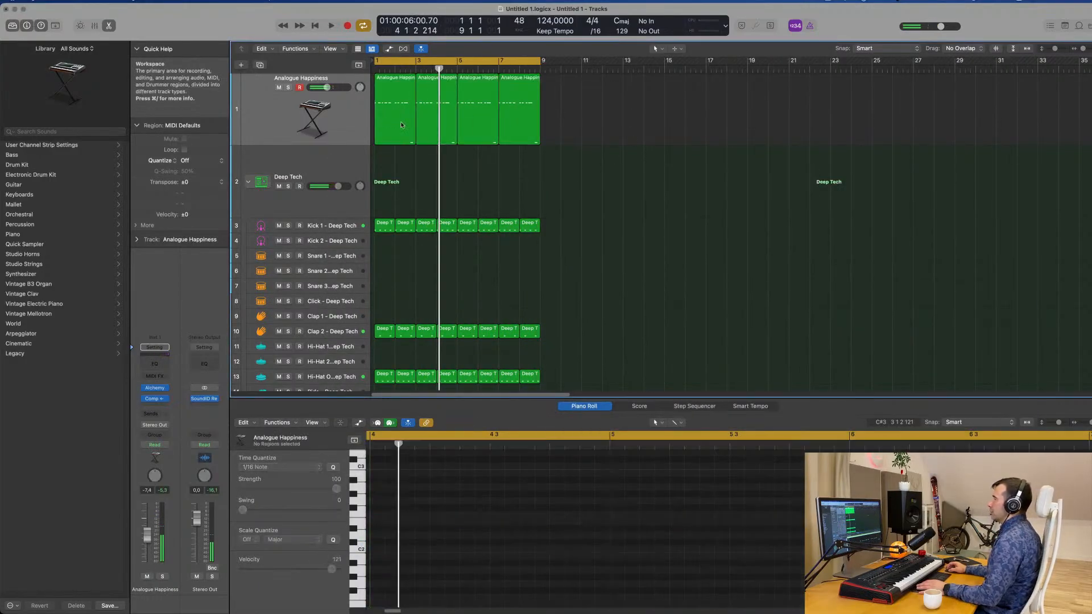
click(387, 90)
key(space)
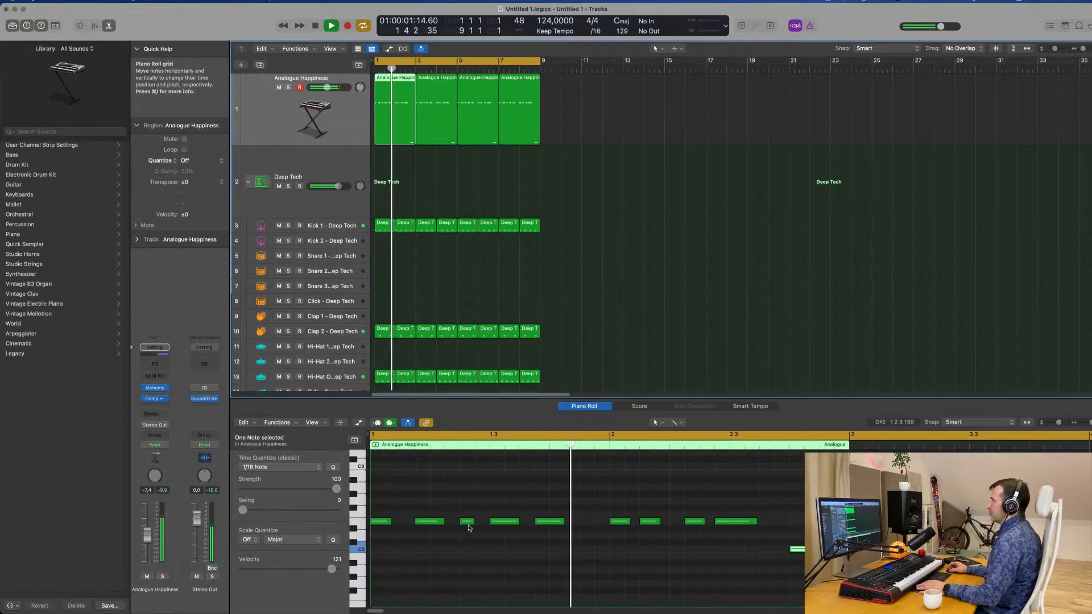
key(space)
click(549, 522)
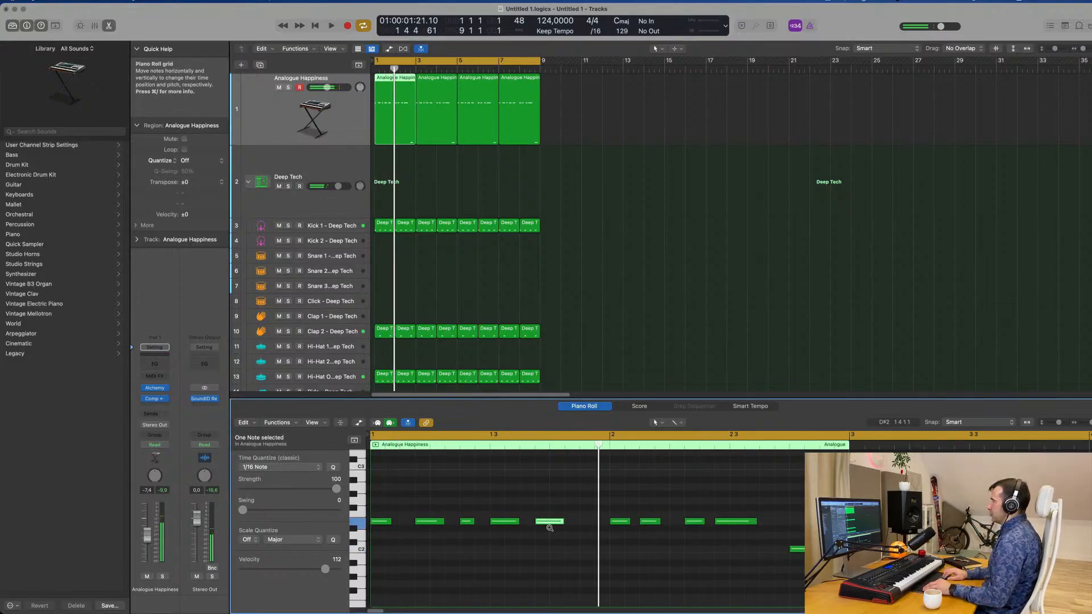
drag(549, 522, 564, 522)
key(space)
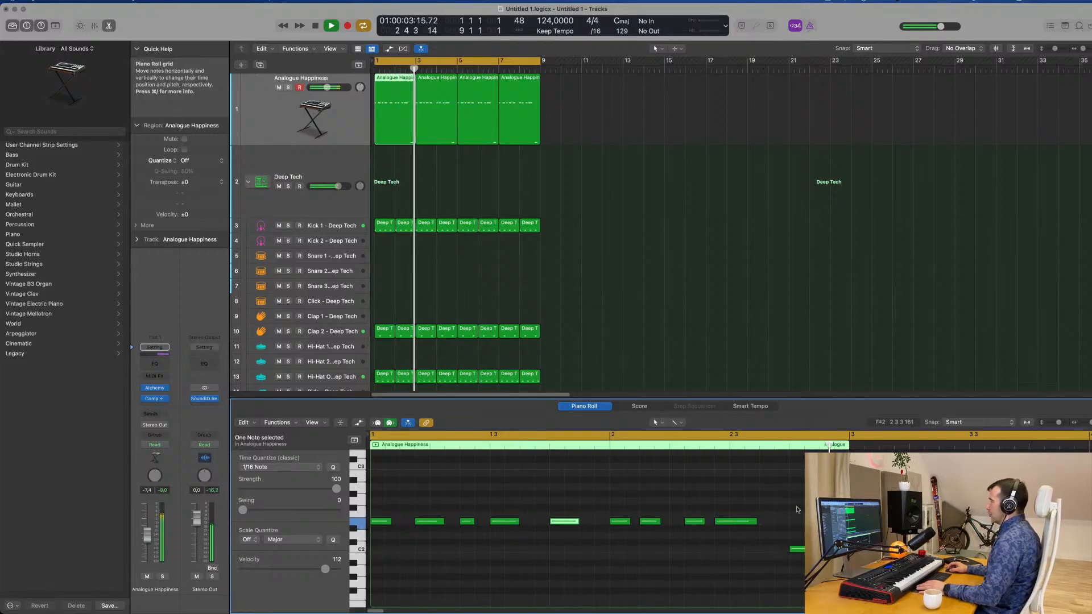
key(space)
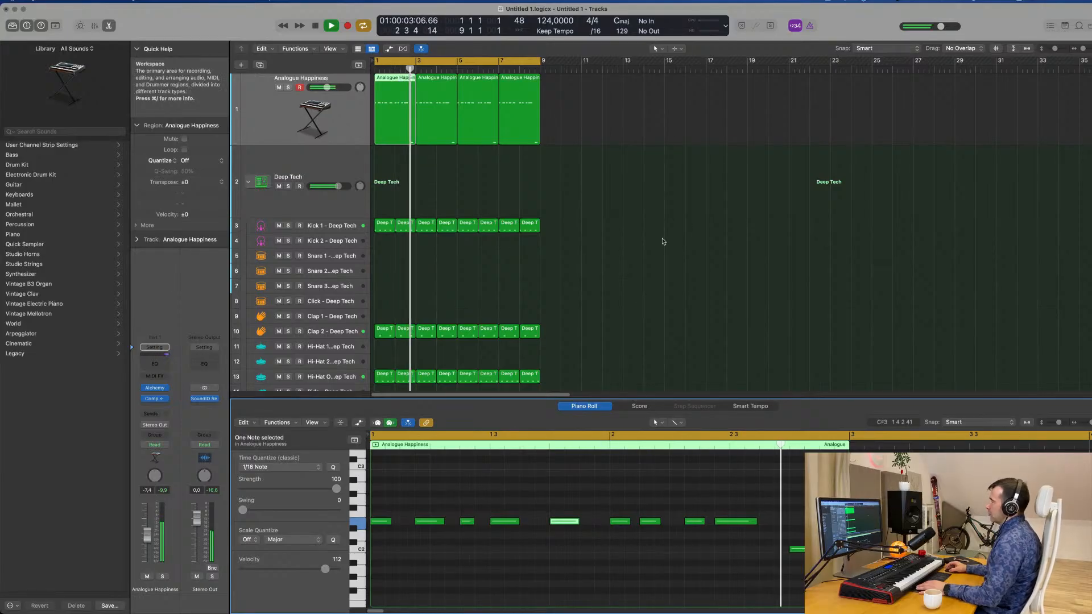
Replace the three following bass regions with copies of the edited first region, filling the eight-bar cycle again, and play them.
key(space)
drag(571, 94, 360, 128)
key(Delete)
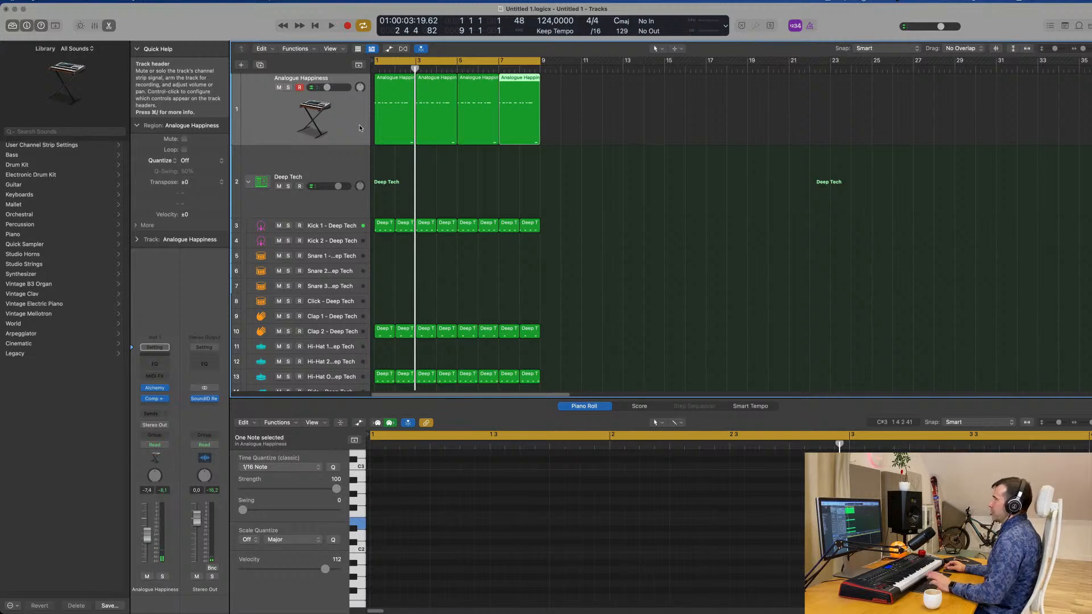
click(334, 115)
key(space)
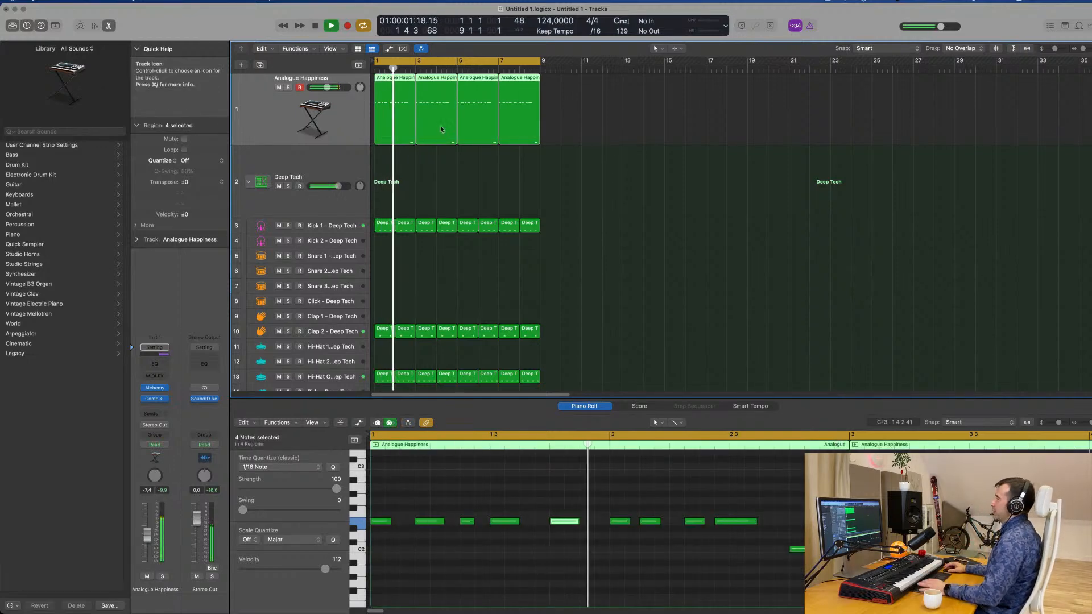
Duplicate the Analogue Happiness track with its instrument and compressor settings.
click(651, 168)
click(359, 128)
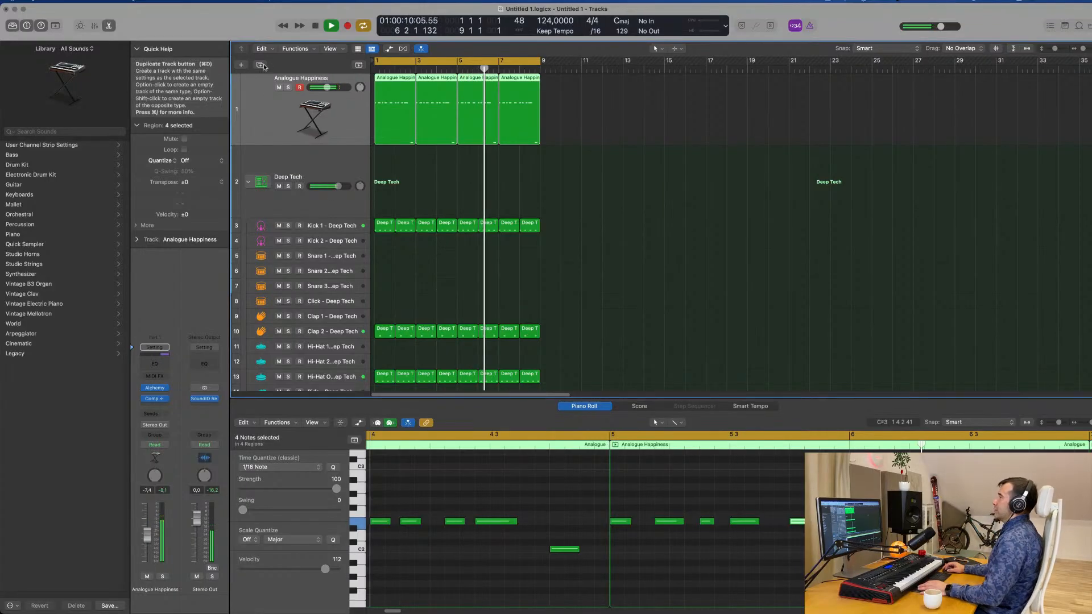
key(super+d)
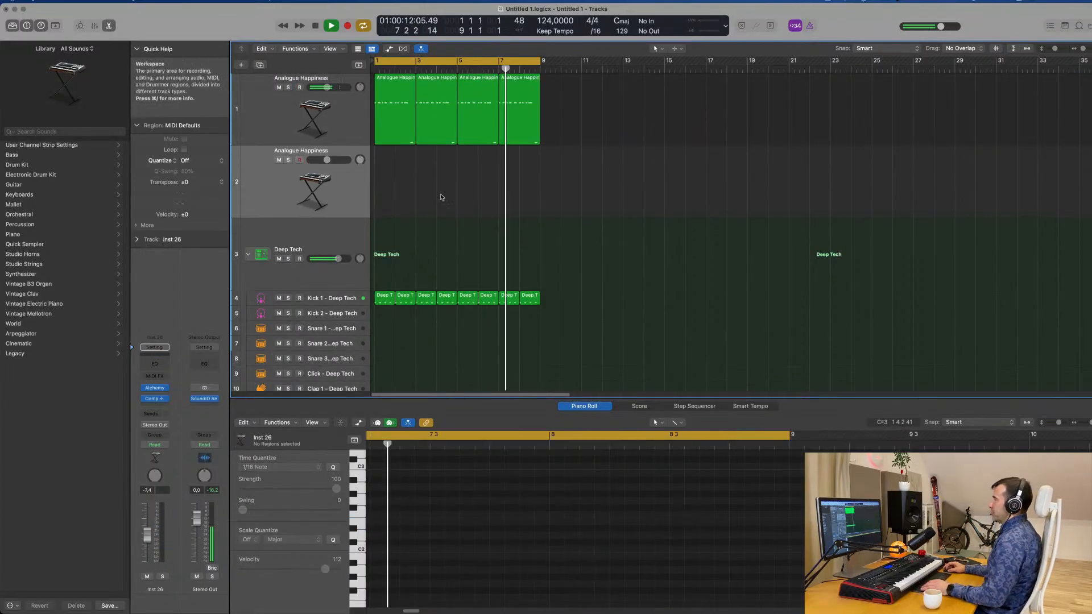
Copy all four bass regions from the first track onto the duplicated Analogue Happiness track at the same bars.
click(389, 126)
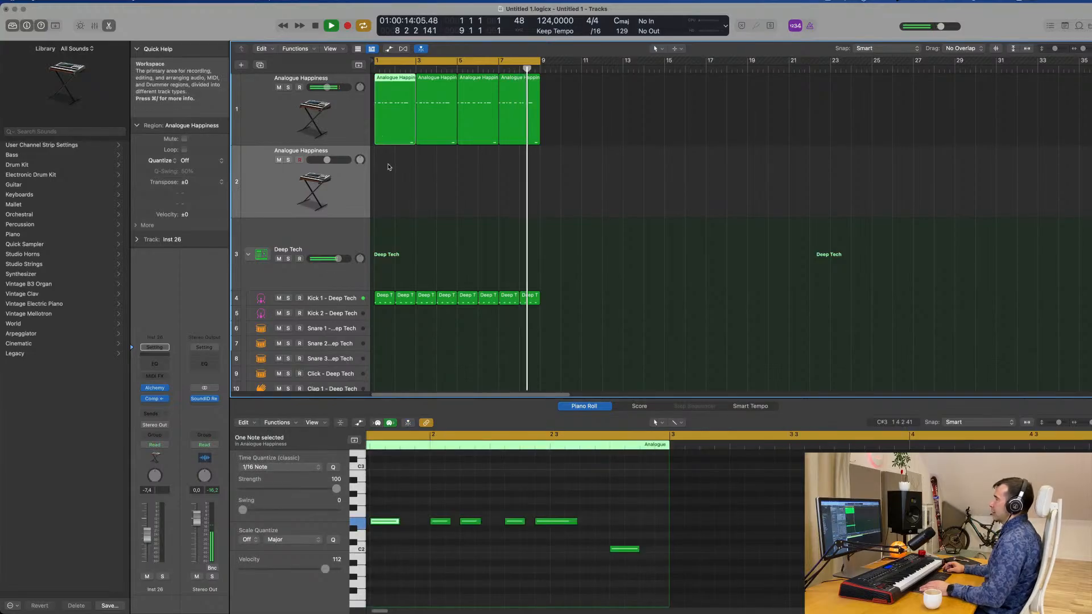
drag(389, 166, 566, 77)
key(space)
drag(381, 76, 334, 178)
click(443, 565)
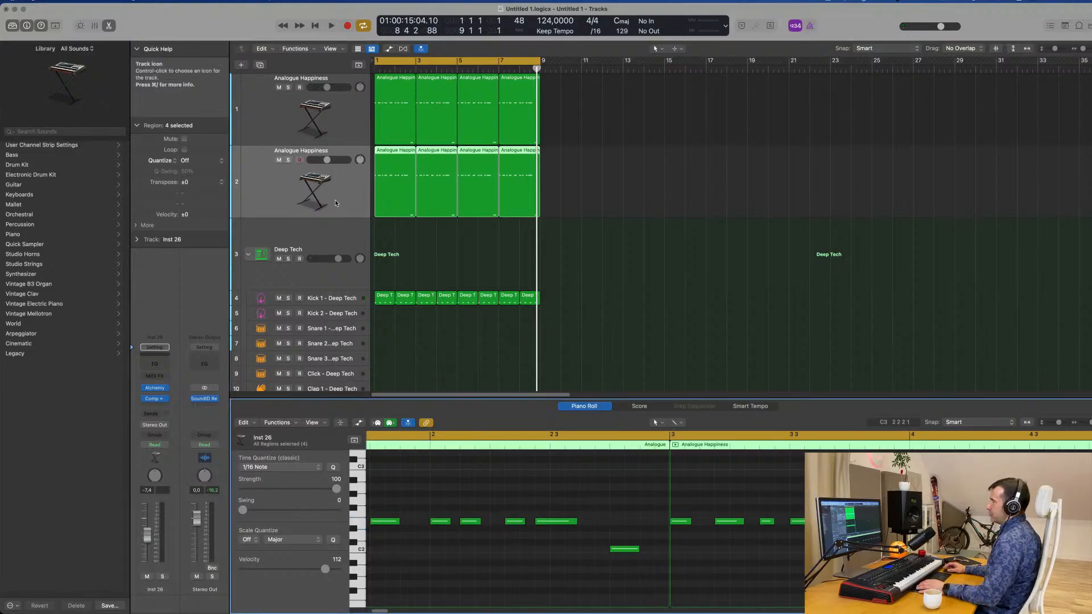
Replace the duplicated track's instrument with a stereo Sculpture and lower the track's volume to -29.0 dB during playback.
click(166, 389)
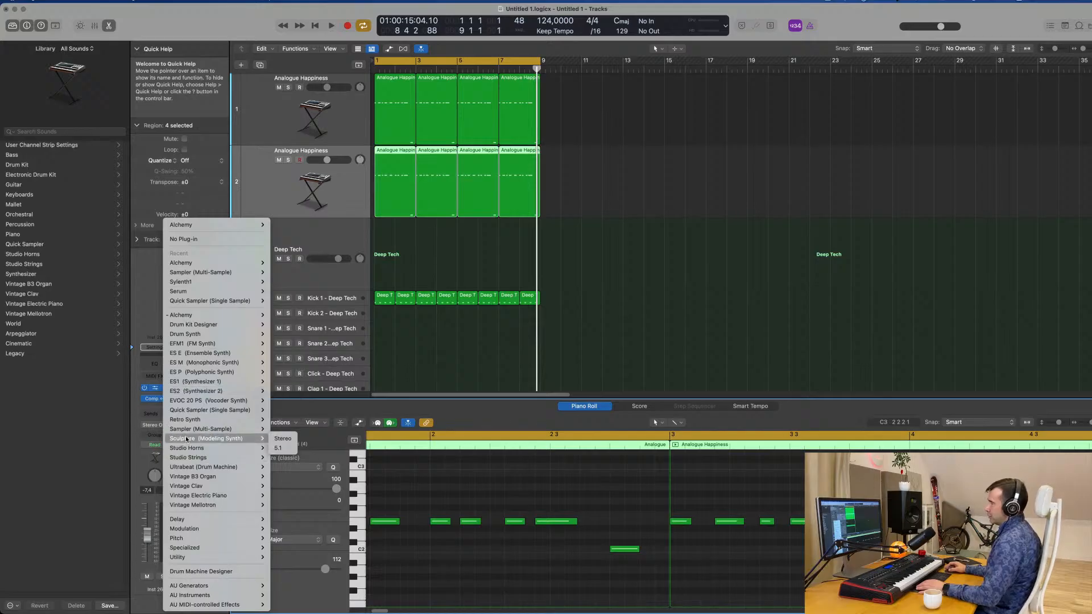
click(283, 439)
drag(620, 116, 763, 68)
click(260, 192)
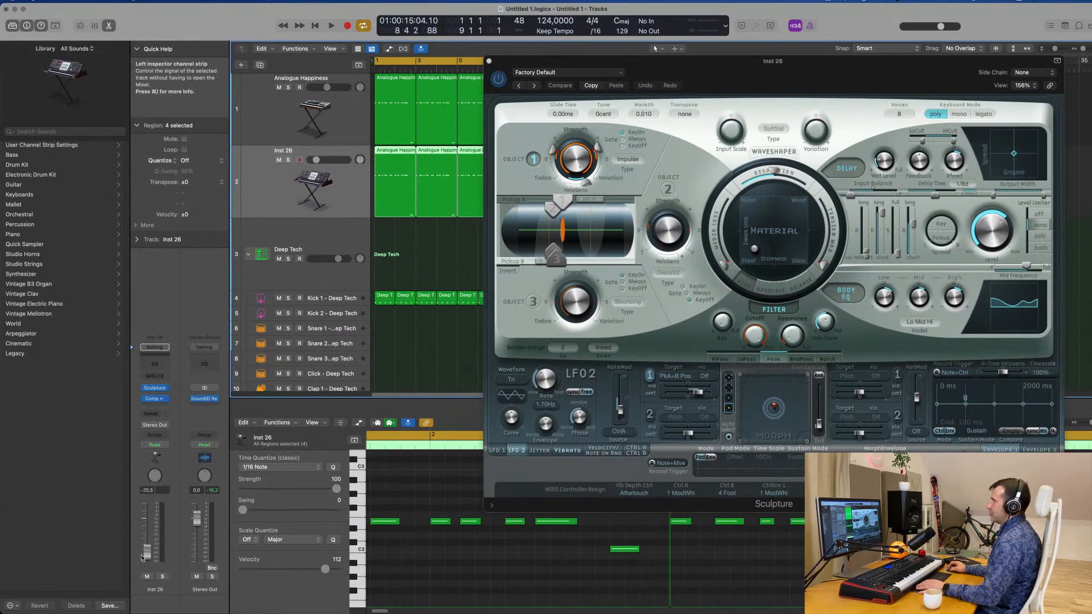
key(space)
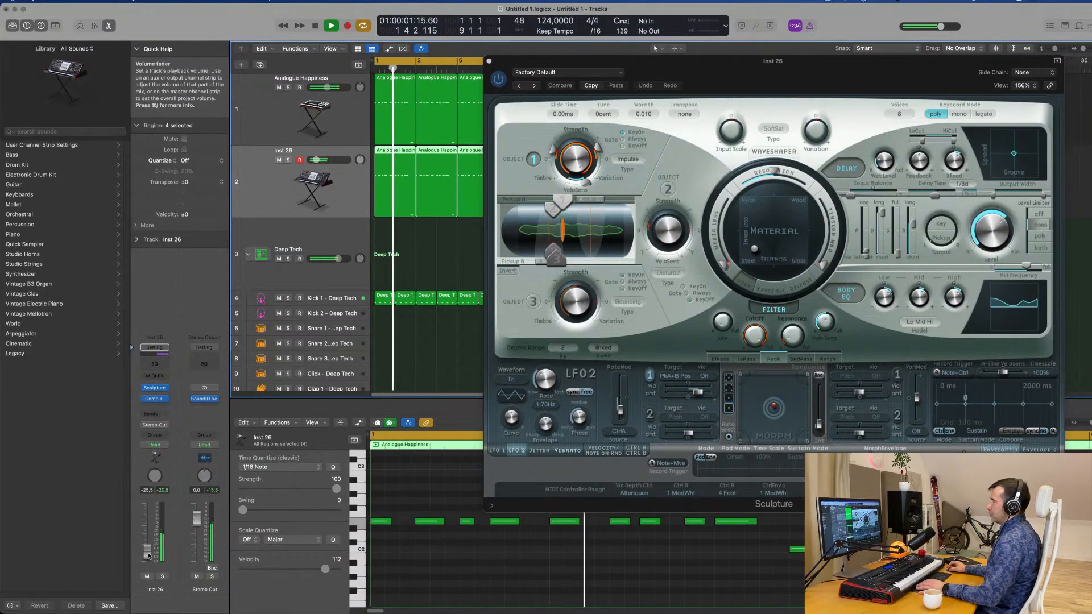
drag(149, 556, 148, 557)
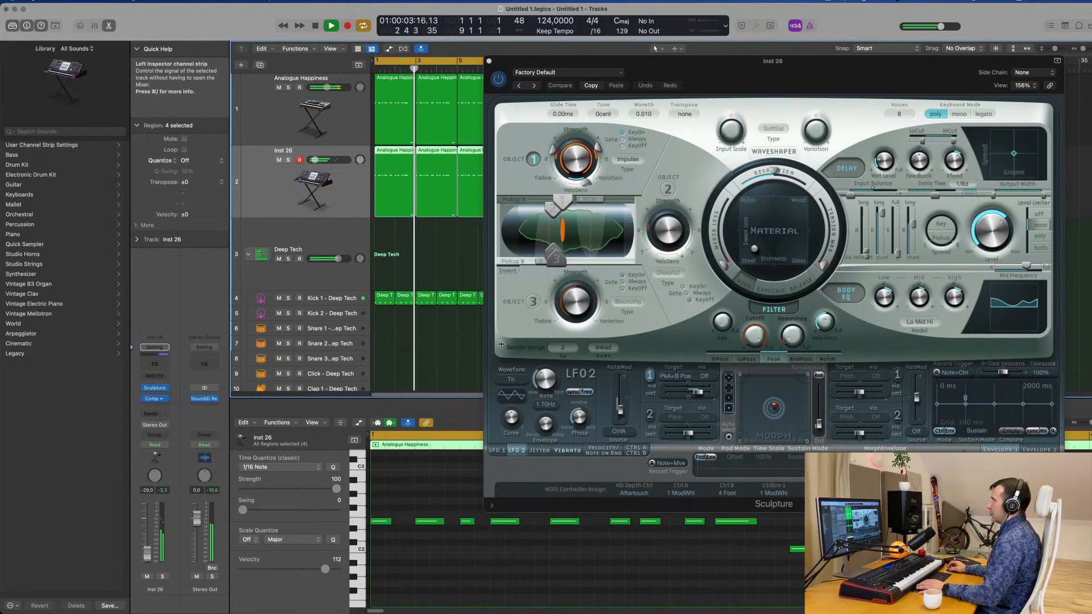
Load the Lean on 2 preset in Sculpture during playback and set the track's volume to -17.0 dB.
key(space)
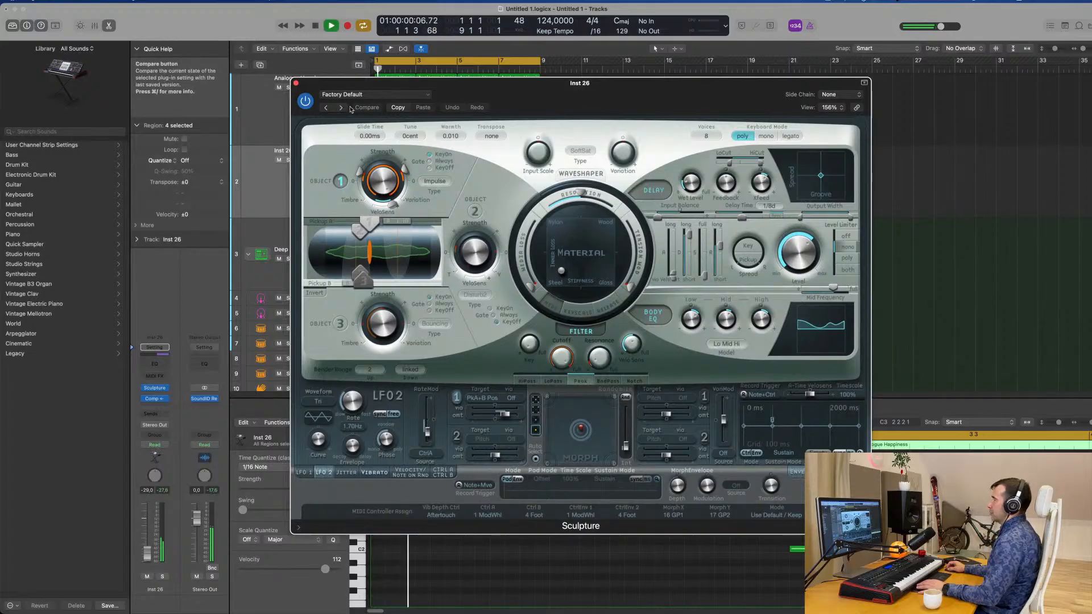
drag(499, 90, 722, 68)
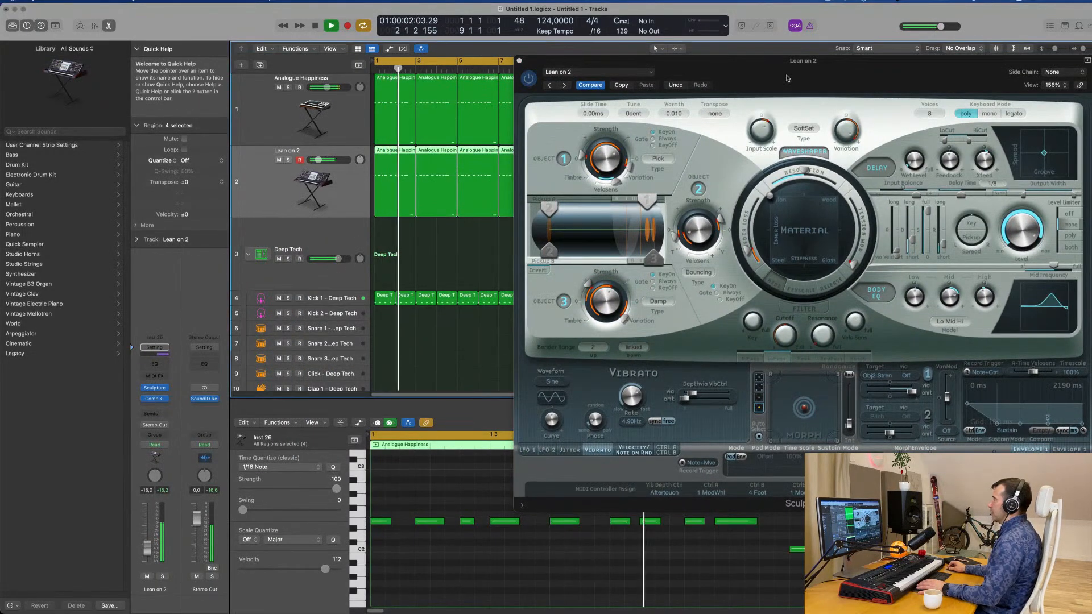
mouse_move(827, 70)
mouse_down()
mouse_move(641, 174)
mouse_move(722, 166)
mouse_move(695, 143)
mouse_up()
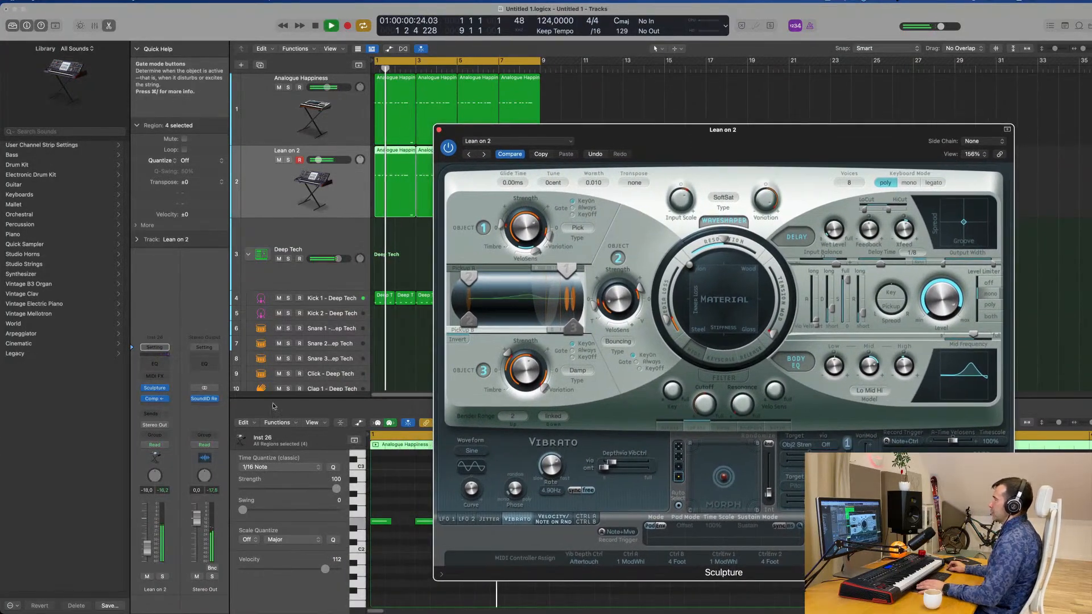
click(319, 160)
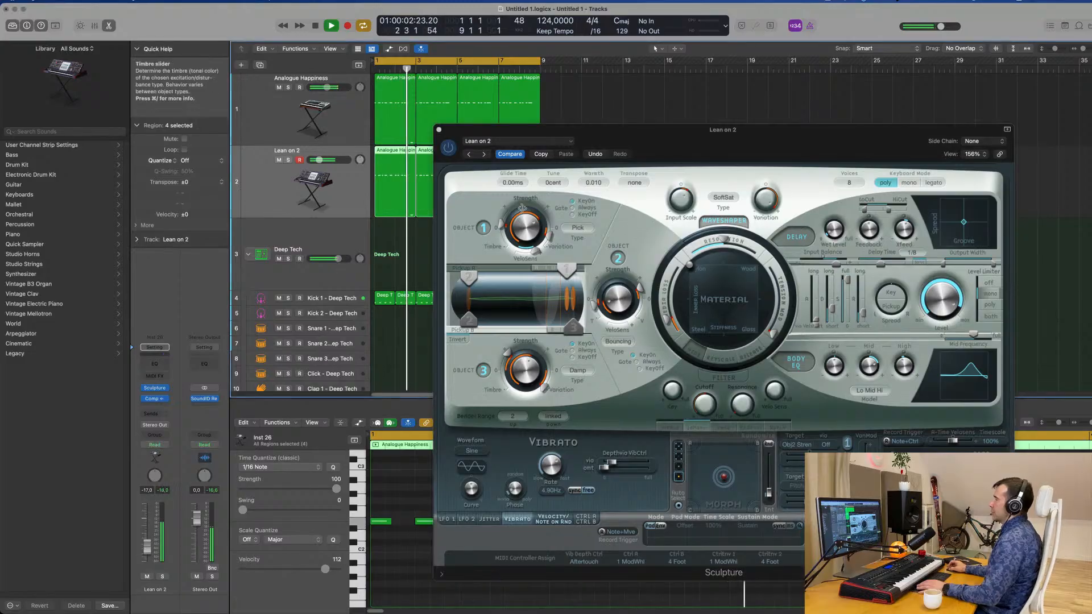
Audition the following Sculpture presets during playback, from Lean on through Breathing Hollow Bass to Eighties FM Bass.
click(484, 155)
key(space)
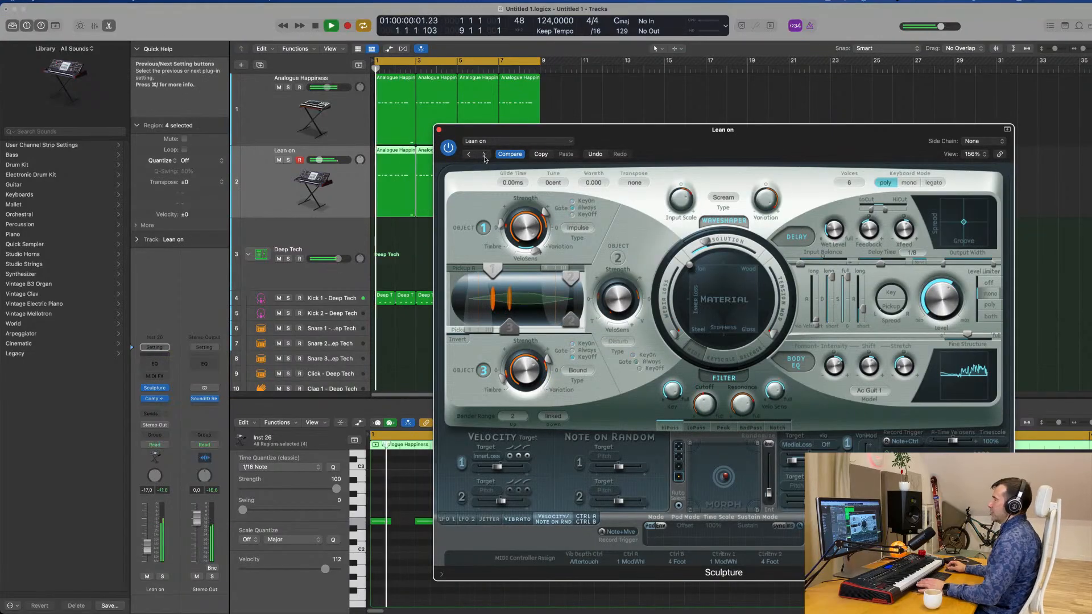
click(484, 156)
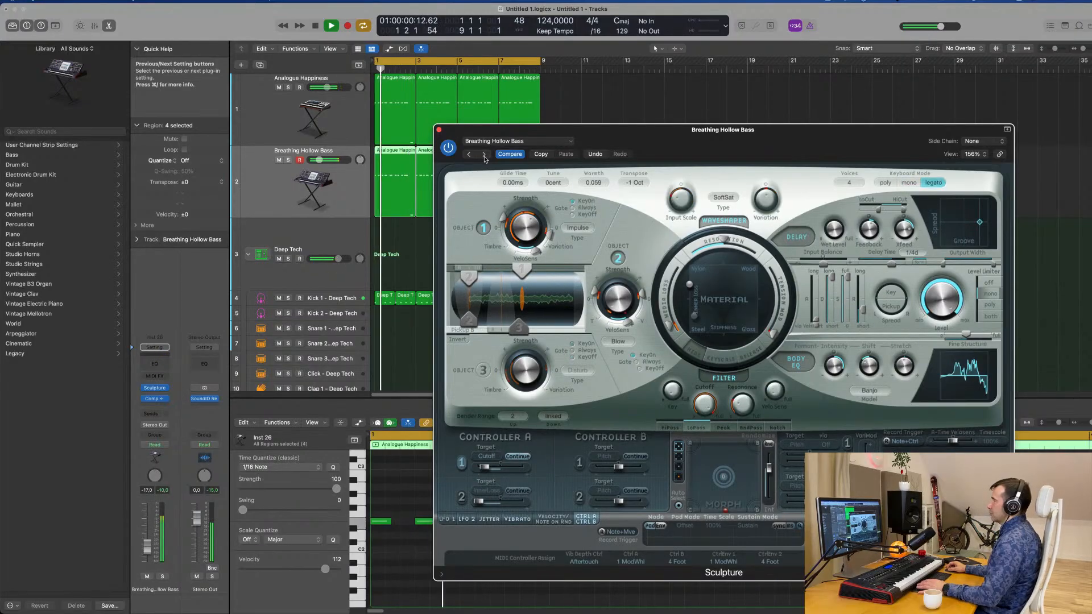
click(484, 154)
click(484, 155)
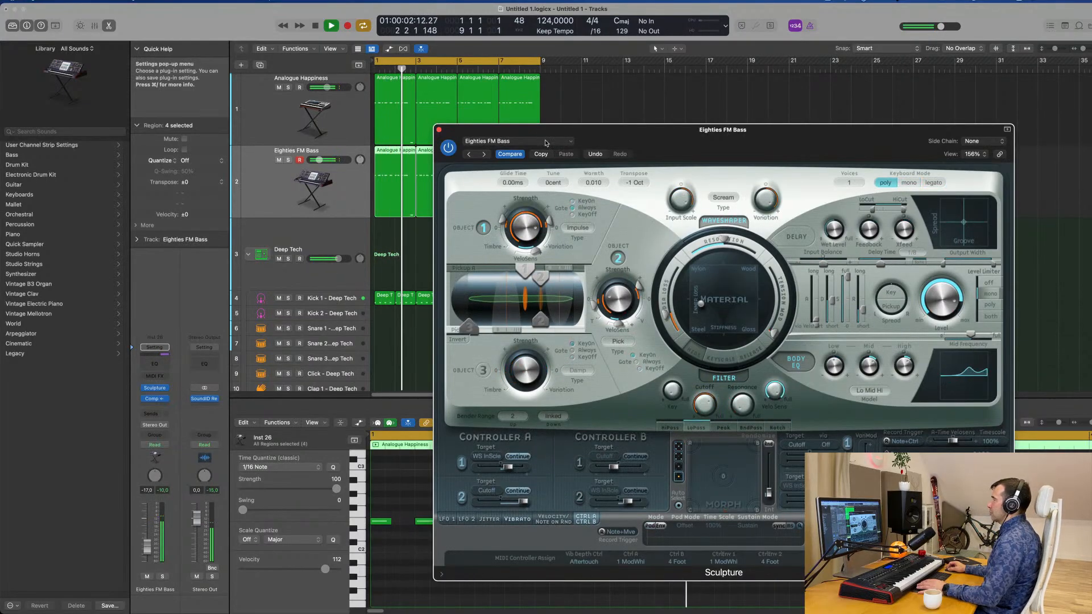
Browse the Sculpture preset categories and load the Acoustic Harp preset from Plucked Instruments.
click(515, 141)
mouse_move(552, 371)
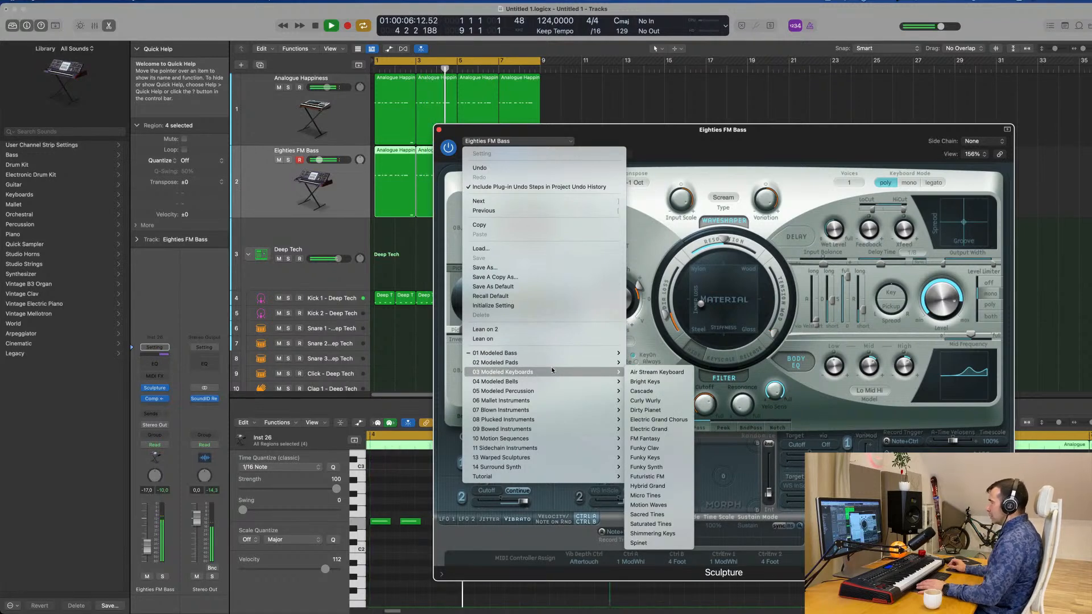
mouse_move(551, 449)
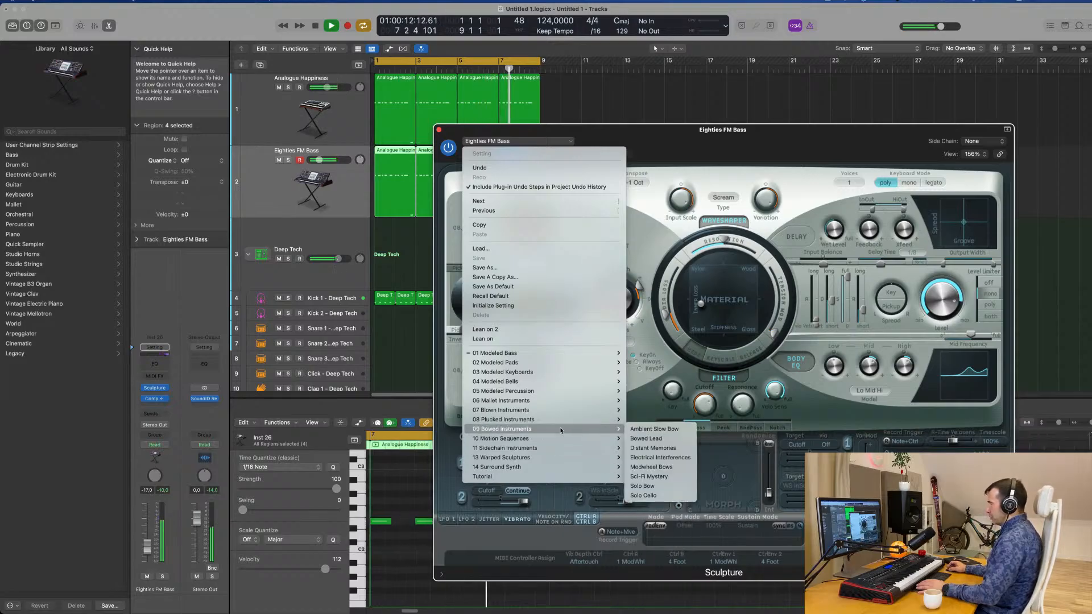
mouse_move(565, 420)
click(659, 359)
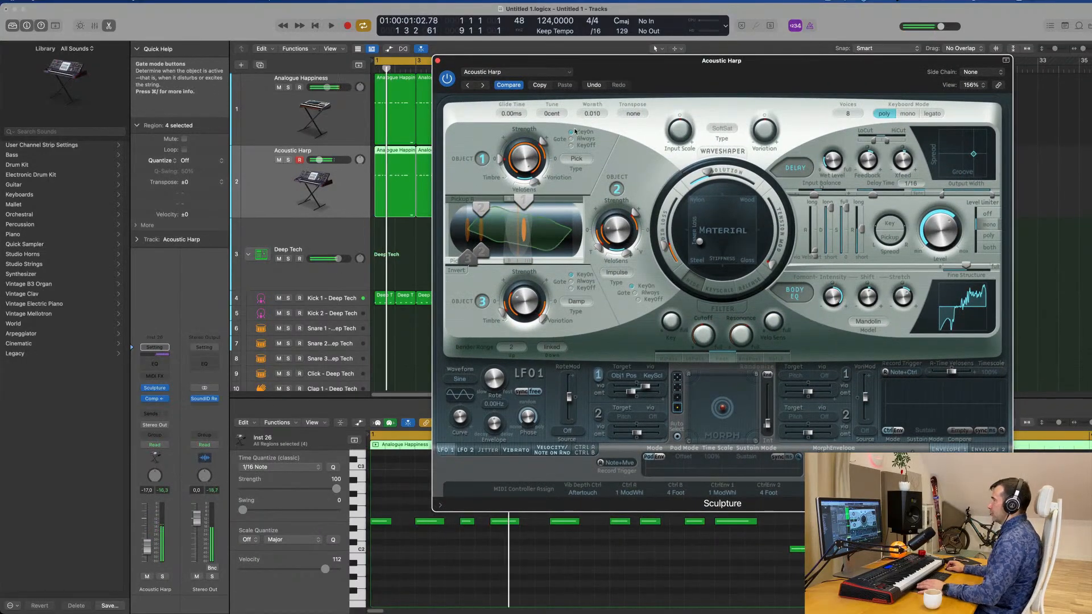
Audition the plucked presets one after another during playback, from Ambience Pluck through to Fuzzy Pluck Lead.
click(482, 86)
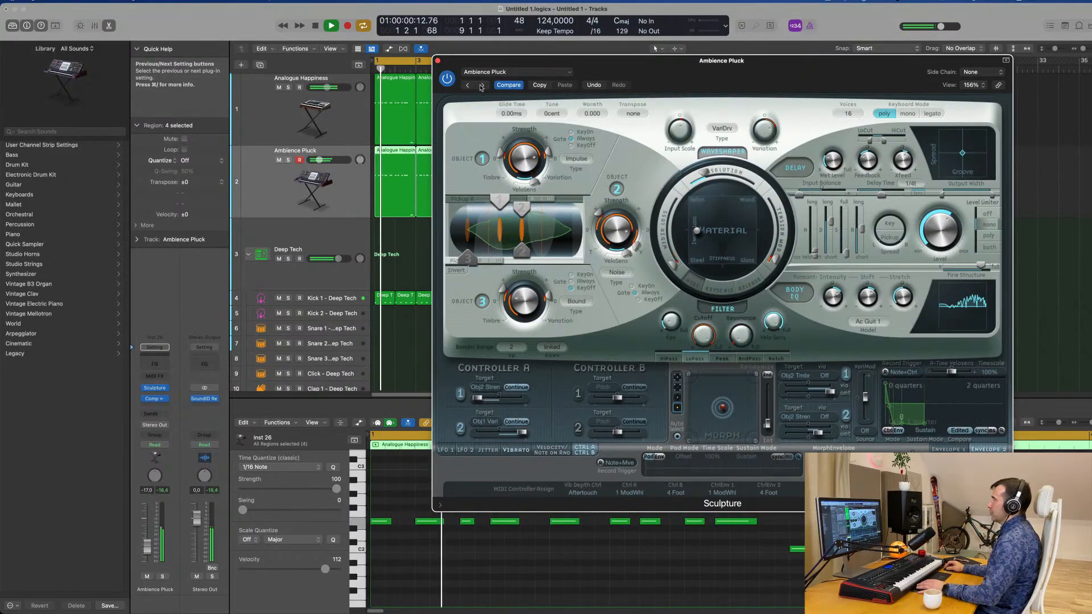
click(482, 86)
click(481, 86)
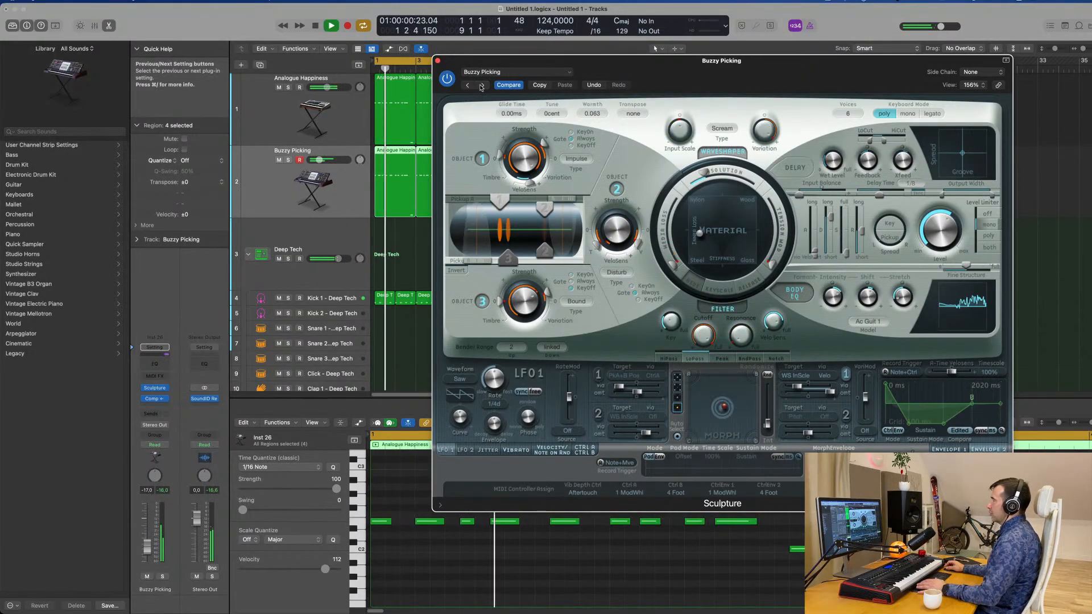
click(481, 86)
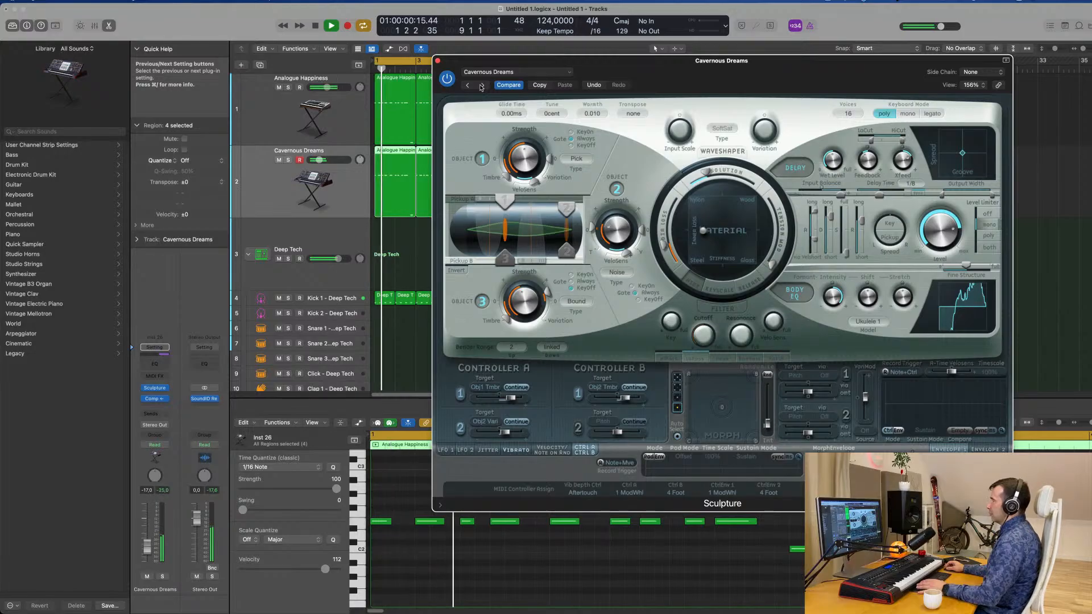
click(481, 86)
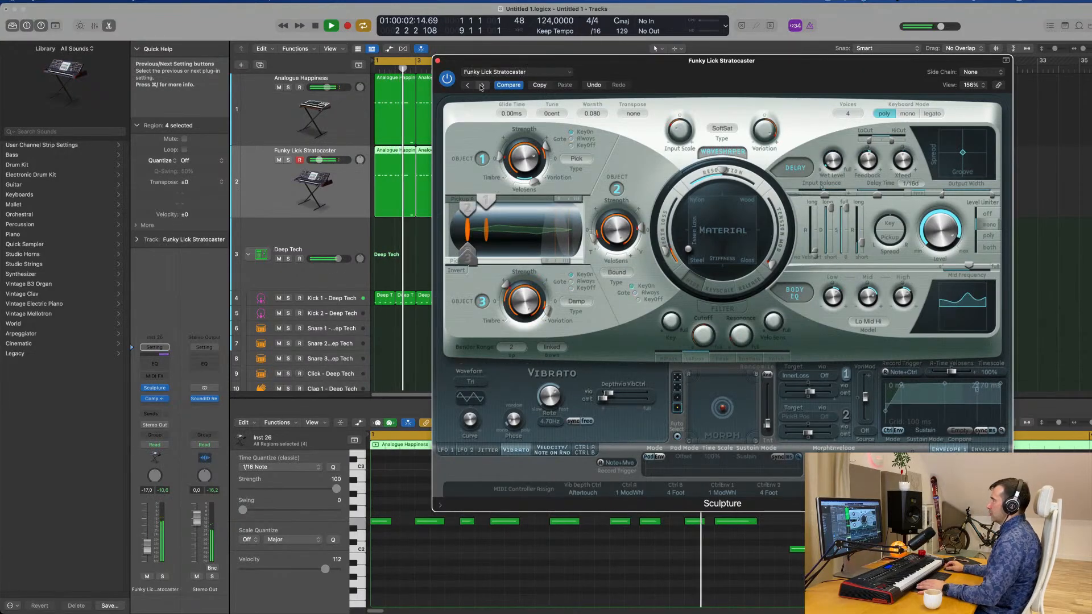
click(482, 86)
Load the Lean on 2 preset again, close the Sculpture window and set the track's volume to -11.6 dB.
click(512, 73)
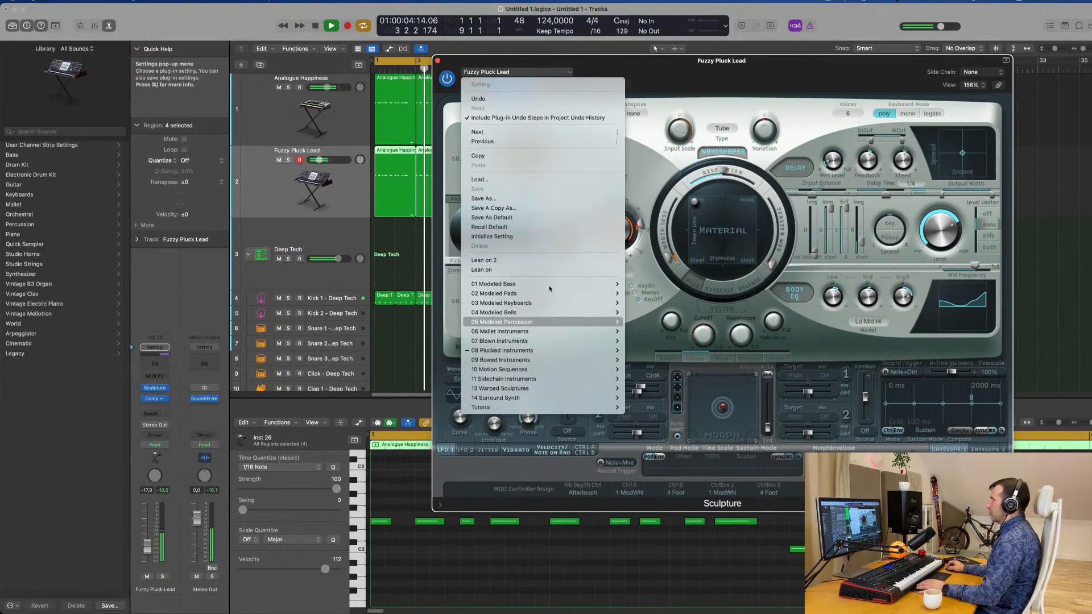
click(500, 260)
mouse_move(731, 73)
mouse_down()
mouse_move(670, 97)
mouse_move(792, 93)
mouse_move(563, 160)
mouse_up()
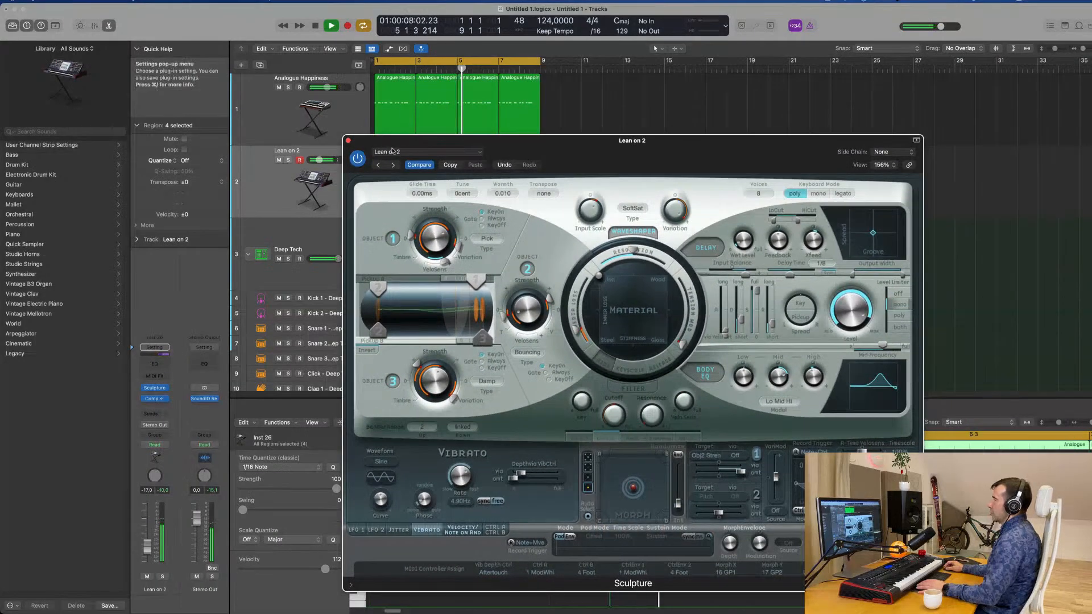
click(348, 141)
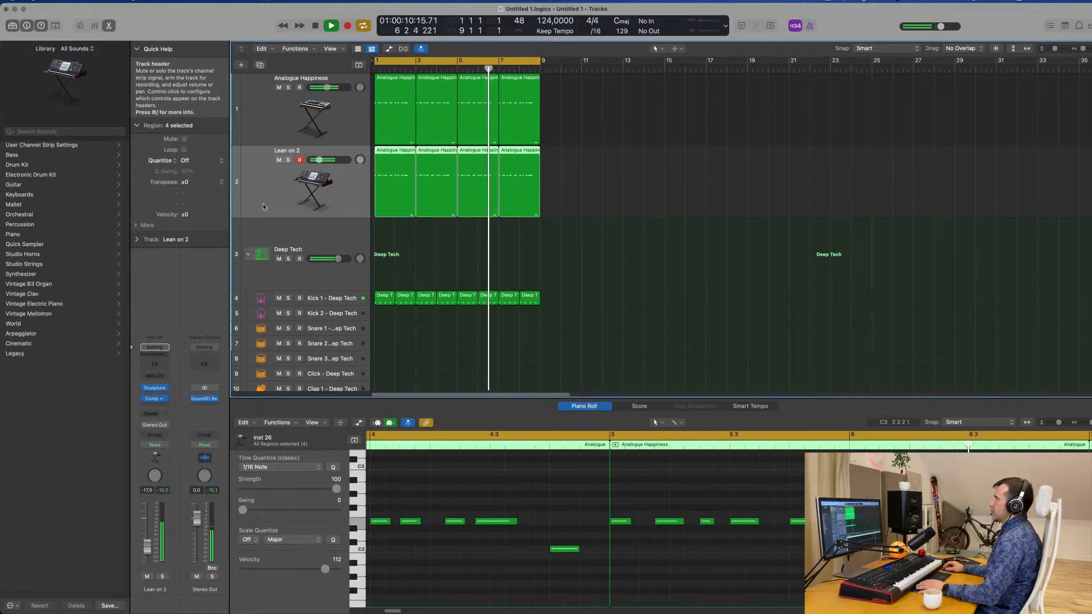
drag(148, 547, 145, 546)
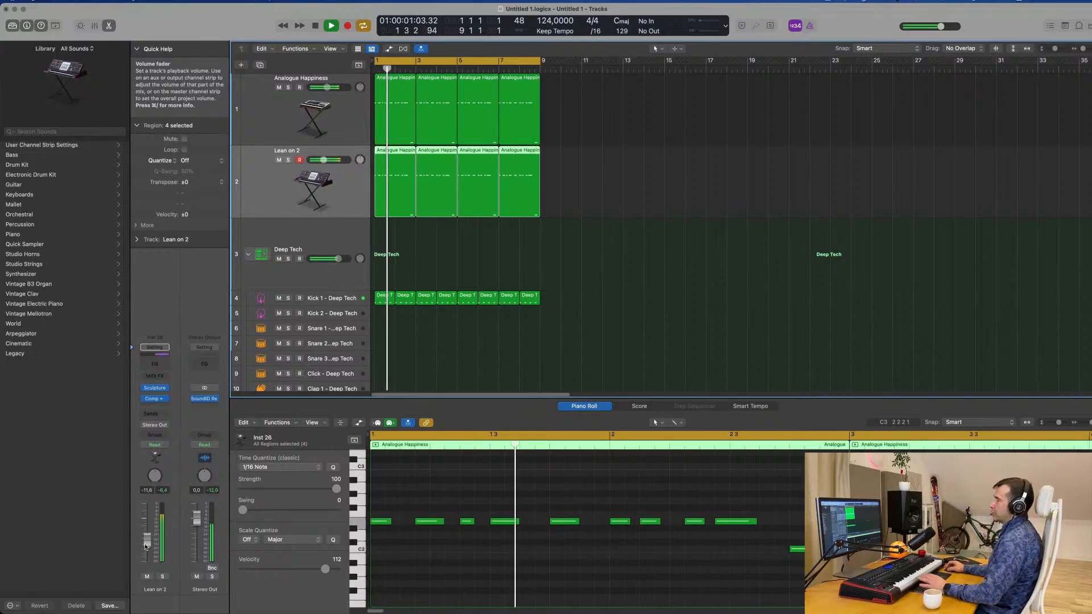
Duplicate the Lean on 2 track with its Sculpture and compressor settings.
click(556, 300)
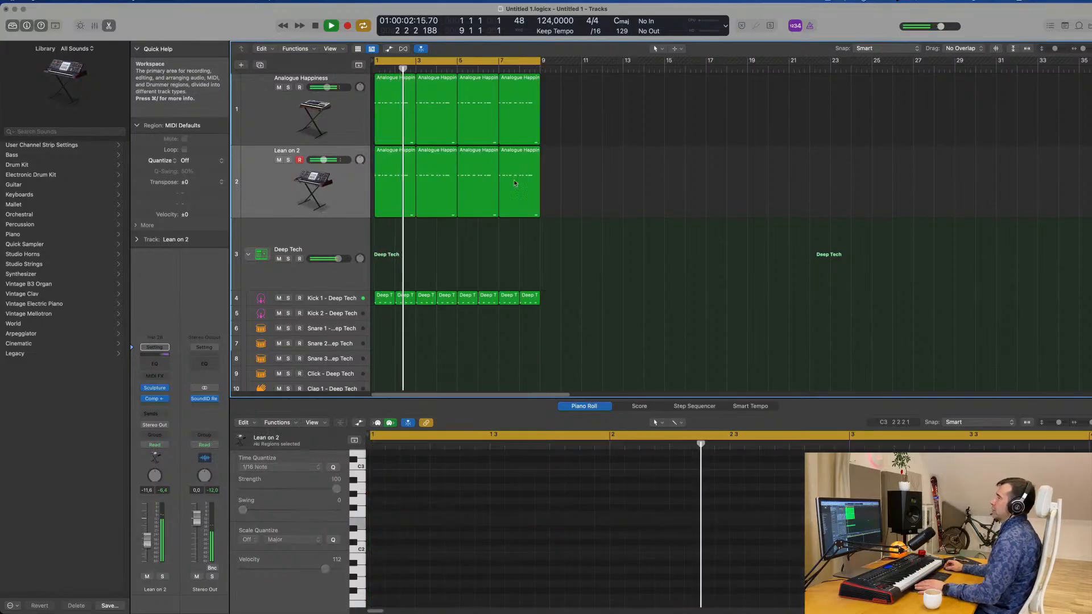
click(274, 188)
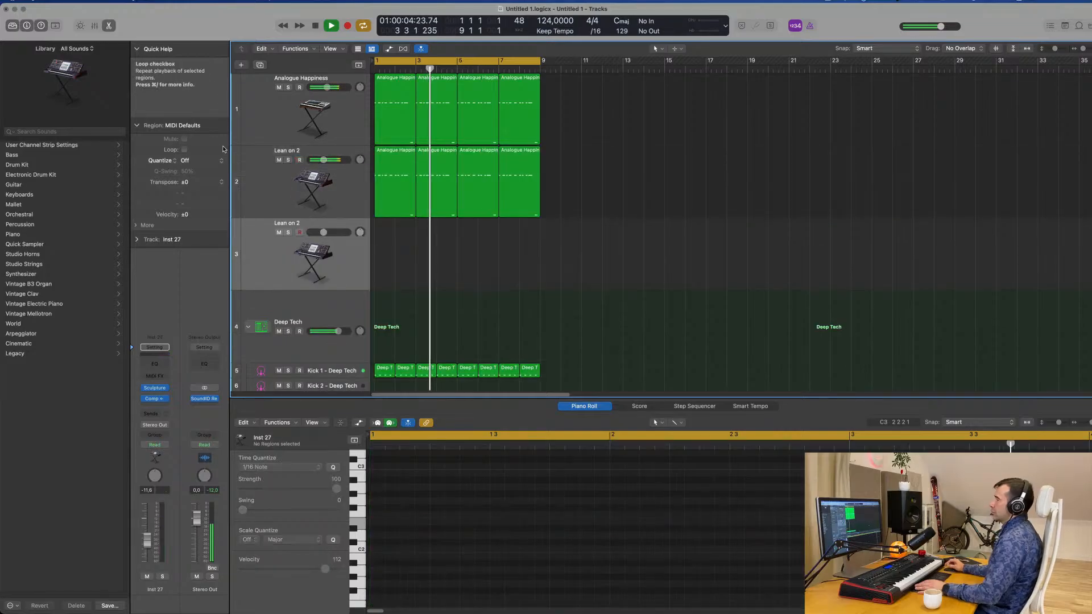
Stop playback and delete the last three regions on the original Lean on 2 track, keeping only the first.
click(262, 180)
key(space)
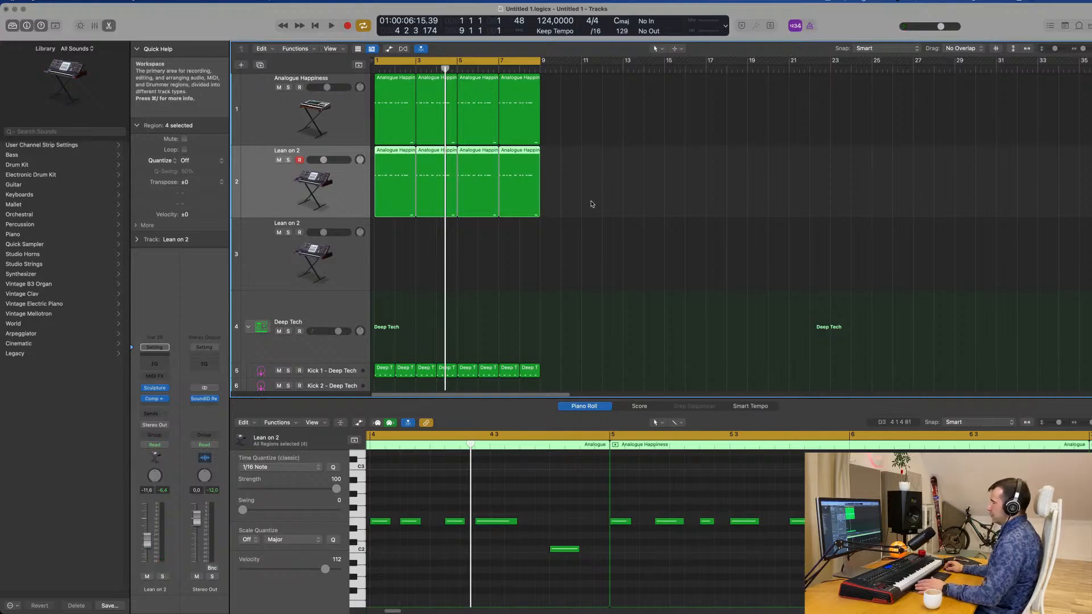
drag(592, 204, 444, 221)
key(Delete)
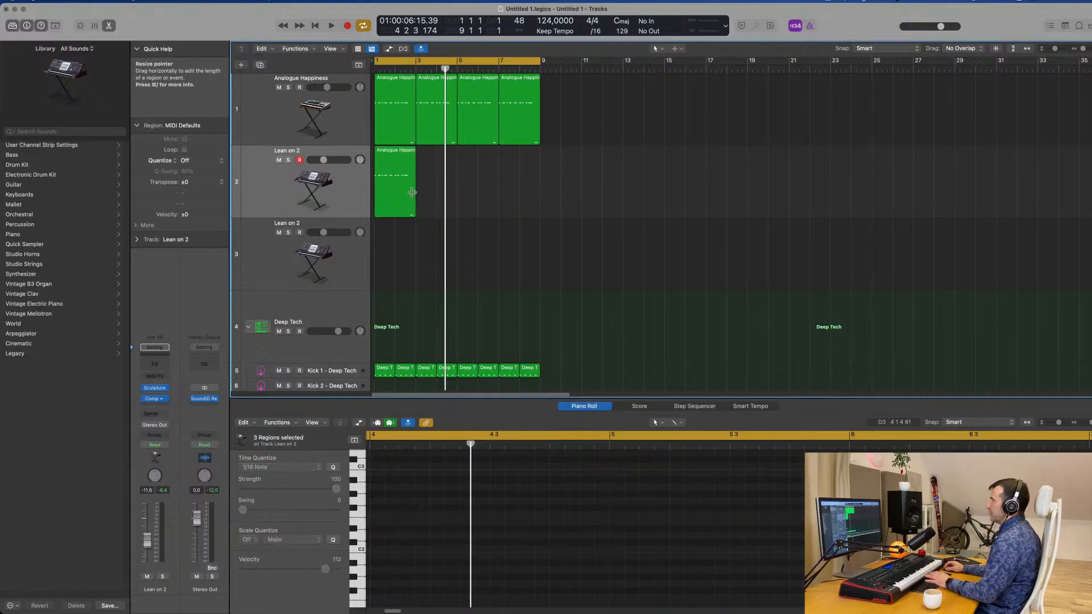
In the remaining region, move the C2 note to 1 1 1 1 and delete all upper notes except the first.
ctrl+alt+click(668, 559)
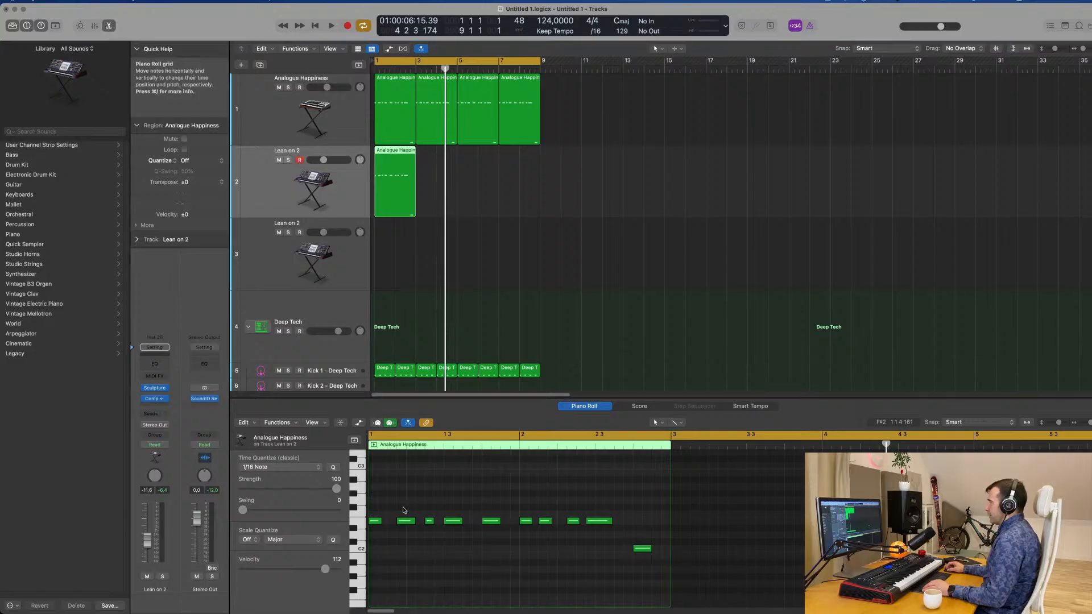
drag(393, 505, 376, 550)
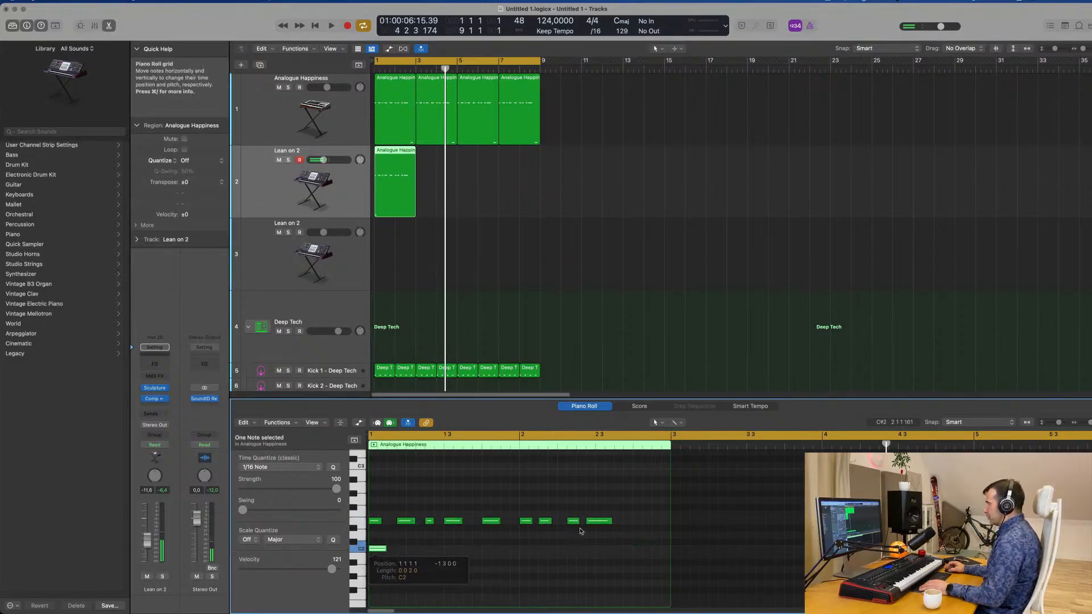
drag(557, 525, 402, 533)
key(Delete)
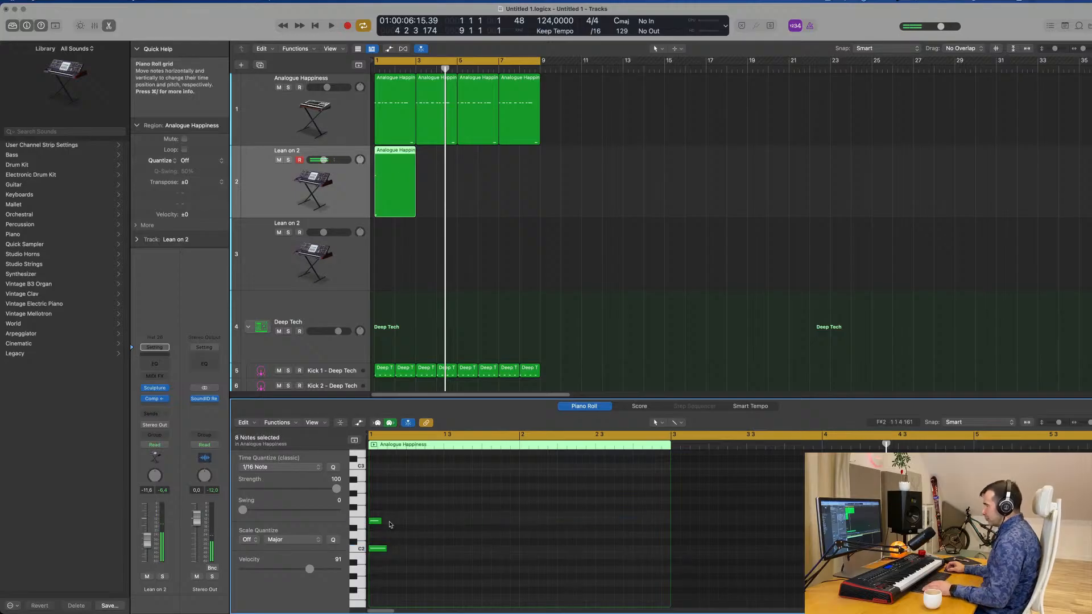
Build a three-note C major chord at the region's start and lengthen all three notes to about half a bar.
scroll(404, 550, up, 2)
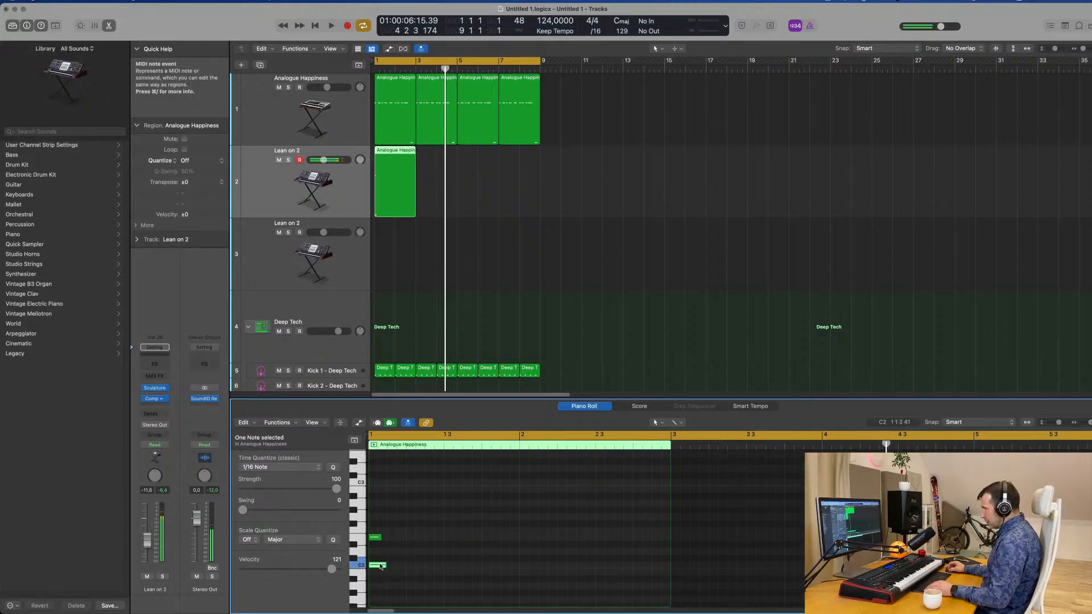
drag(380, 566, 386, 537)
key(space)
drag(409, 510, 379, 575)
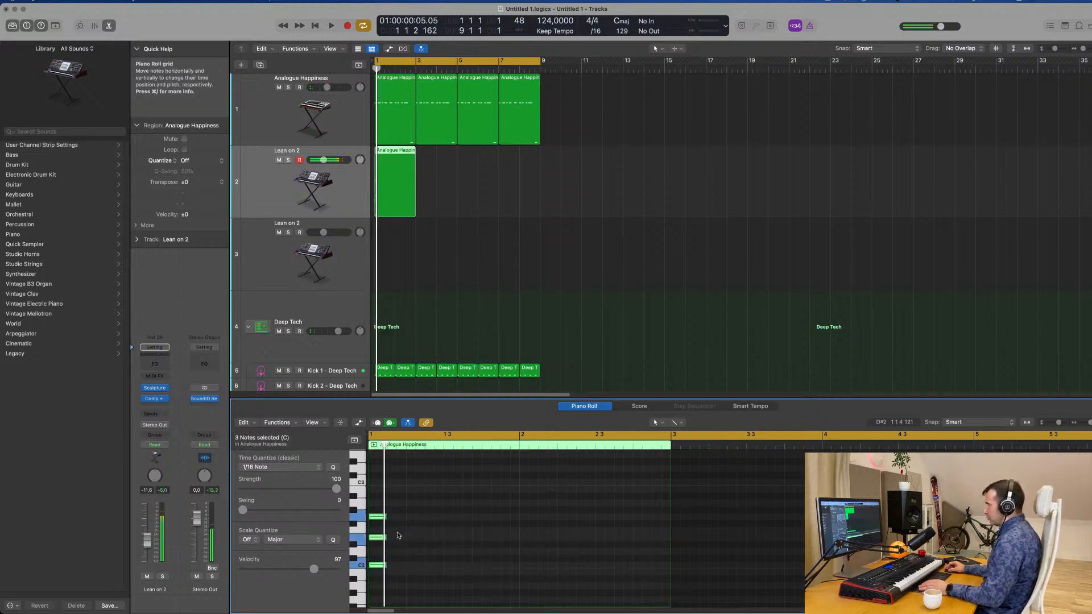
drag(385, 516, 443, 524)
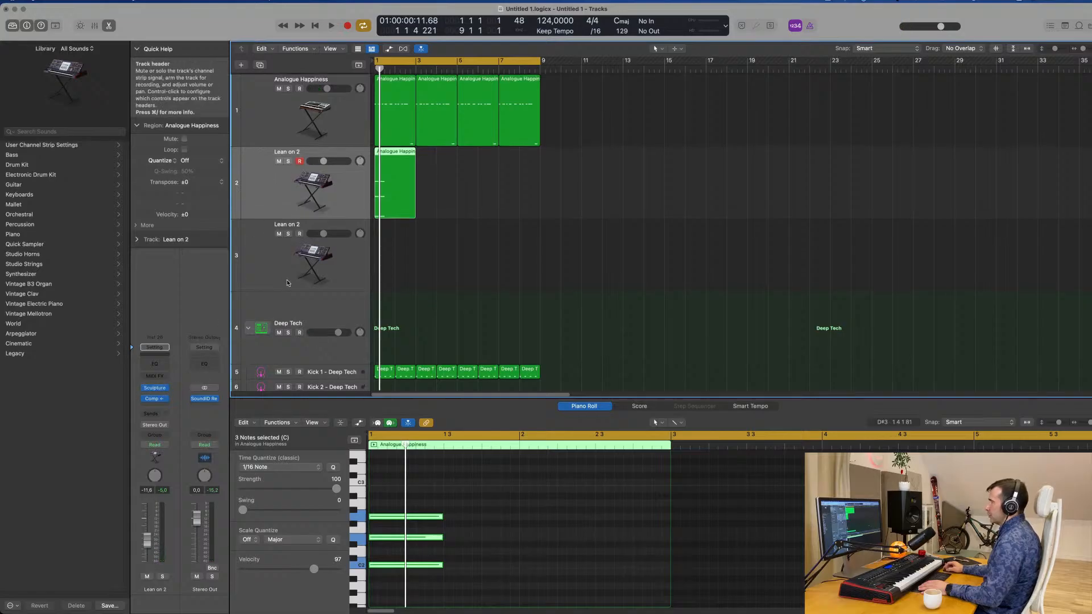
Play the new chord together with the bass and drums while going through the three synth tracks.
key(space)
click(275, 113)
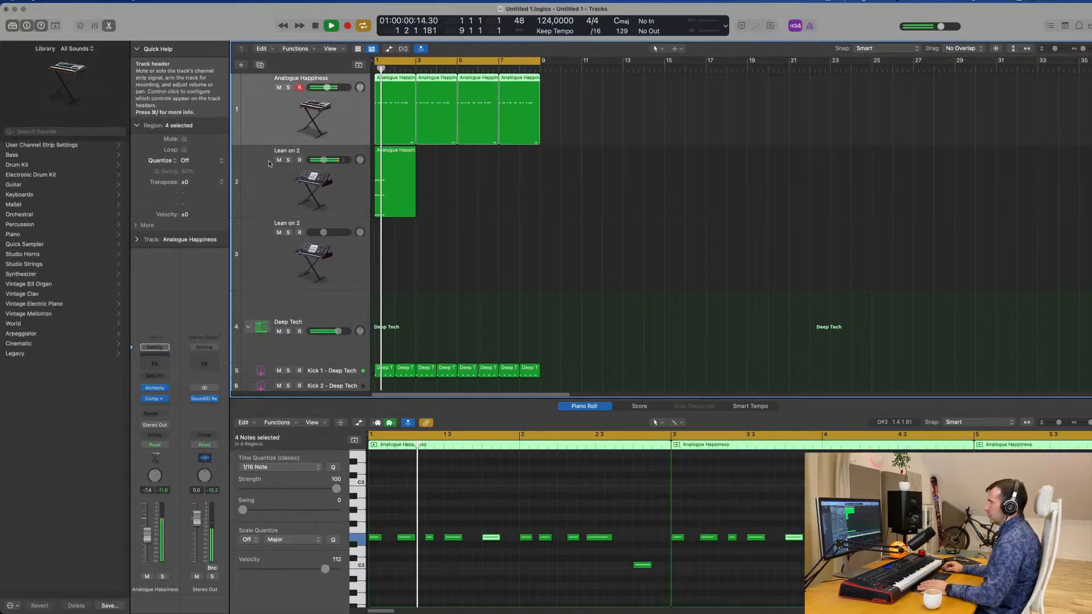
click(273, 182)
click(271, 253)
key(space)
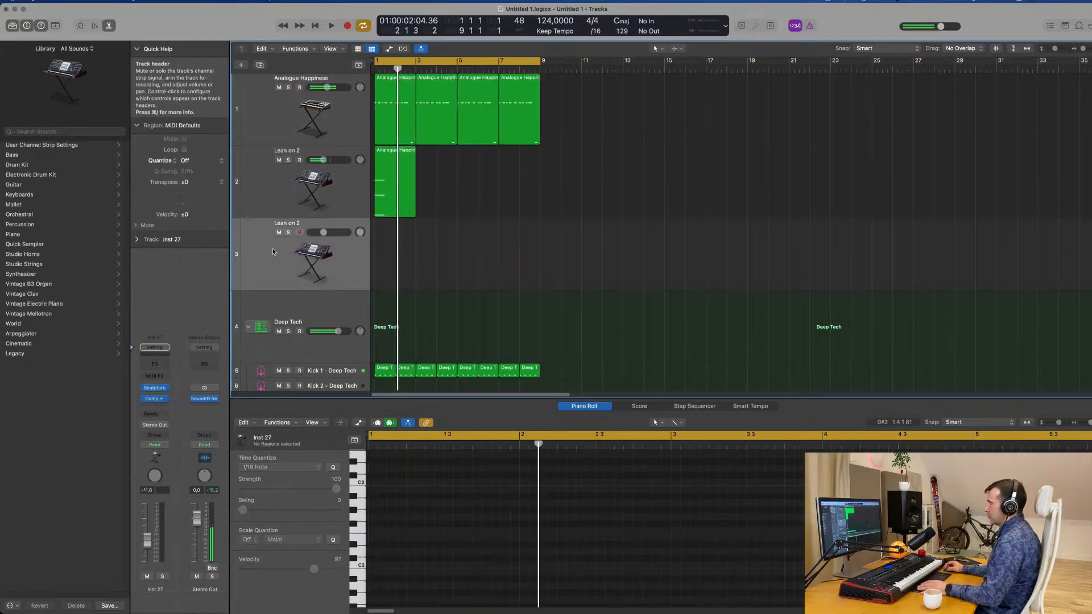
key(space)
click(273, 189)
key(space)
Replace the chord track's Sculpture instrument with Alchemy, move its window aside and play the chord with the groove.
click(162, 391)
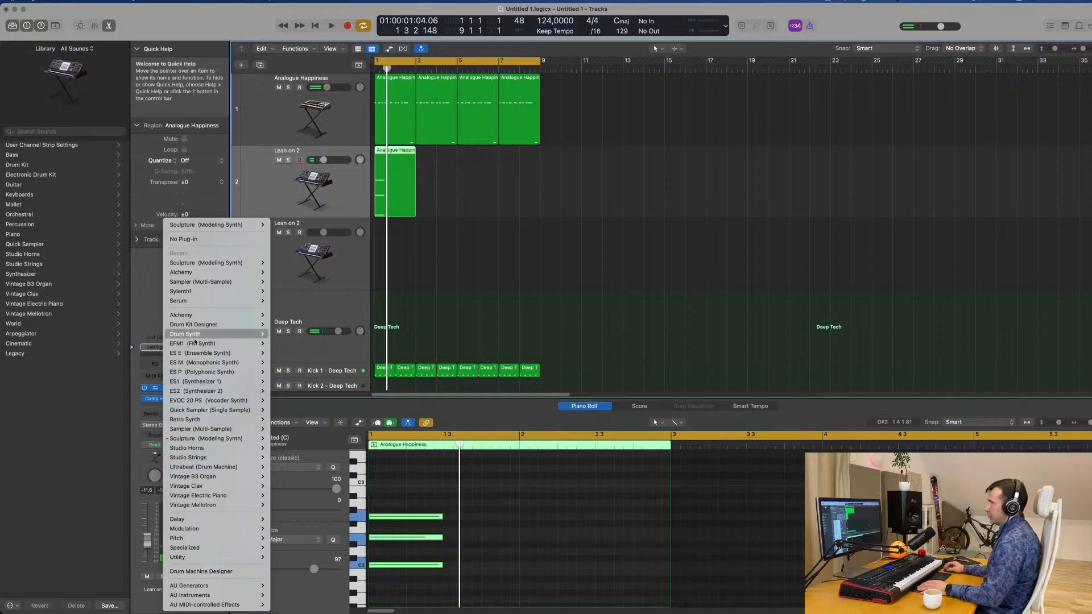
mouse_move(201, 315)
click(282, 315)
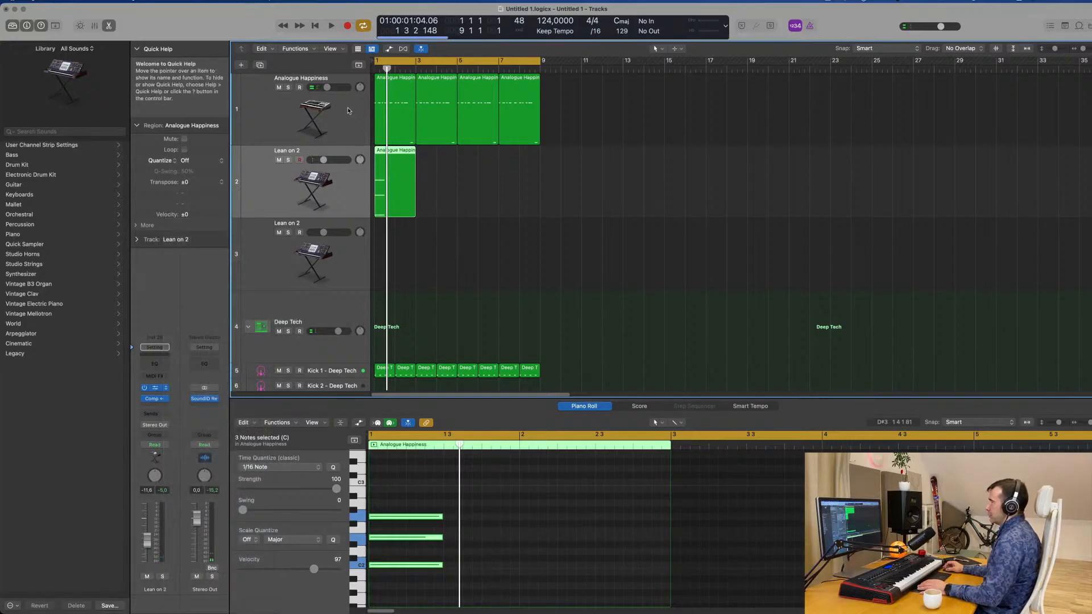
click(348, 111)
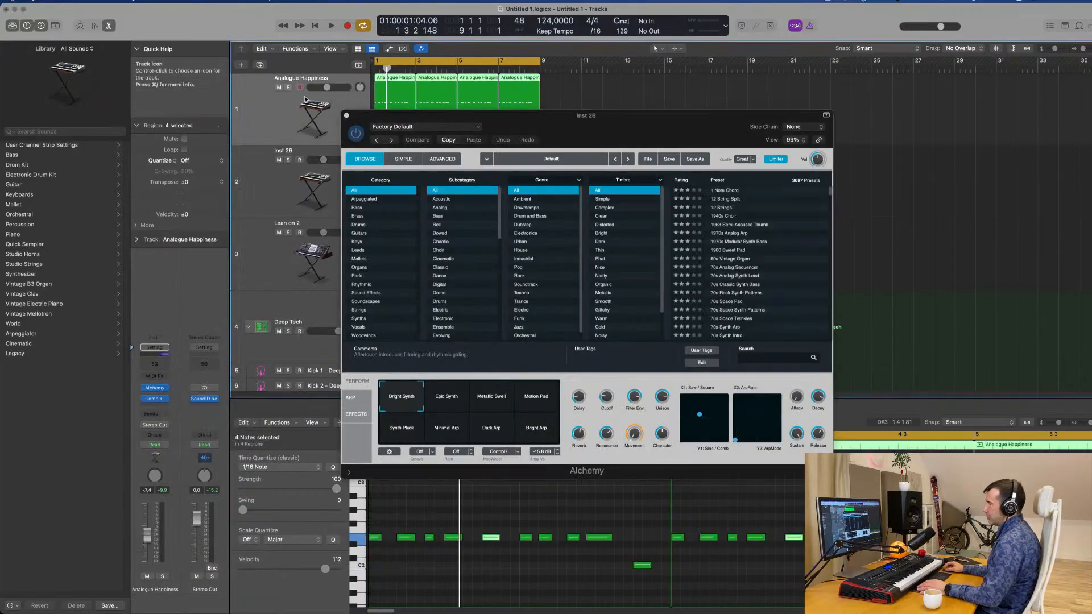
drag(437, 113, 830, 121)
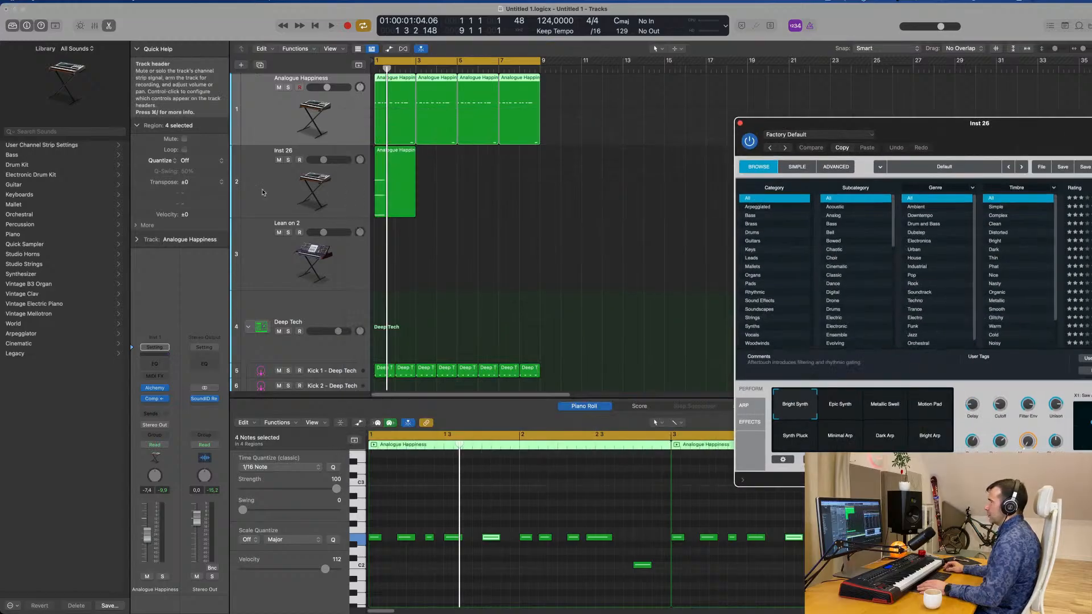
click(276, 188)
key(space)
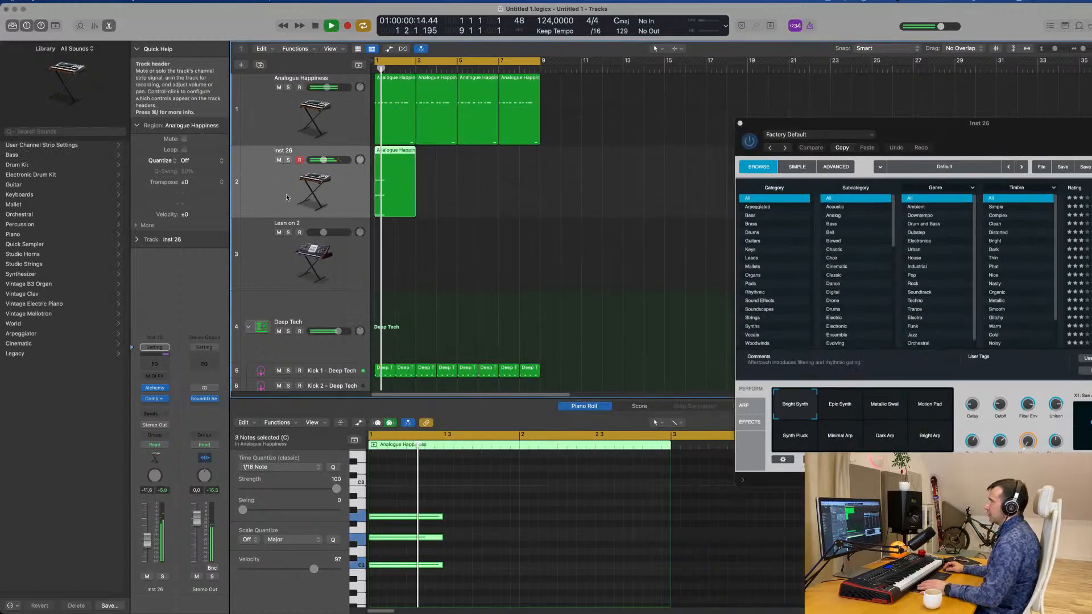
Stop playback and undo the replacement of the chord track's Sculpture instrument.
key(space)
scroll(515, 214, down, 4)
scroll(515, 214, up, 4)
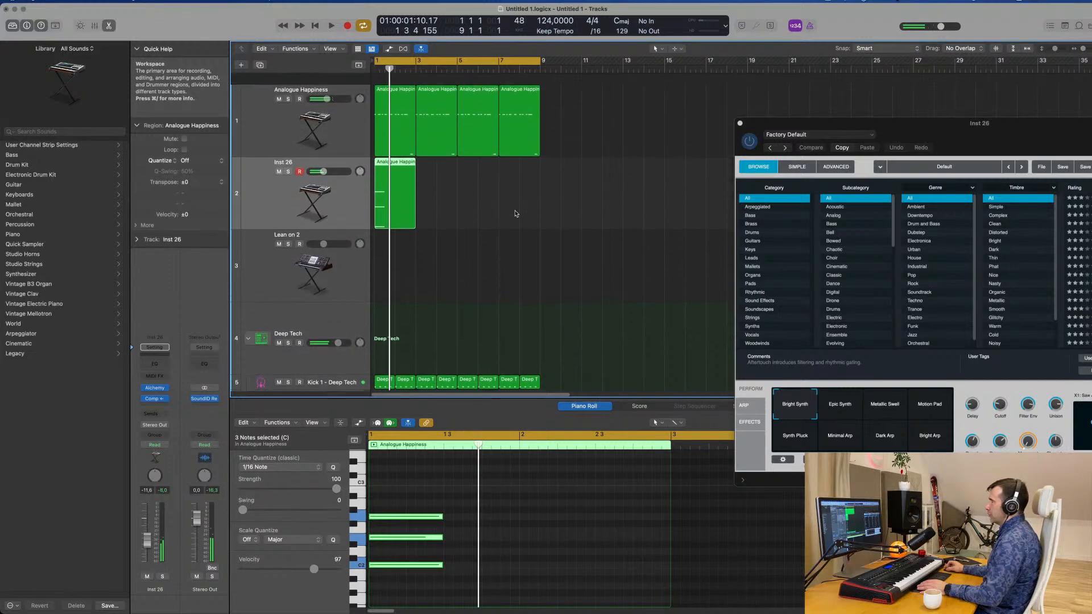
key(super+z)
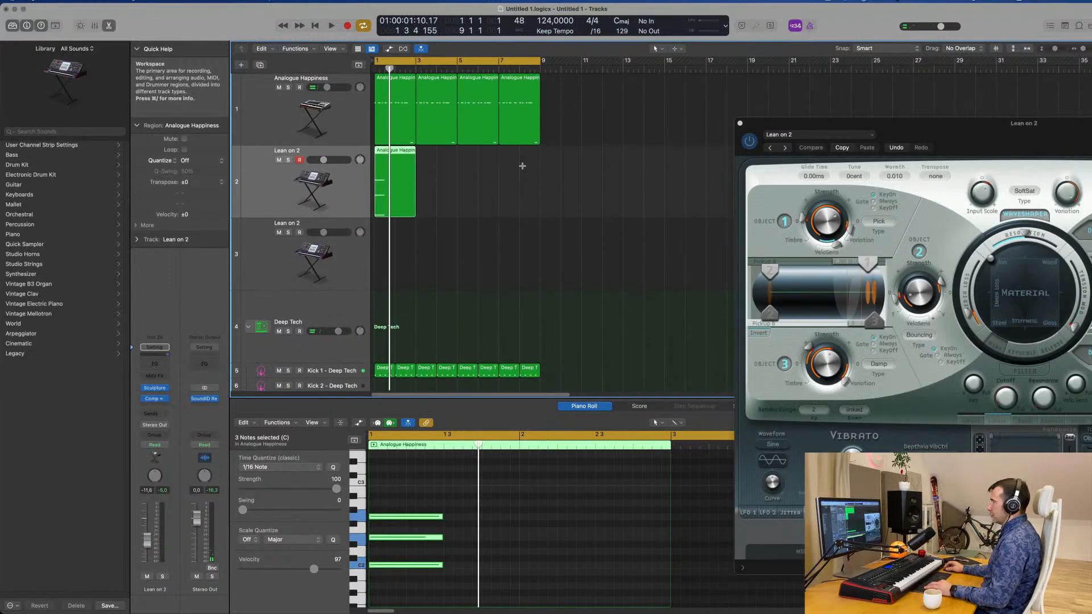
Copy the four Analogue Happiness bass regions onto the third track, Lean on 2, and play the layered bass with the groove.
drag(607, 120, 396, 104)
key(space)
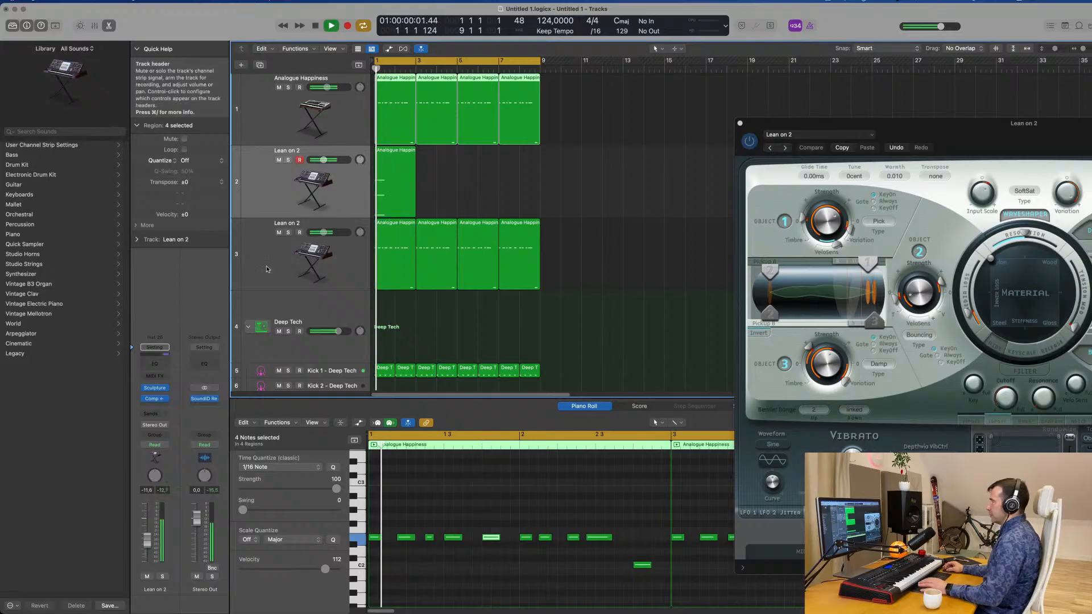
click(267, 269)
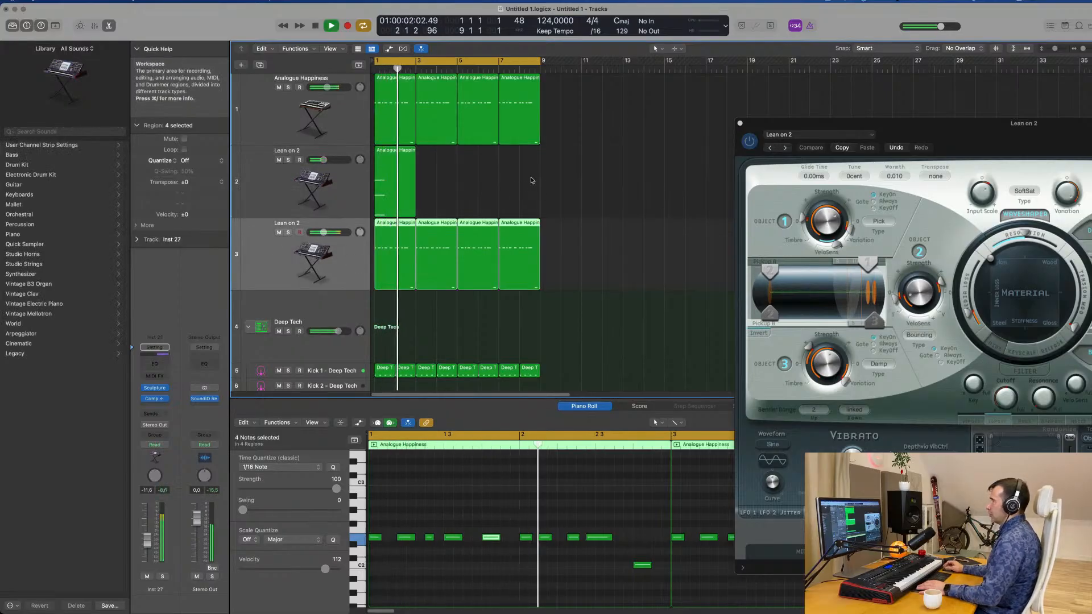
Stop playback, replace the Sculpture instrument on the second, chord track with Alchemy and position its window.
click(267, 182)
key(space)
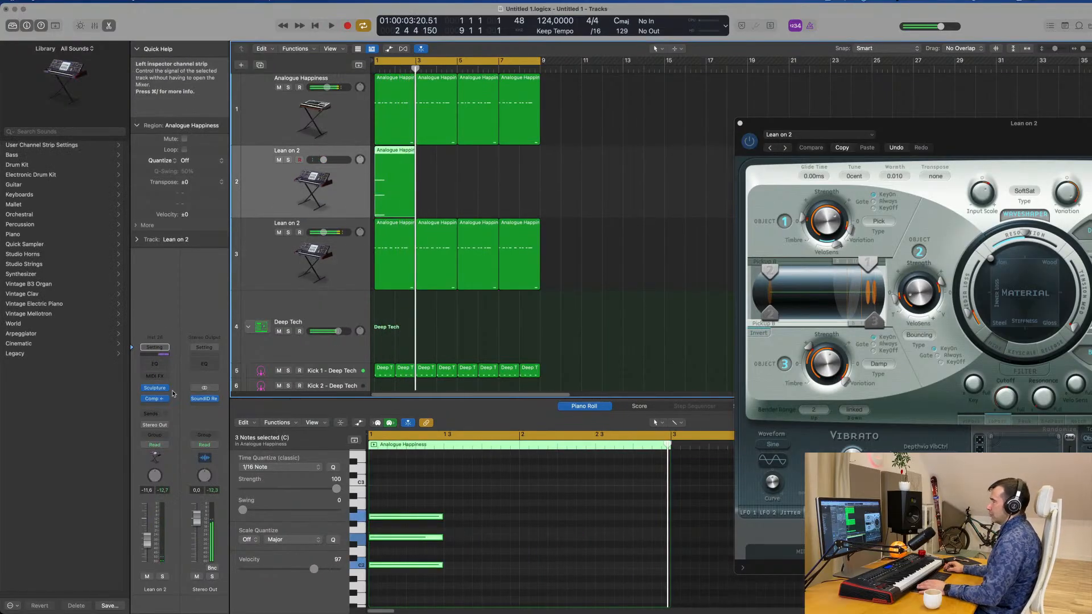
click(165, 390)
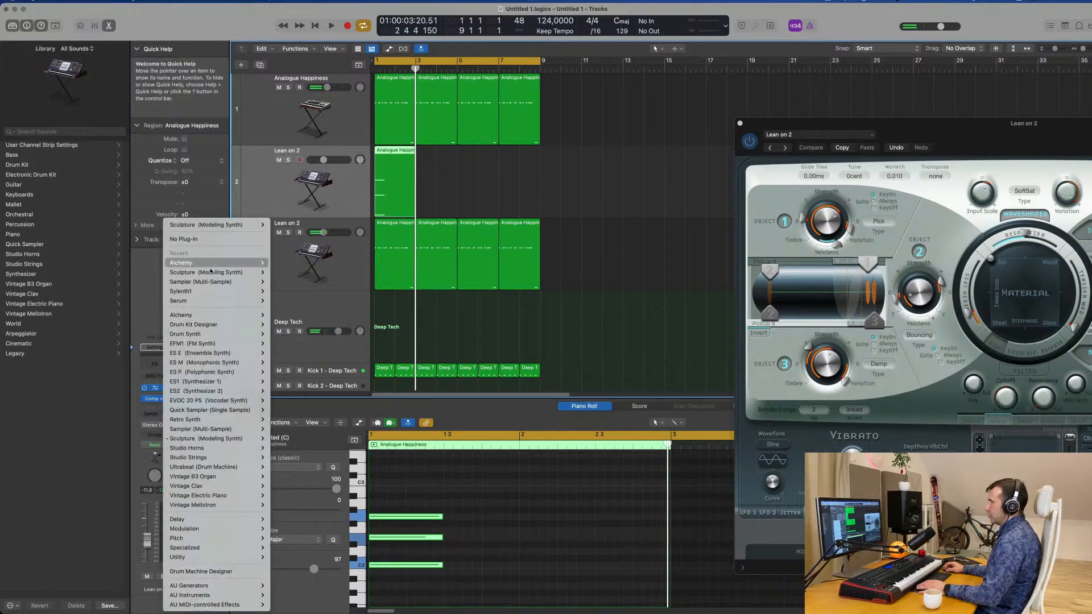
click(283, 262)
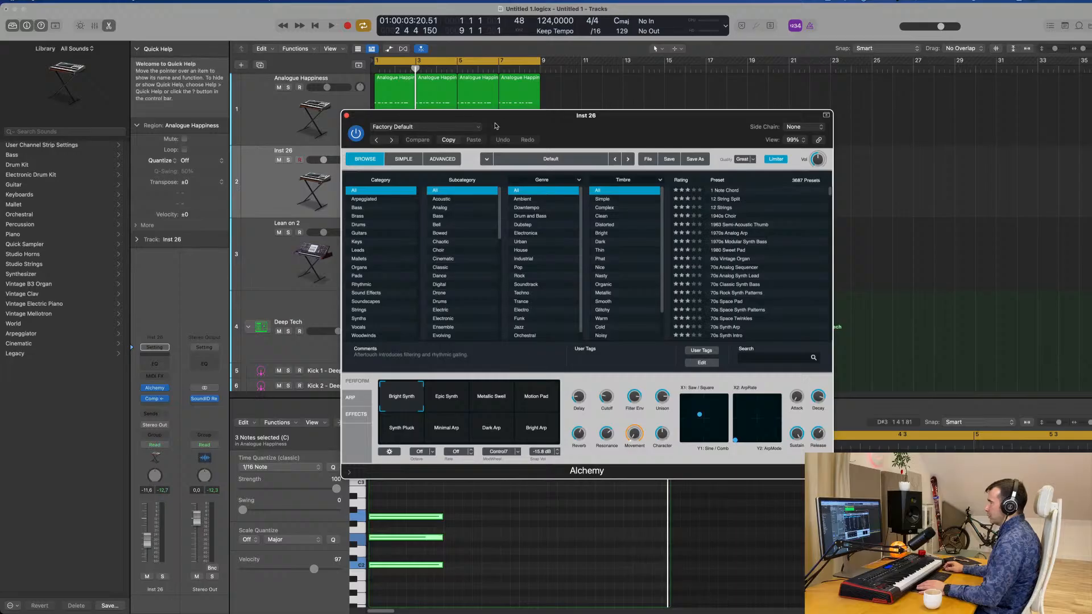
drag(496, 126, 770, 131)
key(space)
drag(854, 121, 589, 119)
key(space)
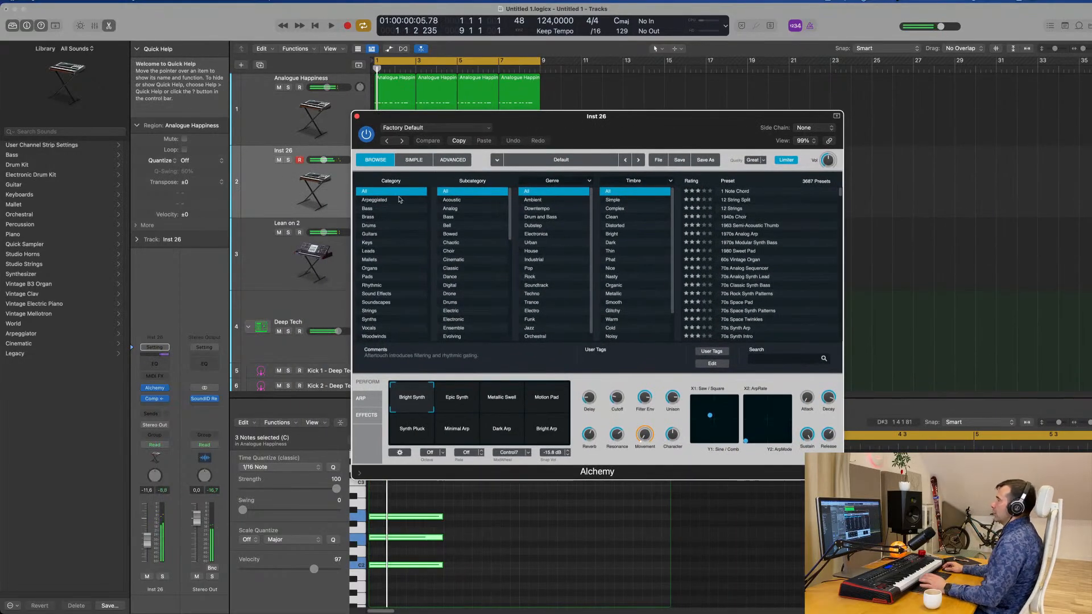
Load the Pads preset Emotional Drift in Alchemy, play it with the groove and lower the chord track's volume.
click(365, 277)
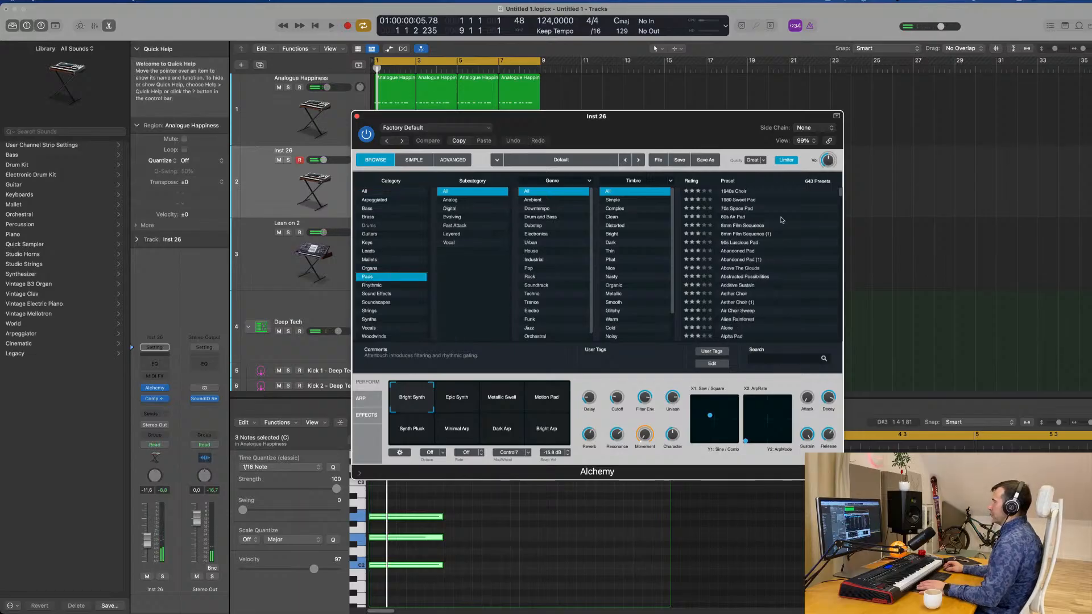
scroll(774, 258, down, 15)
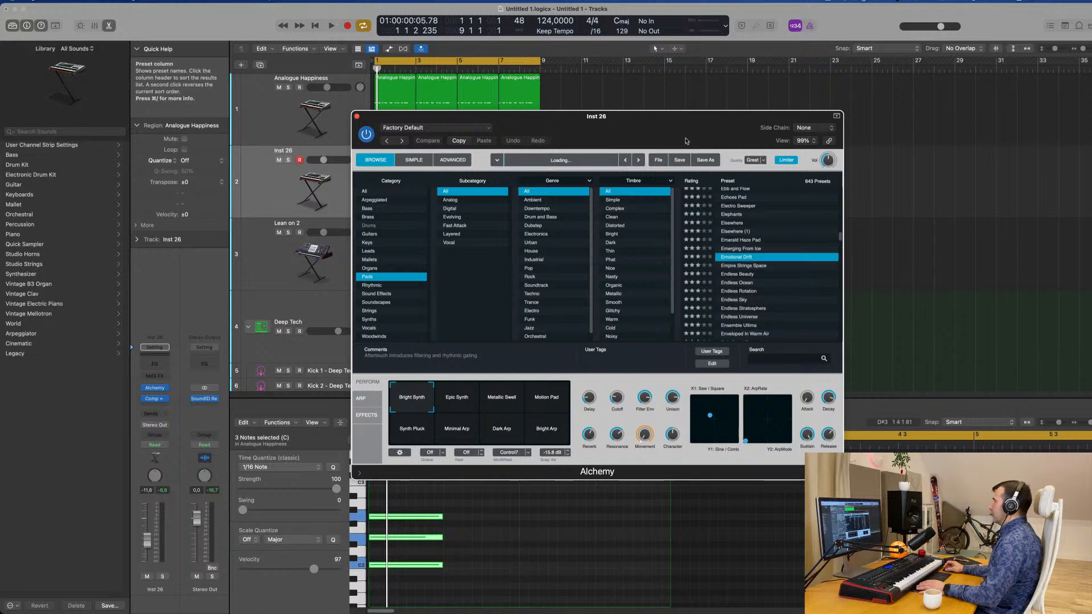
drag(686, 141, 870, 120)
key(space)
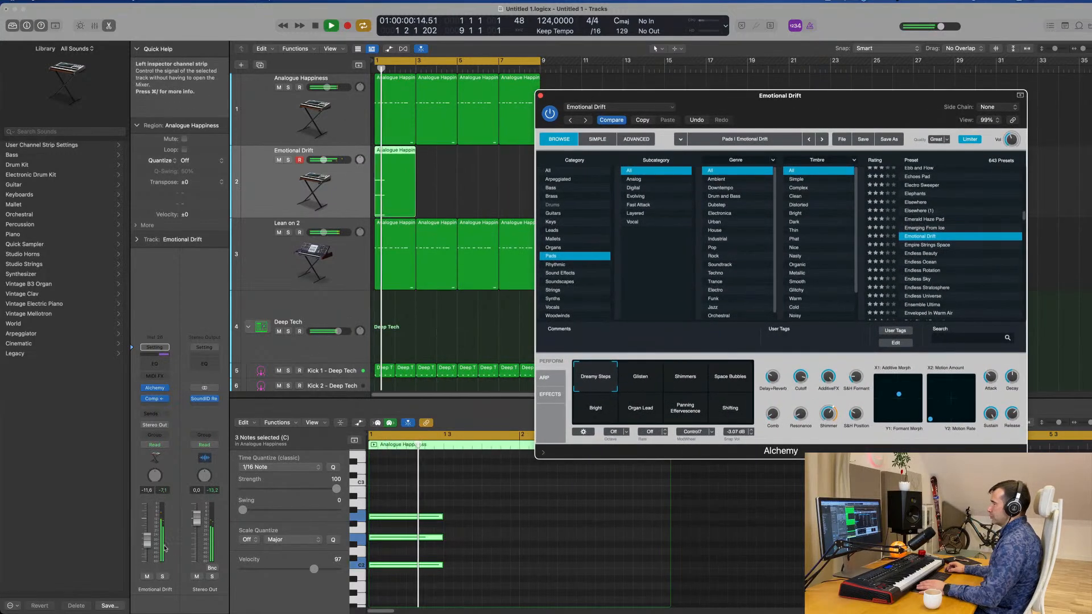
drag(147, 540, 145, 553)
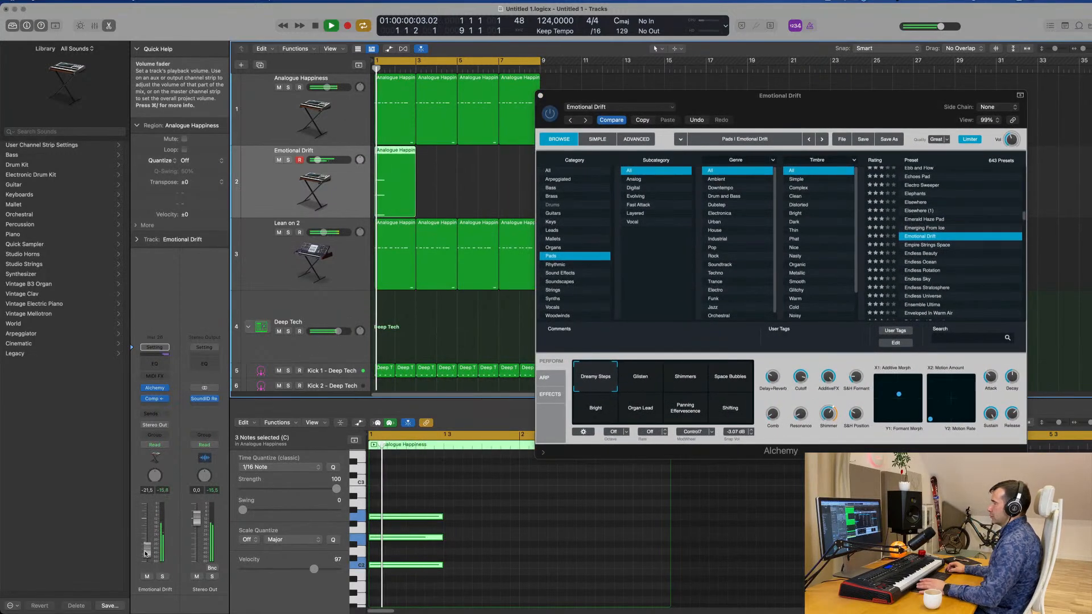
Load the Empire Strings Space preset and audition its Slow Wobble, Softer, Gated and Tighter Gate variations during playback.
click(940, 245)
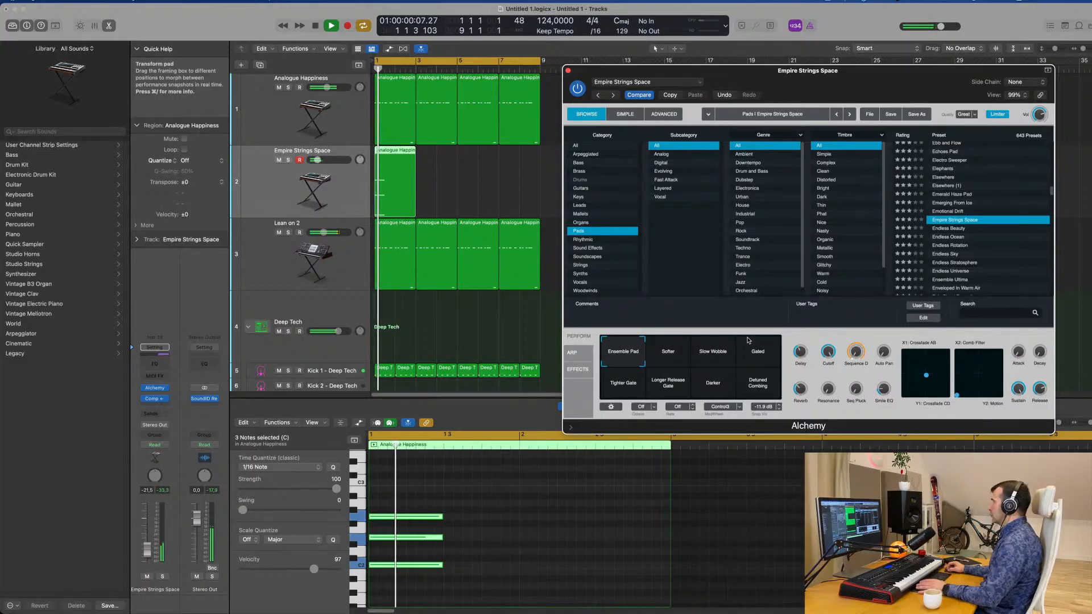
click(716, 348)
click(677, 362)
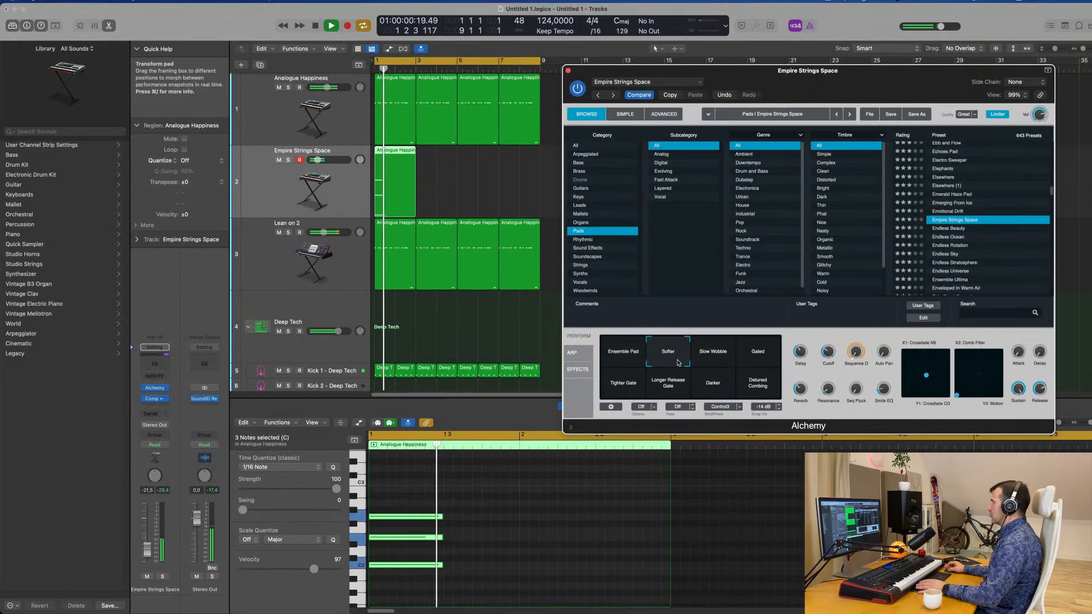
click(758, 354)
click(623, 383)
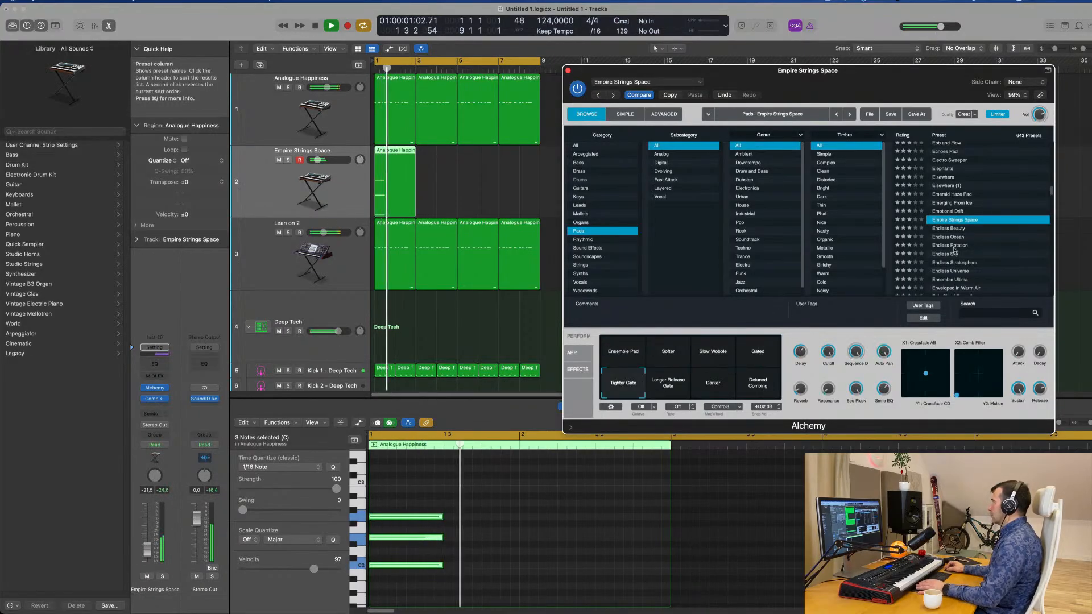
Audition the Endless Ocean and Ensemble Ultima pad presets on the chord track during playback.
scroll(958, 214, down, 3)
click(954, 209)
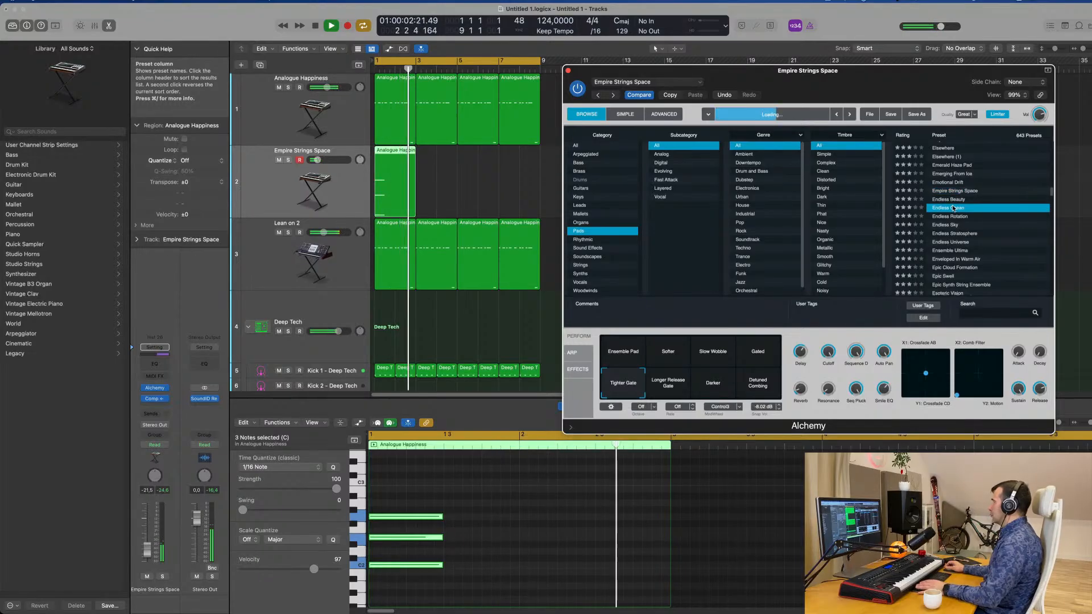
drag(912, 85, 845, 75)
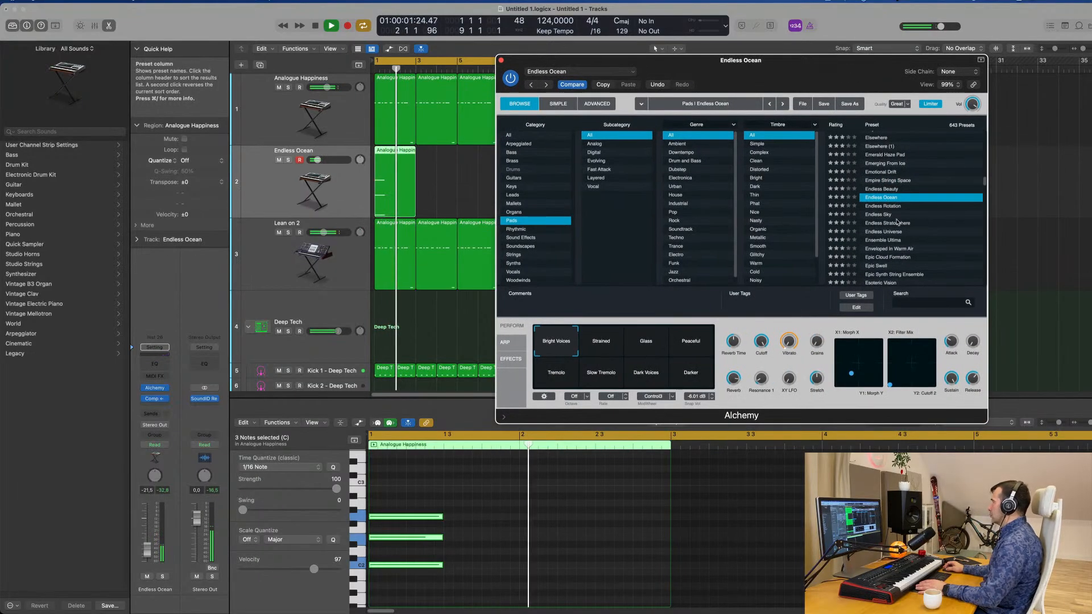
scroll(910, 230, down, 3)
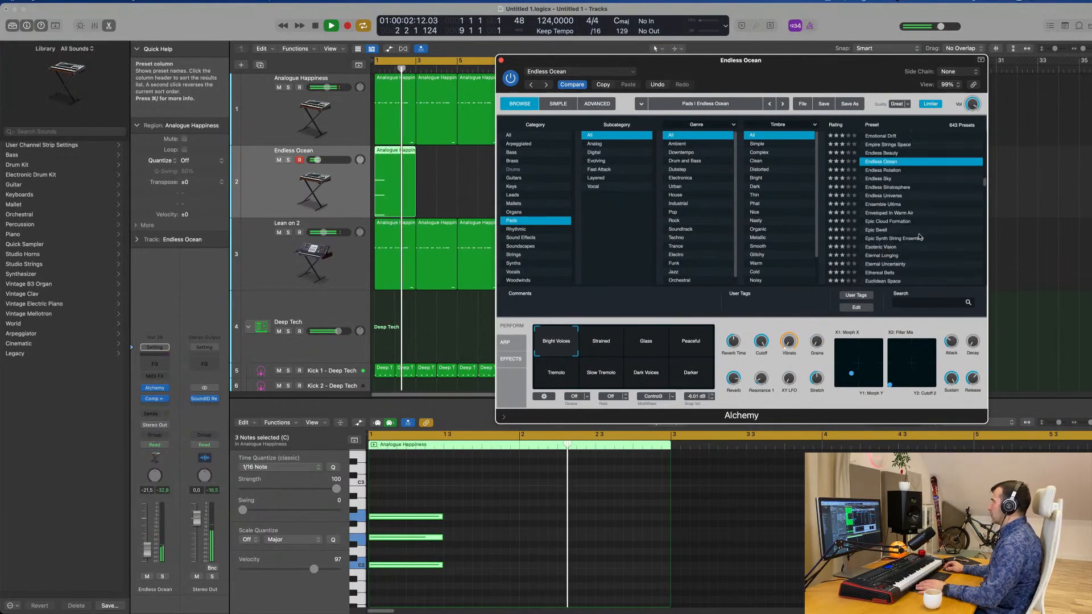
click(889, 204)
scroll(916, 193, down, 2)
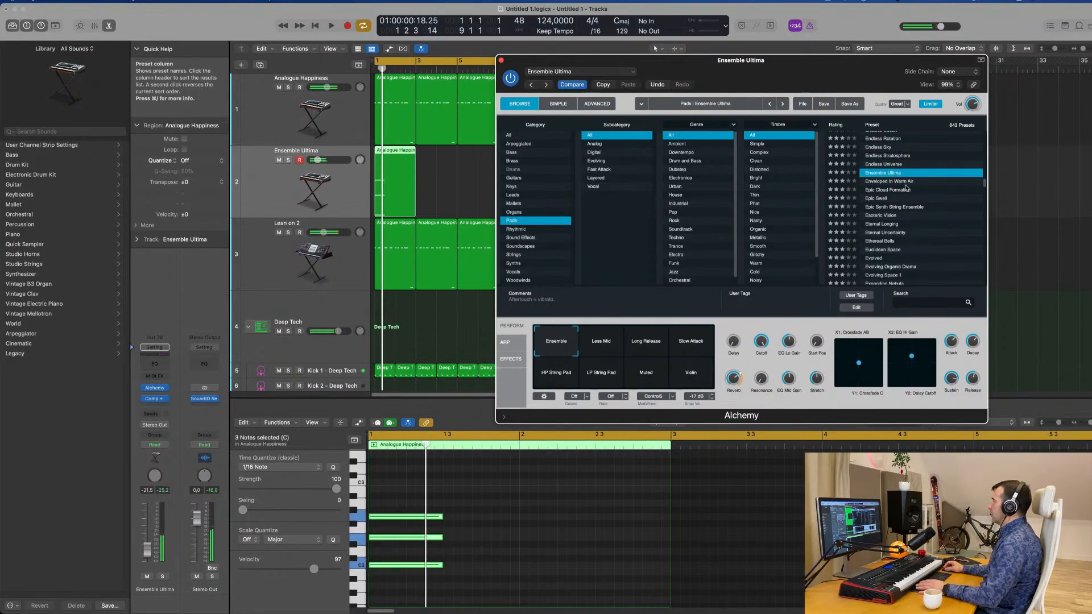
Load the Enveloped In Warm Air pad preset and move the Alchemy window off the arranged regions.
click(901, 182)
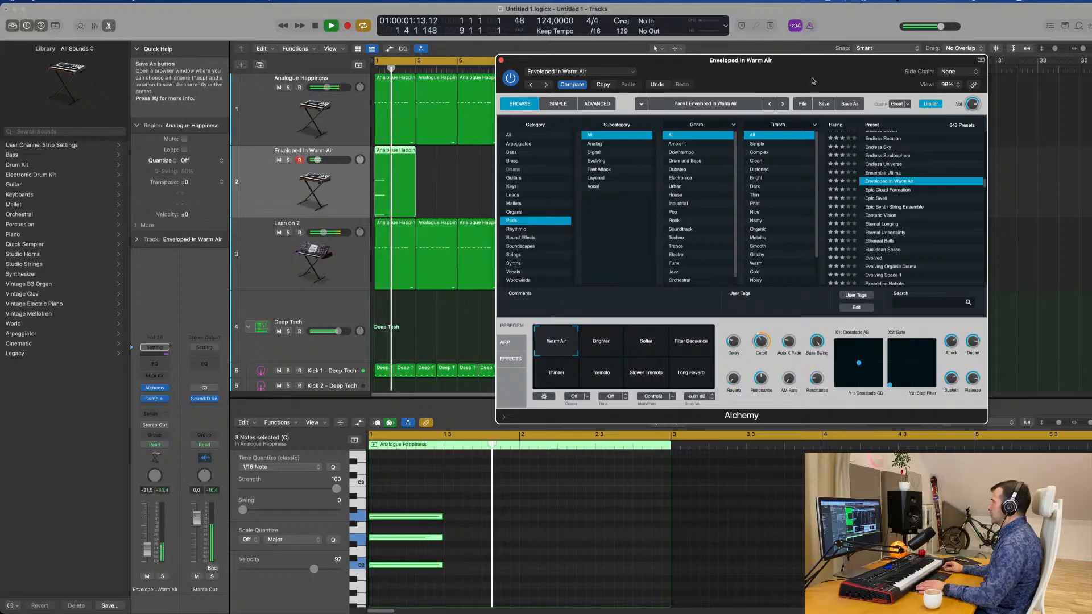
drag(812, 81, 827, 121)
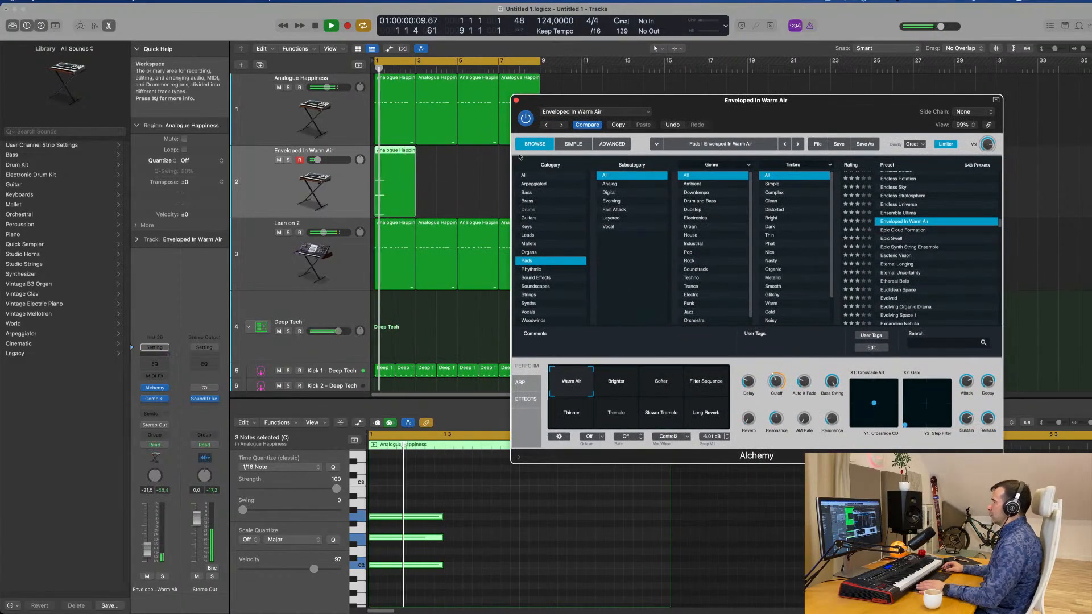
drag(735, 127, 997, 240)
Repeat the chord region three times to fill bars 1 to 9 and select all regions on the chord track.
drag(562, 190, 292, 191)
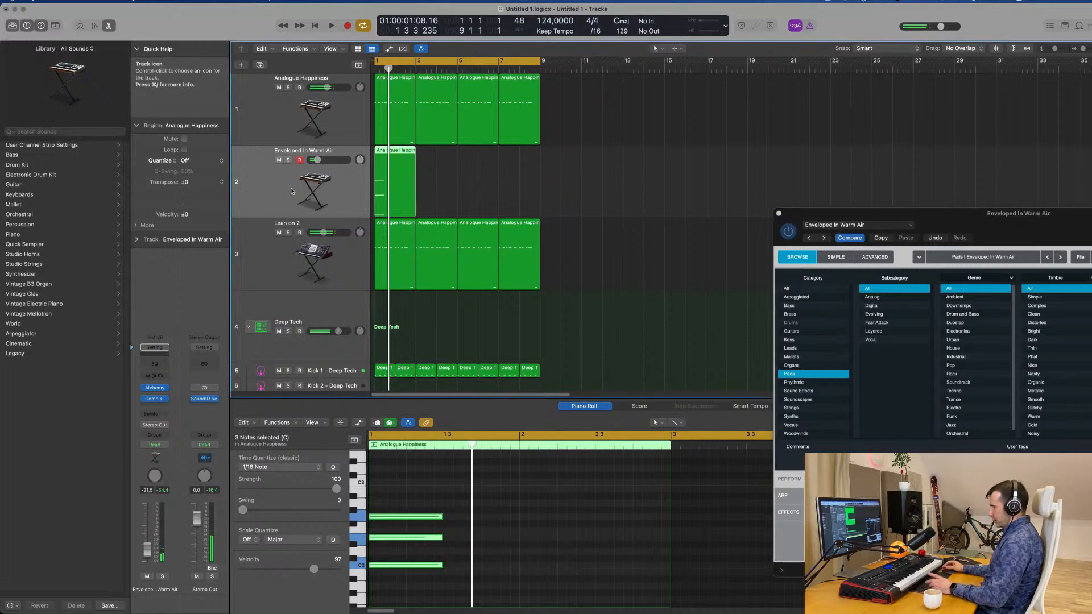
key(super+r)
key(super+r)
key(super+r)
click(270, 181)
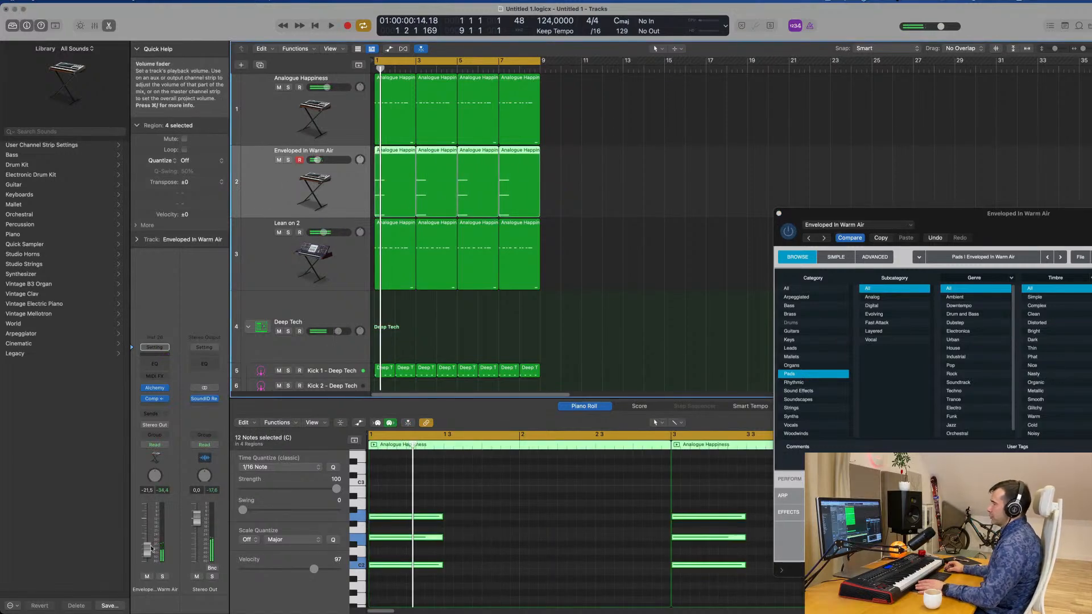
Audition Alchemy's Brighter and Softer variations with the groove, restarting playback, and choose Filter Sequence.
drag(1071, 223, 732, 149)
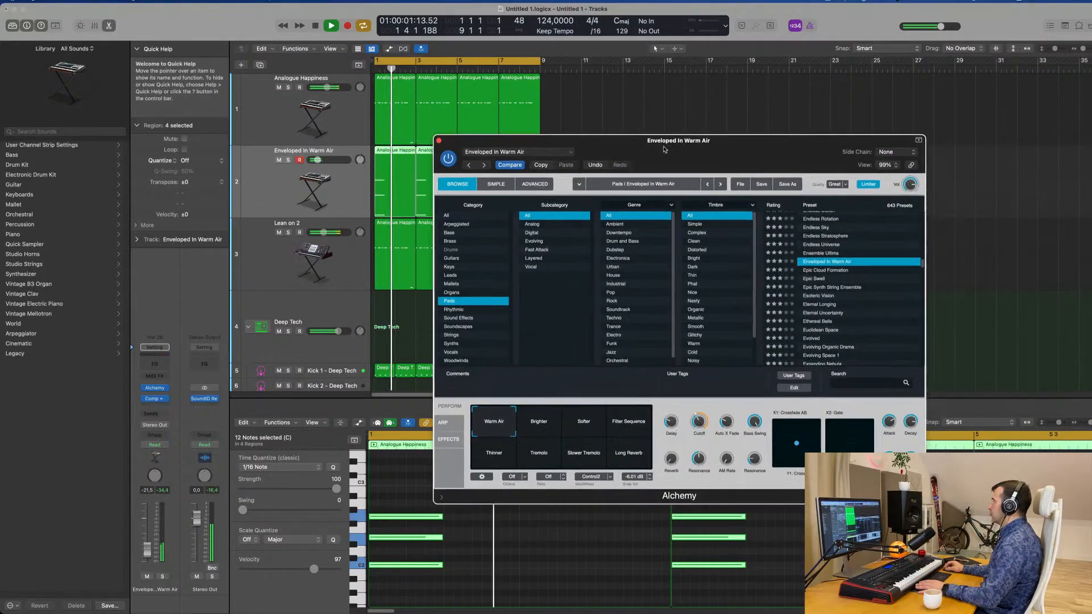
key(space)
key(space)
click(549, 420)
key(space)
key(space)
click(584, 423)
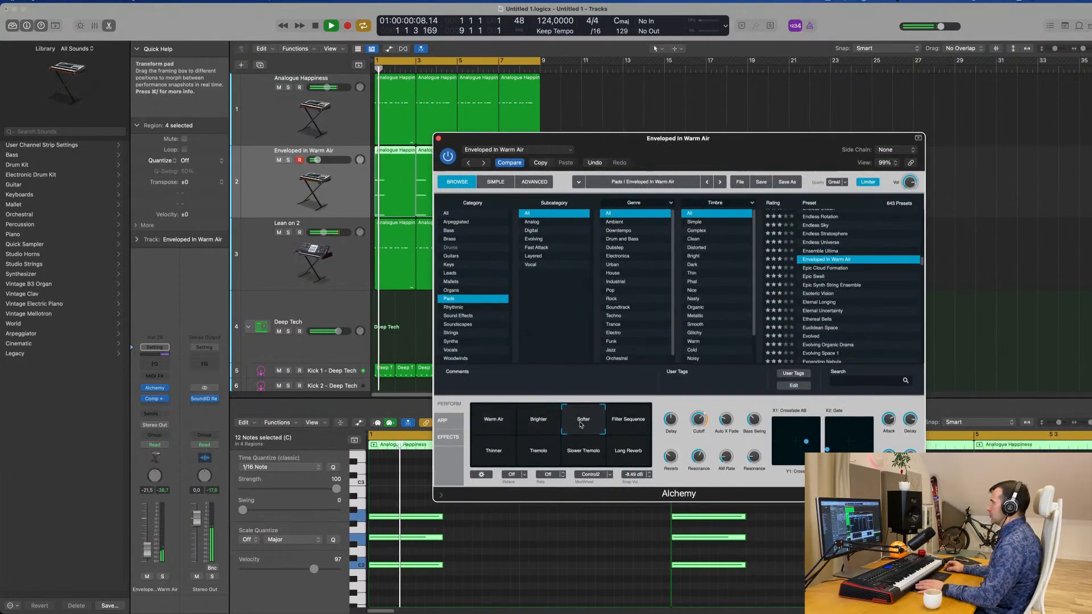
click(629, 422)
key(space)
key(space)
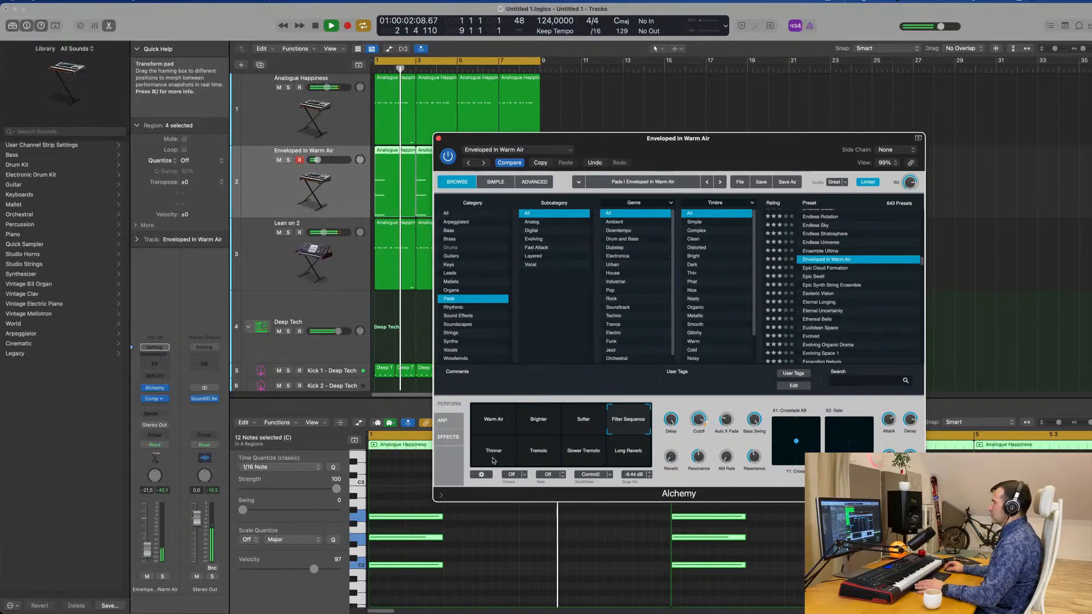
Restart the groove and raise the chord track's volume to -11.0 dB.
key(space)
key(space)
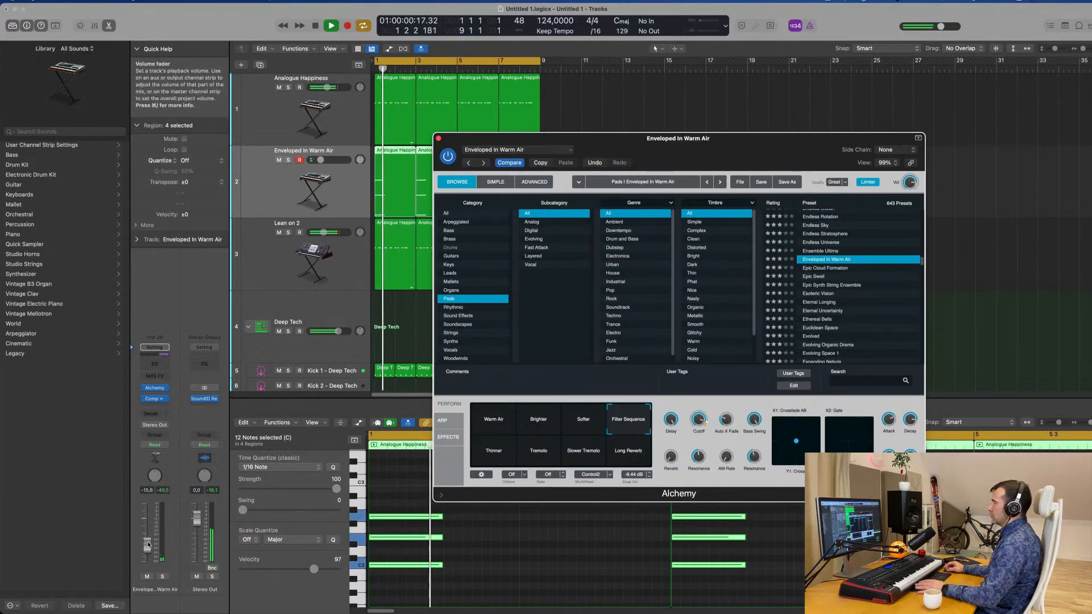
drag(147, 550, 149, 540)
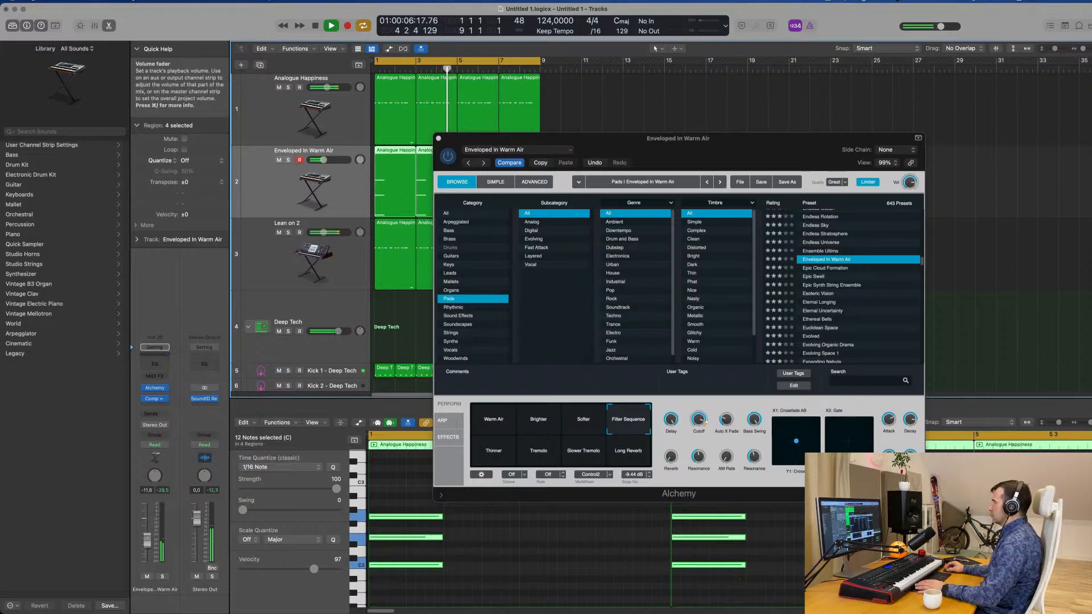
Close the Alchemy window and move the Enveloped In Warm Air track below the Lean on 2 track.
click(438, 139)
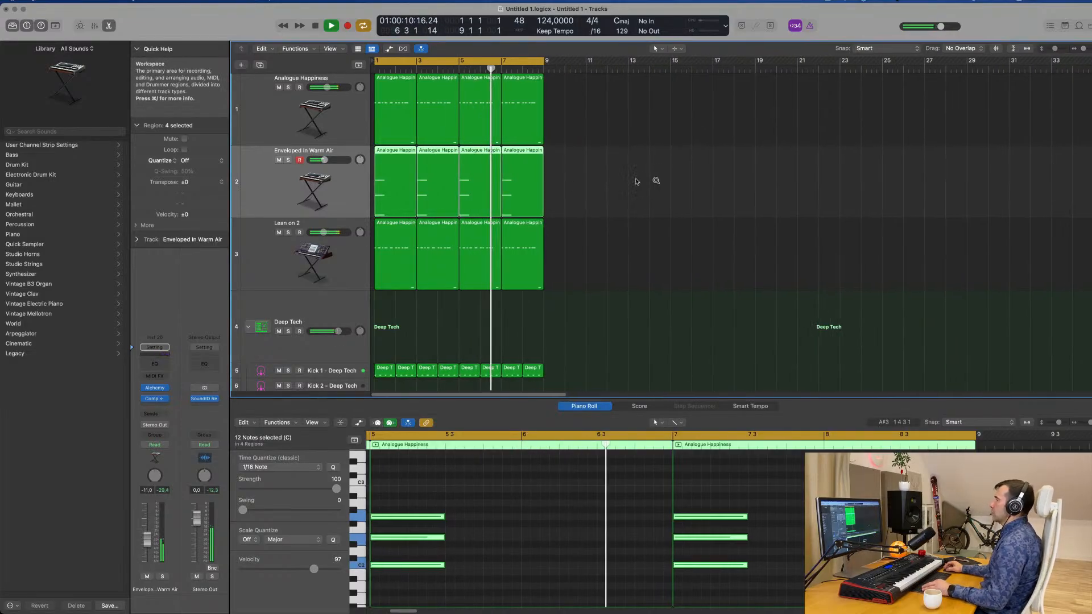
drag(295, 192, 297, 262)
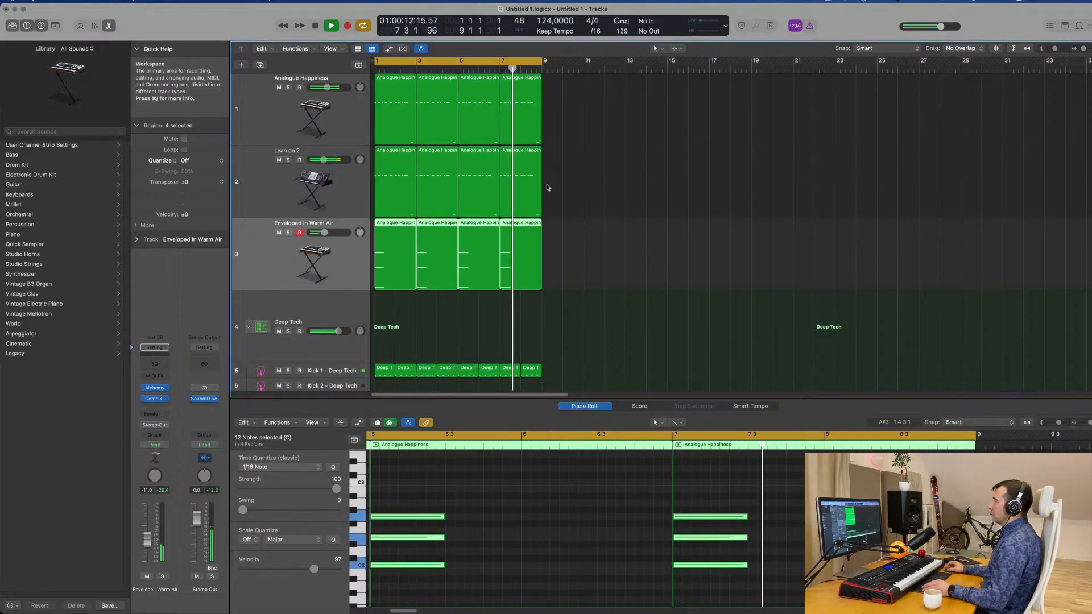
Select the Hi-Hat Open track of the Deep Tech kit and lower its volume to about -23.5 dB.
scroll(654, 256, down, 6)
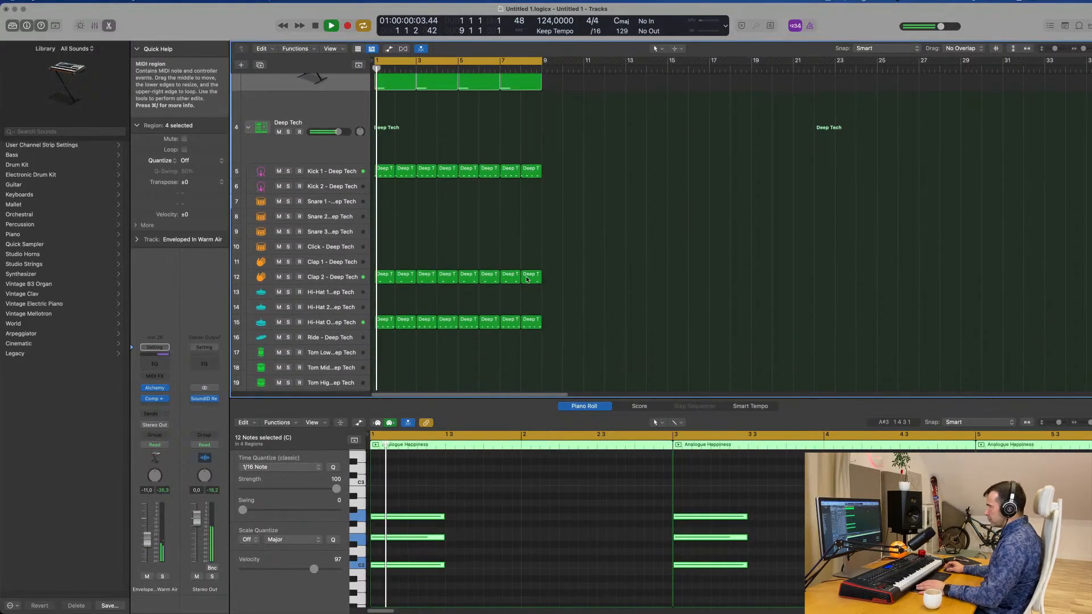
click(345, 320)
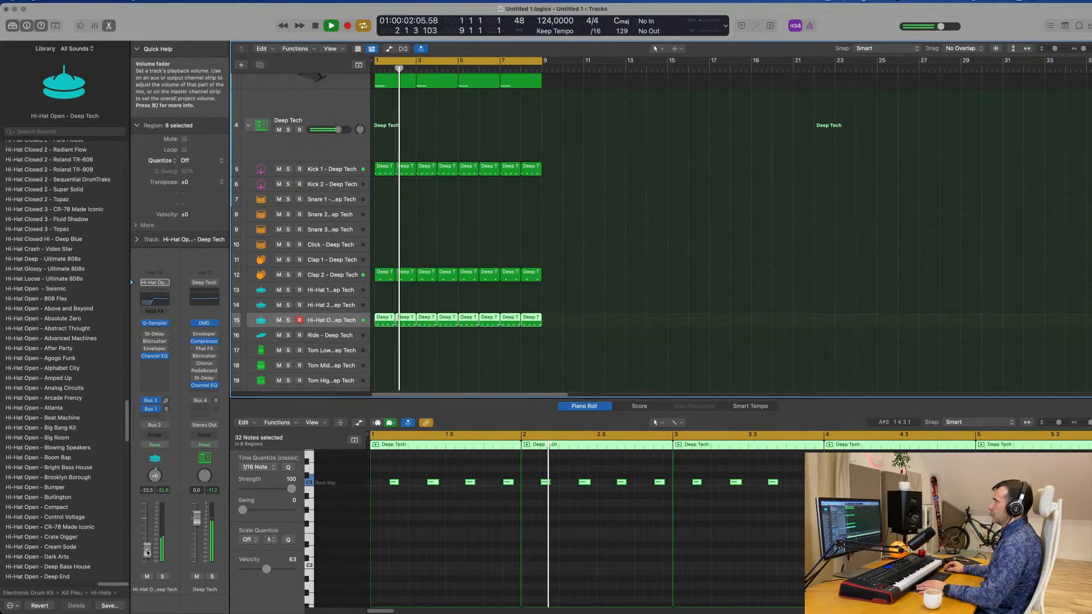
scroll(634, 199, up, 4)
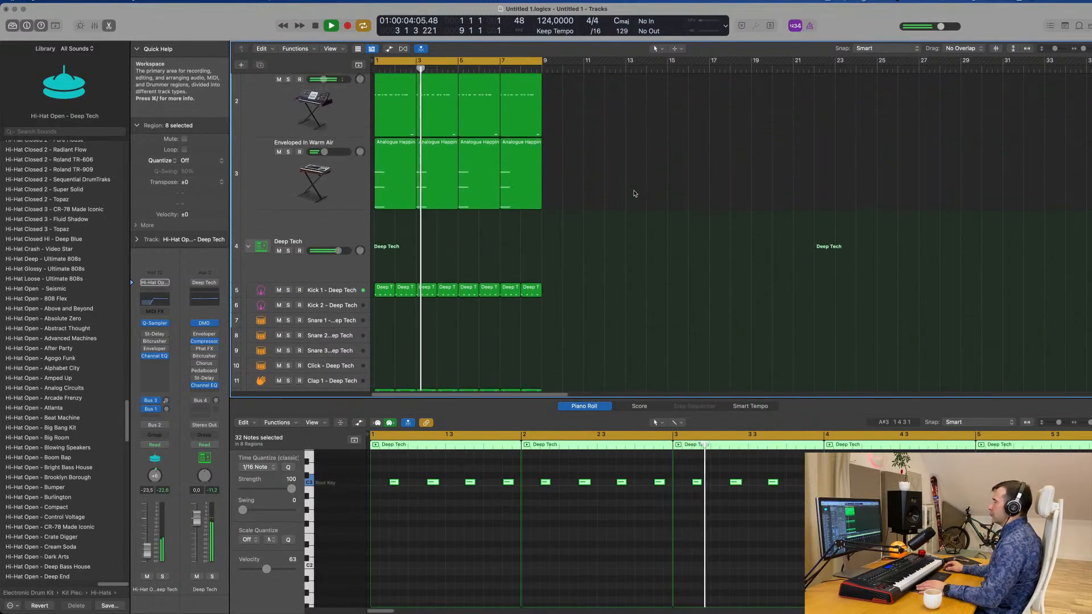
scroll(639, 220, up, 1)
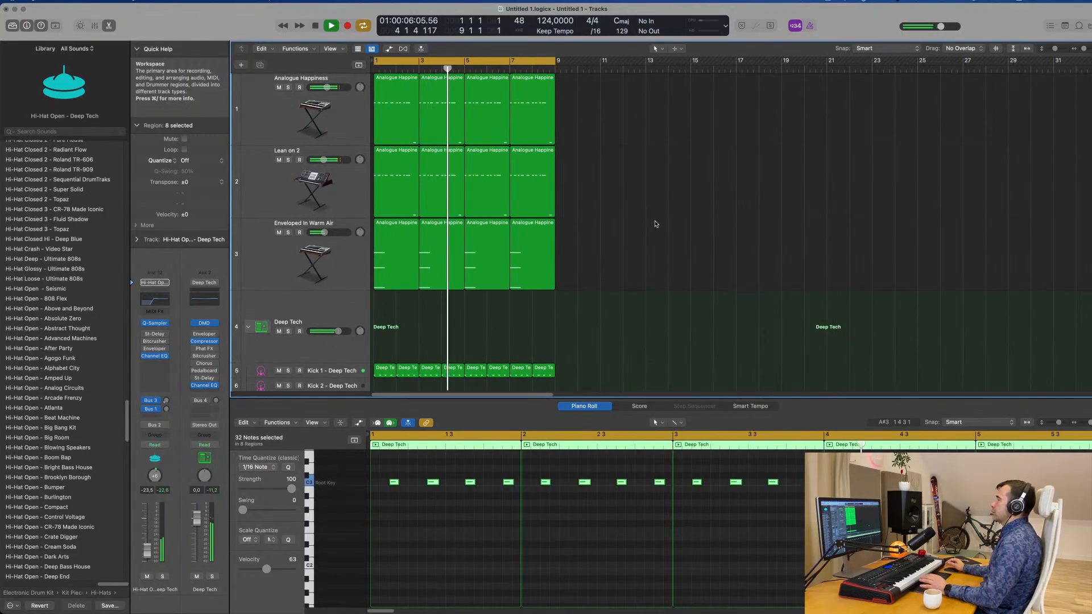
Deselect the hi-hat regions and reduce the height of all tracks in the arrangement.
click(655, 224)
key(super+Up)
key(super+Up)
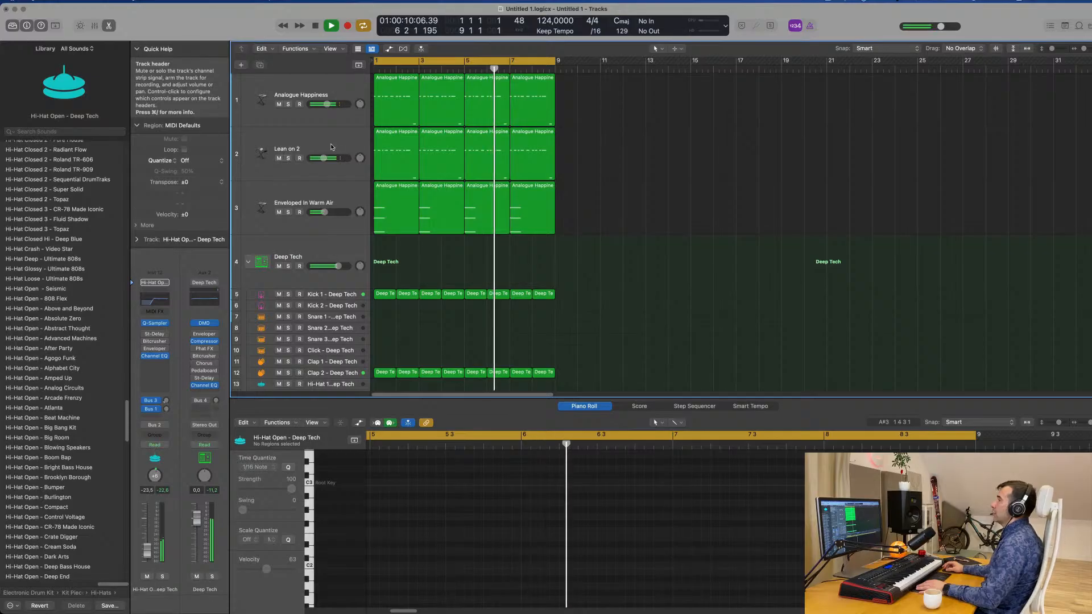
Go through the two bass tracks and the pad track, and duplicate the Enveloped In Warm Air track.
click(309, 91)
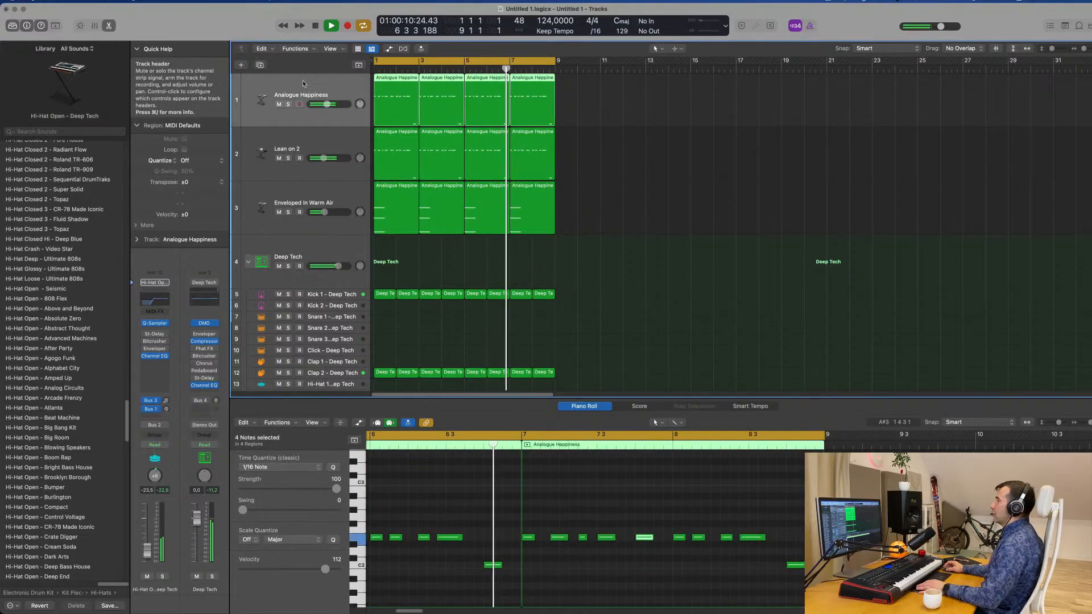
click(326, 140)
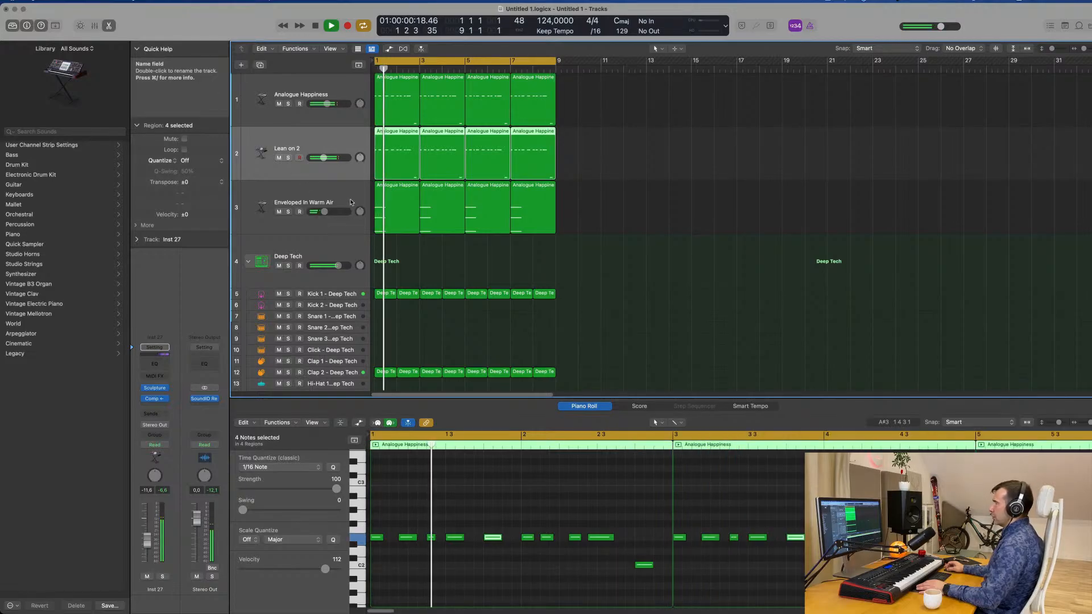
click(282, 192)
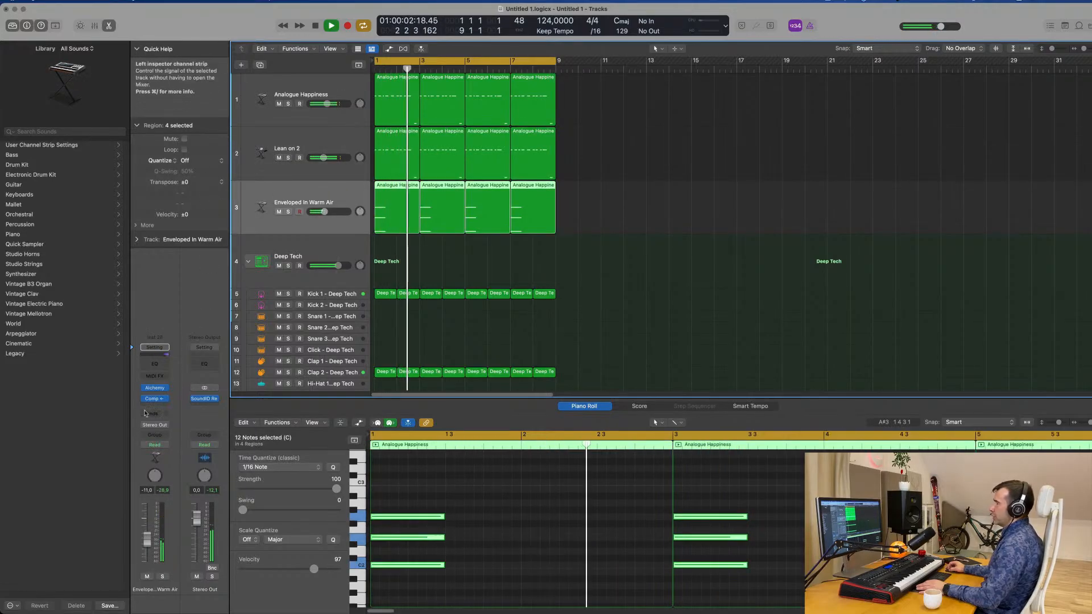
click(259, 65)
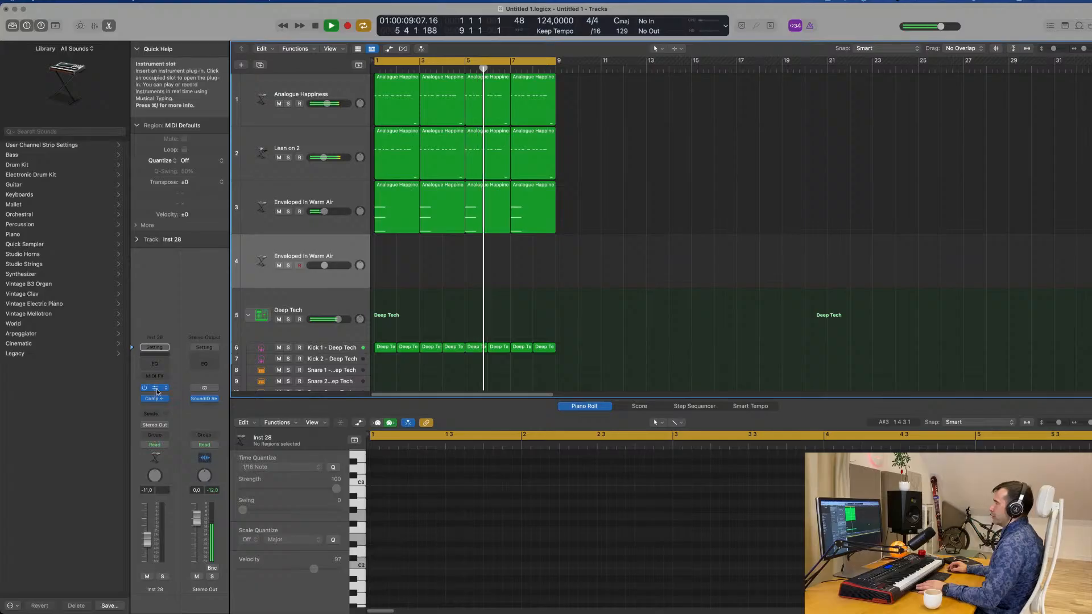
Open Alchemy on the duplicated track, audition Baroque Harpsichord and load the Bass Keys preset from the Keys category.
click(154, 388)
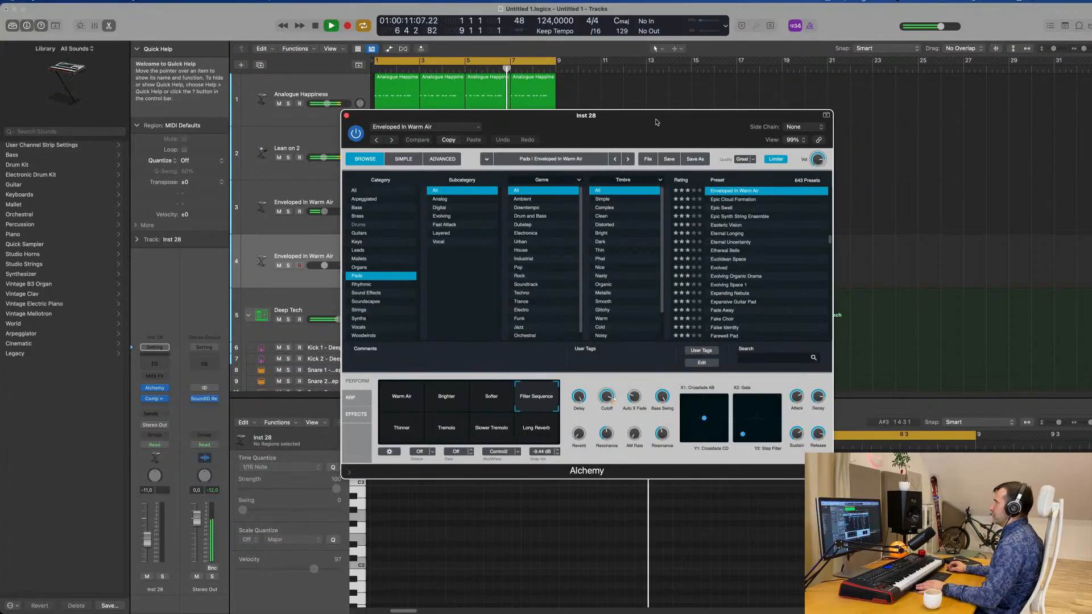
drag(662, 133, 685, 88)
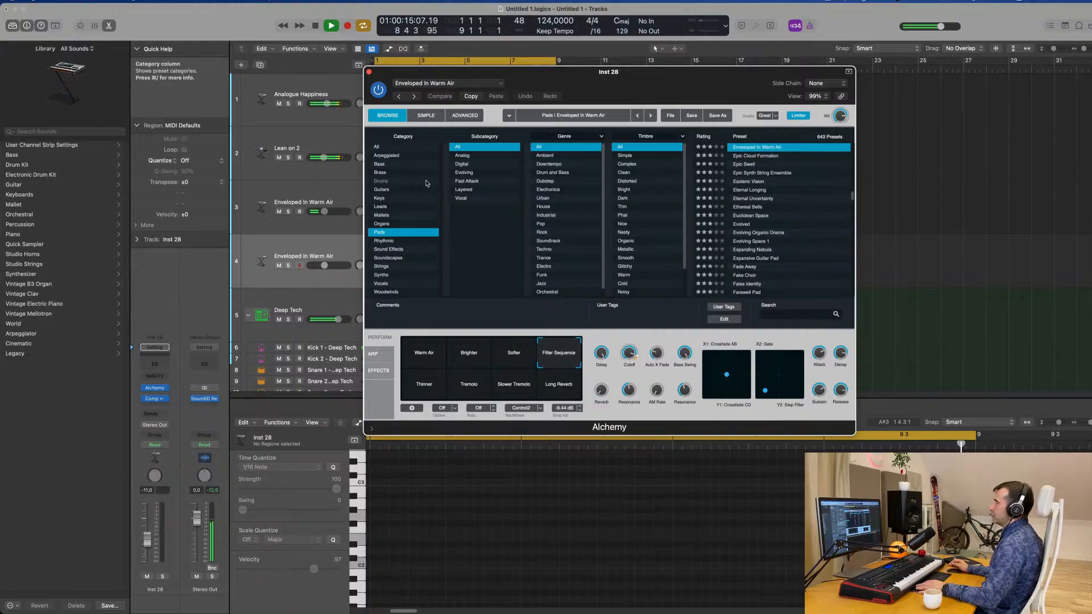
click(399, 197)
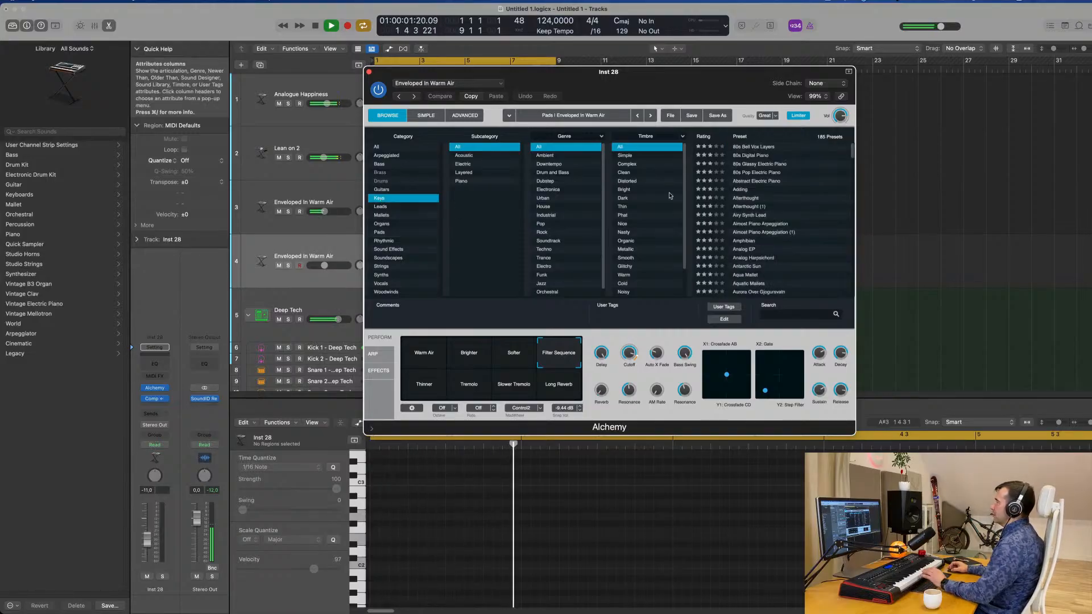
scroll(741, 220, down, 5)
click(743, 217)
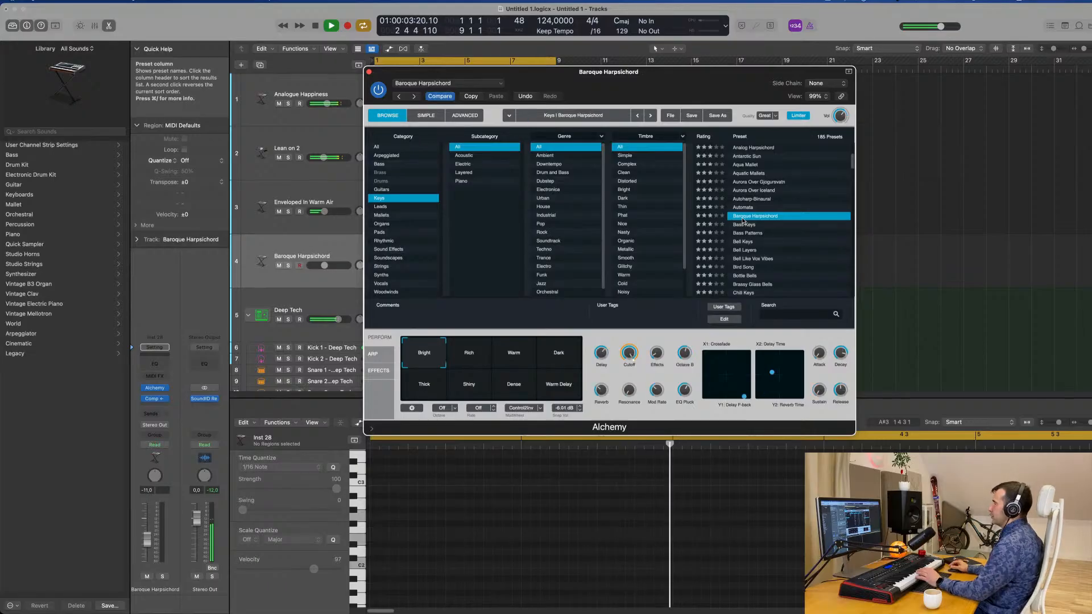
drag(477, 91, 572, 131)
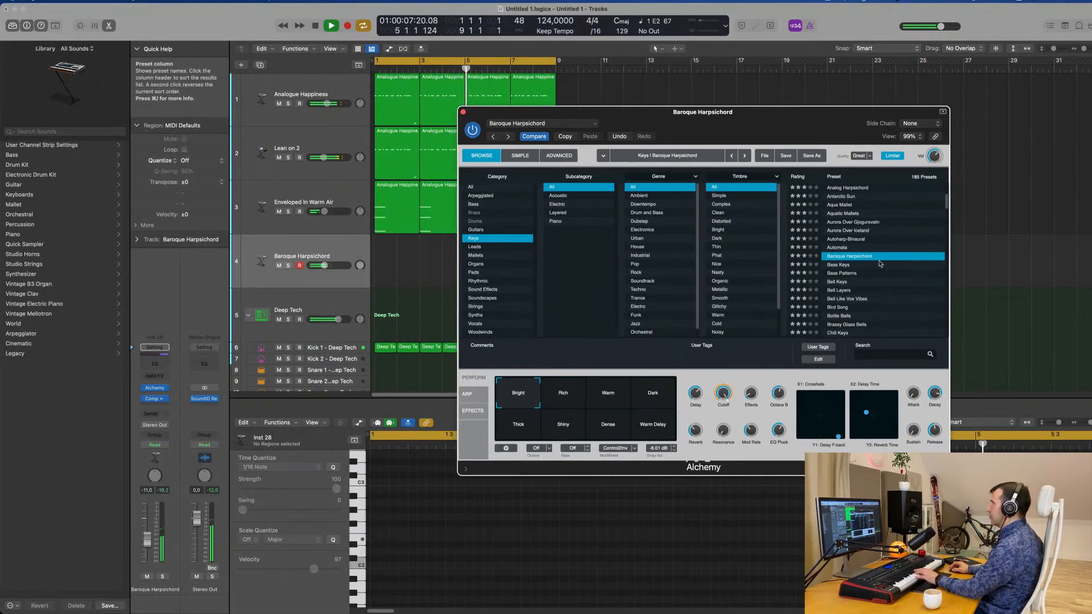
click(843, 265)
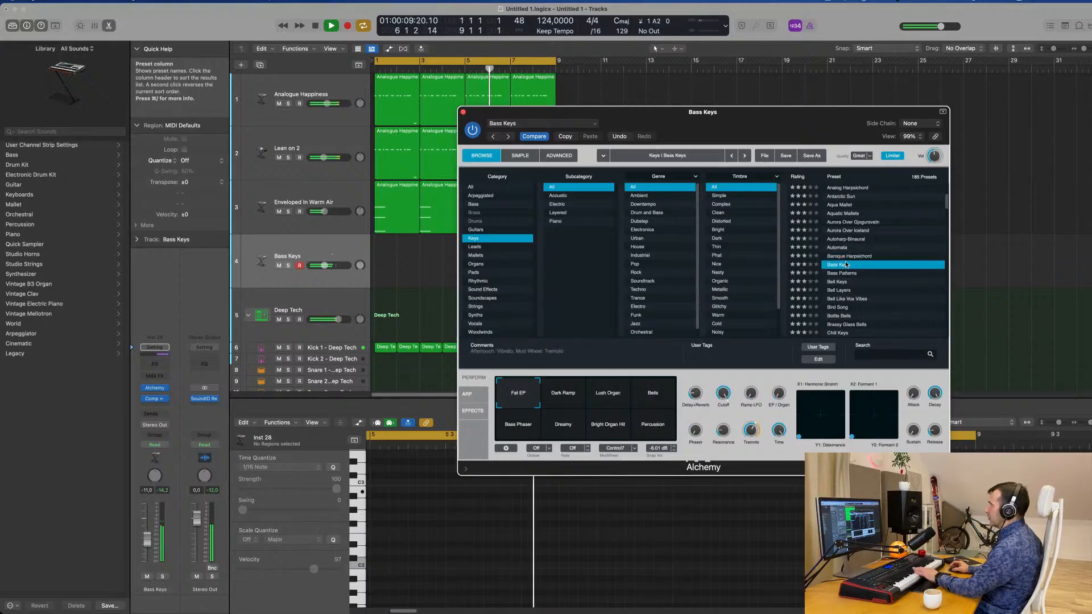
Add a send to Bus 6 on the Bass Keys track.
click(194, 309)
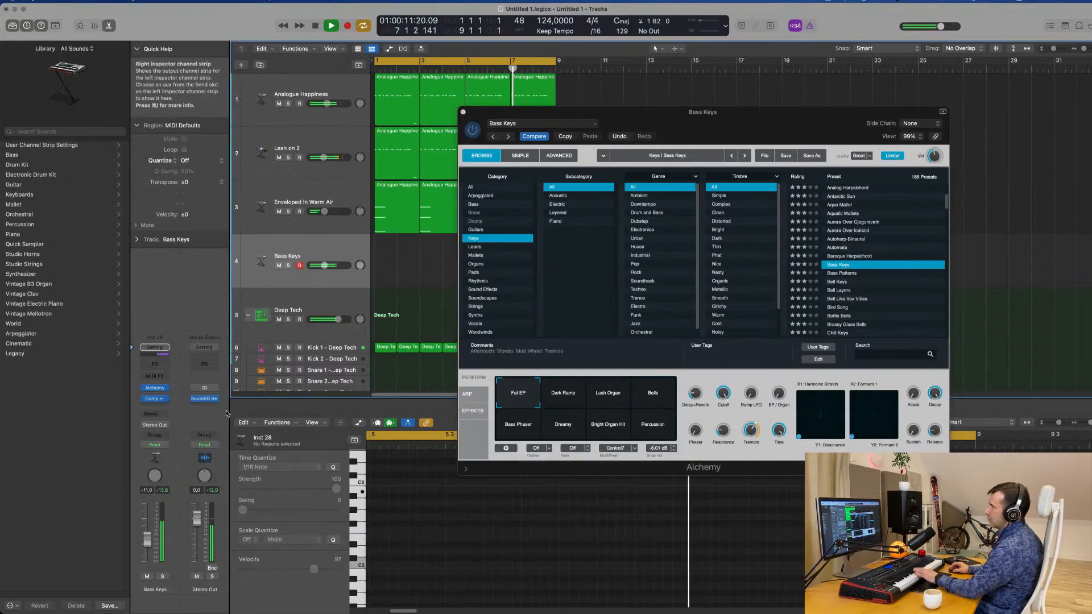
click(155, 413)
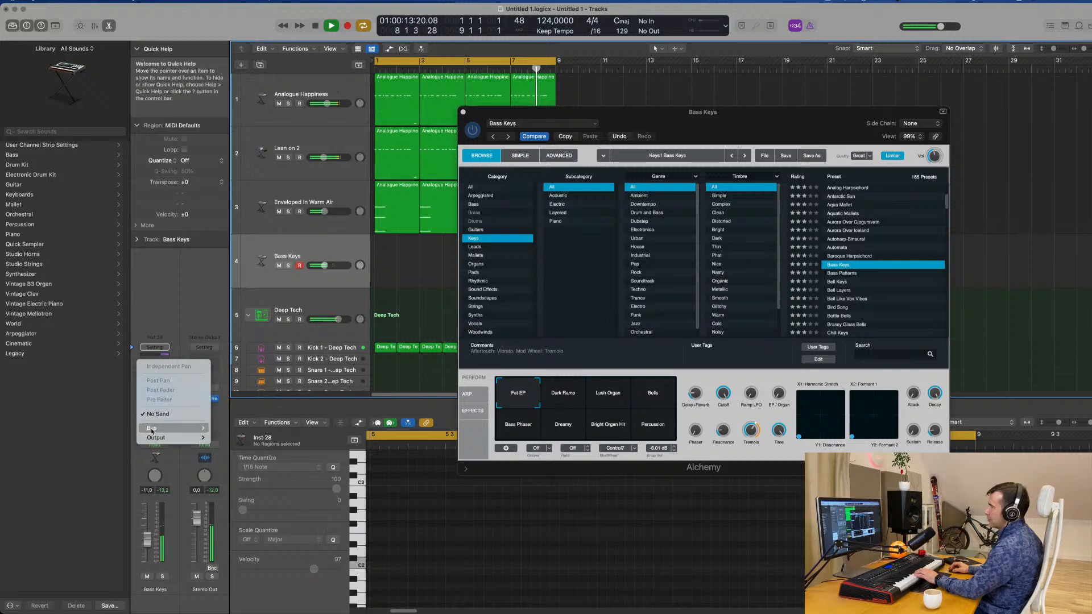
mouse_move(170, 428)
click(223, 286)
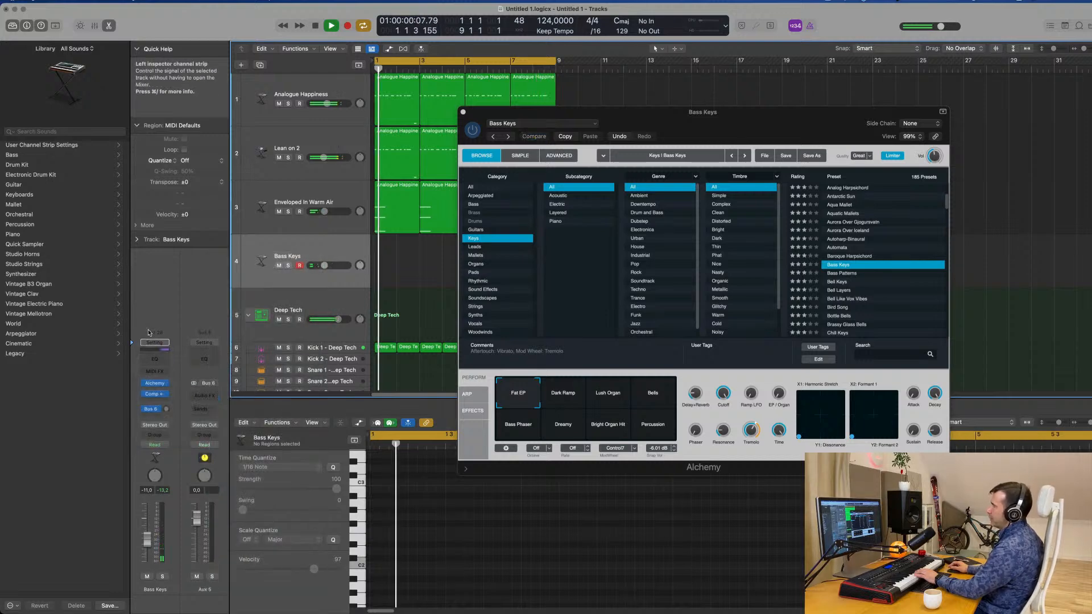
Insert a stereo SilverVerb reverb on the Bus 6 aux channel.
click(203, 396)
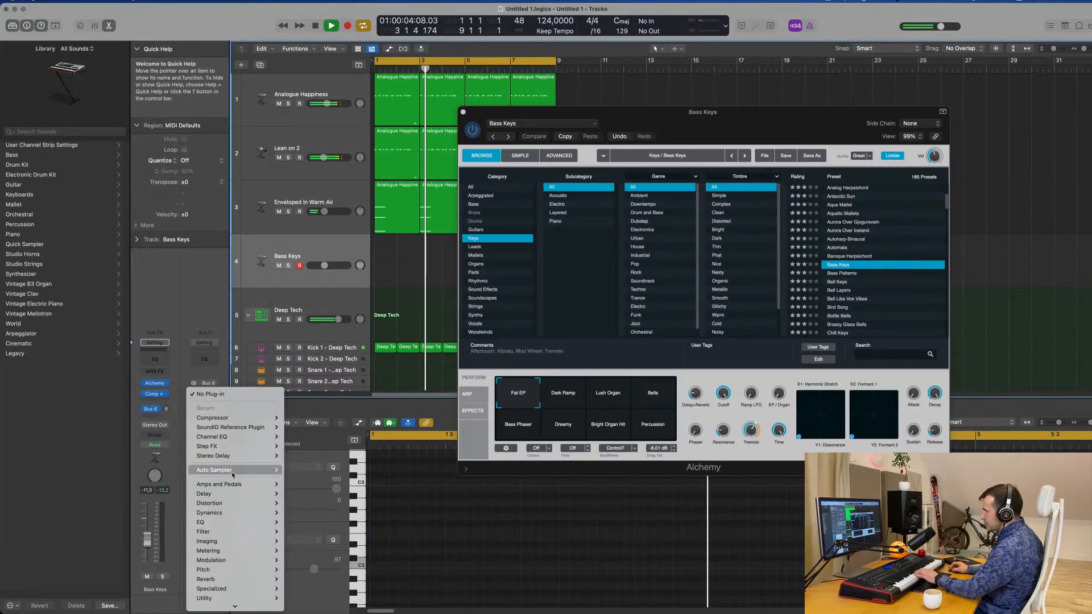
mouse_move(234, 474)
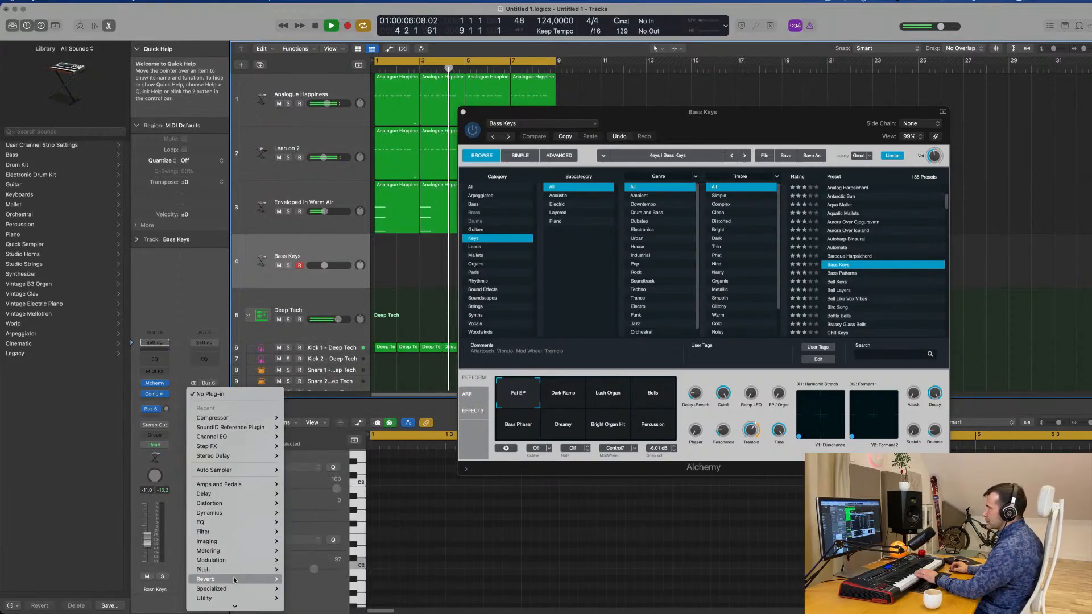
mouse_move(263, 578)
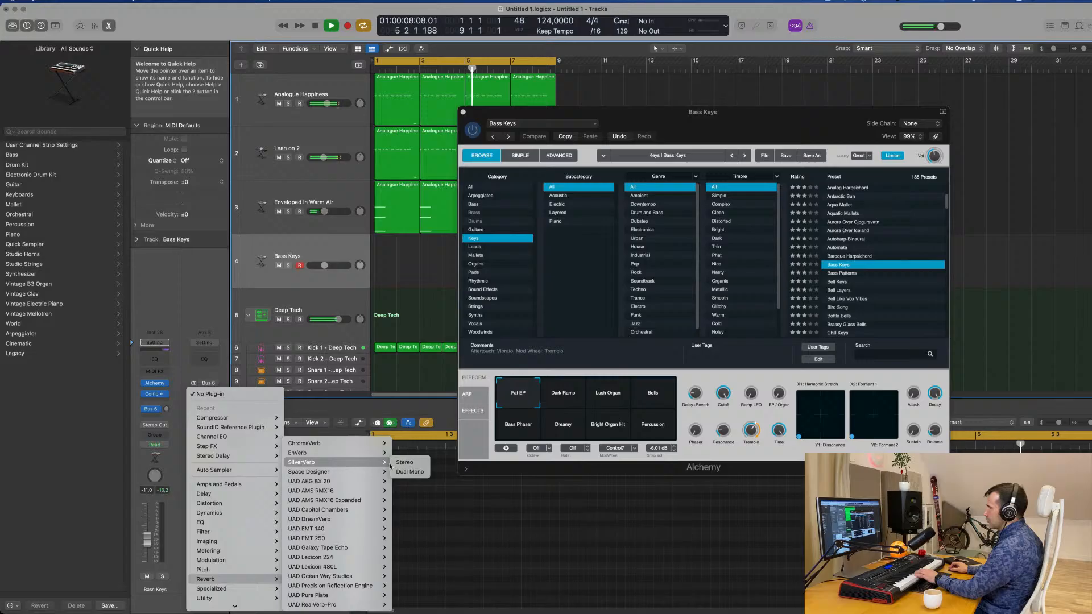
click(401, 462)
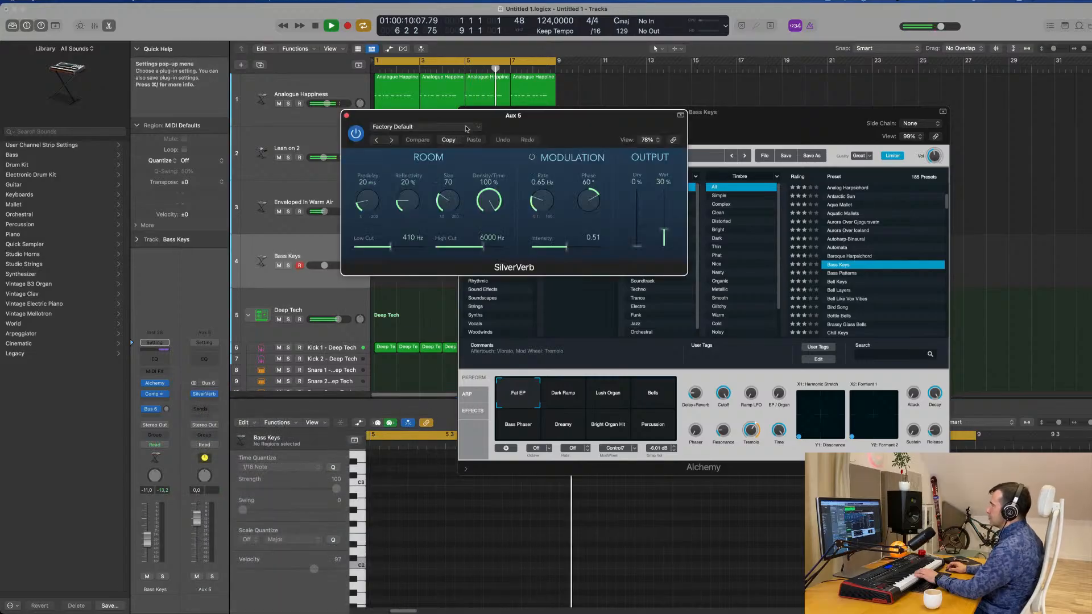
Load the grandiose preset in SilverVerb and set its wet output to 100%.
click(426, 127)
click(468, 307)
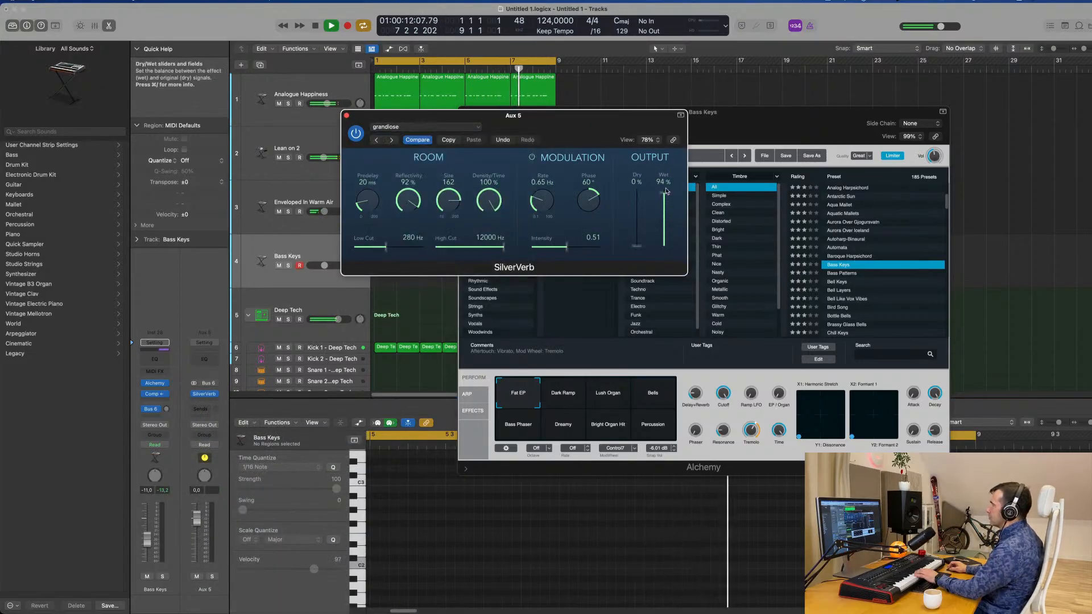
drag(586, 126, 799, 124)
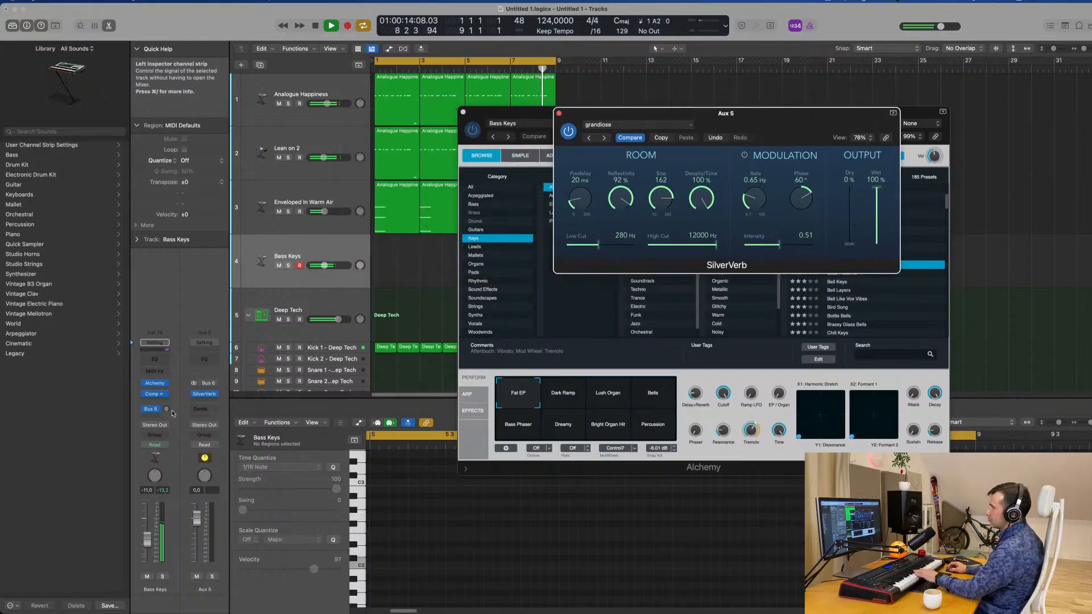
Raise the Bass Keys track's Bus 6 send level and arrange the SilverVerb and Alchemy windows apart from each other.
drag(165, 409, 169, 405)
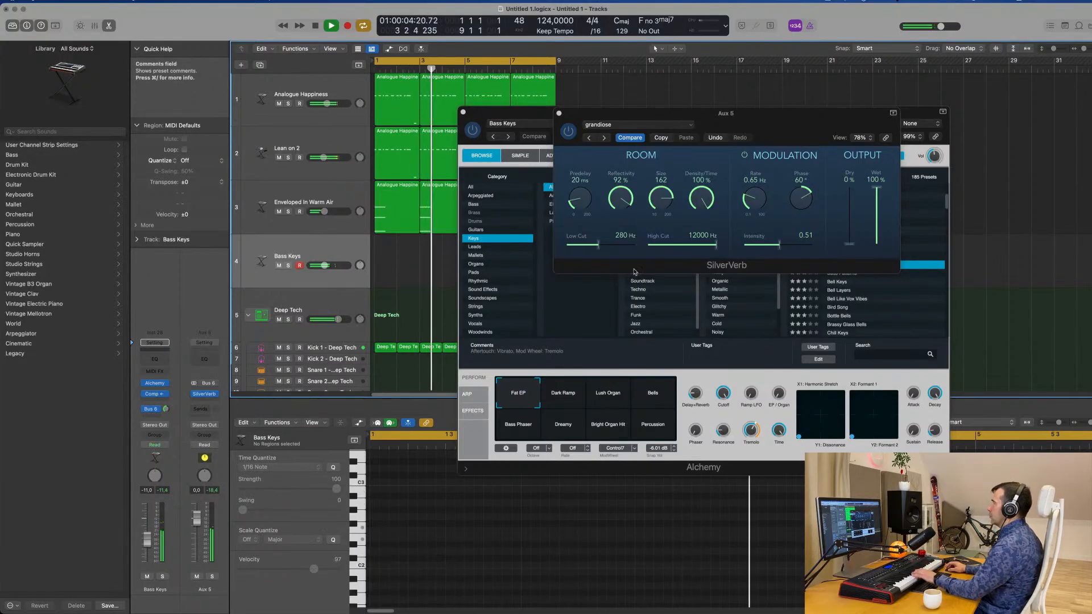
drag(801, 129, 984, 186)
drag(736, 114, 711, 140)
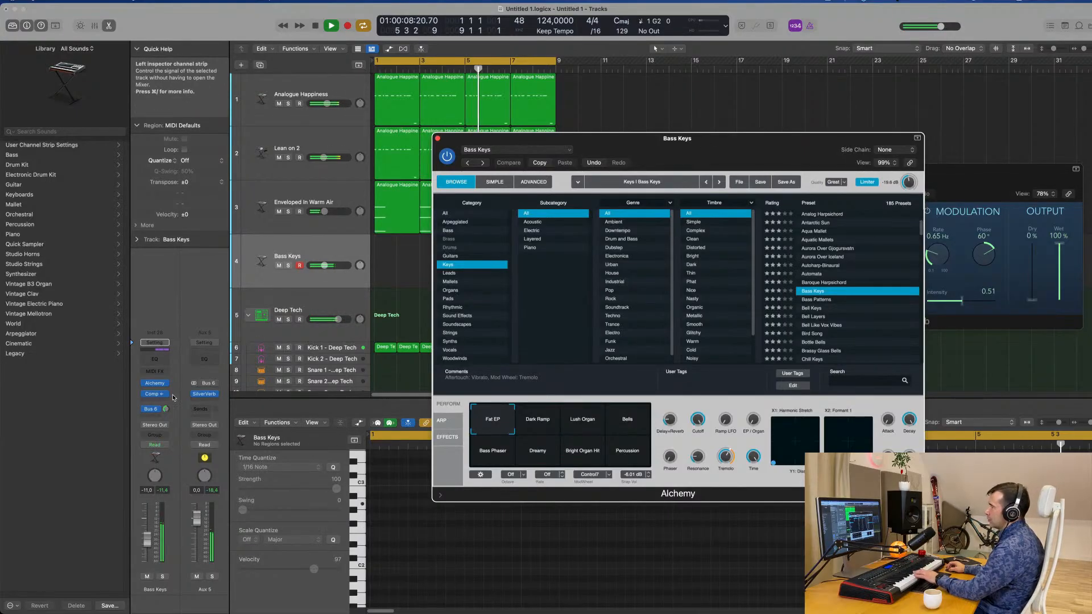
Try Alchemy's Dark Ramp performance snapshot on the Bass Keys preset and switch to Lush Organ.
click(213, 397)
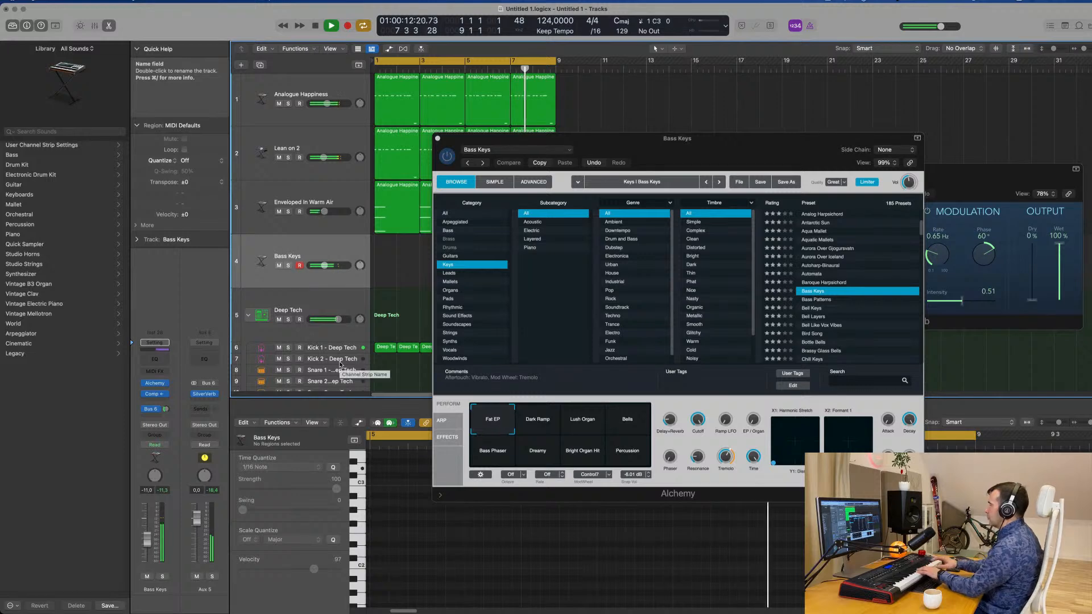
click(536, 425)
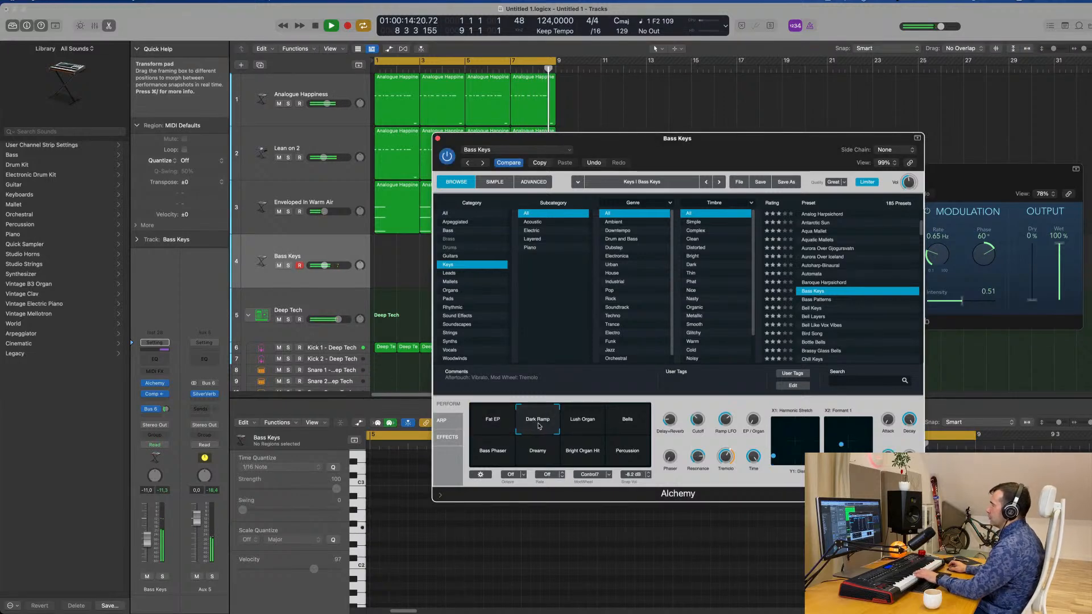
click(586, 422)
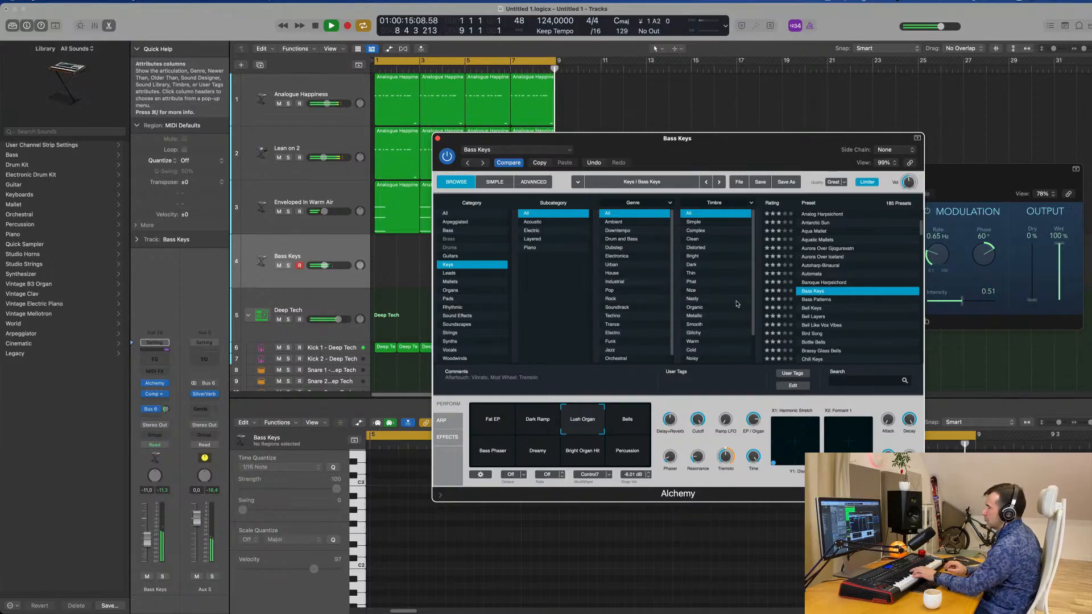
Record a chord progression on the Bass Keys track over the eight-bar cycle and stop the transport.
click(308, 246)
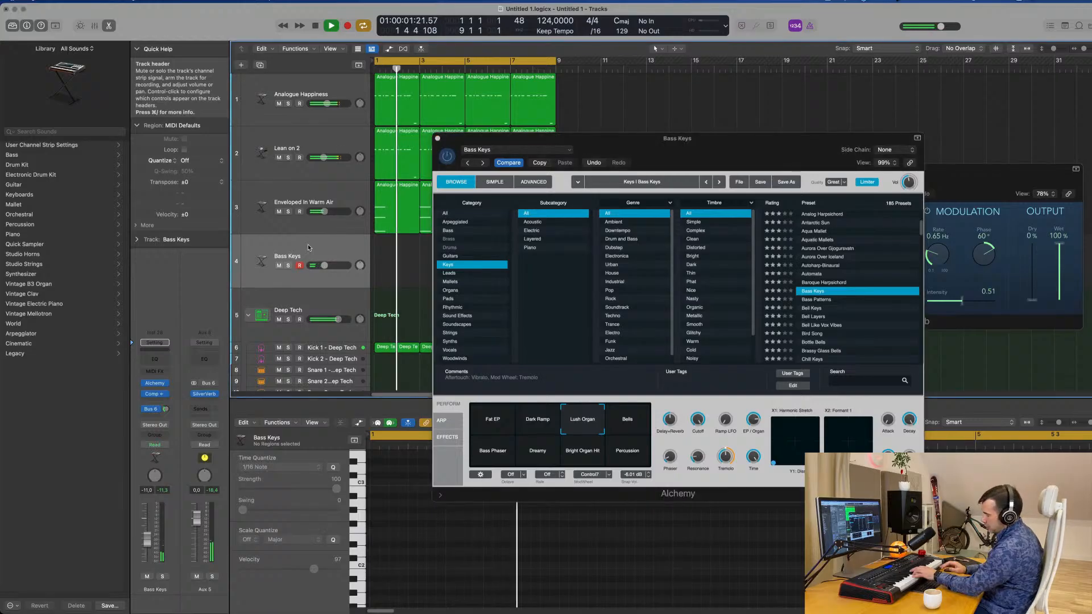
key(r)
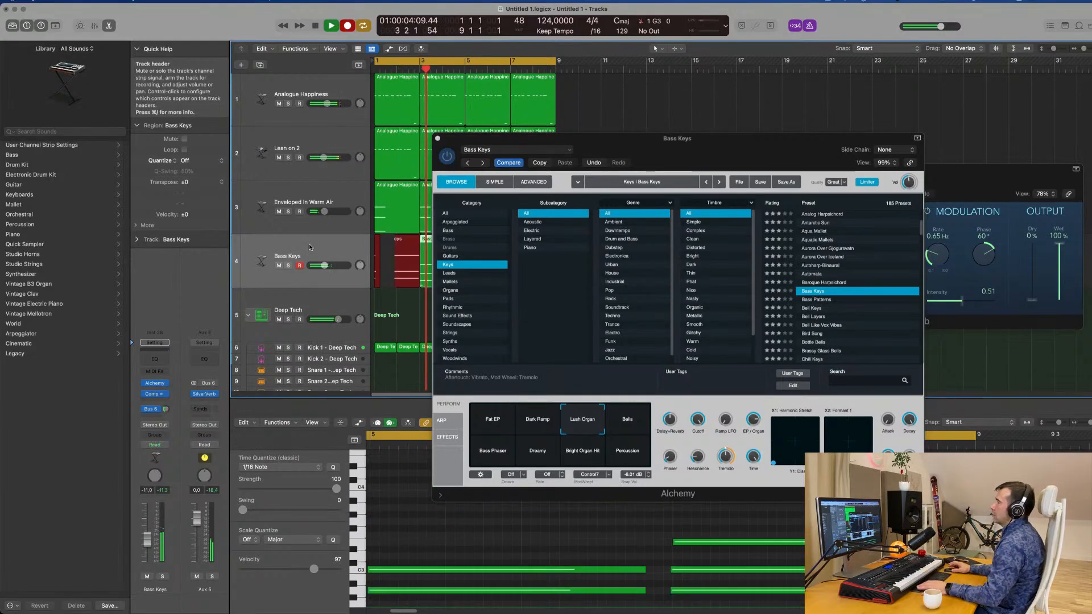
drag(790, 155, 1090, 200)
key(space)
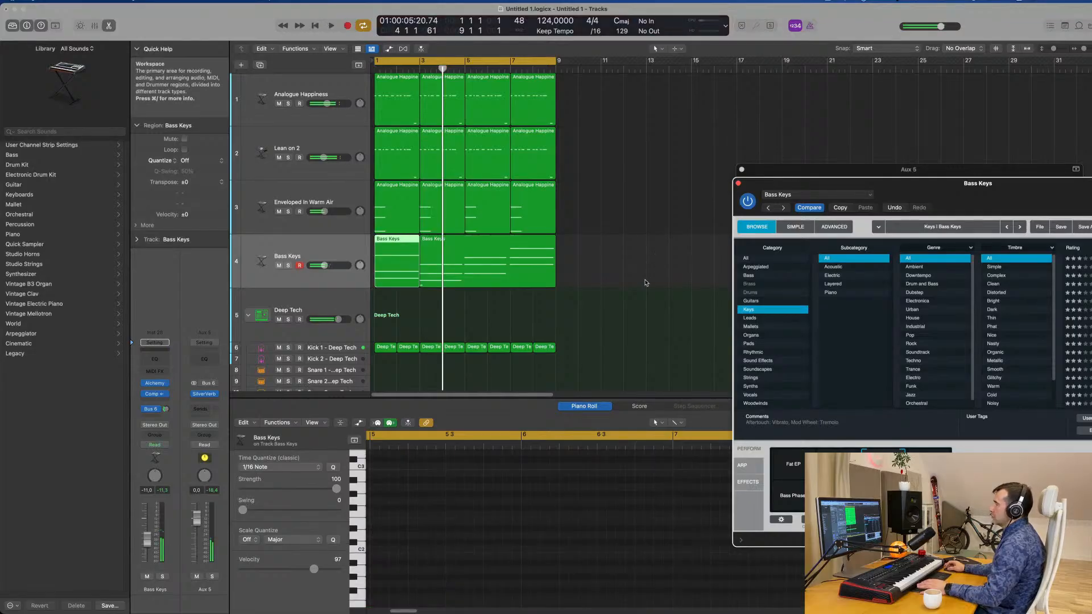
Join the two recorded Bass Keys regions into one region.
drag(642, 271, 408, 275)
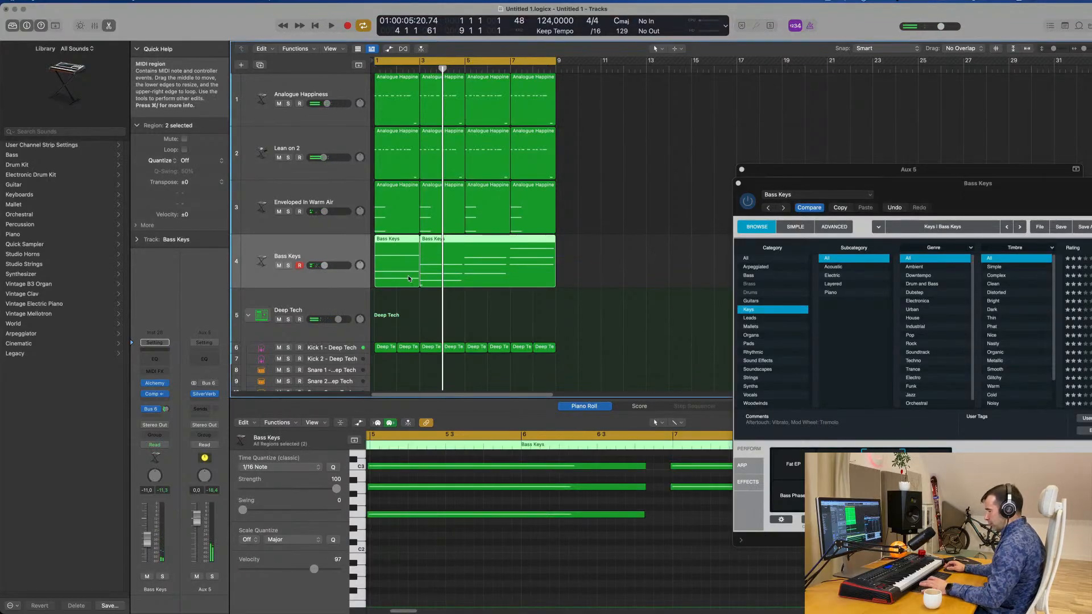
key(super+j)
click(666, 288)
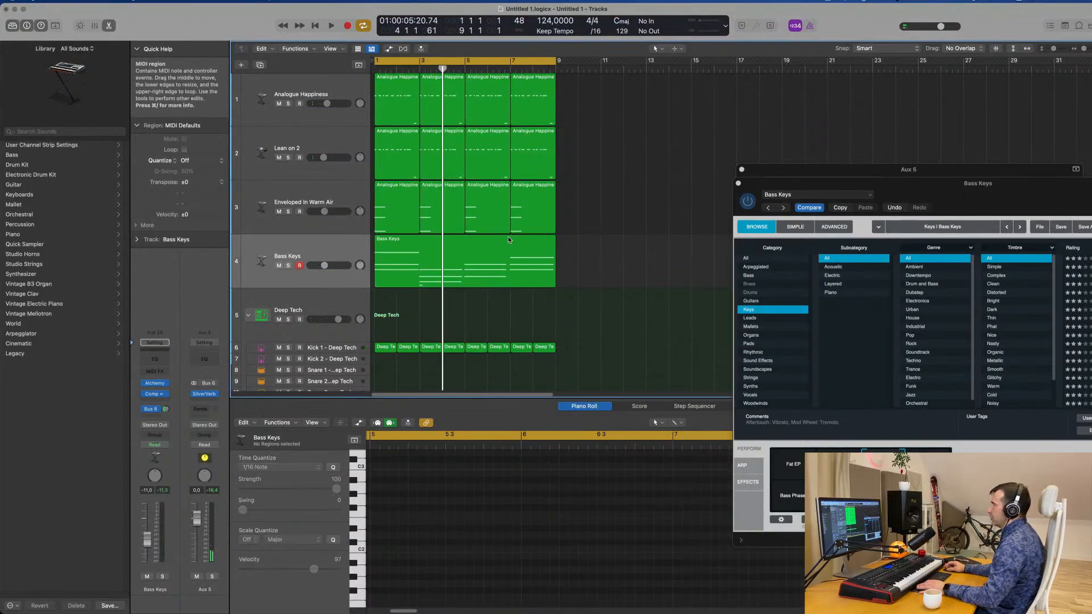
Open the joined Bass Keys region in the Piano Roll and quantize all its notes to 1/16.
click(475, 240)
key(e)
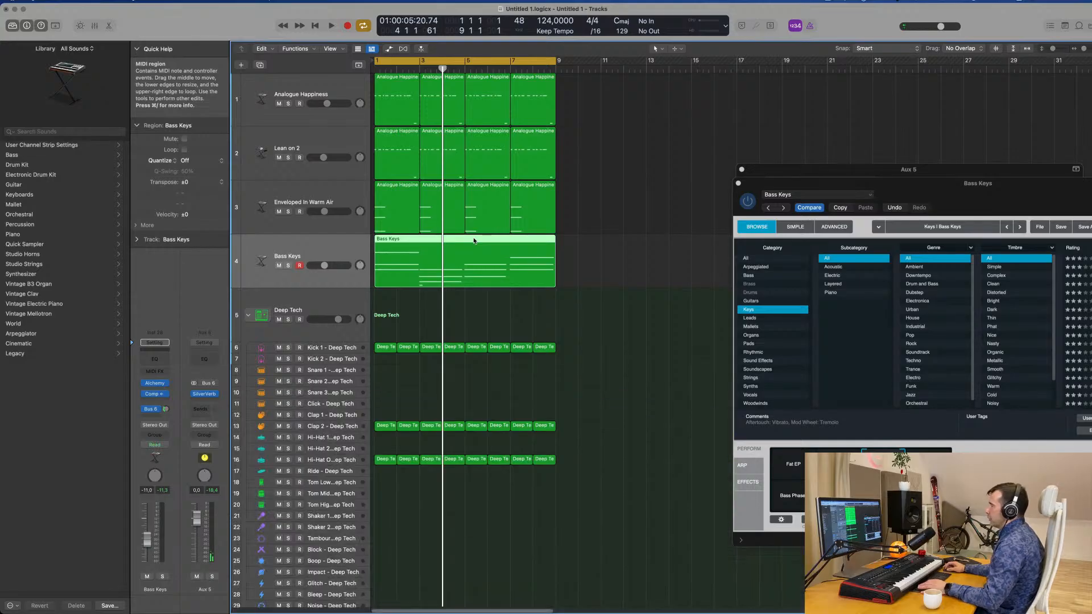
key(e)
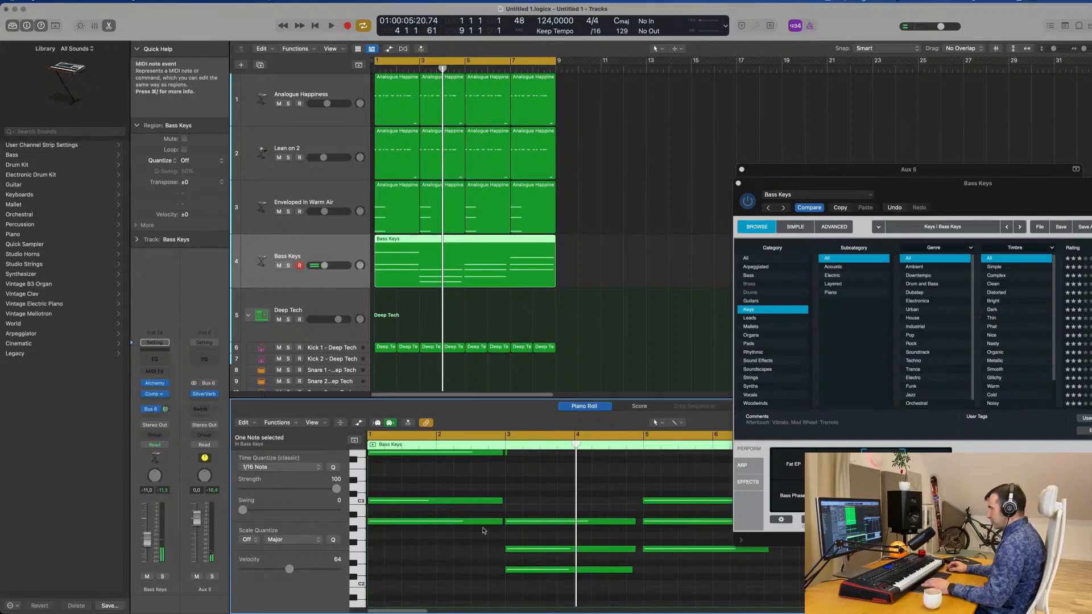
key(super+a)
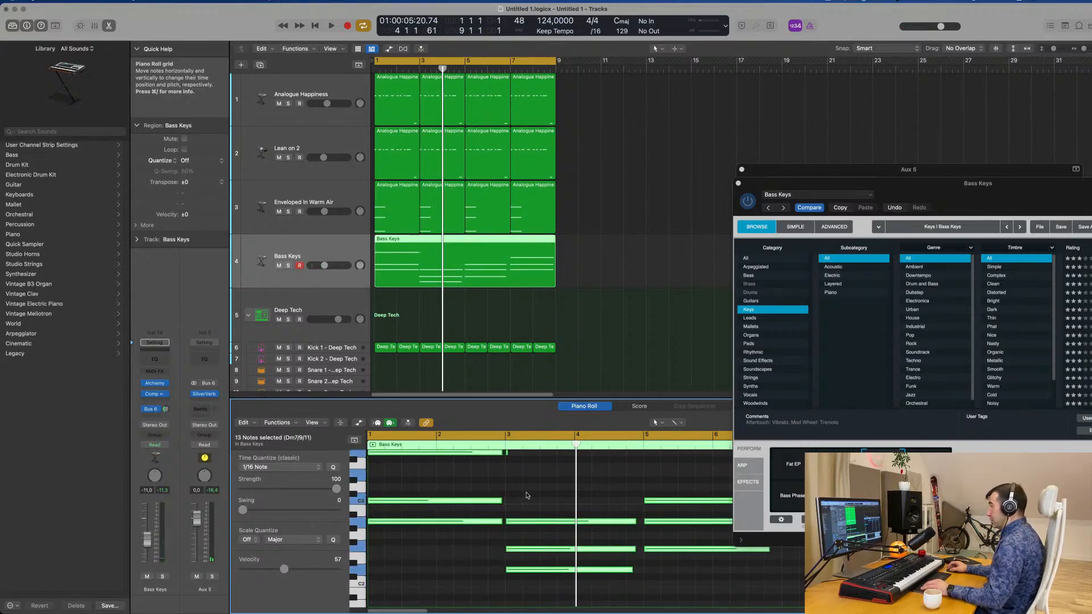
Delete the very short stray note near bar 3 of the Bass Keys region and play the groove from the start.
scroll(527, 496, up, 3)
click(514, 533)
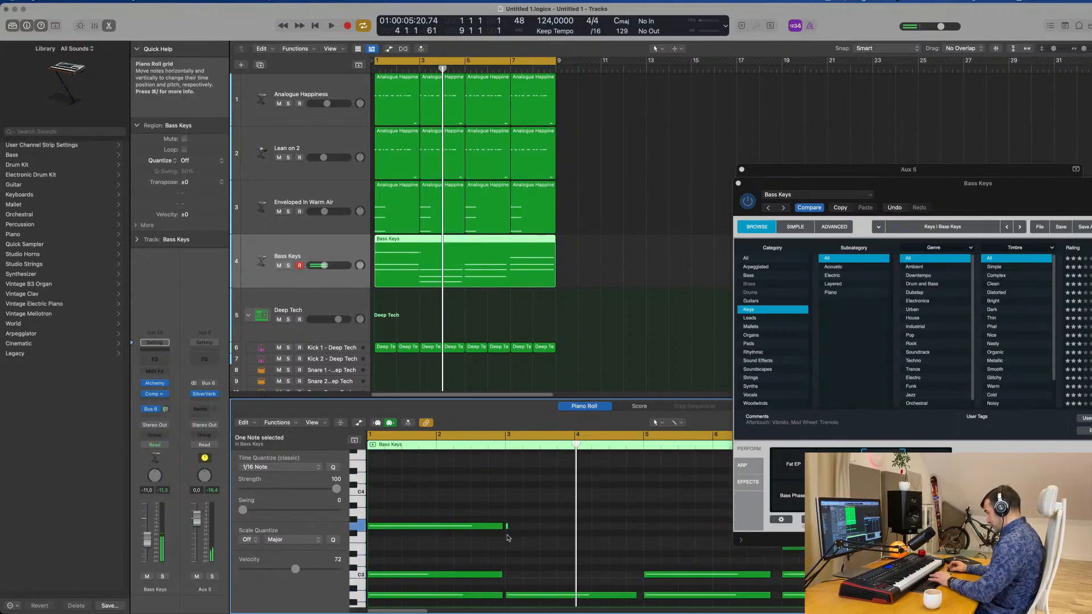
key(space)
scroll(524, 505, down, 5)
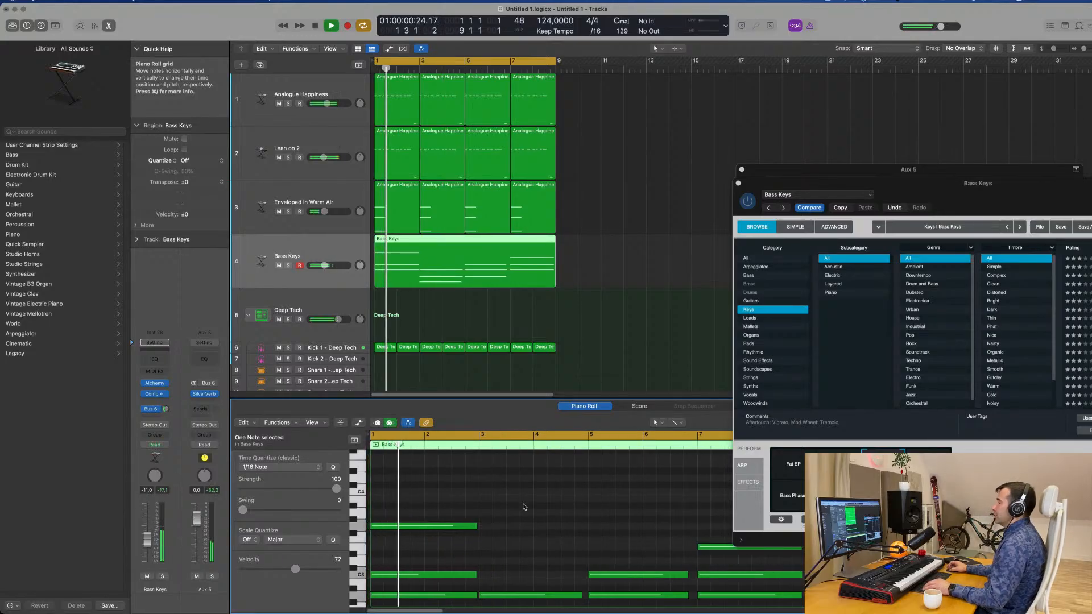
scroll(524, 504, down, 2)
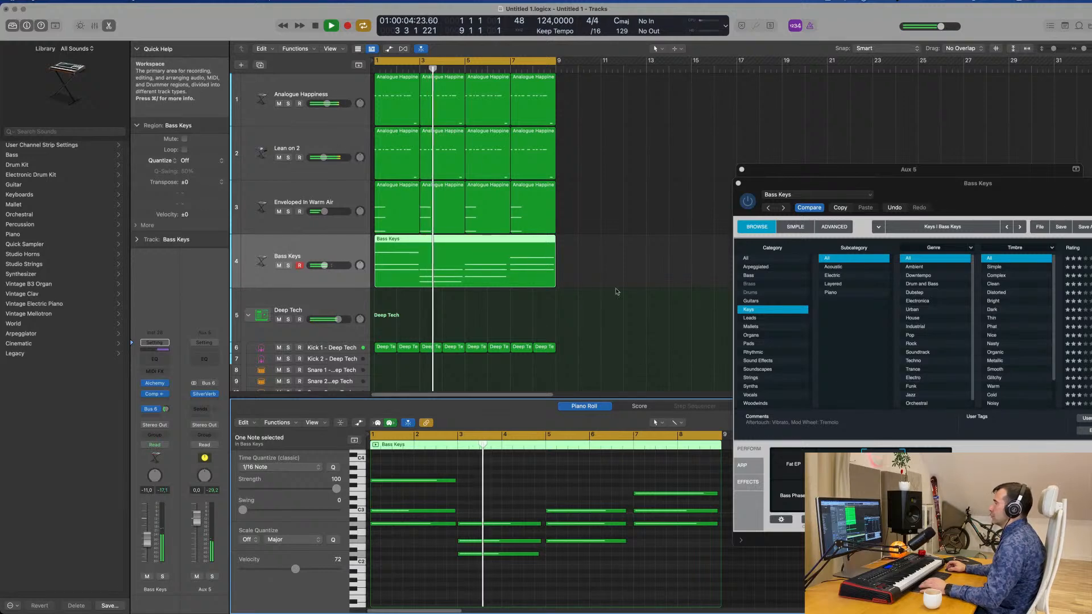
Split off the first two bars of the Bass Keys region, shift the other chords two bars earlier, place it at bars 7–8 and rejoin everything.
key(space)
click(417, 246)
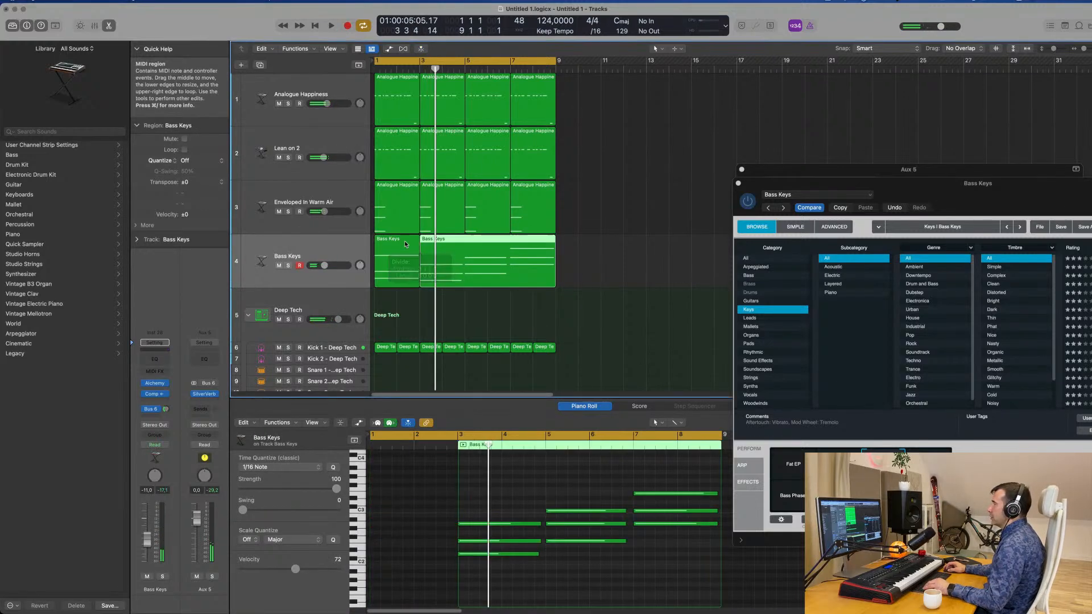
drag(401, 245, 656, 247)
drag(499, 246, 452, 246)
drag(642, 245, 556, 252)
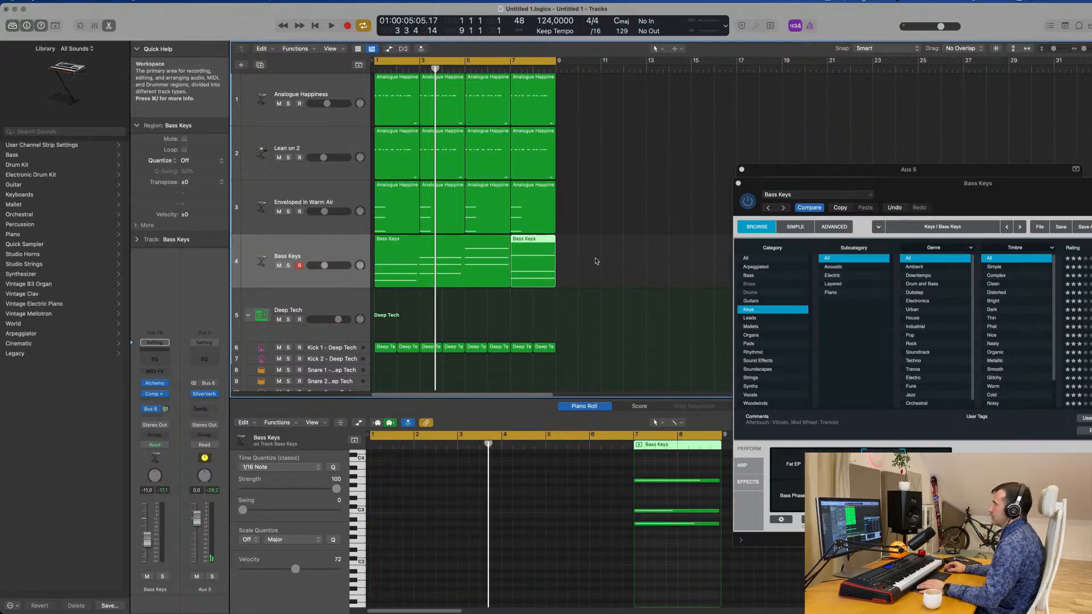
shift+click(506, 262)
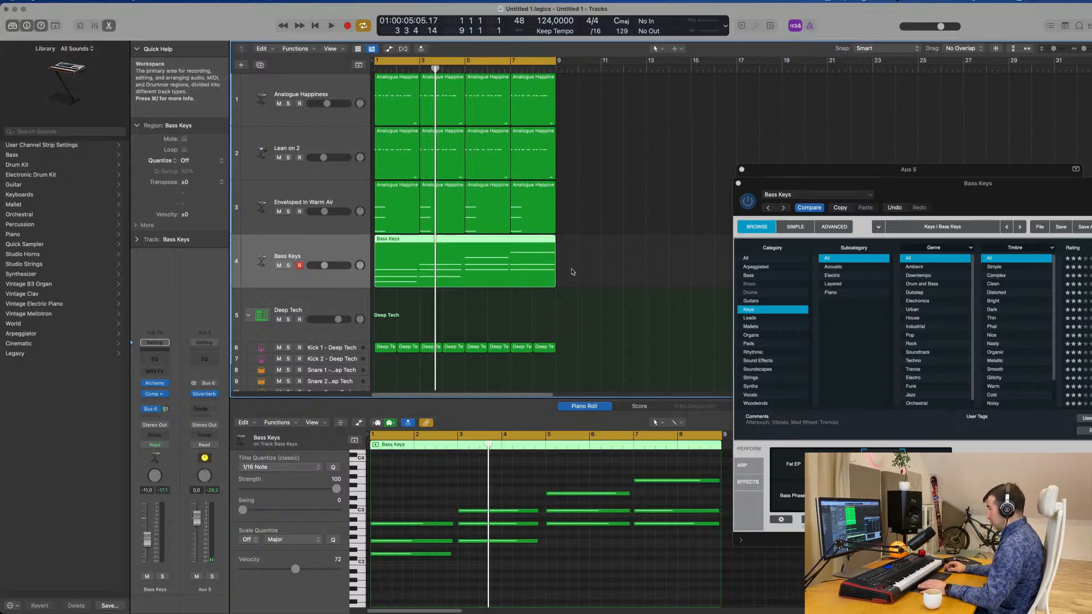
Play the groove from the start and lower the Bass Keys track's volume to −12.0 dB.
key(space)
drag(956, 184, 869, 102)
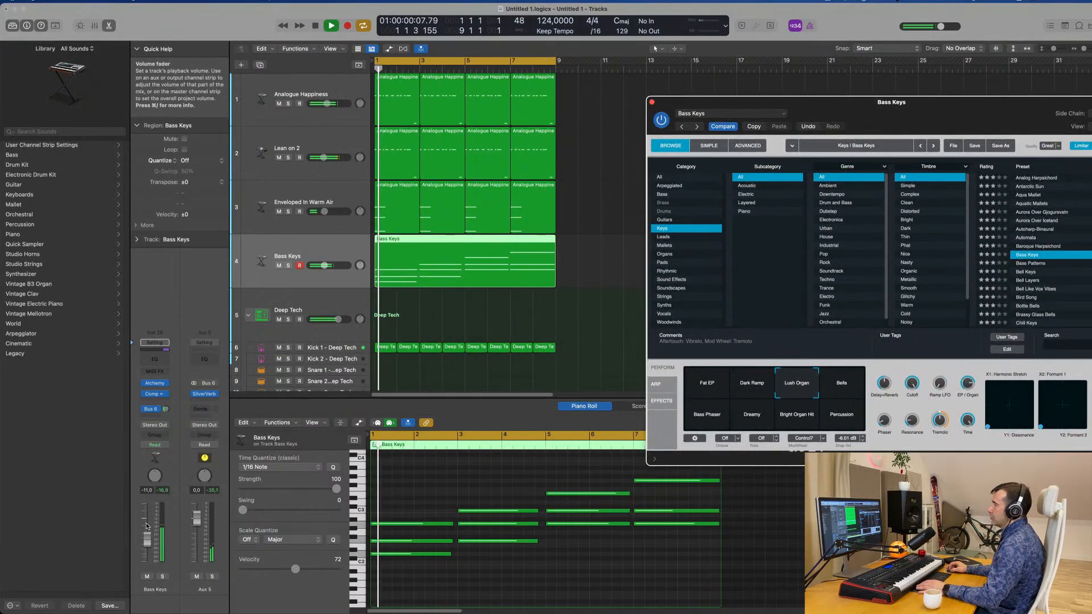
drag(147, 526, 147, 531)
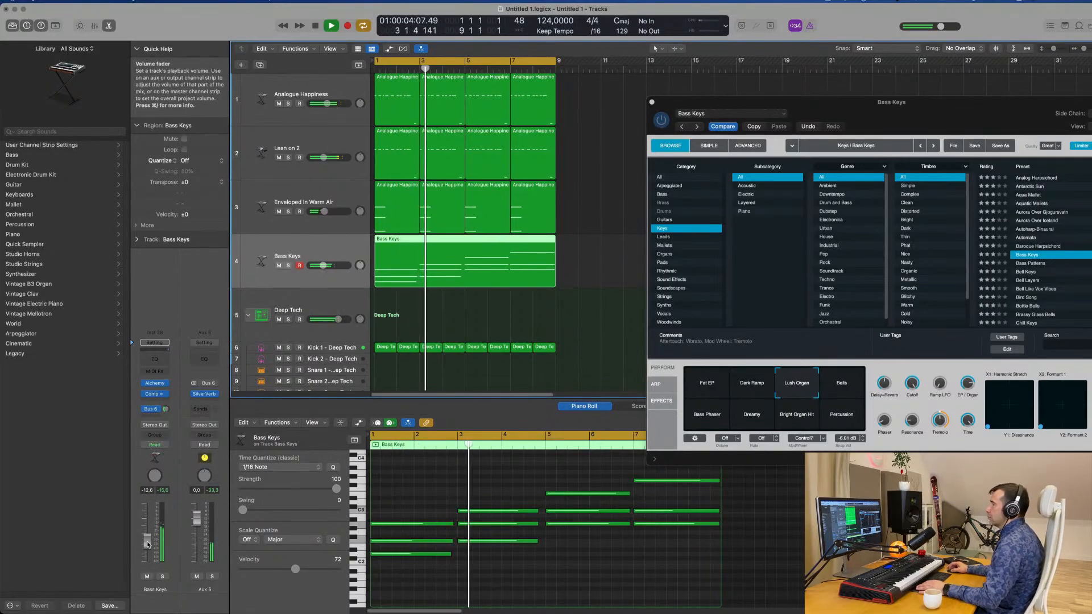
drag(967, 114, 867, 126)
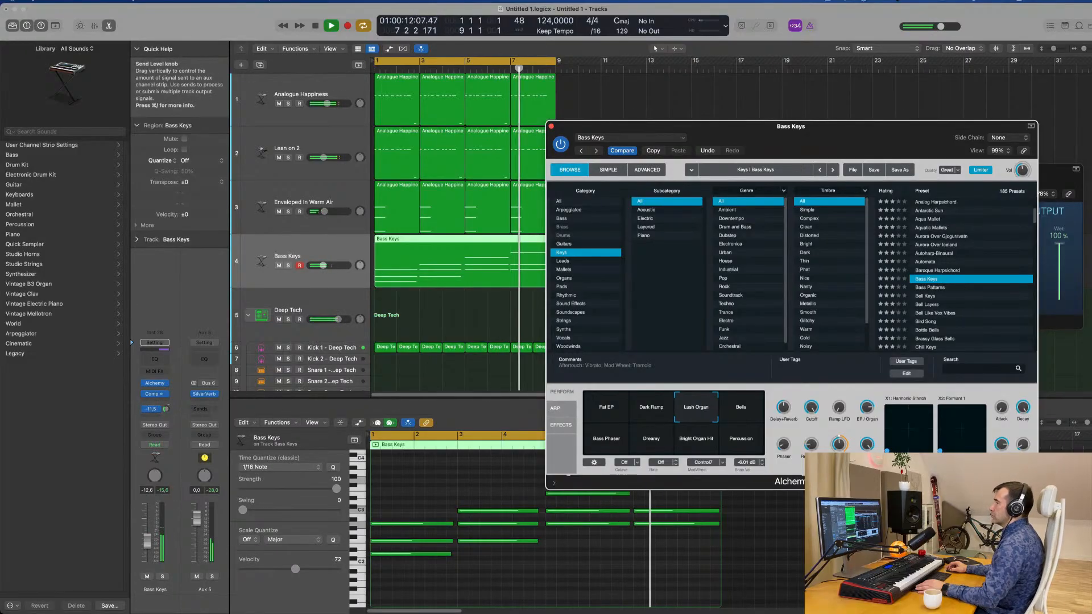
drag(870, 127, 1091, 75)
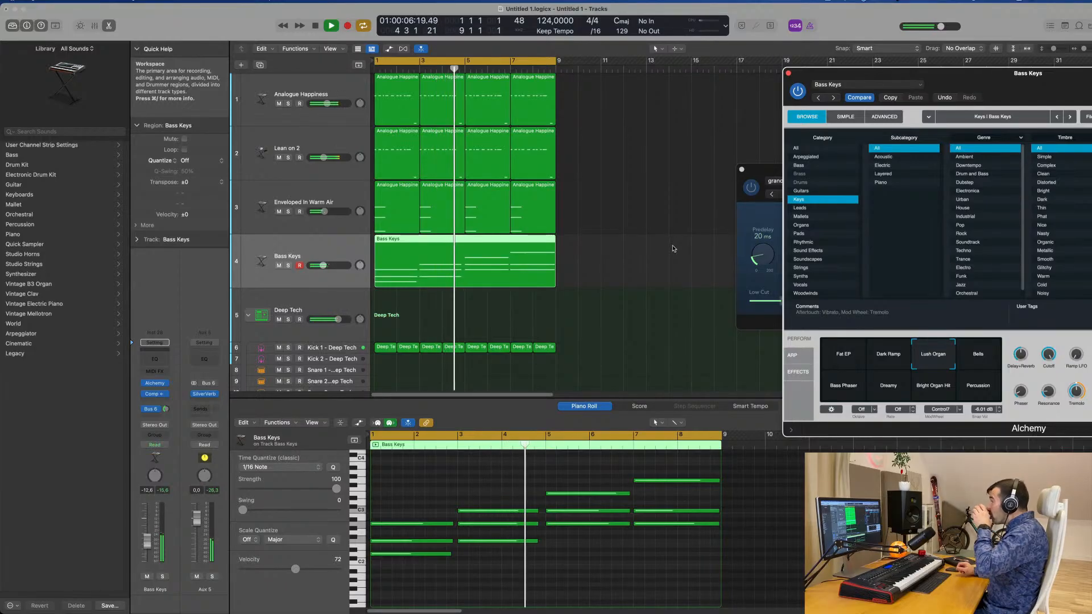
drag(891, 75, 608, 83)
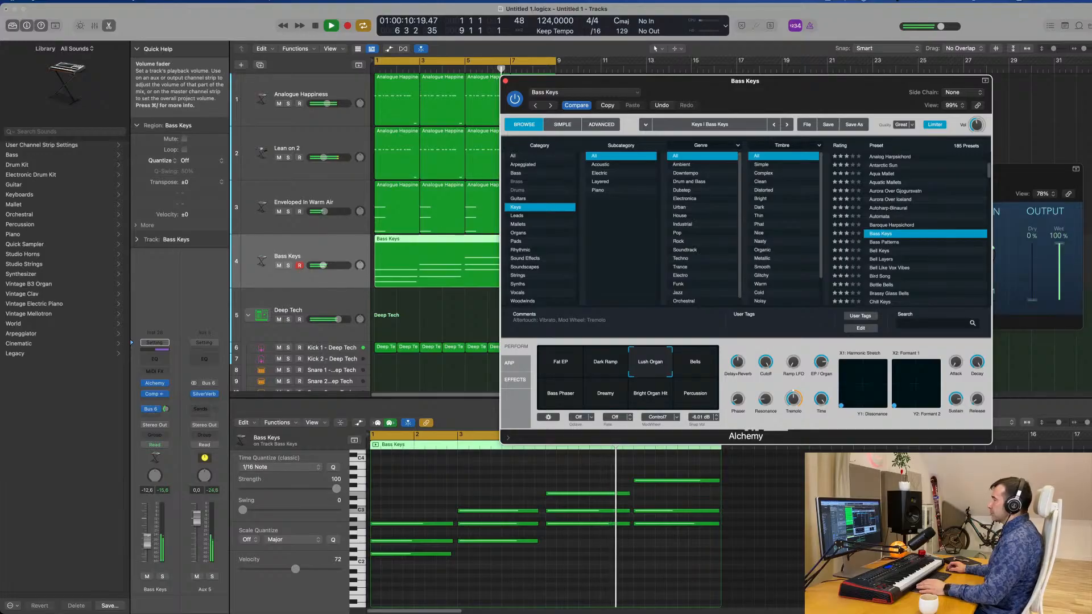
key(v)
Audition the Bells and Bass Phaser snapshots in the Bass Keys Alchemy, choose Dreamy and stop playback.
click(687, 367)
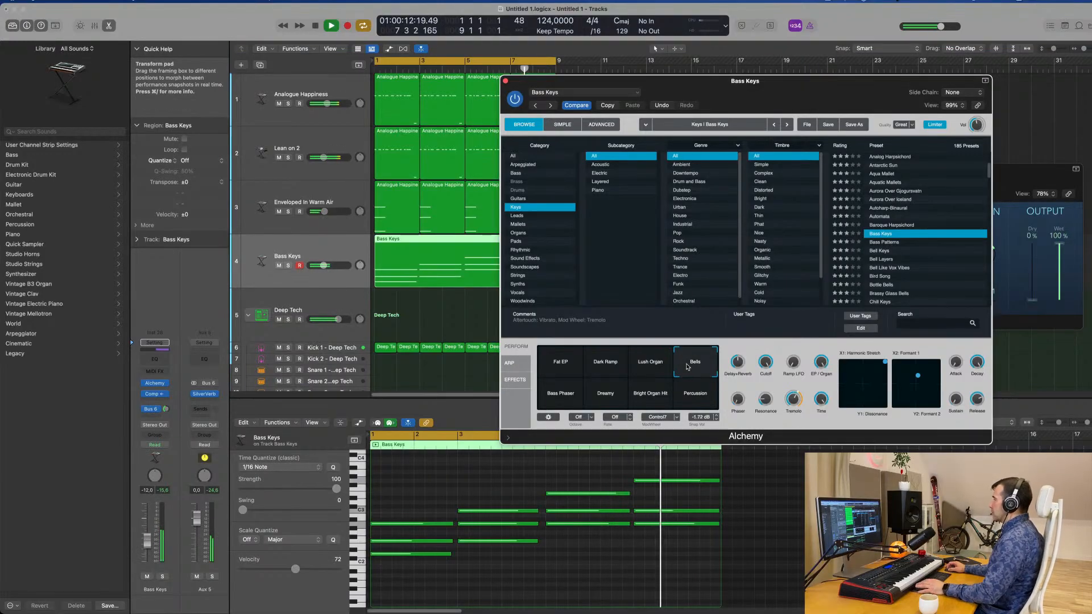
click(559, 397)
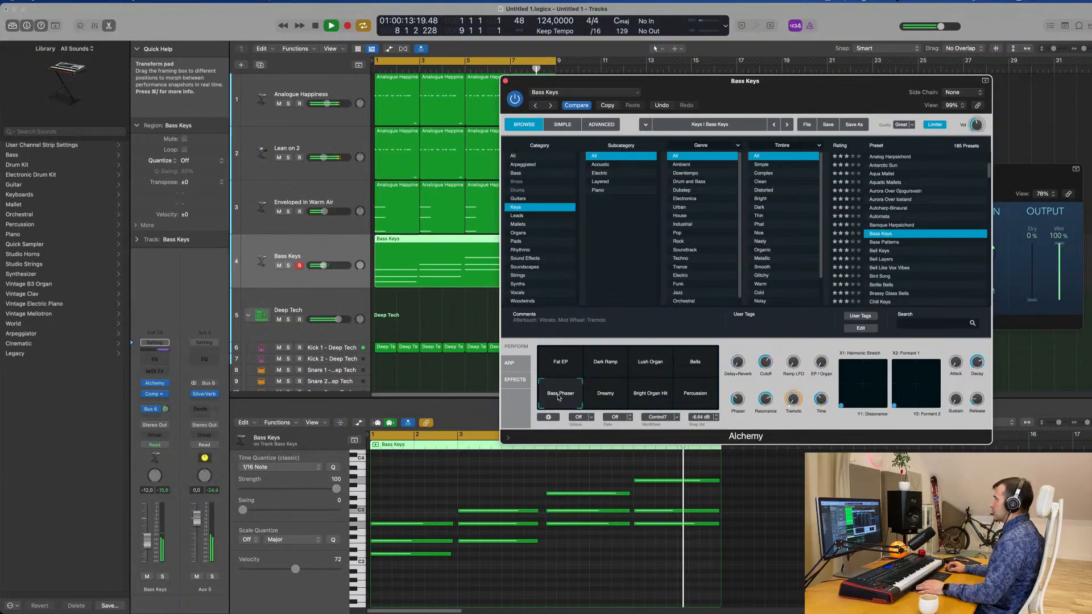
click(613, 397)
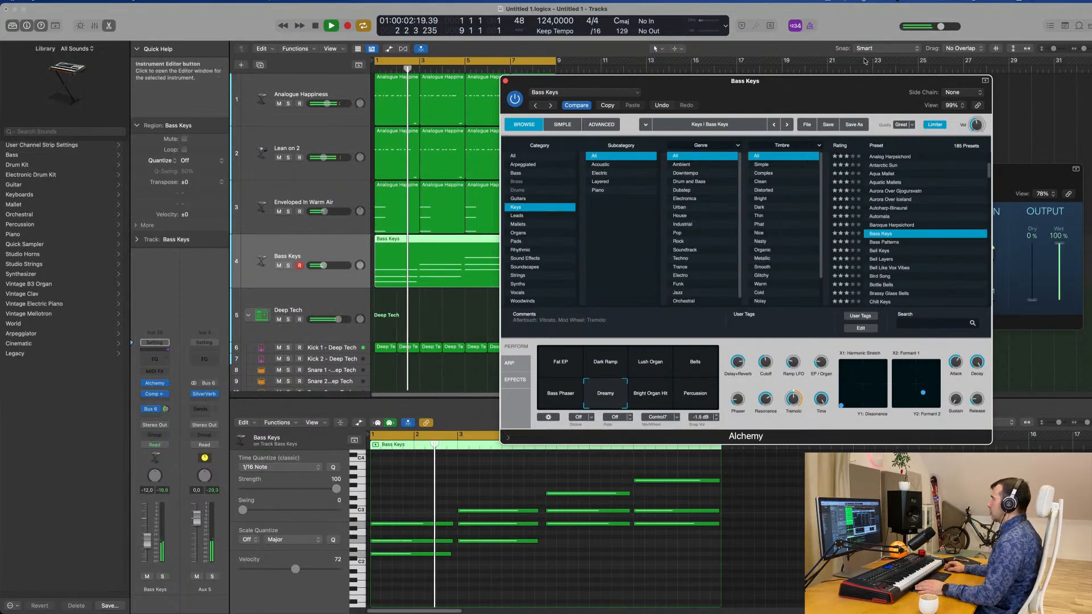
drag(809, 84, 823, 118)
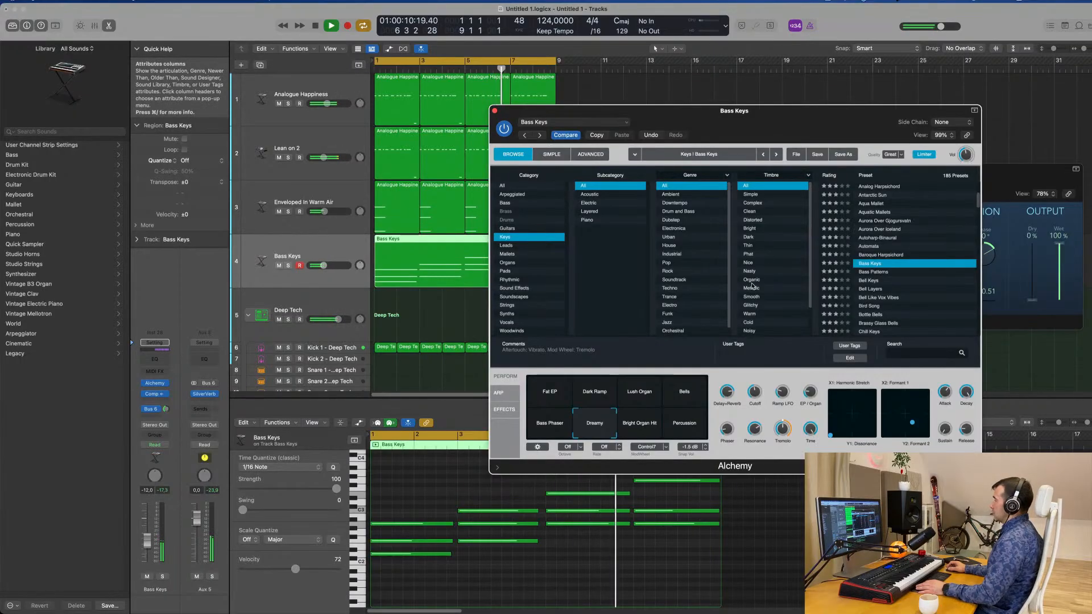
drag(771, 123, 873, 112)
key(space)
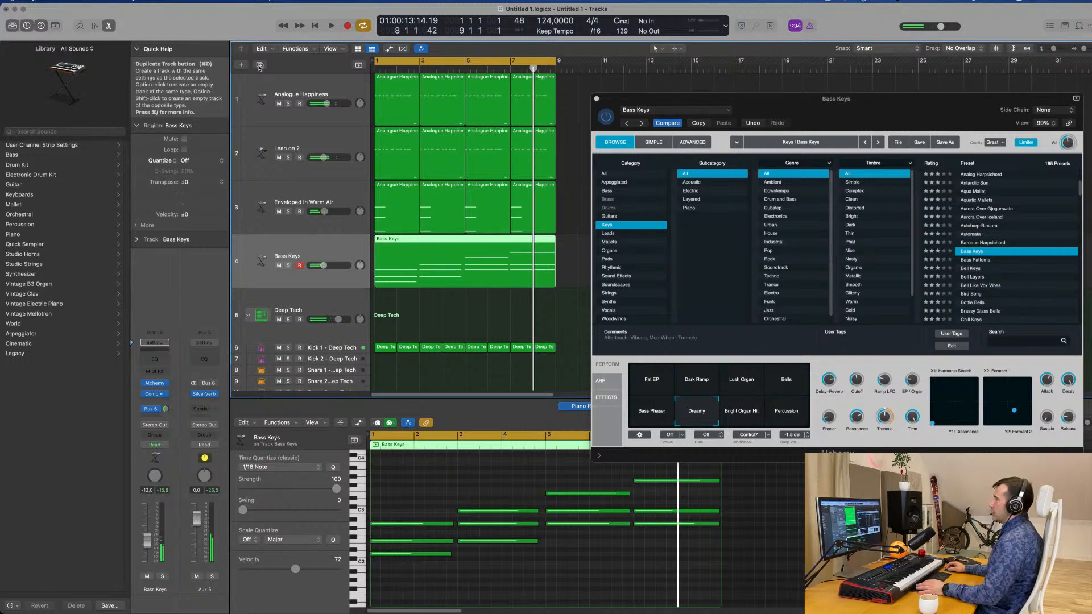
Duplicate the Bass Keys track and copy the chord region onto the duplicate.
key(super+d)
drag(430, 260, 416, 312)
Reopen Alchemy on the original Bass Keys track, select the Lush Organ snapshot and play both layers.
click(337, 259)
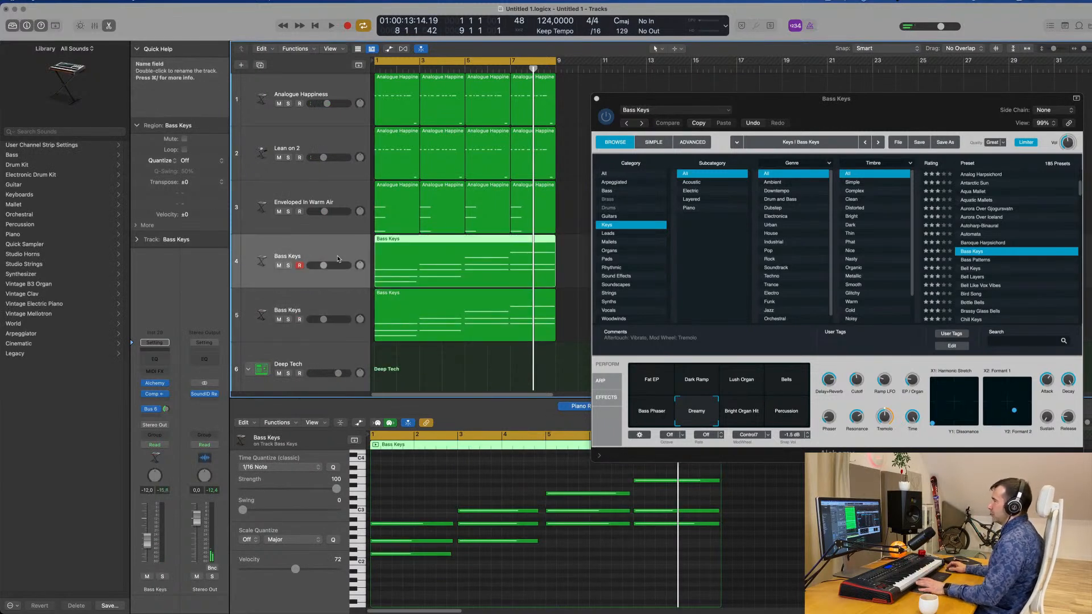
click(155, 385)
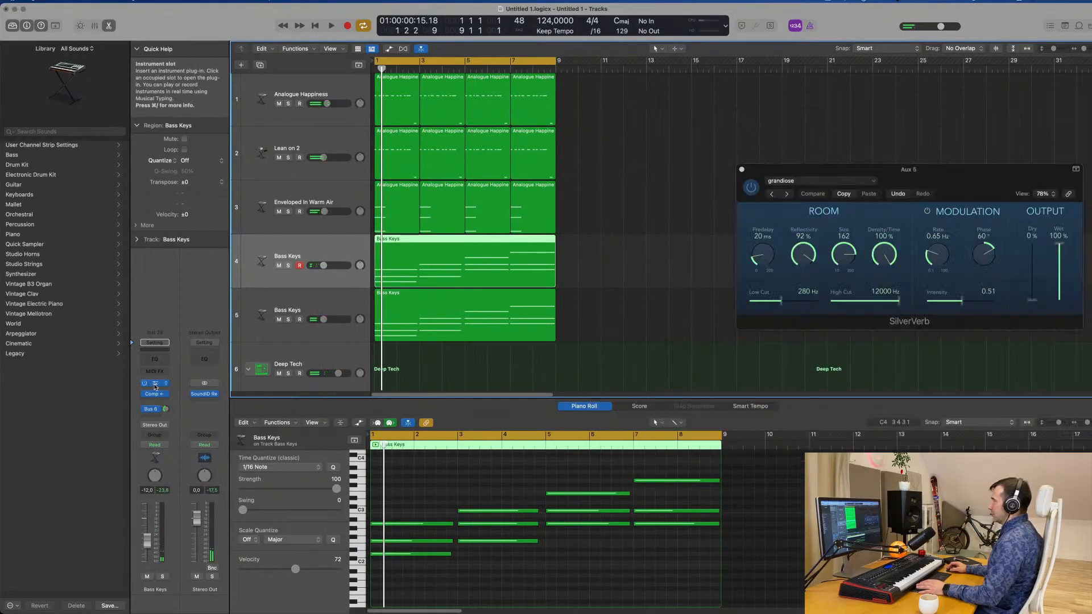
click(155, 385)
click(691, 382)
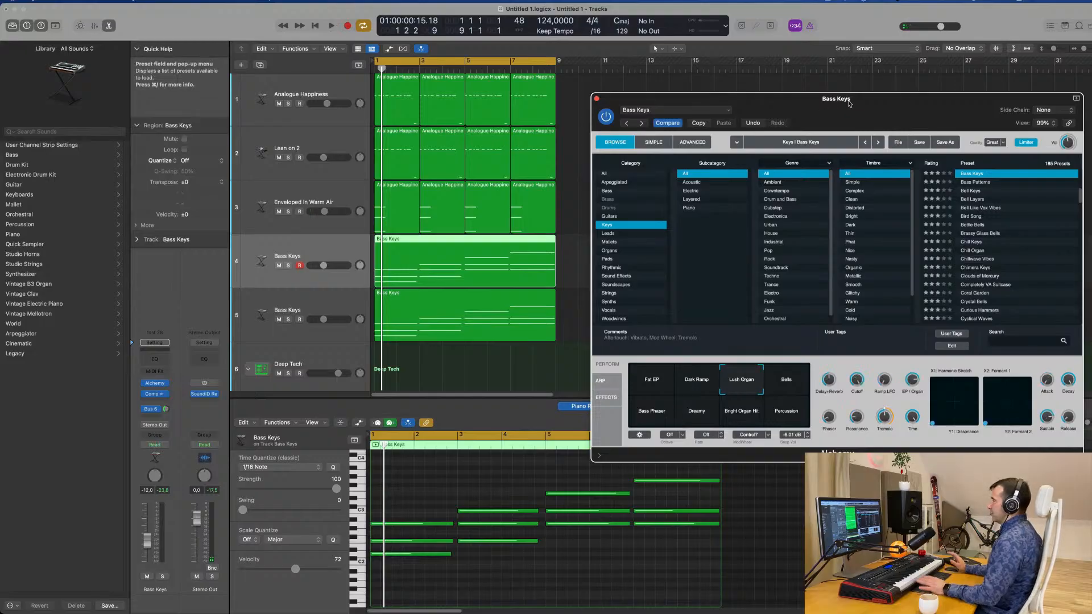
key(space)
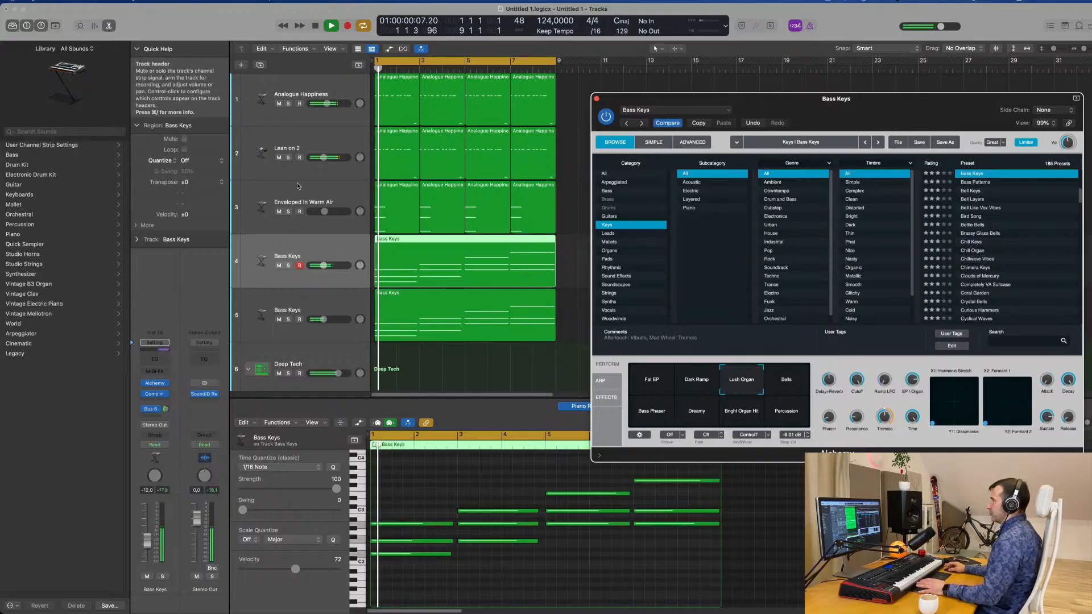
Lower the original Bass Keys track's volume to −17.0 dB while replaying the groove from the start.
click(322, 253)
key(Return)
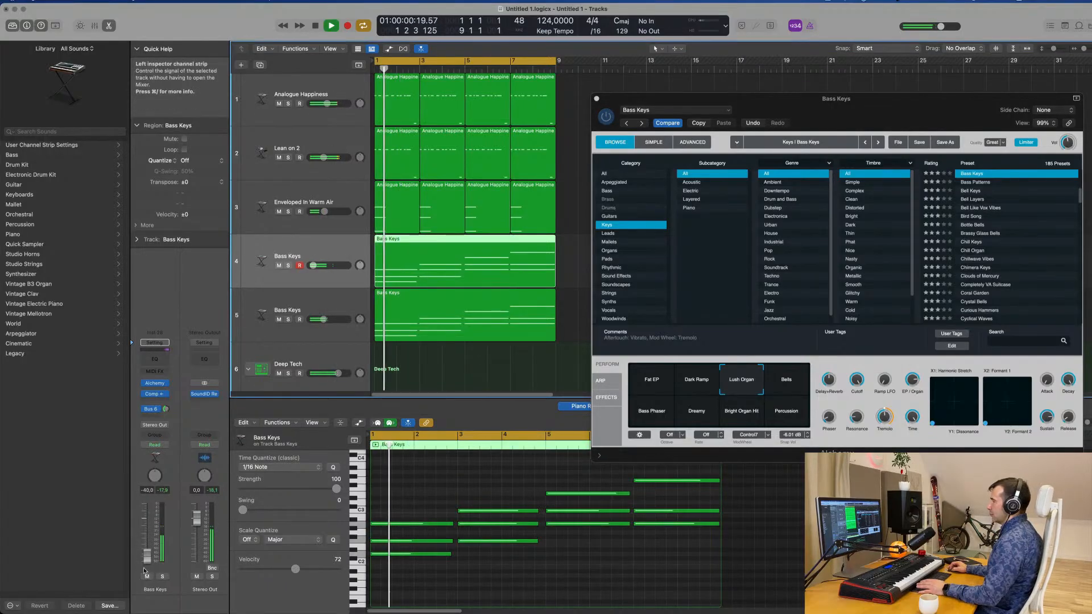
drag(147, 541, 147, 555)
key(Return)
key(Return)
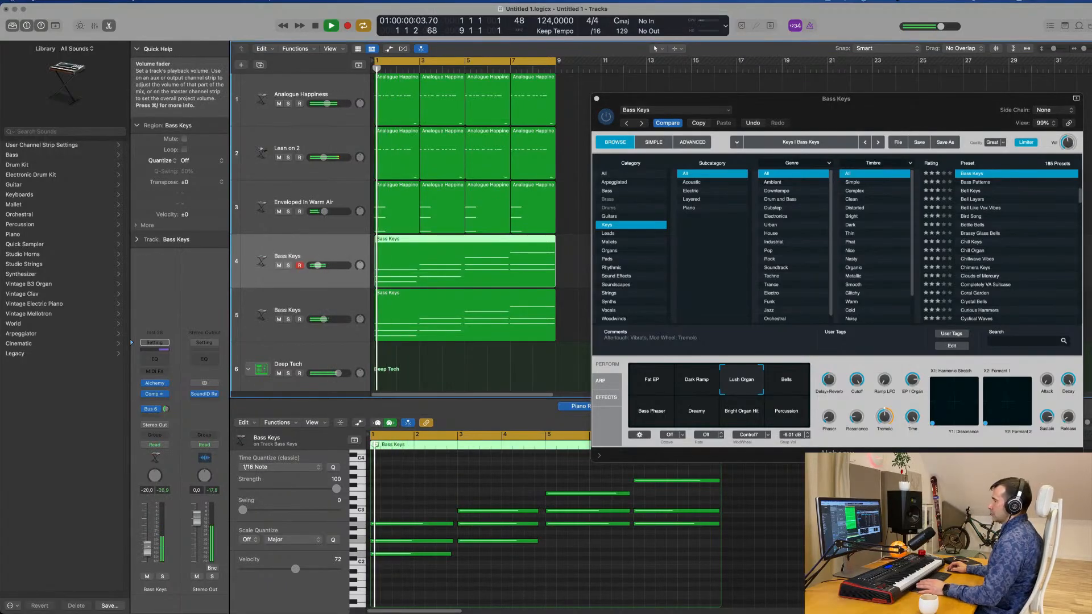
Add a Channel EQ to the original Bass Keys track and cut its lows below 167 Hz.
key(Return)
click(154, 359)
mouse_move(369, 177)
mouse_down()
mouse_move(433, 288)
mouse_move(425, 300)
mouse_up()
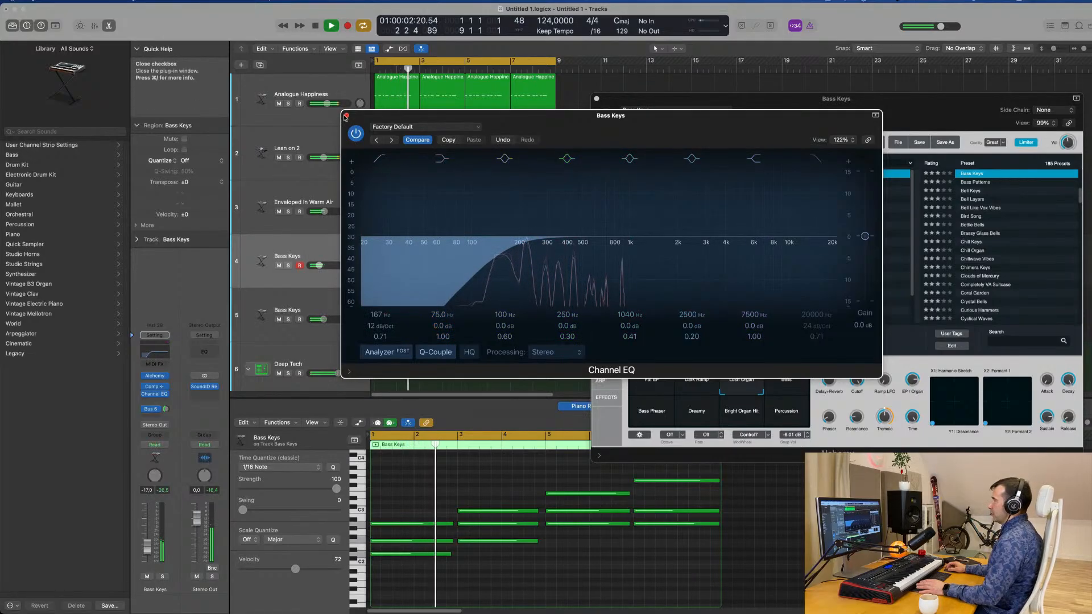
Add a Channel EQ to the duplicated Bass Keys track with a low cut at 188 Hz and Q 0.83, and close both EQ windows.
click(272, 302)
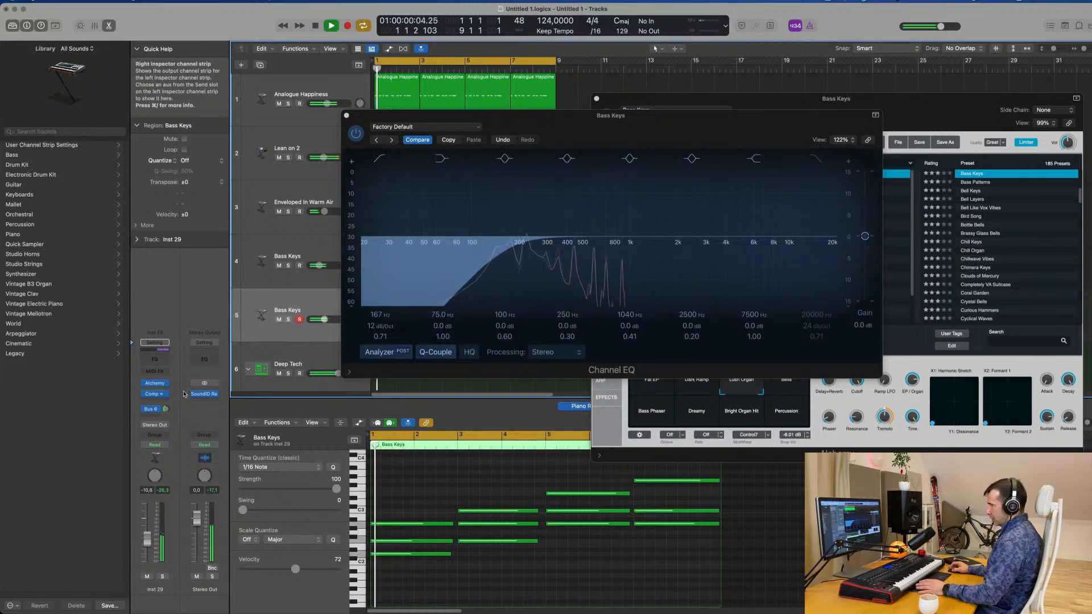
click(154, 361)
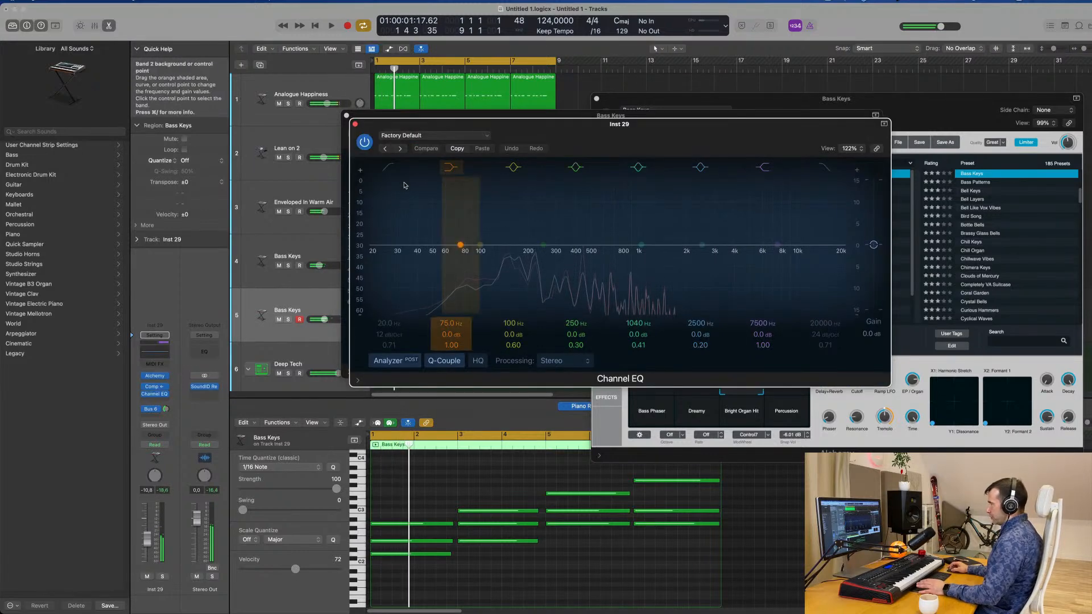
key(space)
drag(415, 243, 487, 260)
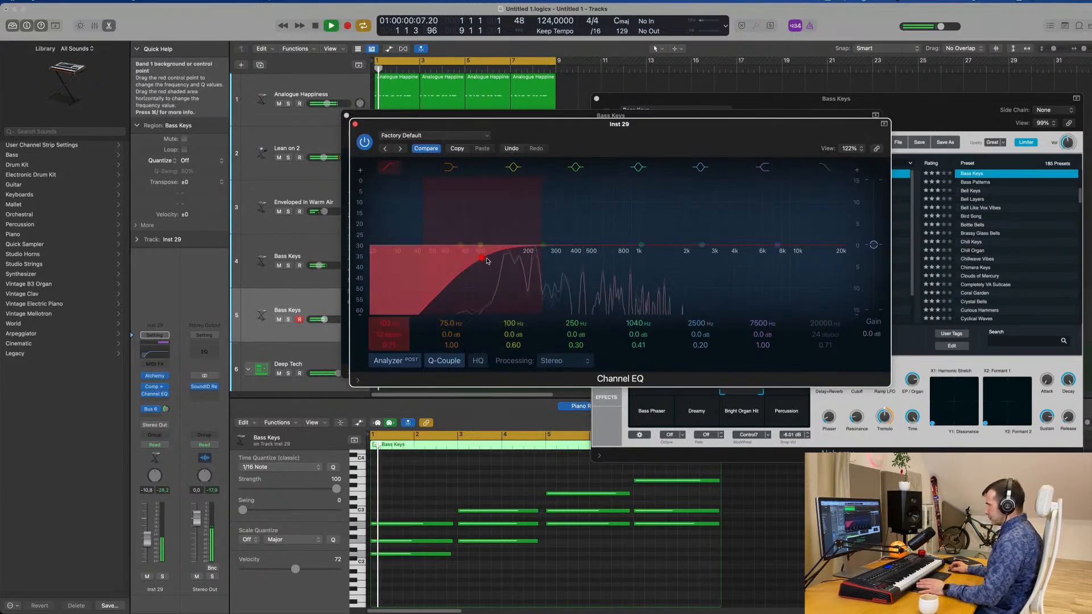
key(space)
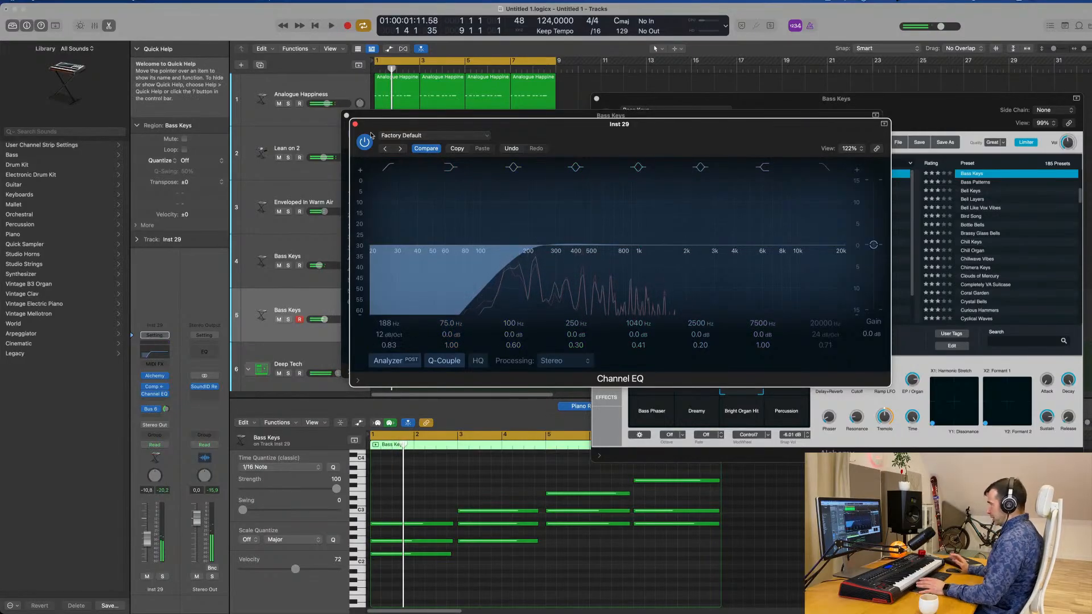
click(355, 124)
drag(431, 115, 645, 160)
key(space)
click(561, 162)
Set the duplicated Bass Keys track's volume to −7.2 dB, soloing it briefly to compare it with the full mix.
key(space)
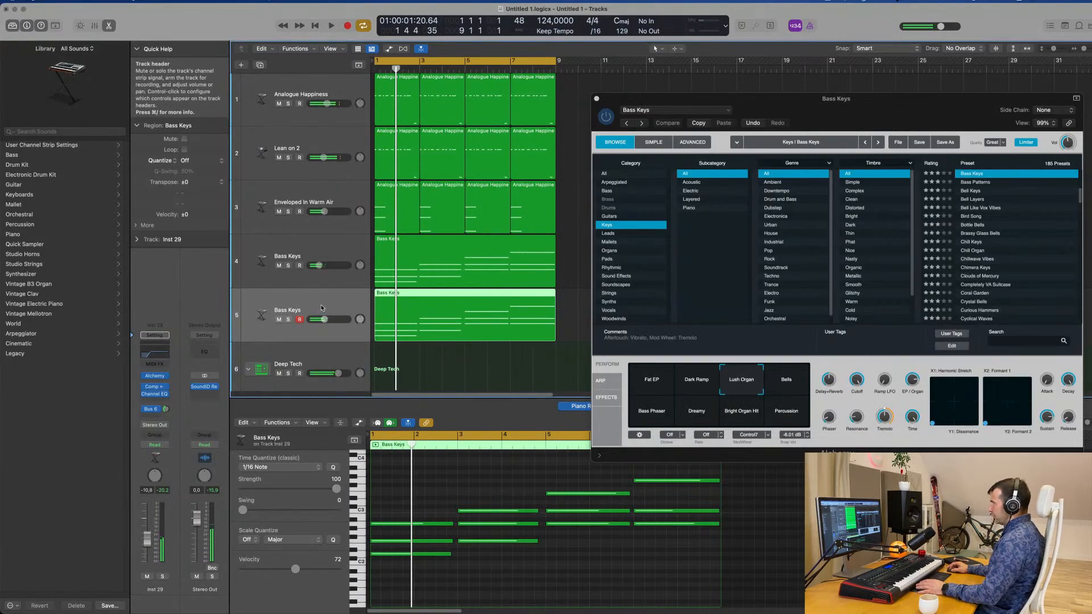
key(space)
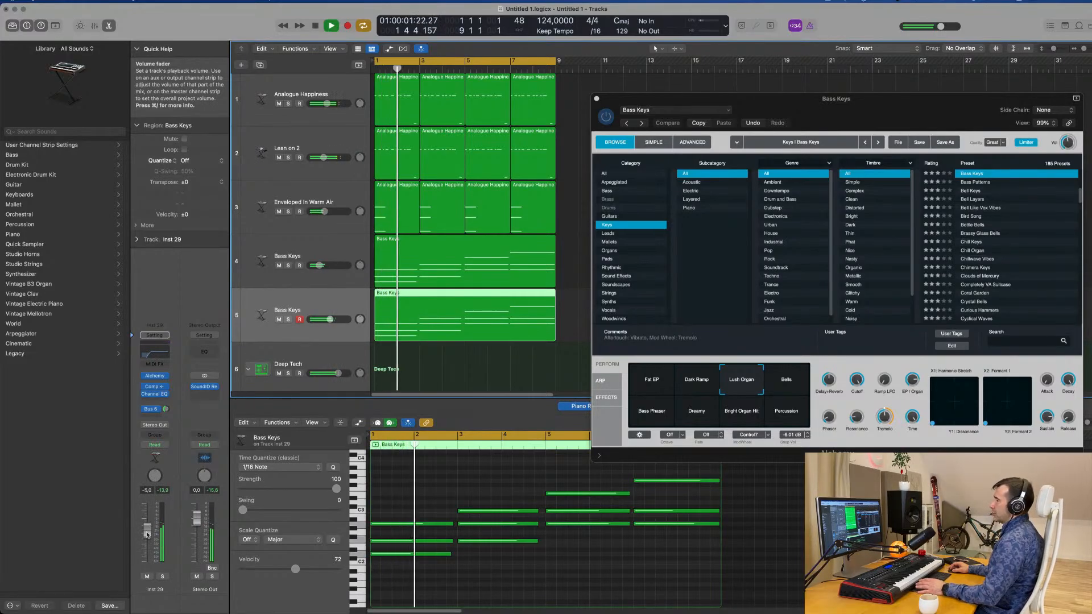
click(161, 576)
key(space)
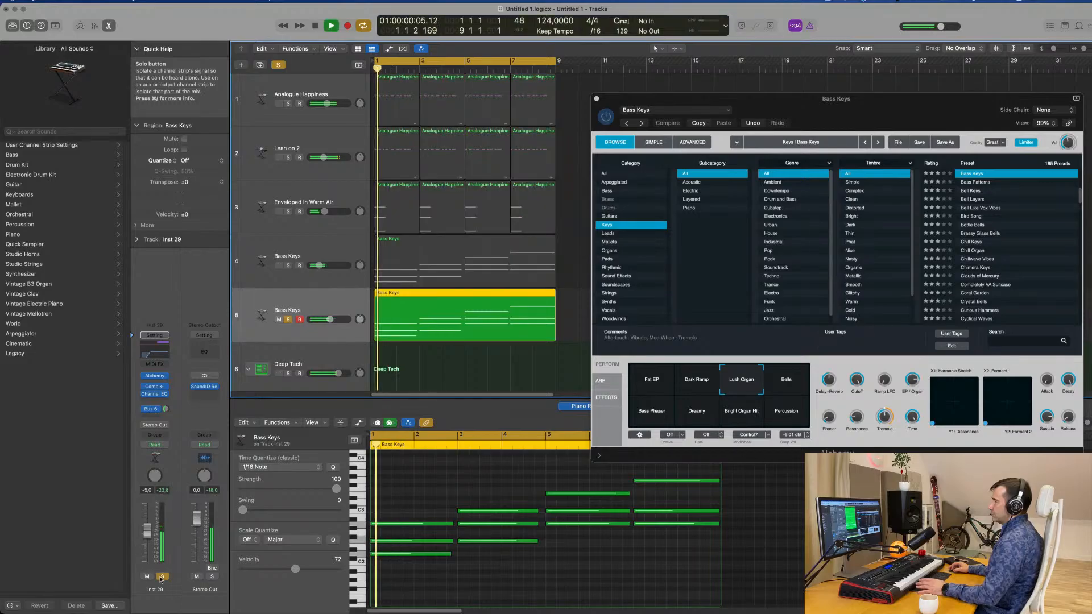
click(160, 576)
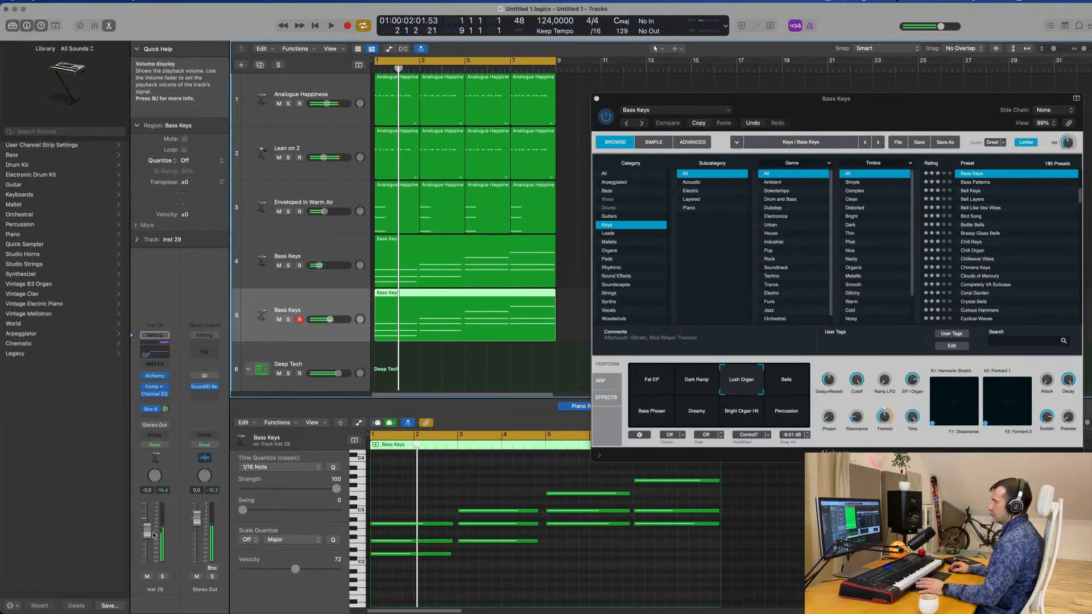
key(space)
key(space)
Set Alchemy's Cutoff to 100% on the original Bass Keys track and adjust the Cutoff in the duplicated track's own Alchemy.
drag(894, 117, 843, 137)
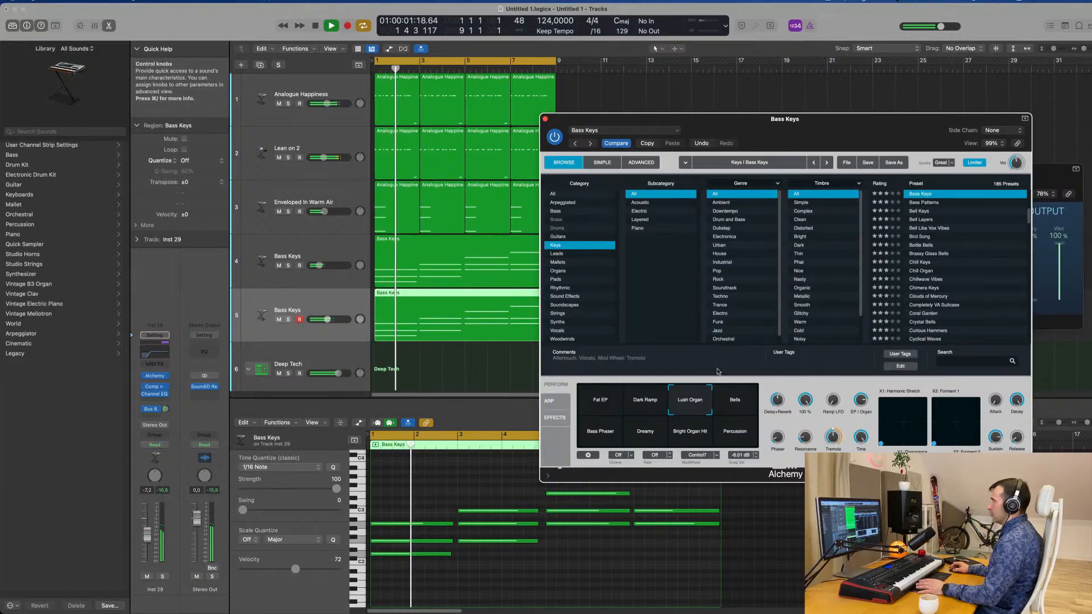
click(303, 310)
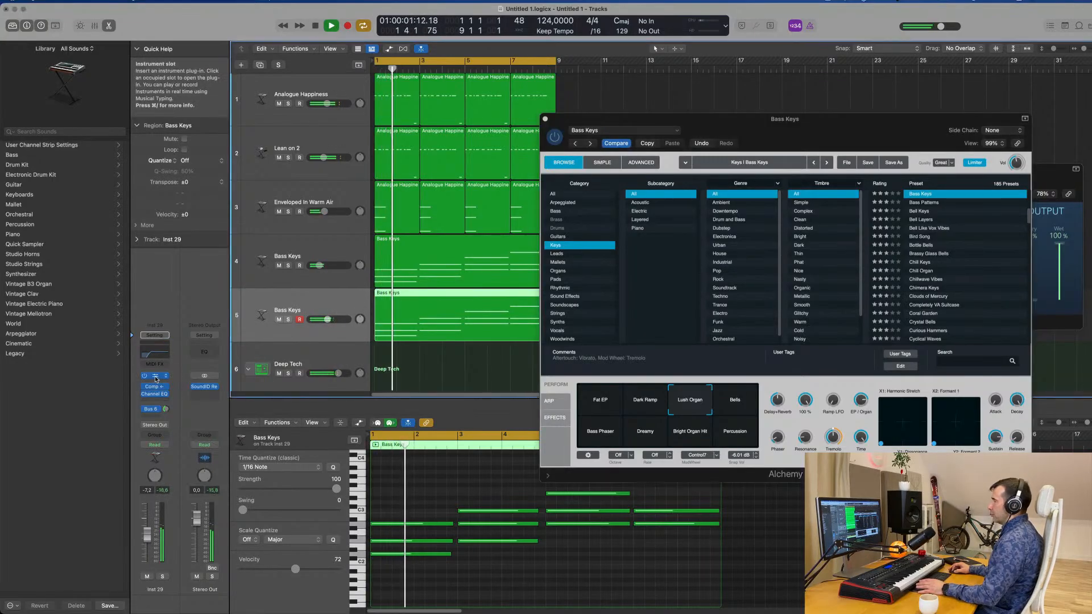
click(155, 377)
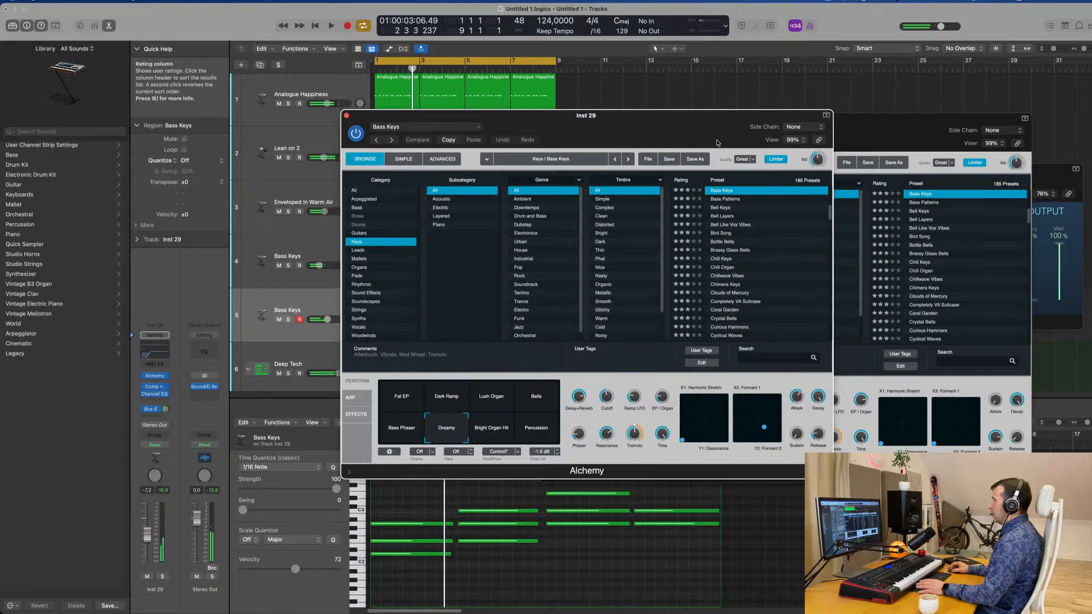
key(space)
drag(718, 143, 970, 180)
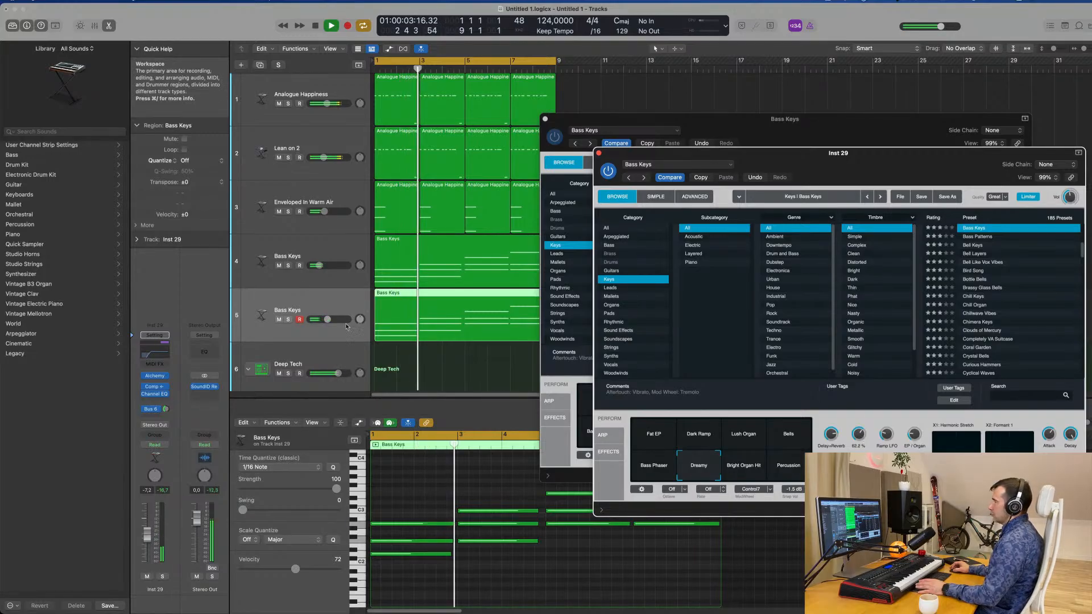
Lower the duplicated Bass Keys track's volume to −12.4 dB during playback and adjust its Bus 6 reverb send level.
click(67, 593)
key(Return)
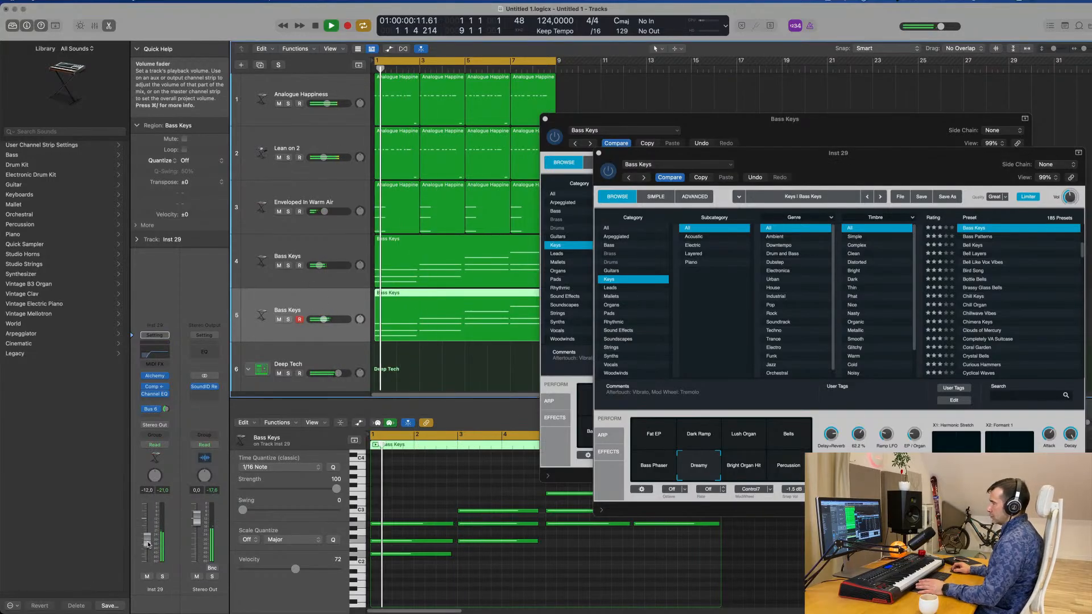
drag(147, 535, 148, 544)
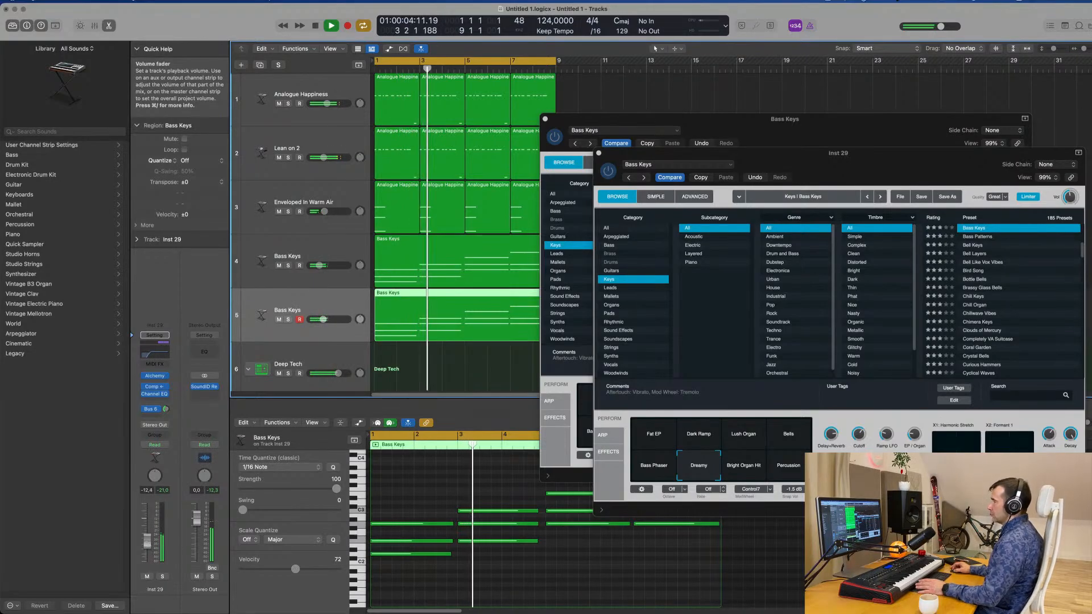
click(166, 409)
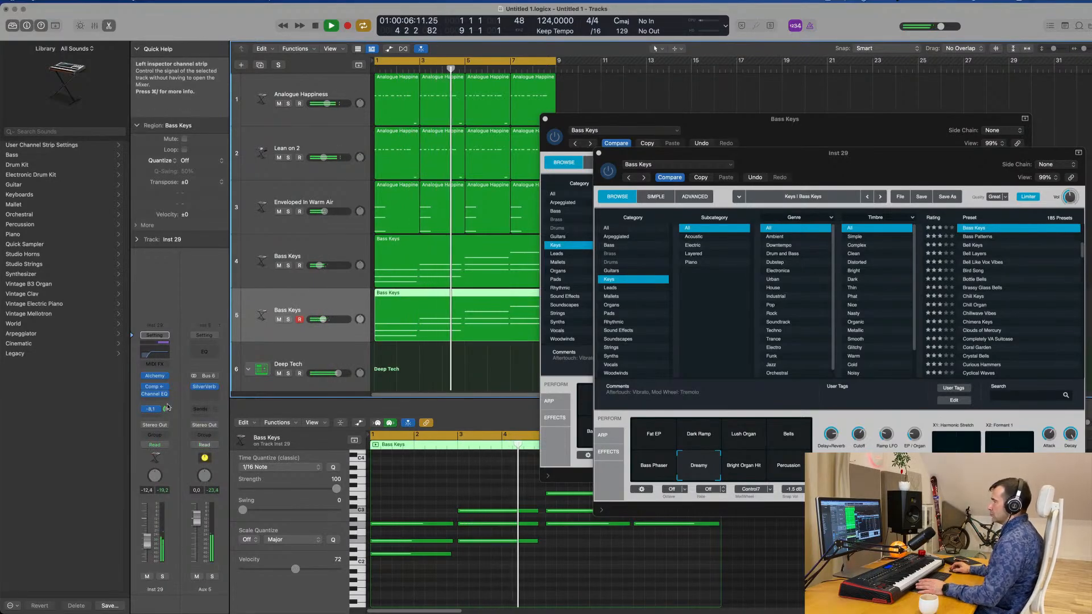
Lower the duplicated Bass Keys track's volume to −14.2 dB and close both Alchemy windows.
drag(168, 406, 167, 404)
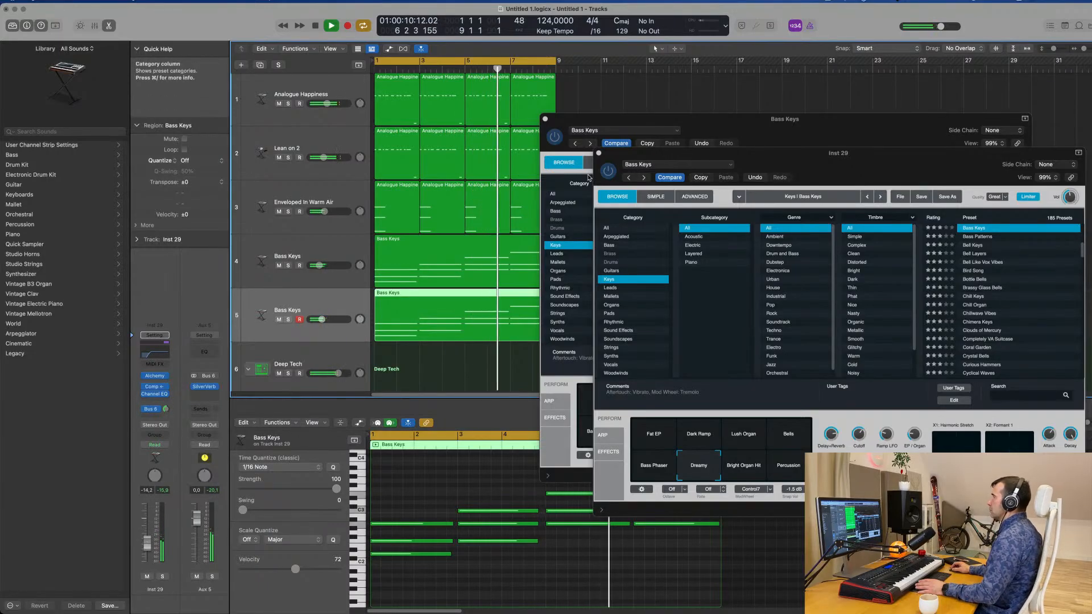
click(598, 153)
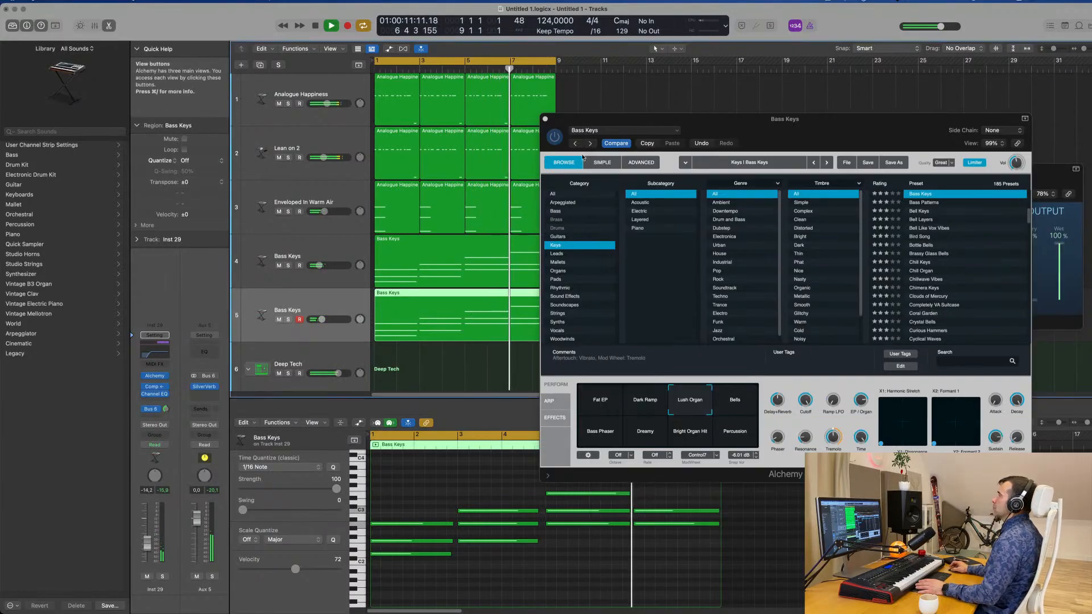
click(545, 119)
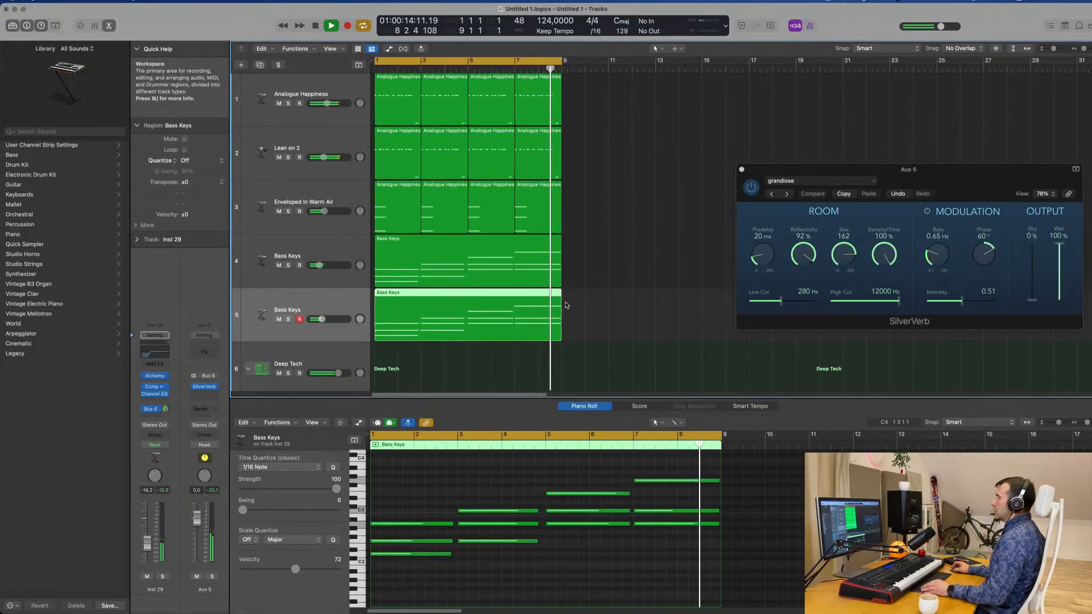
Create another empty Bass Keys track with duplicate settings directly below the duplicated Bass Keys track.
scroll(568, 304, right, 3)
scroll(572, 301, down, 5)
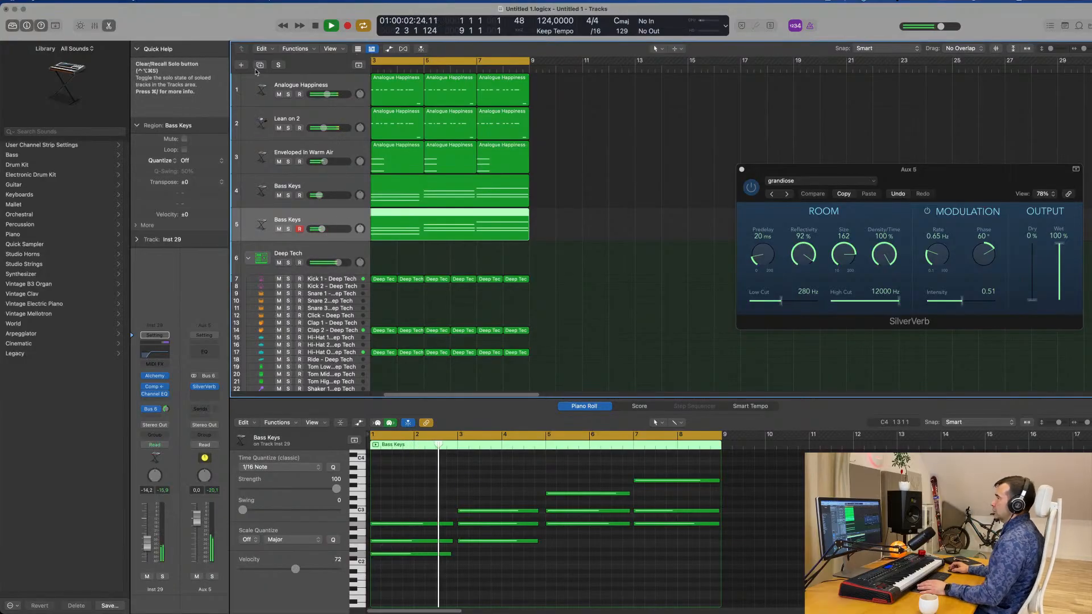
key(super+d)
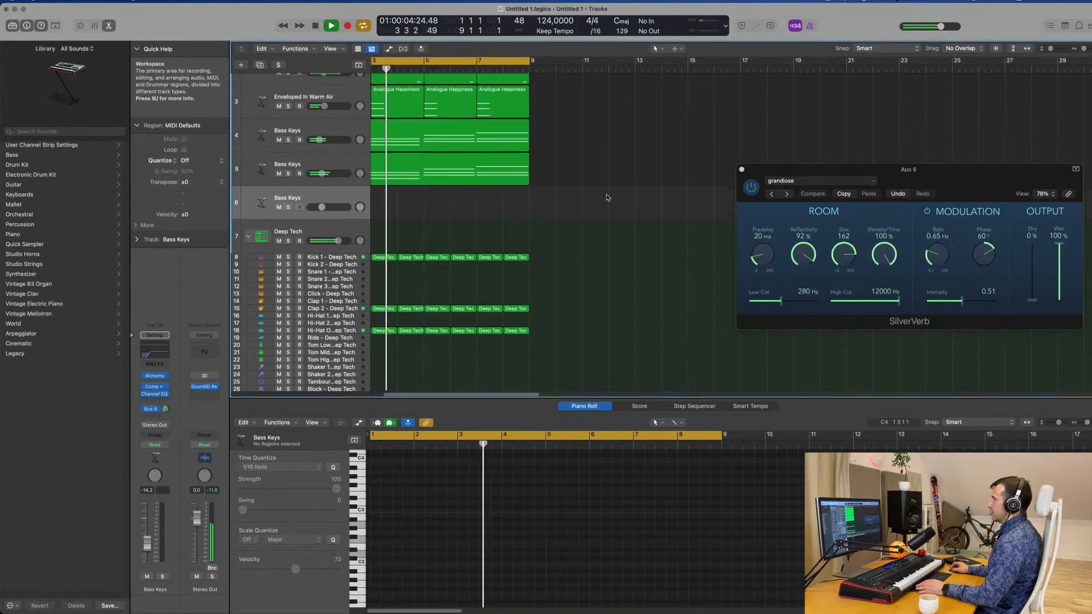
Copy the Kick 1 regions onto the Kick 2 track at the same positions so they cover bars 1 to 8.
scroll(489, 233, down, 2)
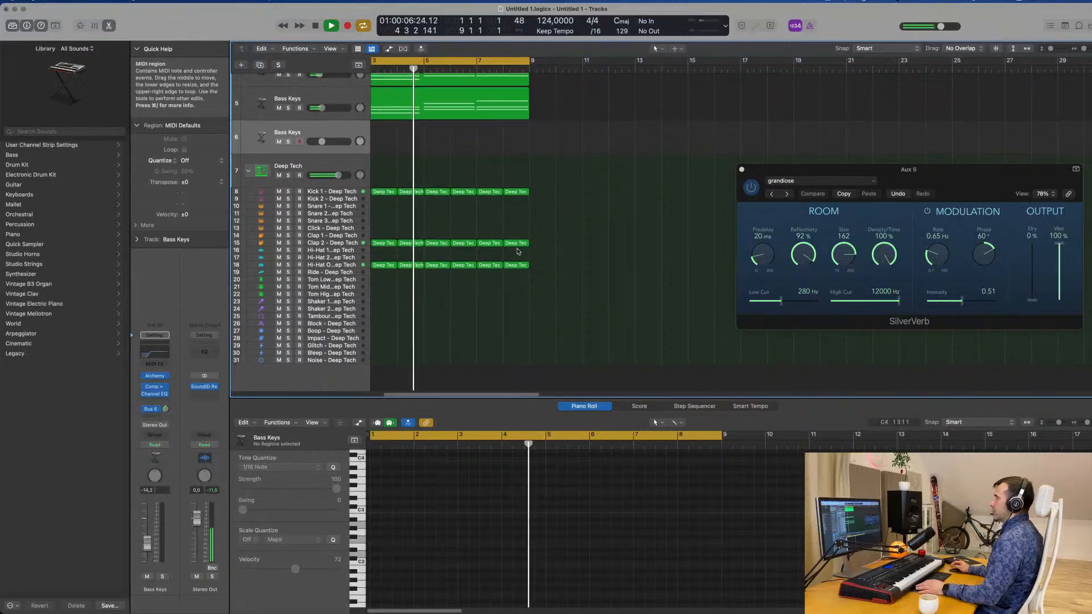
click(382, 192)
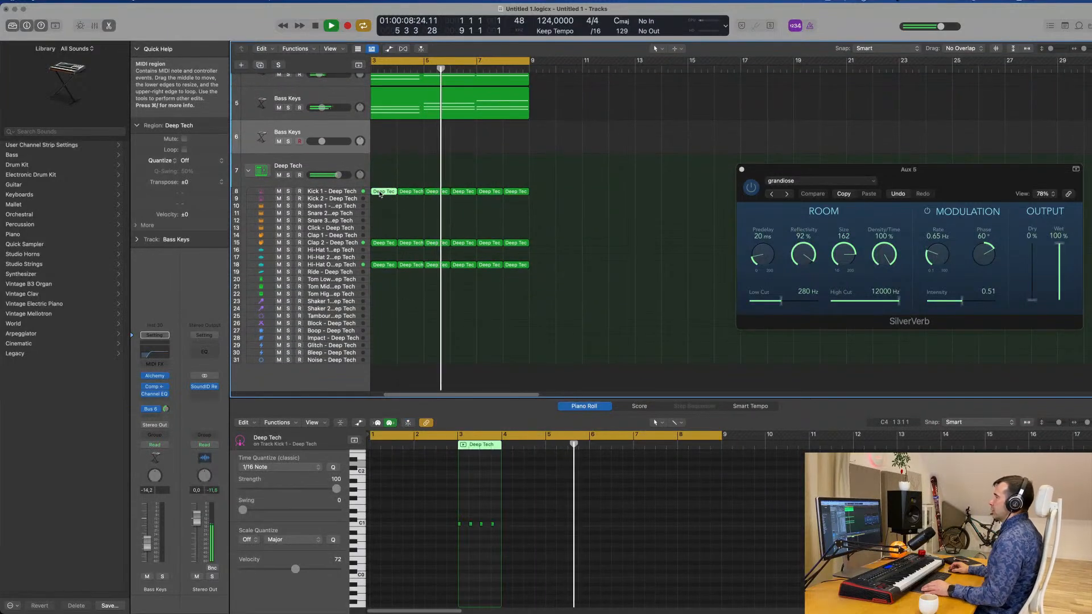
drag(377, 187, 596, 194)
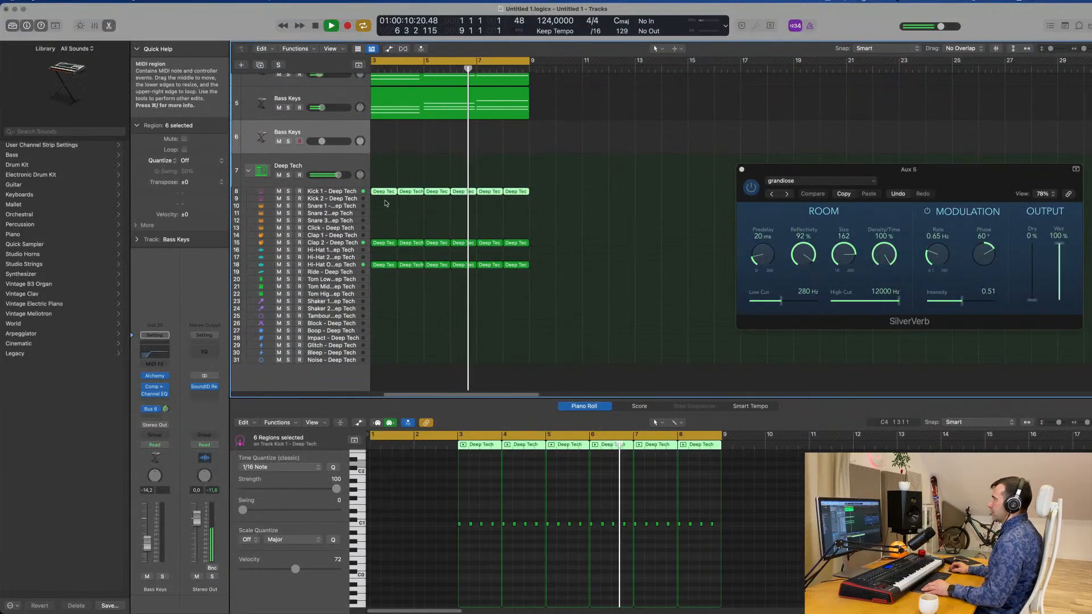
alt+drag(385, 192, 385, 199)
click(349, 199)
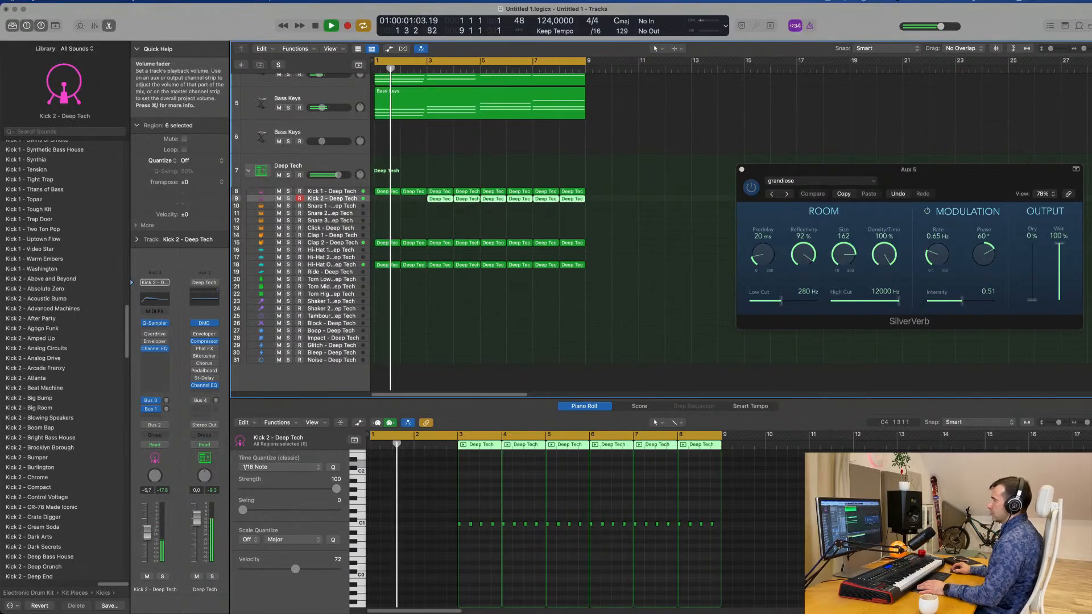
click(432, 210)
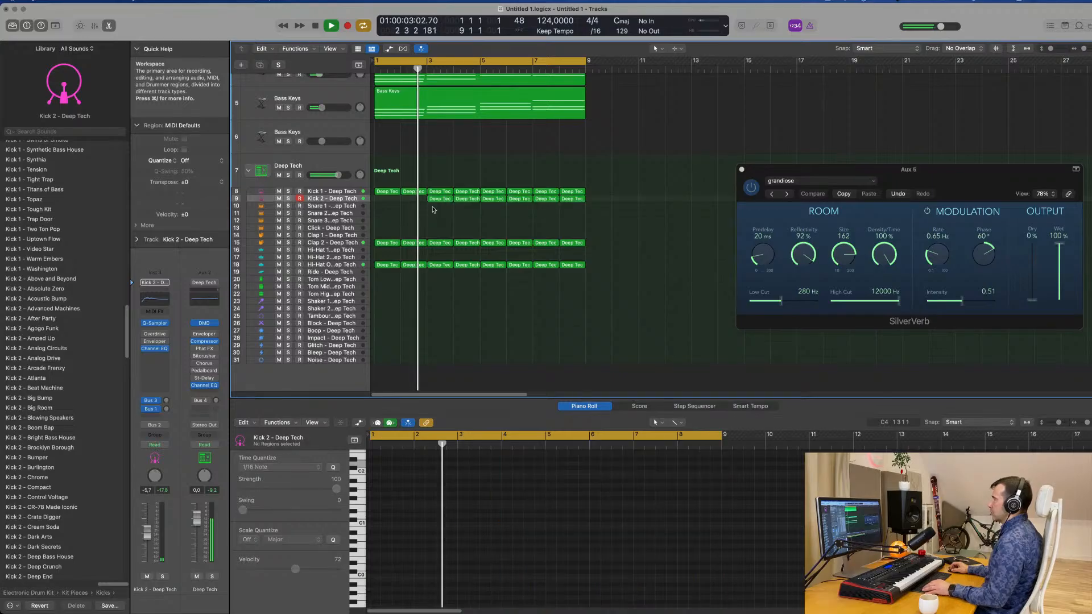
drag(448, 209, 388, 201)
Set the Kick 2 track's volume to −11.2 dB while playing the loop, then deselect its regions.
key(space)
key(space)
click(147, 539)
key(space)
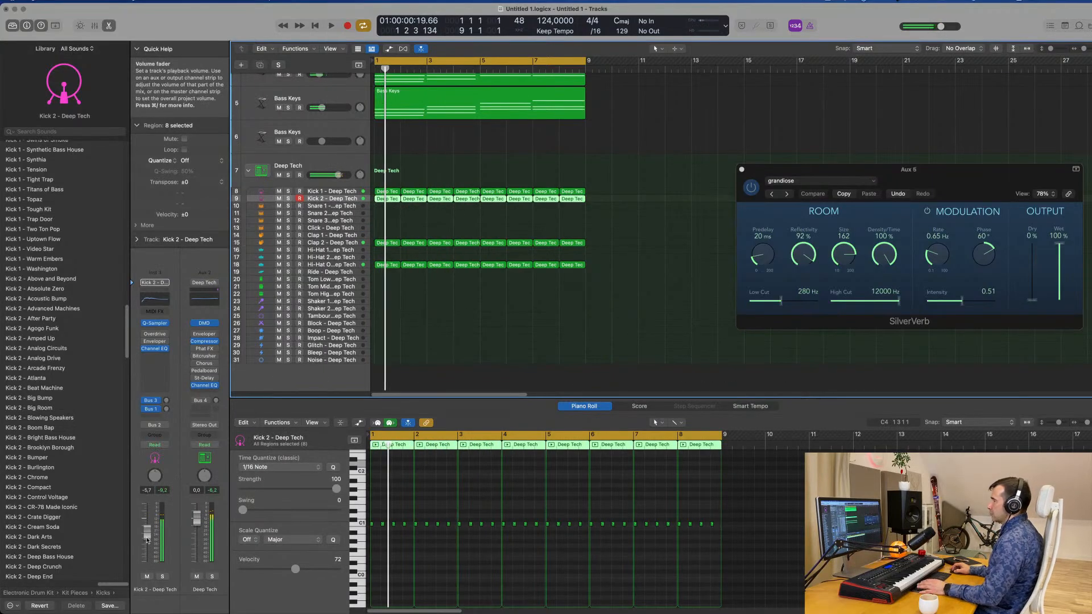
drag(146, 539, 145, 545)
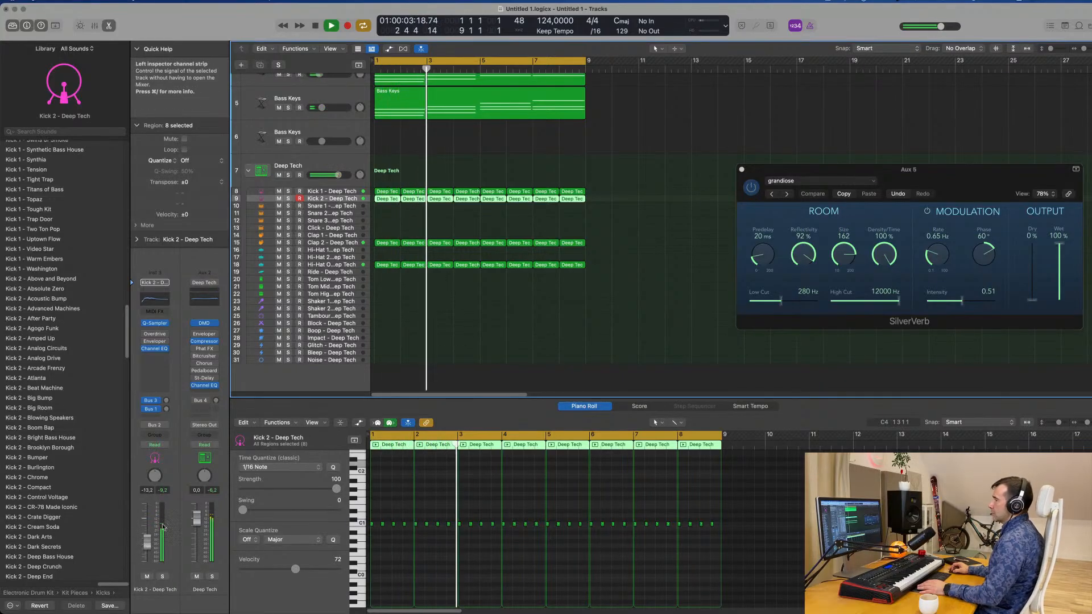
drag(147, 542, 146, 539)
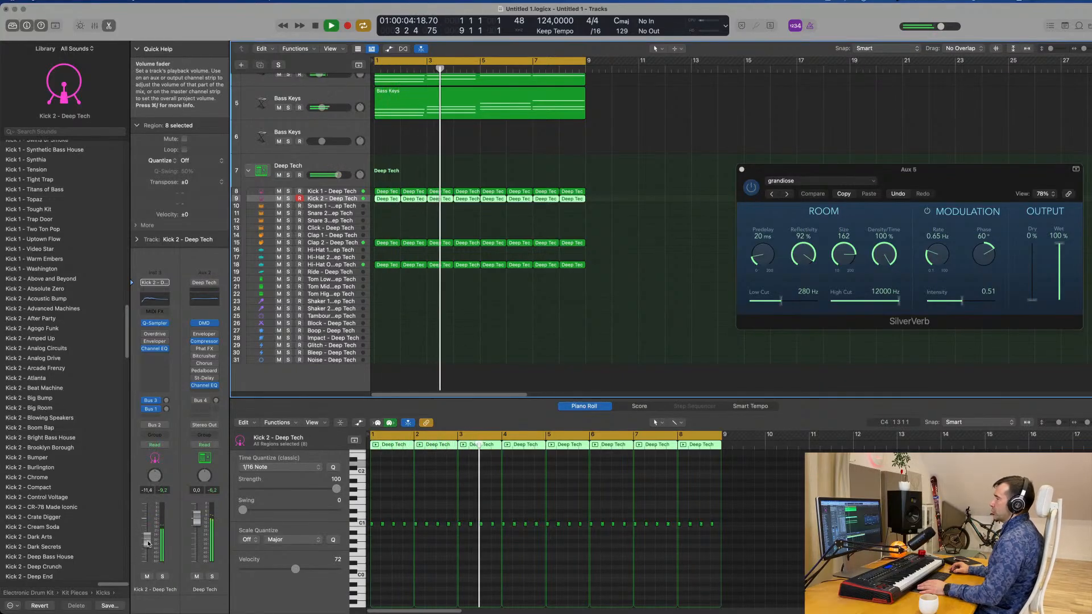
click(600, 238)
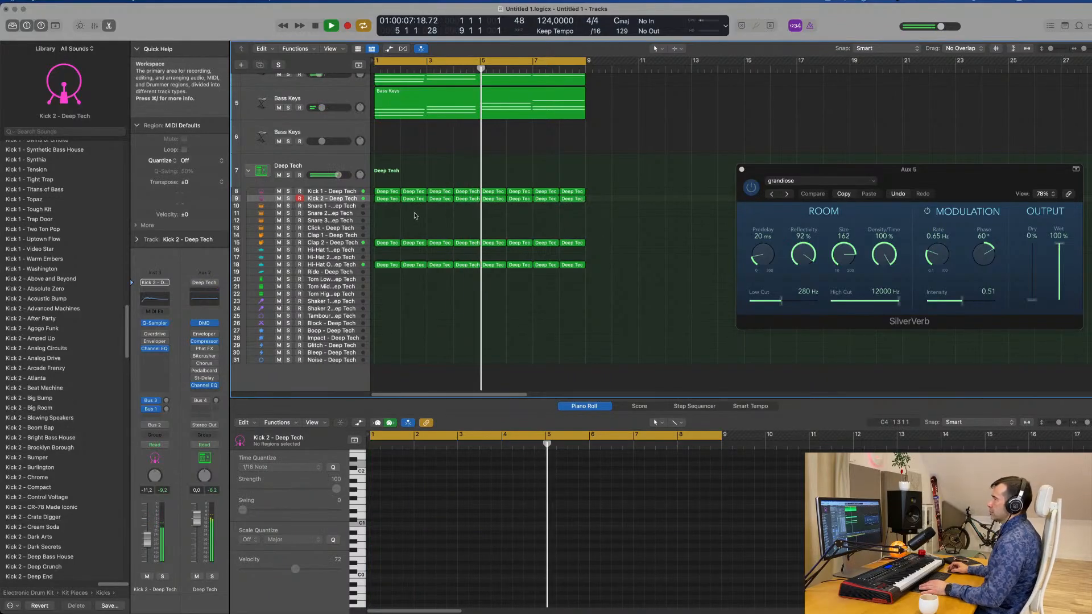
Copy the first Clap 2 region onto the Snare 1 track at bar 1.
scroll(398, 208, down, 1)
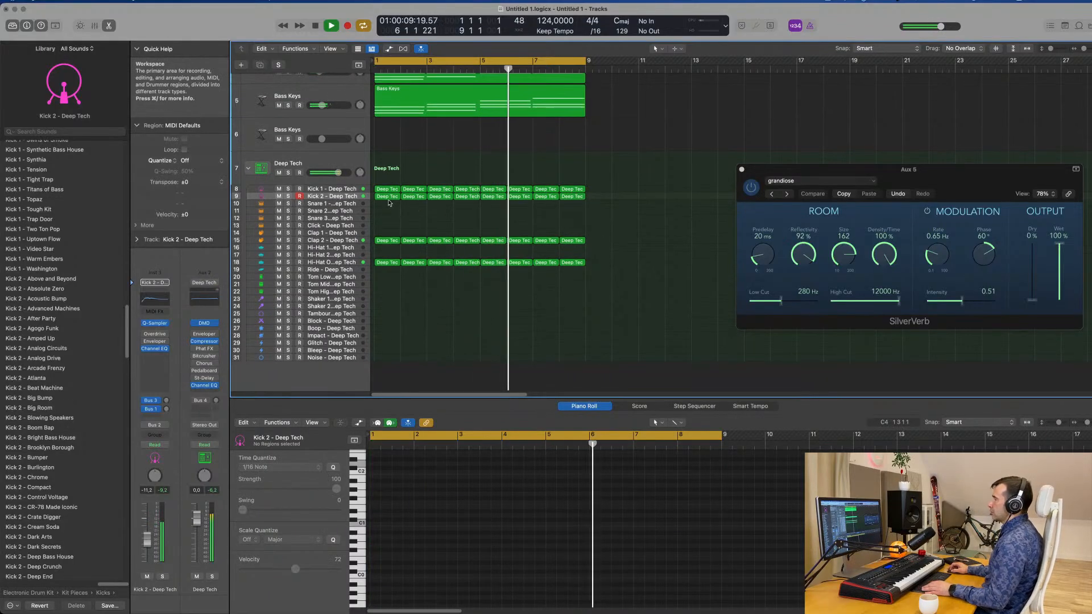
drag(387, 240, 388, 204)
key(Return)
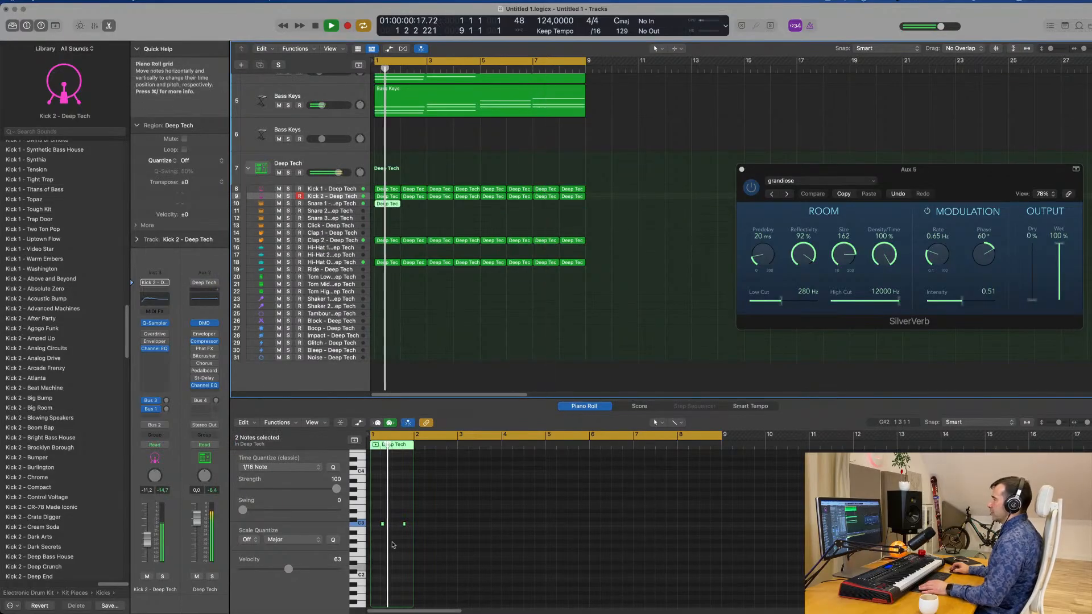
Lower both notes in the Snare 1 region by an octave to C2, shift them half a beat later and play the result.
scroll(392, 544, up, 5)
key(space)
drag(395, 513, 479, 536)
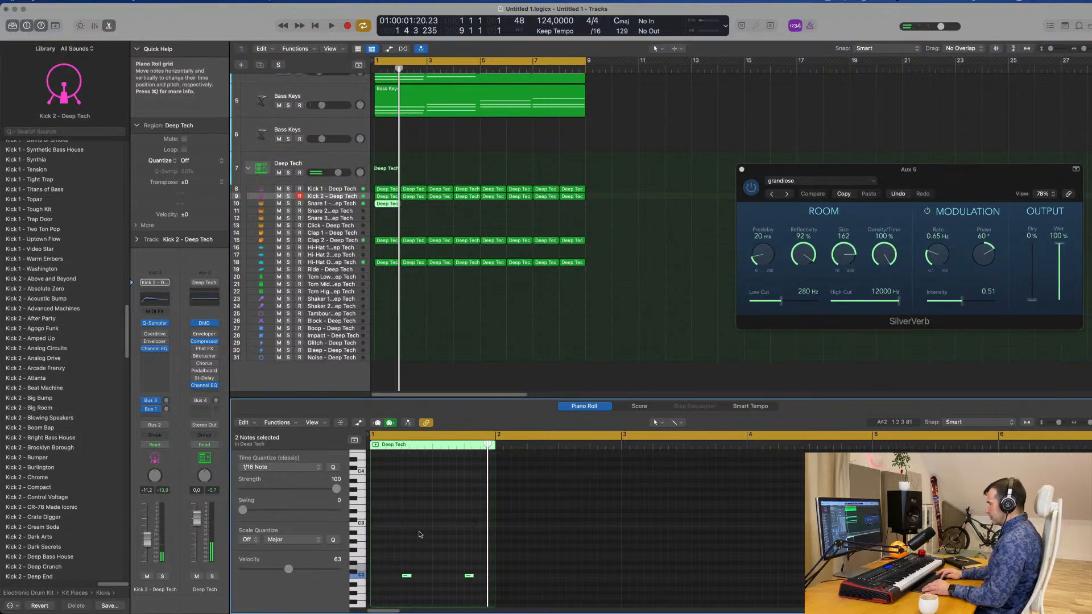
scroll(421, 556, left, 3)
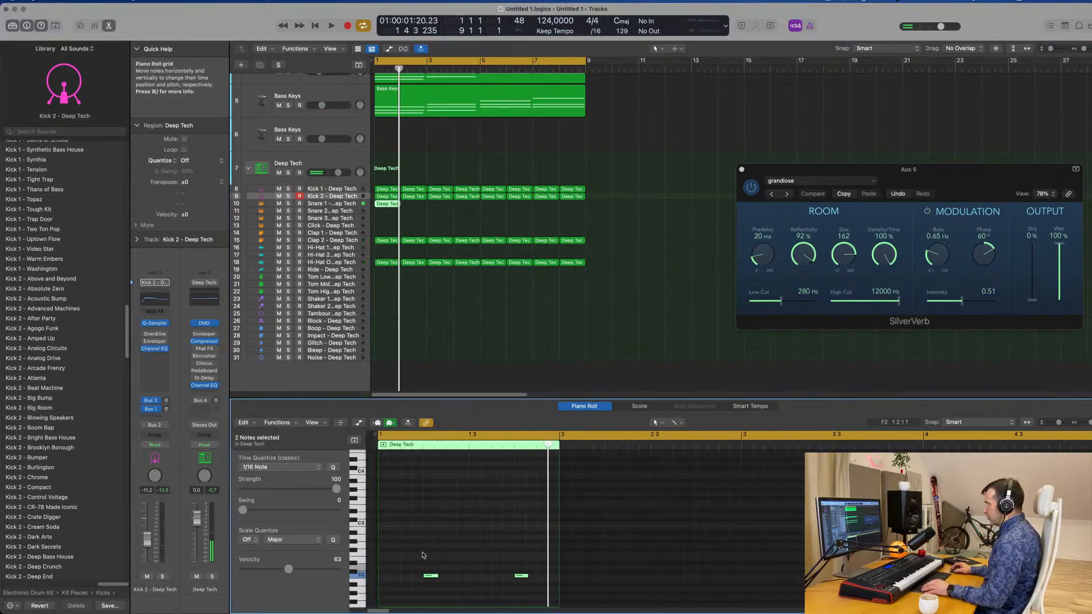
drag(428, 575, 445, 576)
key(space)
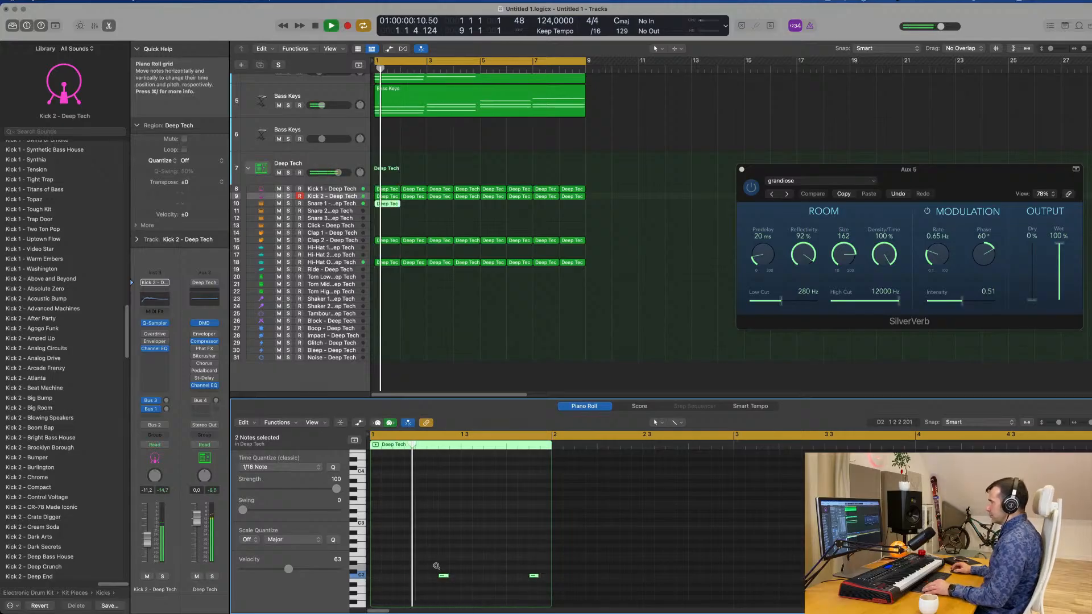
scroll(433, 568, down, 1)
key(space)
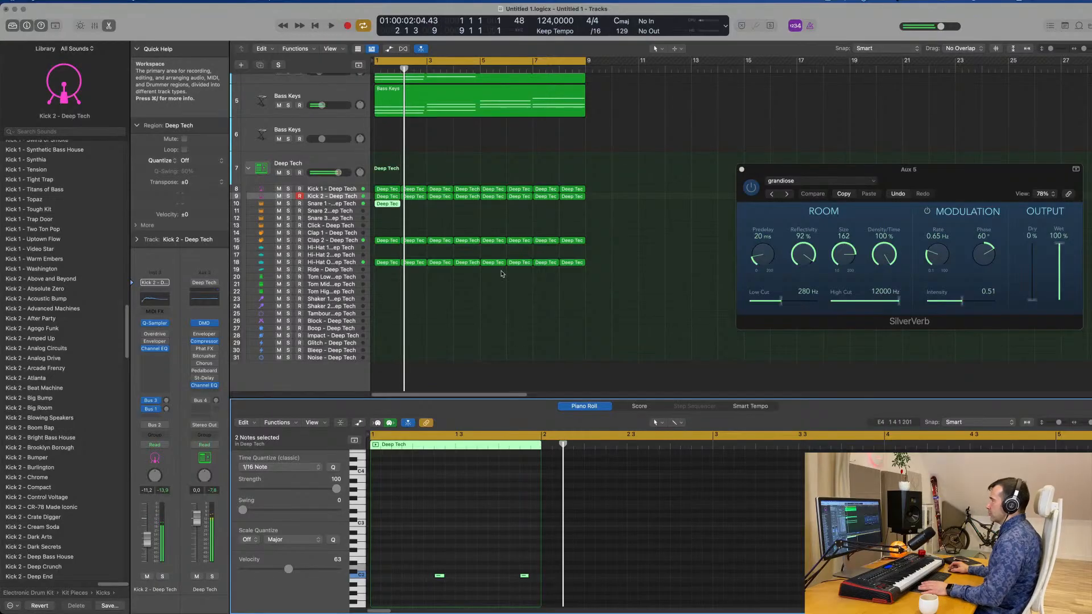
Set the Snare 1 track's volume to −17.2 dB while playing the loop.
key(space)
key(Down)
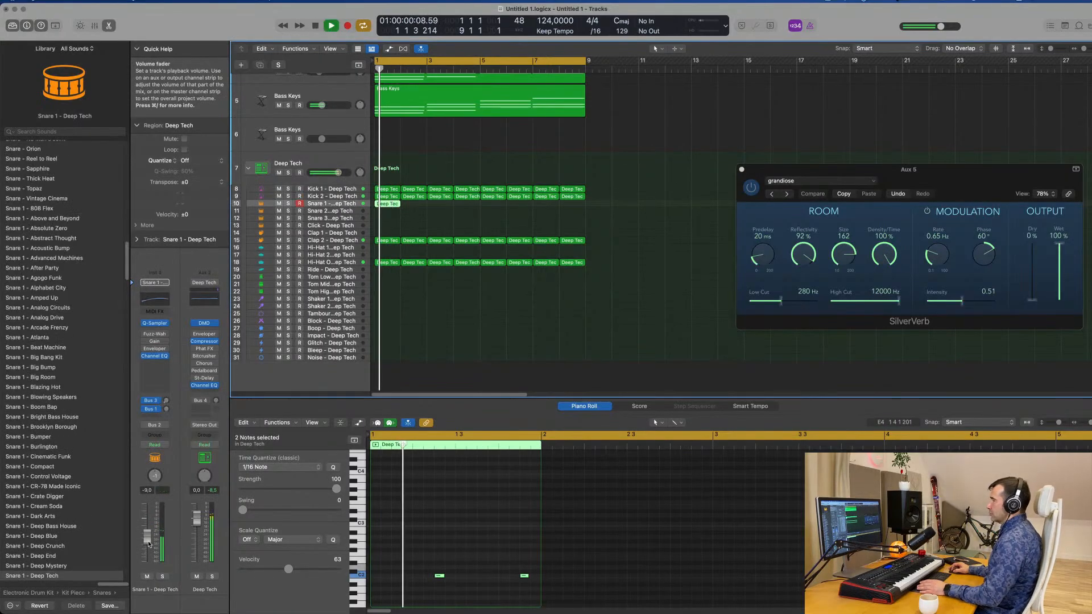
drag(146, 550, 144, 553)
key(space)
key(space)
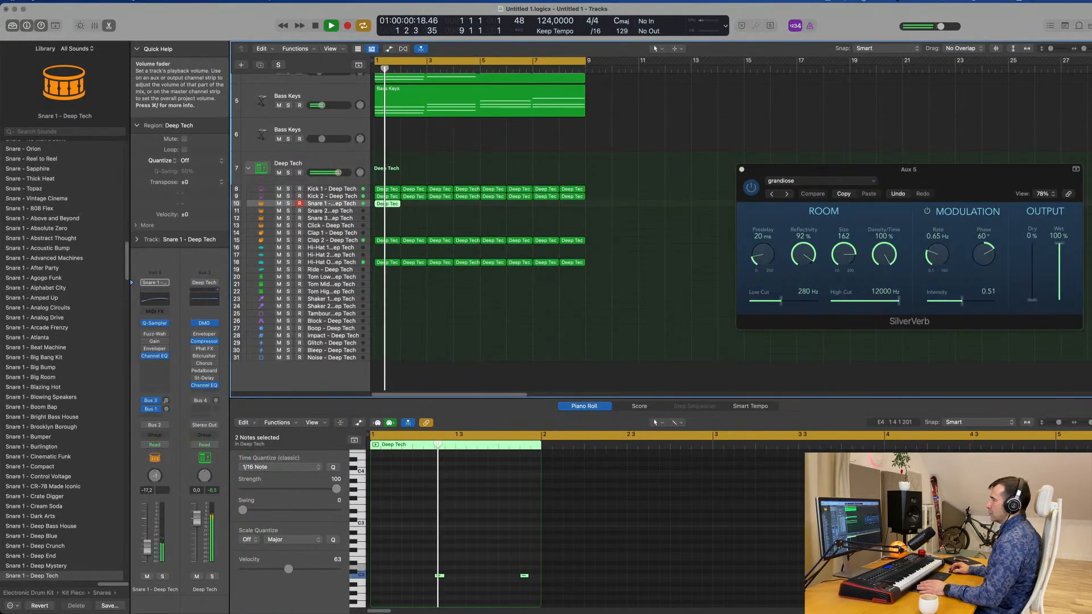
Move the second note in the Snare 1 region half a beat earlier.
key(space)
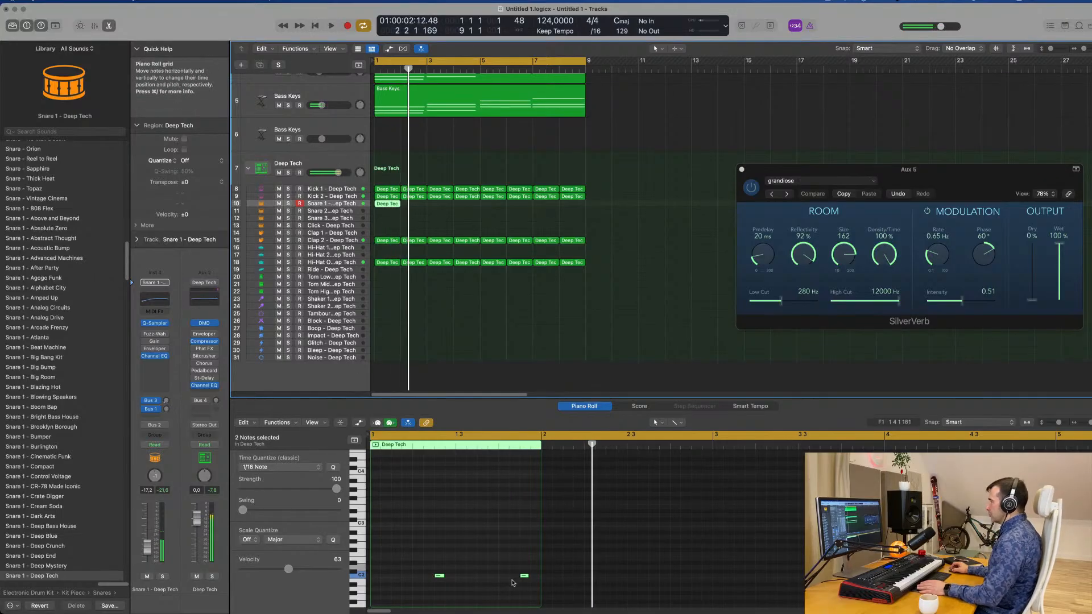
key(space)
drag(512, 563, 529, 590)
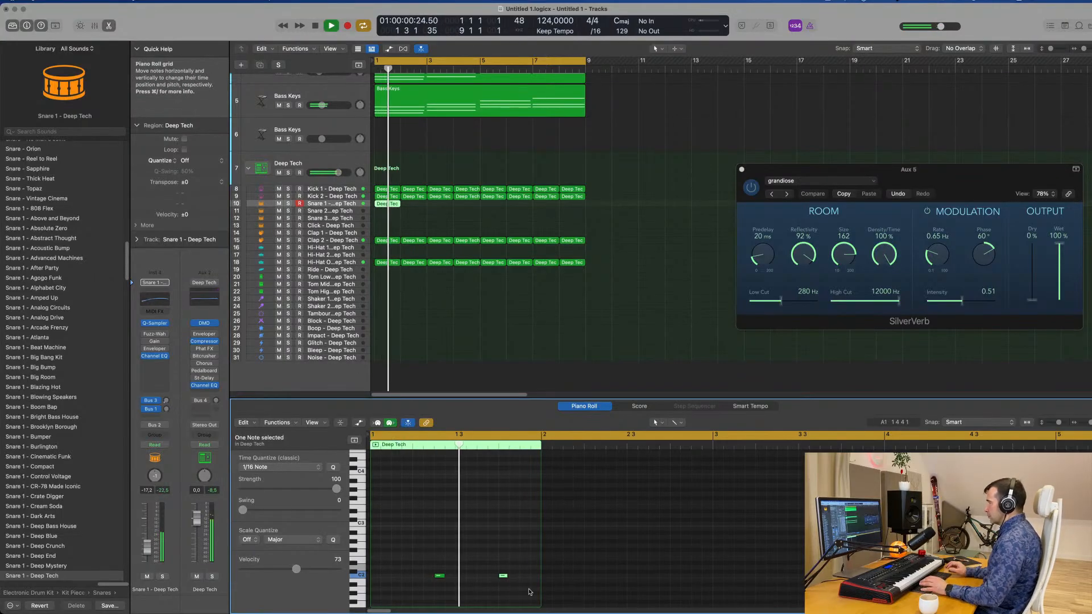
Repeat the Snare 1 region to fill bars 1 to 8.
click(381, 205)
key(super+r)
key(super+r)
key(super+r)
key(super+r)
key(super+r)
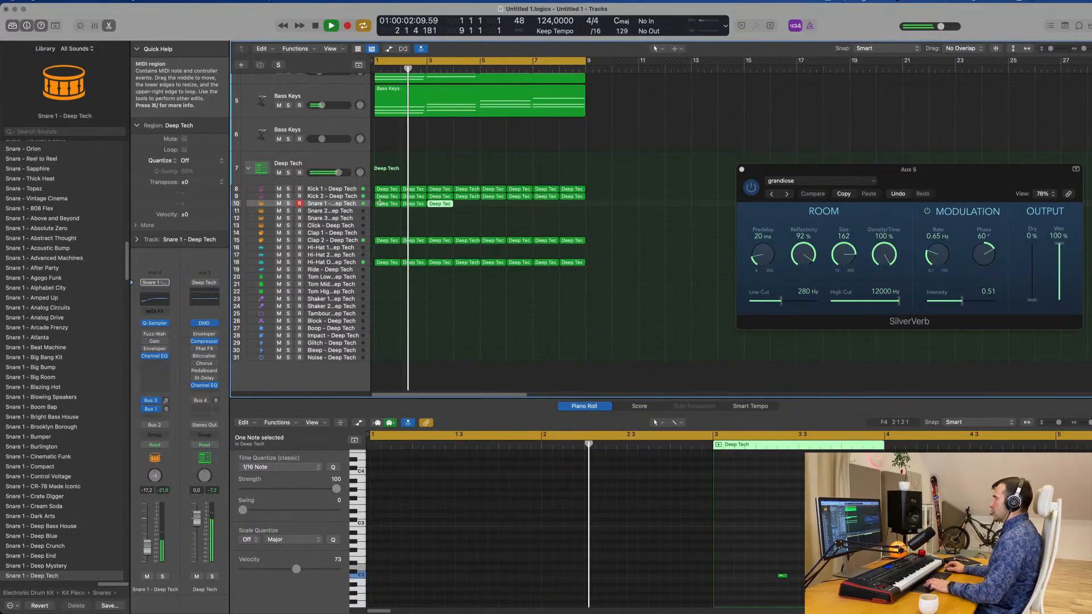
click(410, 225)
Copy the first open hi-hat region onto the Shaker 2 track at bar 1 and stop playback.
scroll(409, 229, down, 1)
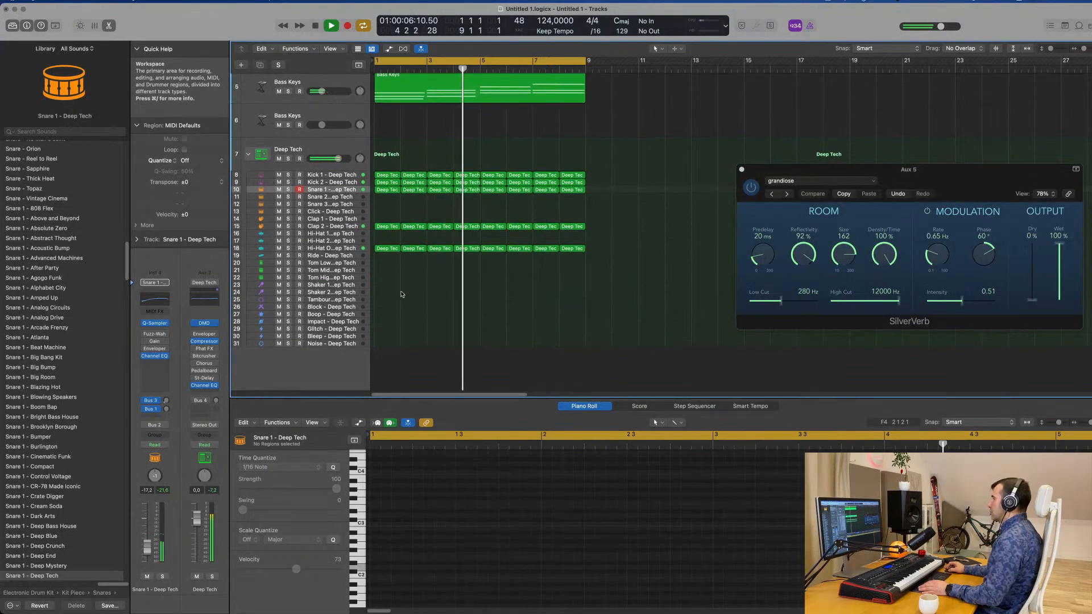
click(387, 251)
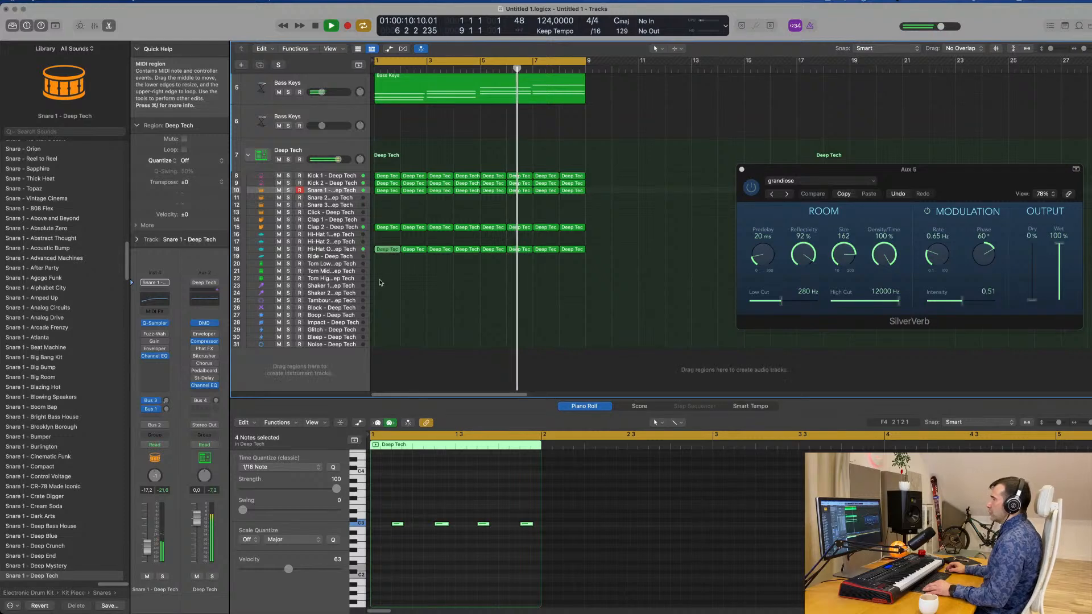
drag(384, 253, 384, 295)
key(space)
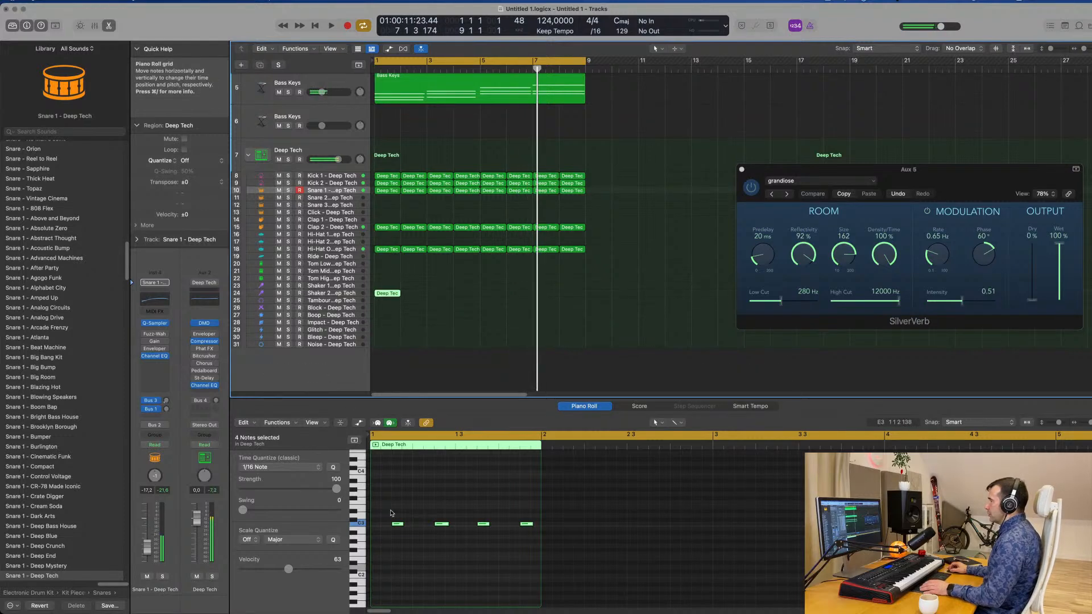
Duplicate the C3 notes in the Shaker 2 region to fill the bar with a continuous sixteenth-note pattern.
drag(387, 508, 549, 576)
scroll(401, 528, up, 3)
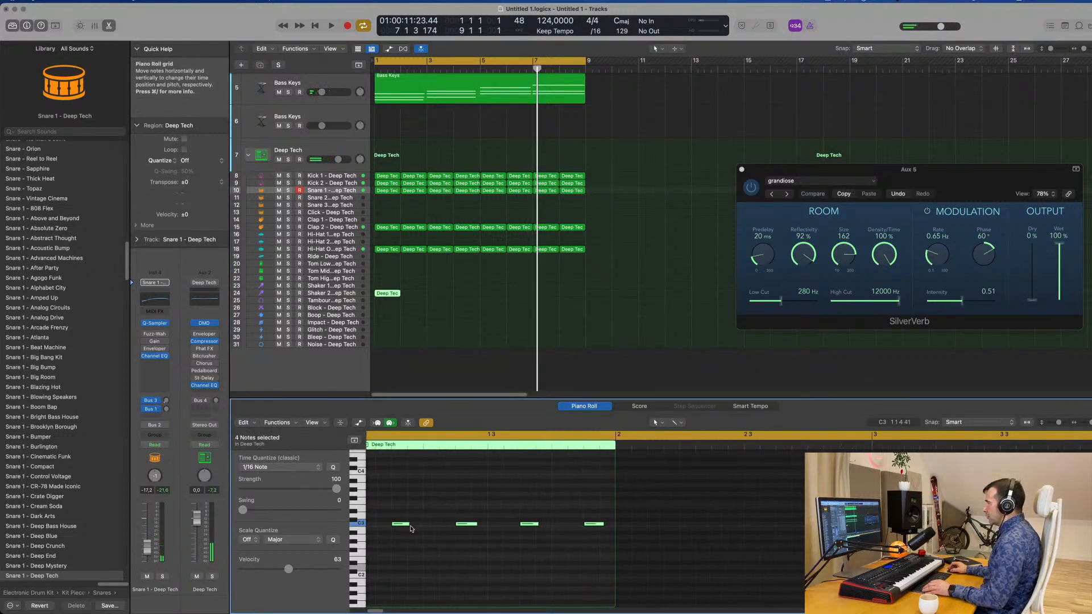
mouse_move(409, 525)
mouse_down()
mouse_move(377, 524)
mouse_move(428, 528)
mouse_up()
scroll(407, 527, left, 2)
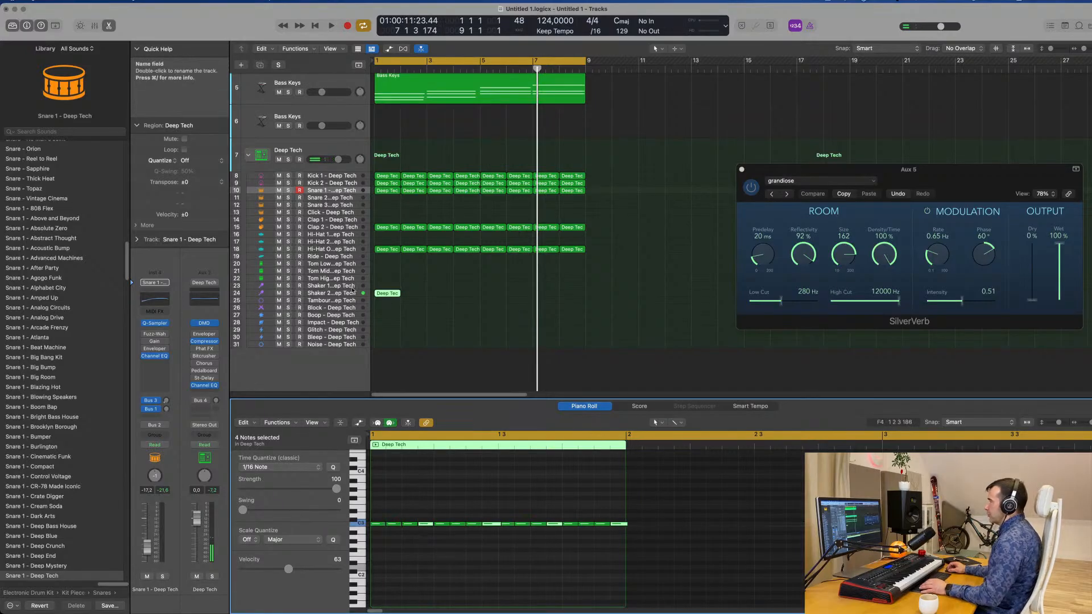
Play the loop with the Shaker 2 track selected and repeat its region to fill bars 1 to 8.
click(350, 293)
key(space)
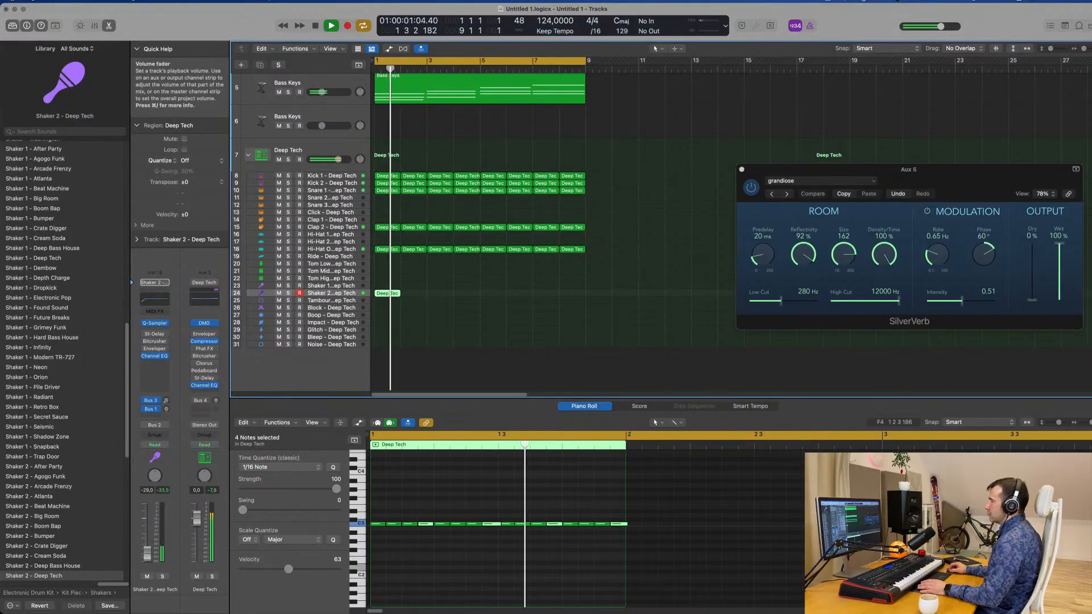
drag(459, 294, 379, 303)
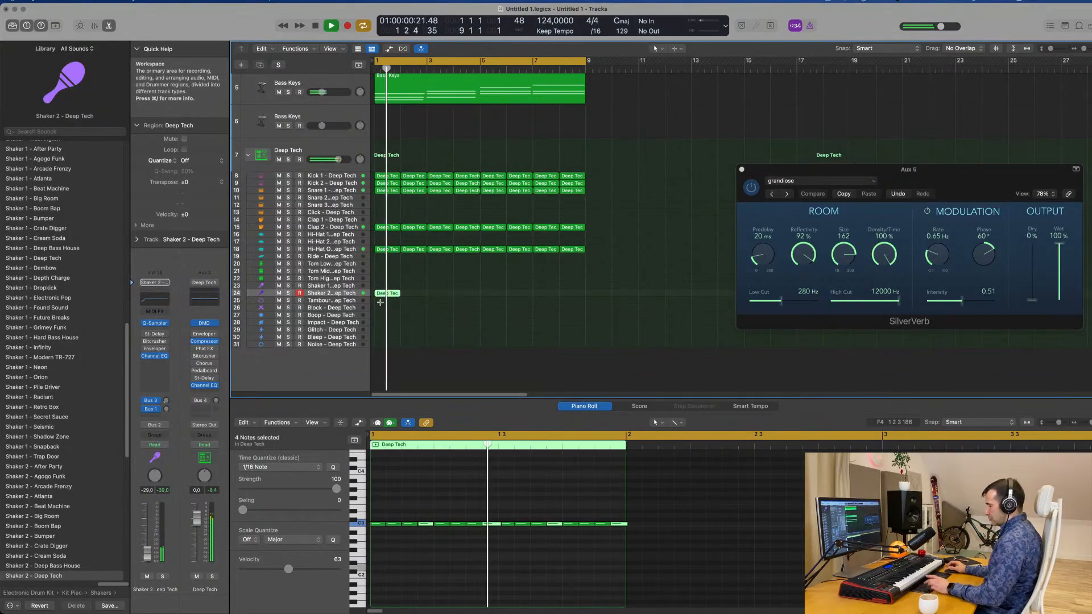
key(super+r)
key(super+r)
key(super+r)
key(super+r)
key(super+r)
key(super+r)
key(super+r)
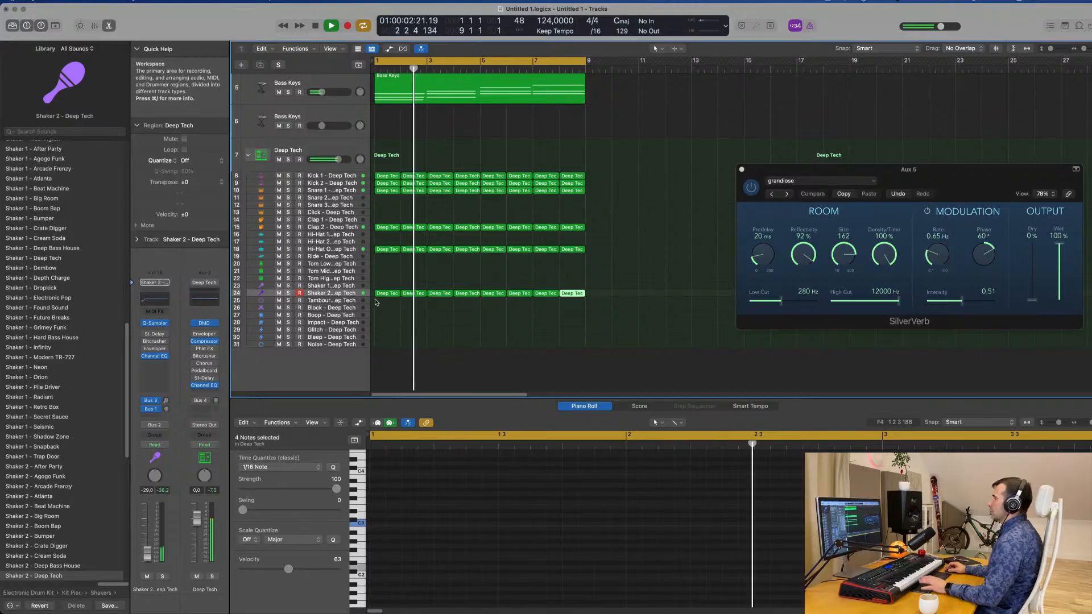
Enable Stereo Delay on the Shaker 2 track and set its left and right output mix to 100%.
click(156, 336)
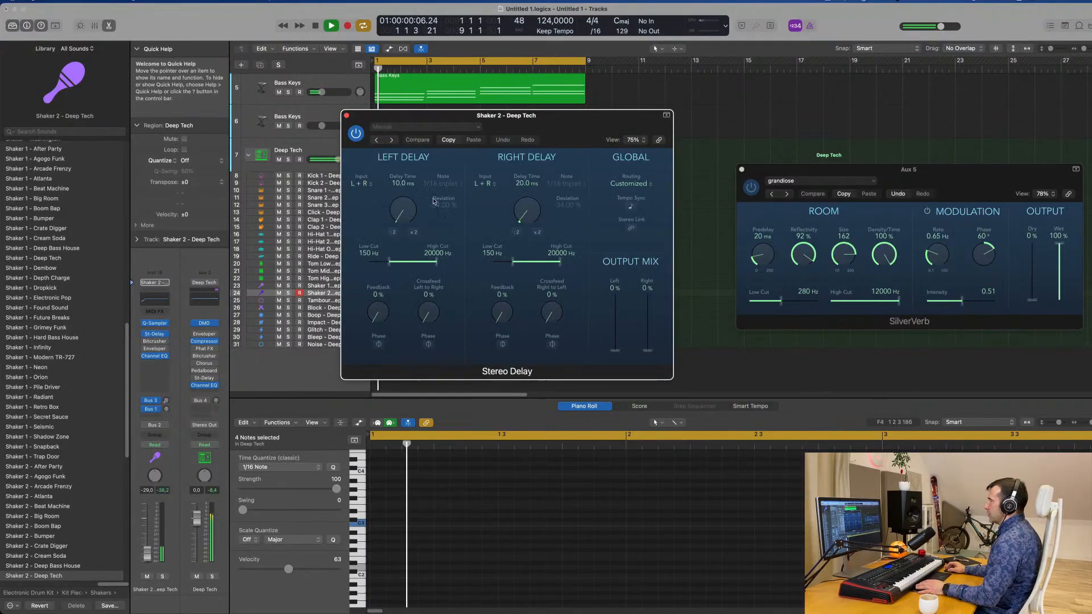
drag(615, 350, 648, 282)
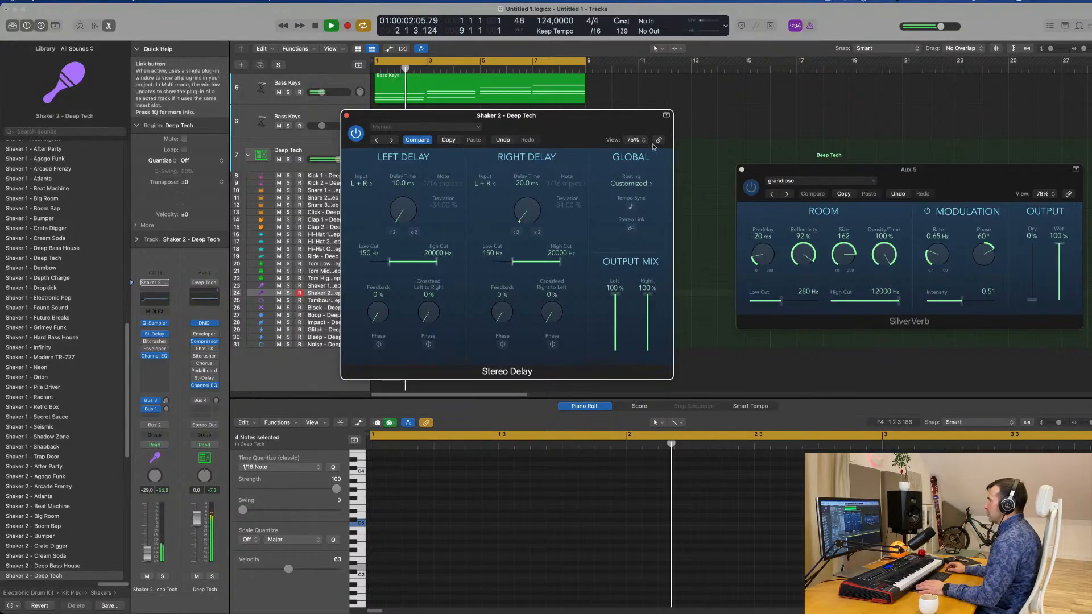
drag(537, 116, 652, 146)
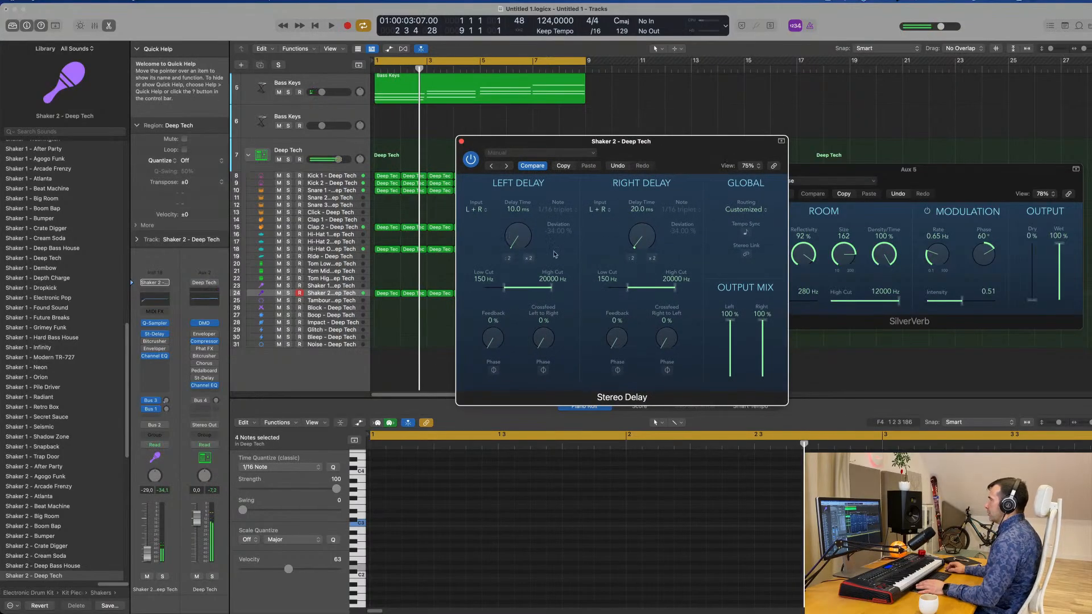
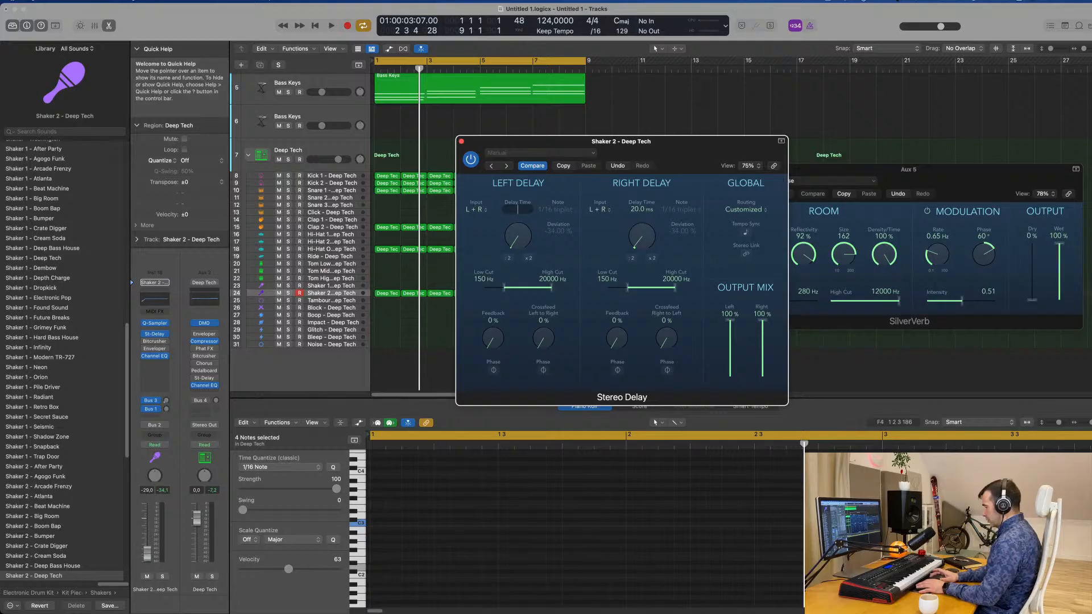
Set the Shaker 2 Stereo Delay times to 5 ms left and 10 ms right, audition the result and close the plug-in.
key(Return)
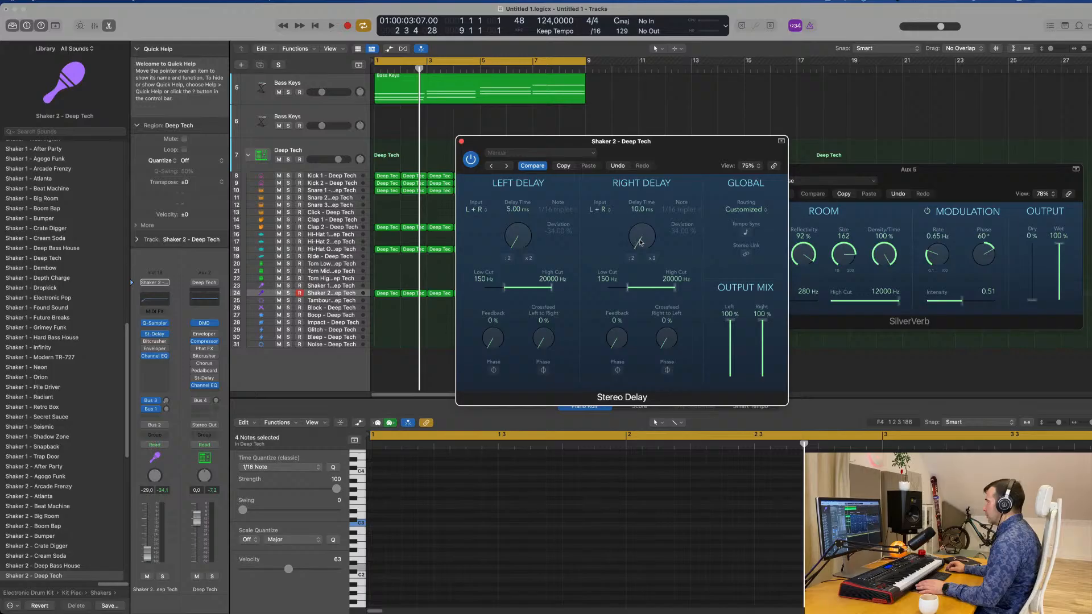
key(space)
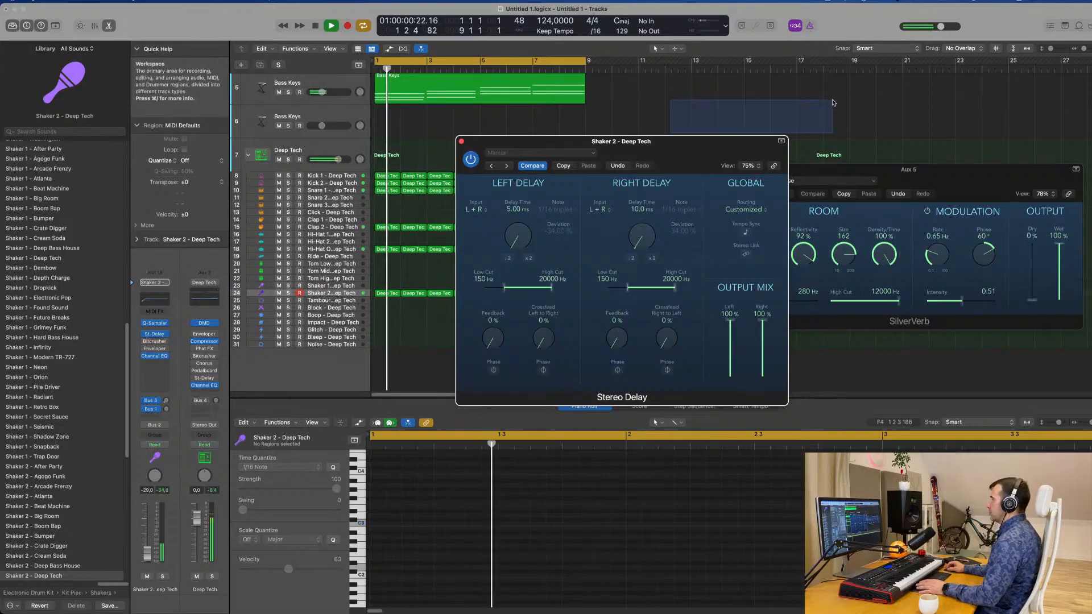
drag(588, 159, 555, 246)
click(438, 246)
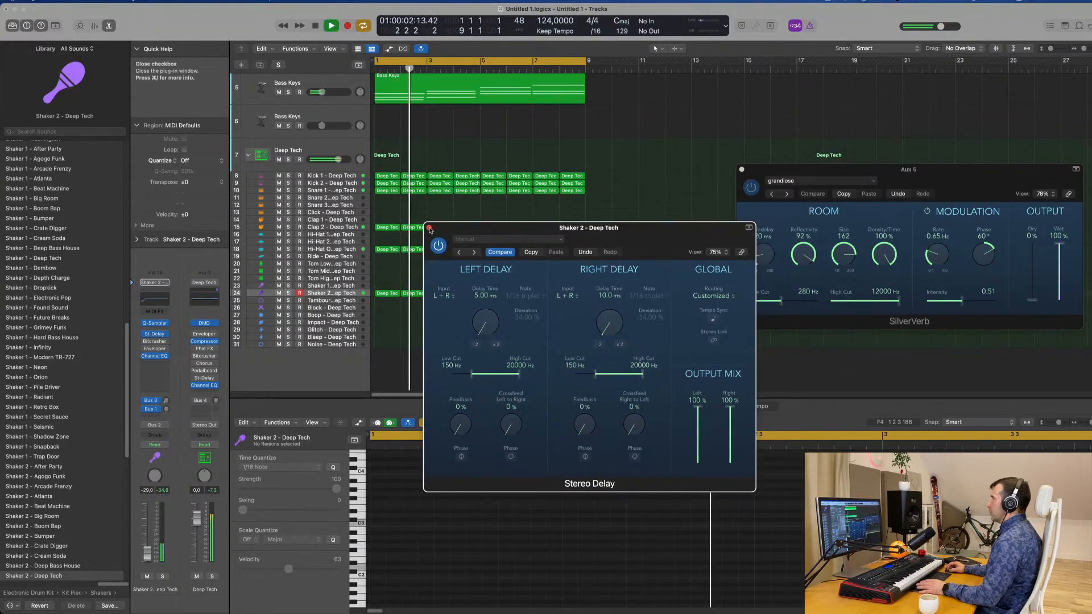
click(429, 228)
Audition the loop and lower the Shaker 2 channel volume to -33 dB.
key(space)
key(space)
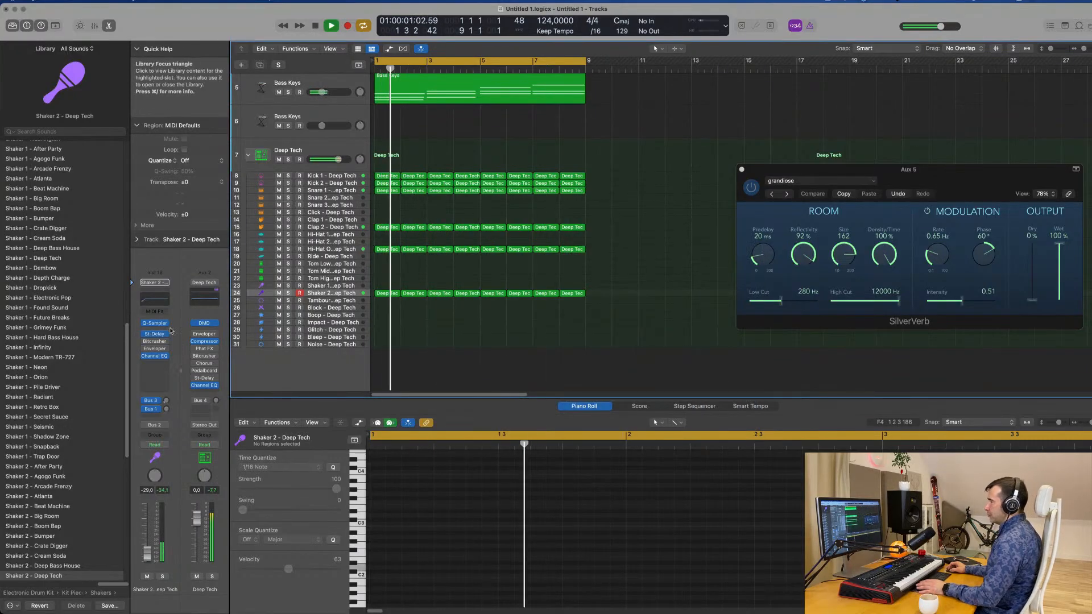
key(space)
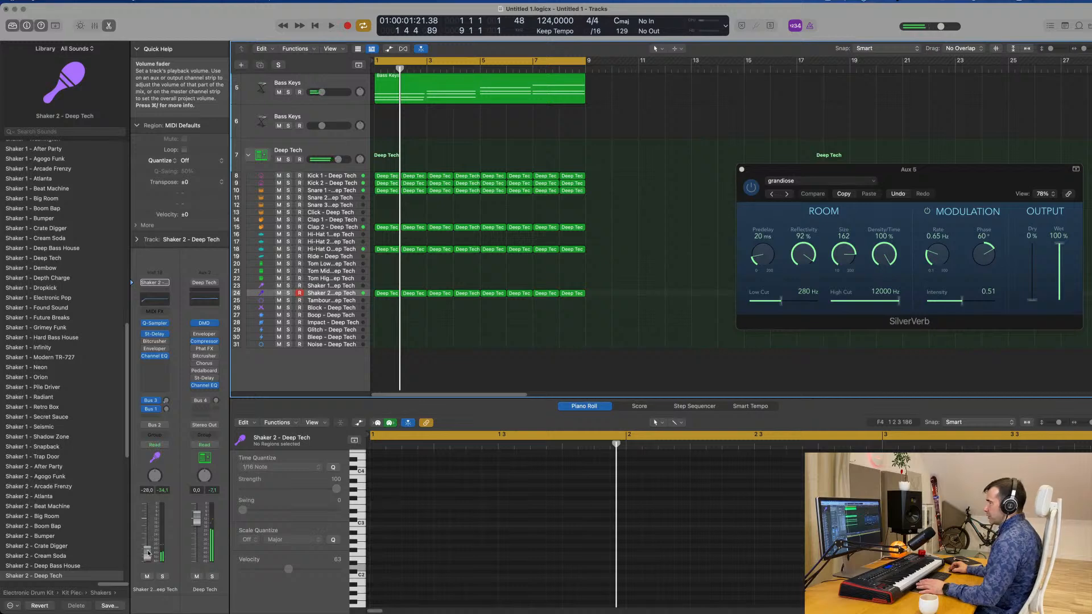
key(space)
drag(148, 553, 149, 556)
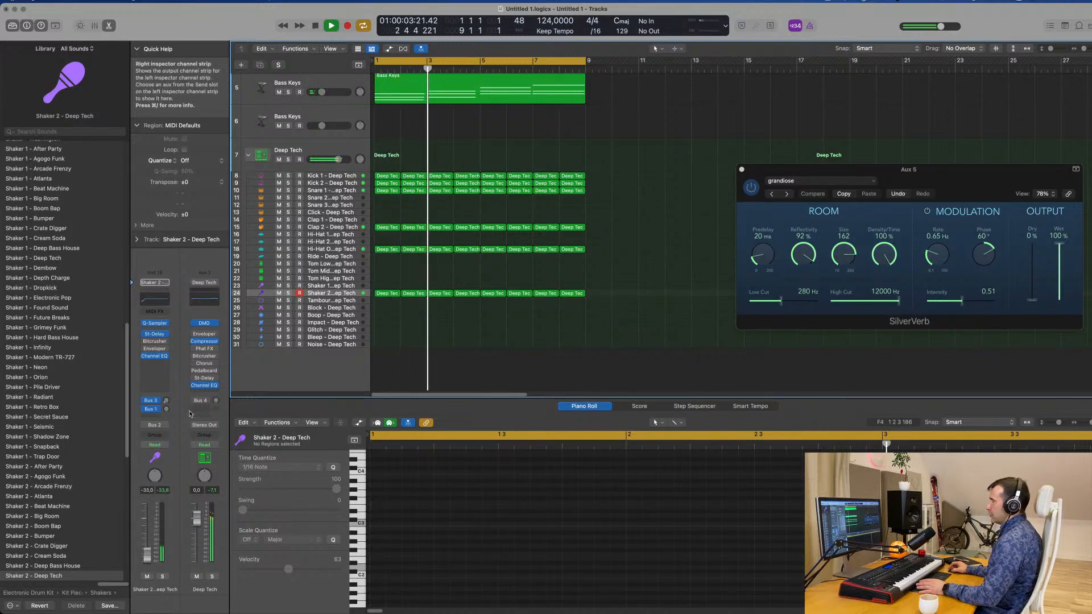
key(space)
key(space)
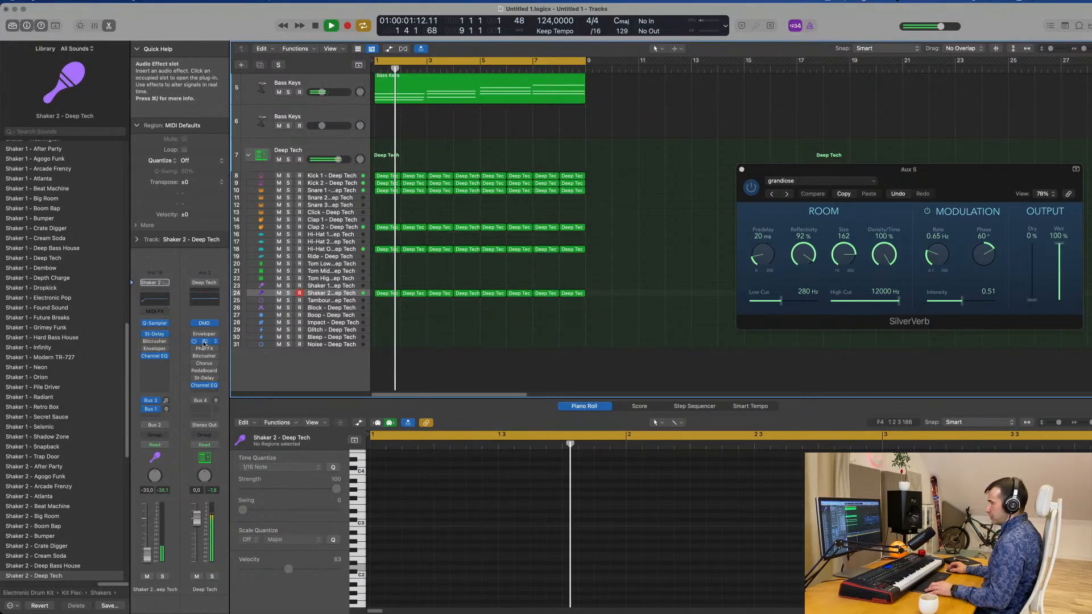
Copy the Compressor from the Deep Tech channel to Shaker 2 and set its side chain to Kick 1 - Deep Tech (Inst 2).
drag(204, 344, 153, 373)
click(154, 370)
click(731, 128)
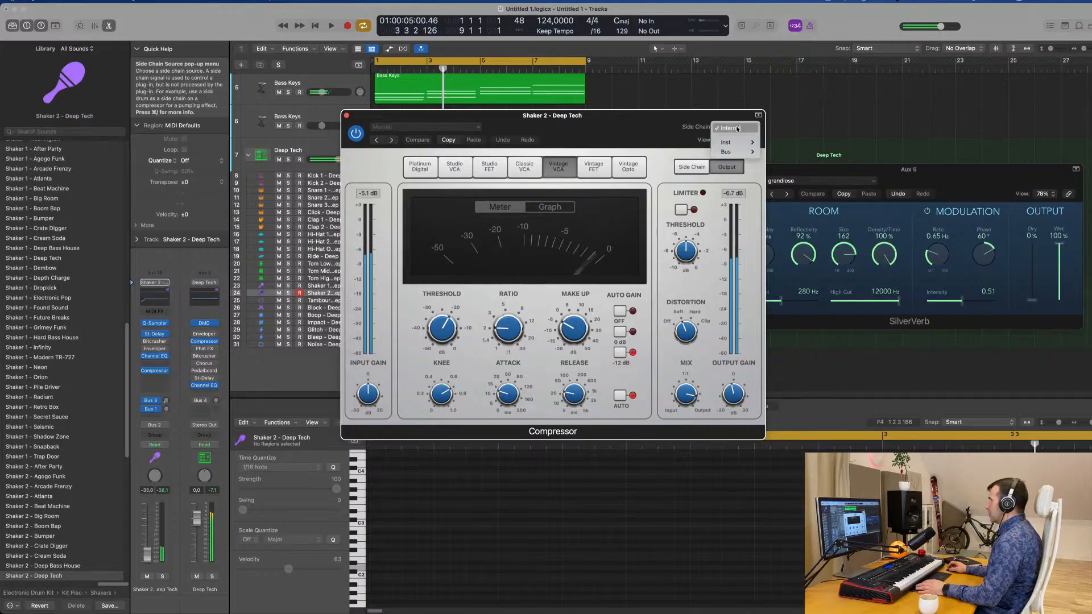
mouse_move(741, 150)
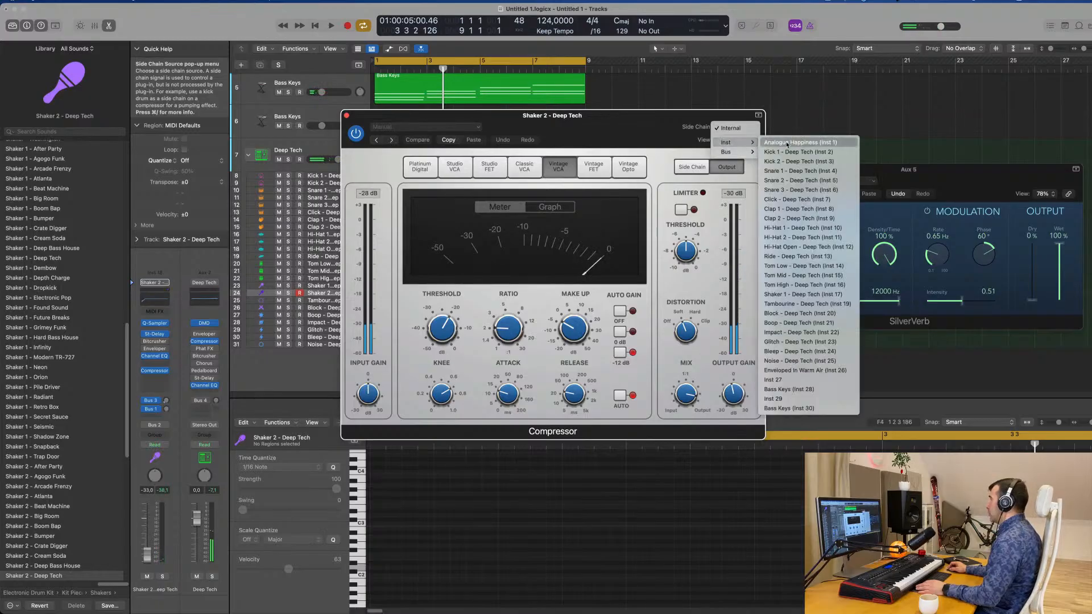
click(787, 152)
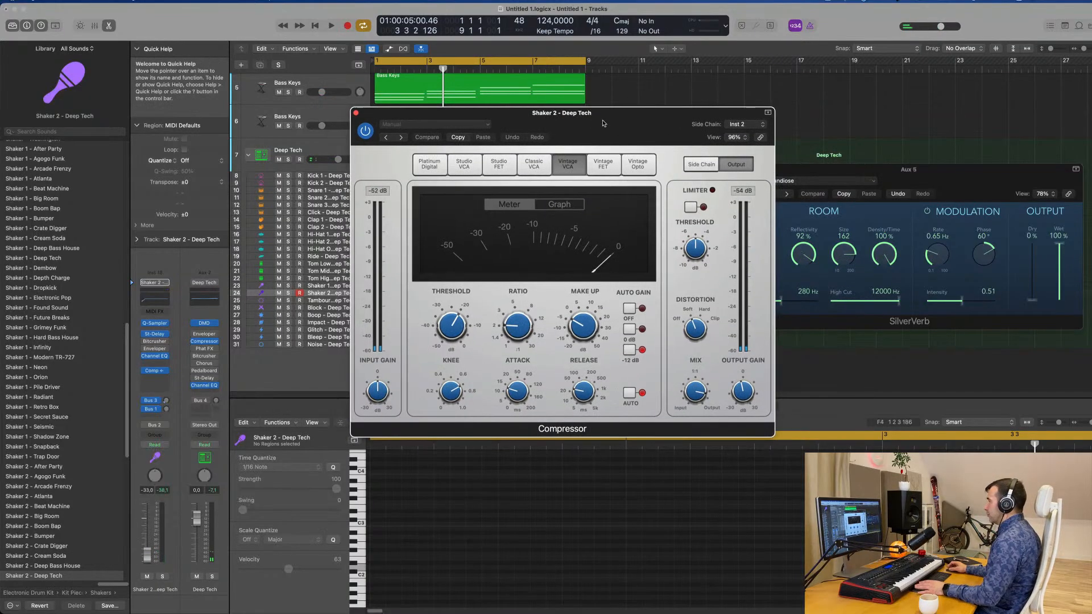
Lower the Shaker 2 compressor's threshold during playback and set the channel volume to -42 dB.
key(space)
drag(448, 326, 449, 364)
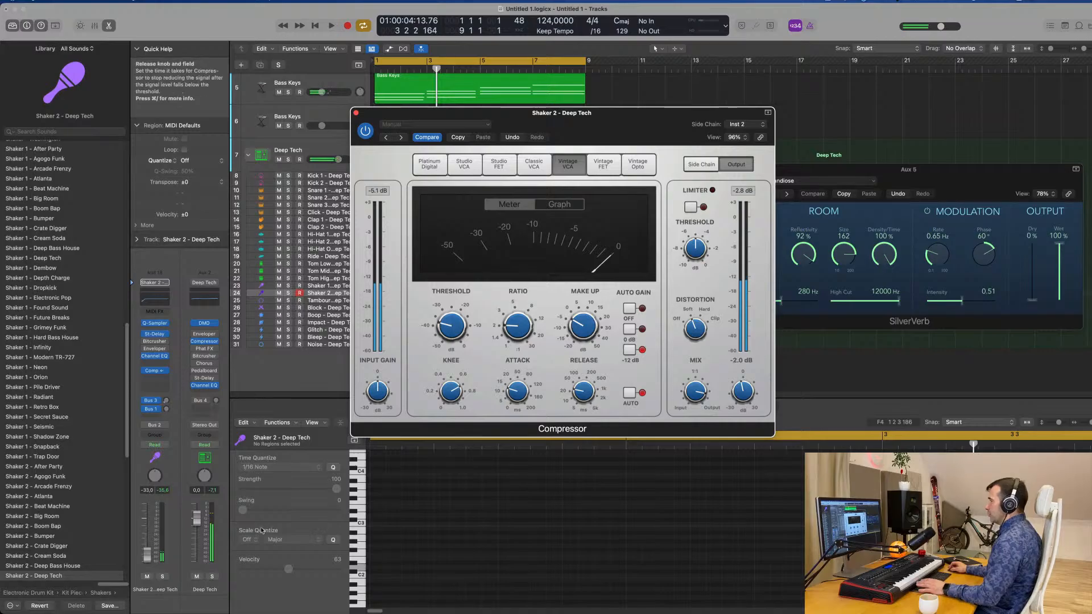
drag(147, 553, 147, 560)
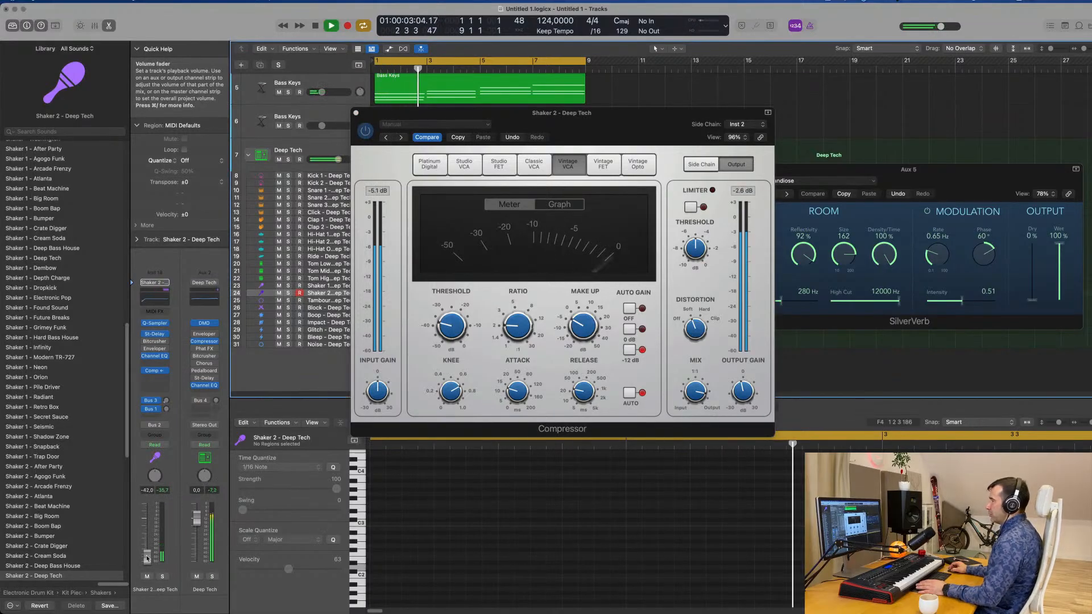
Enable the high-pass band at 4080 Hz with a 36 dB/Oct slope in the Shaker 2 Channel EQ and close it.
click(159, 300)
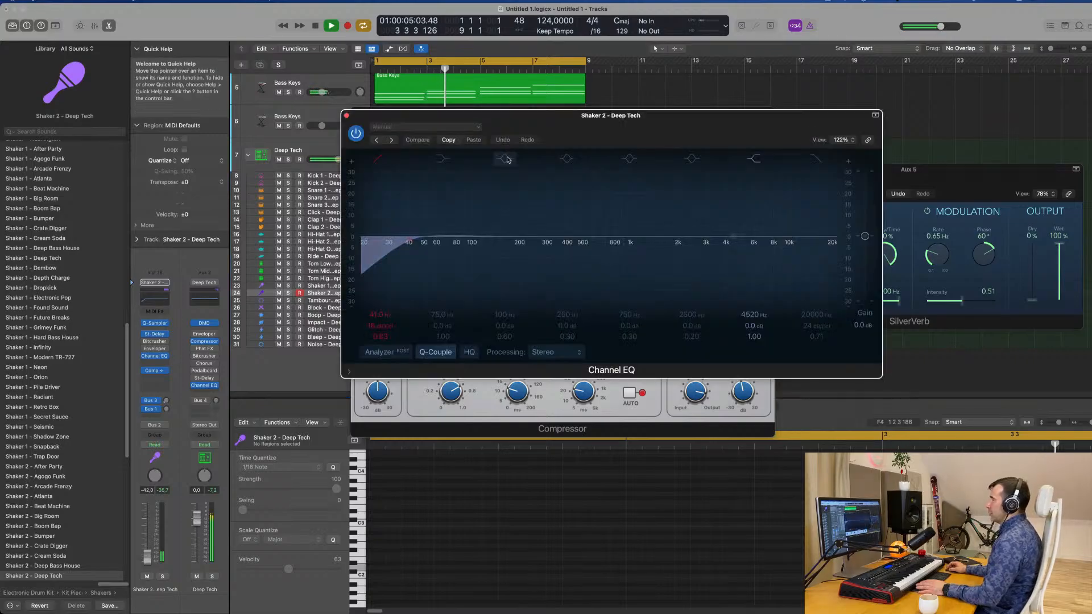
drag(370, 235, 722, 234)
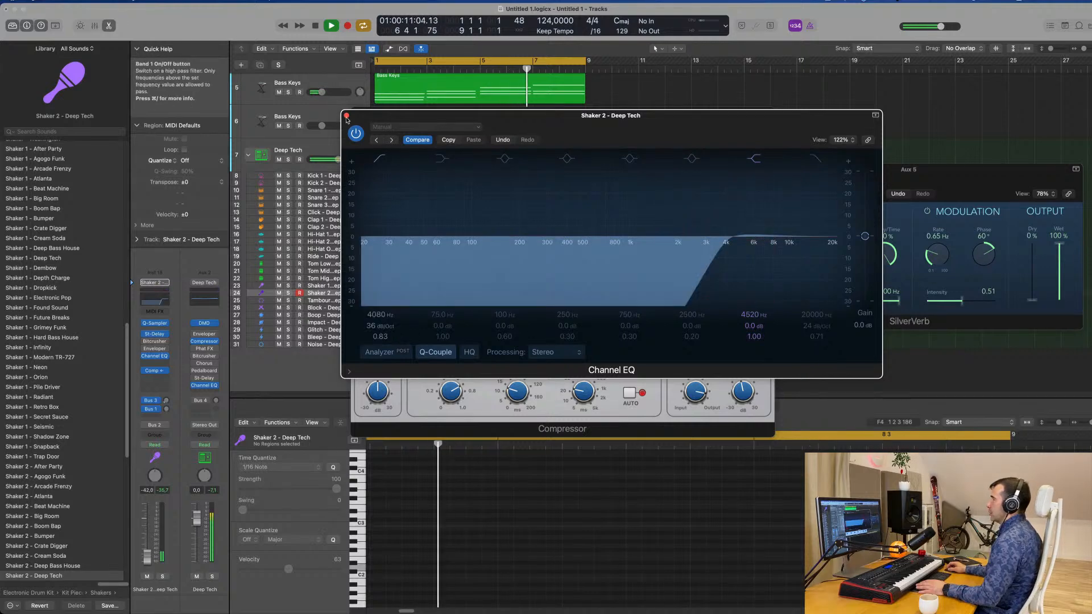
click(346, 115)
Set the Shaker 2 channel volume to -41 dB and close its compressor.
drag(147, 558, 147, 557)
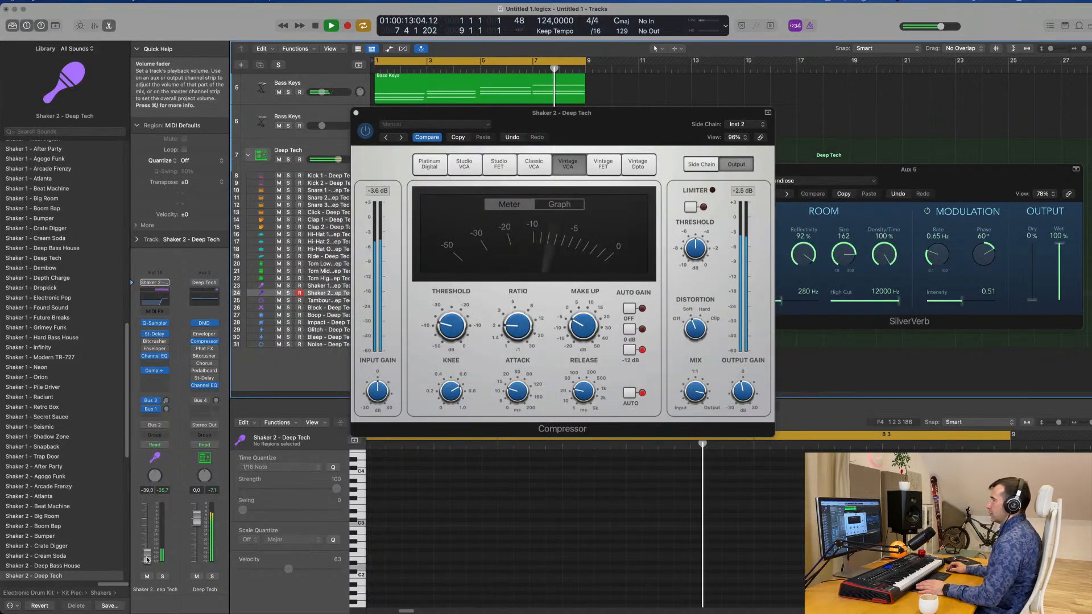
drag(355, 113, 325, 147)
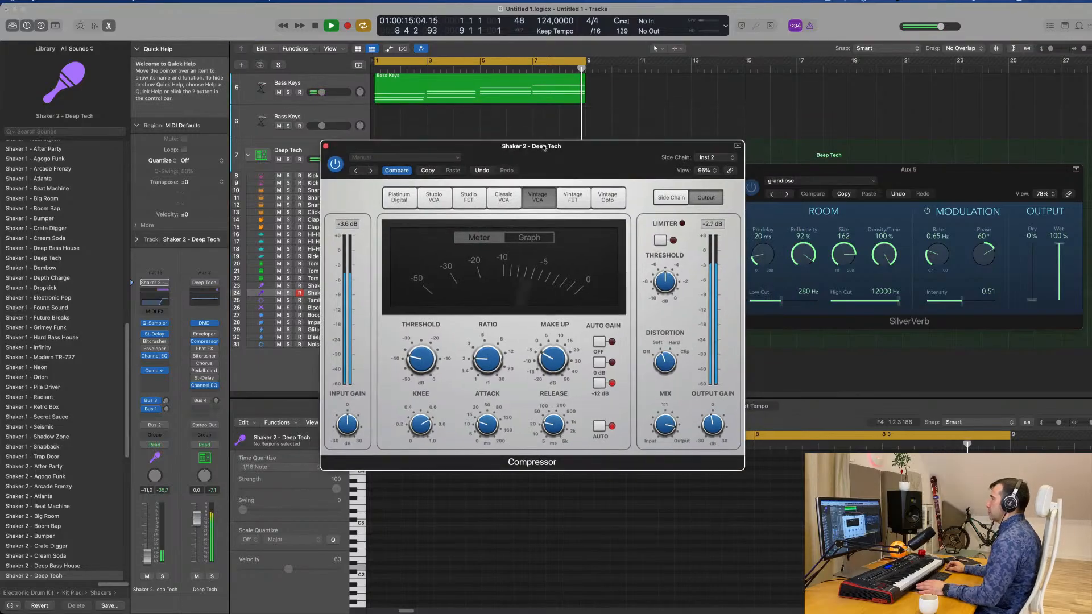
click(325, 146)
Load the Water Keys preset in Alchemy on the empty Bass Keys track 6.
scroll(643, 165, up, 5)
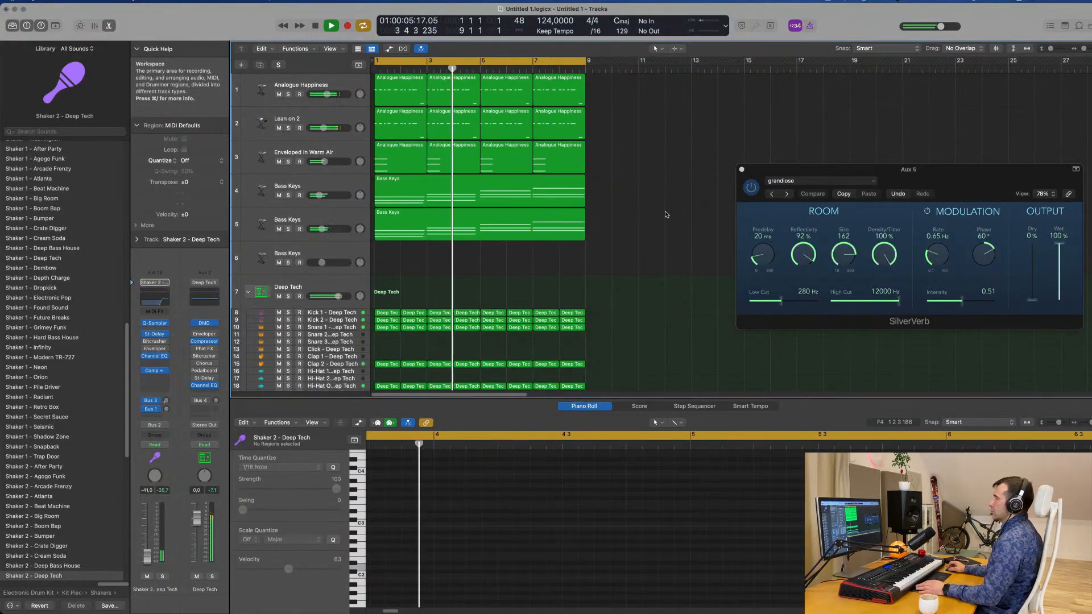
click(336, 253)
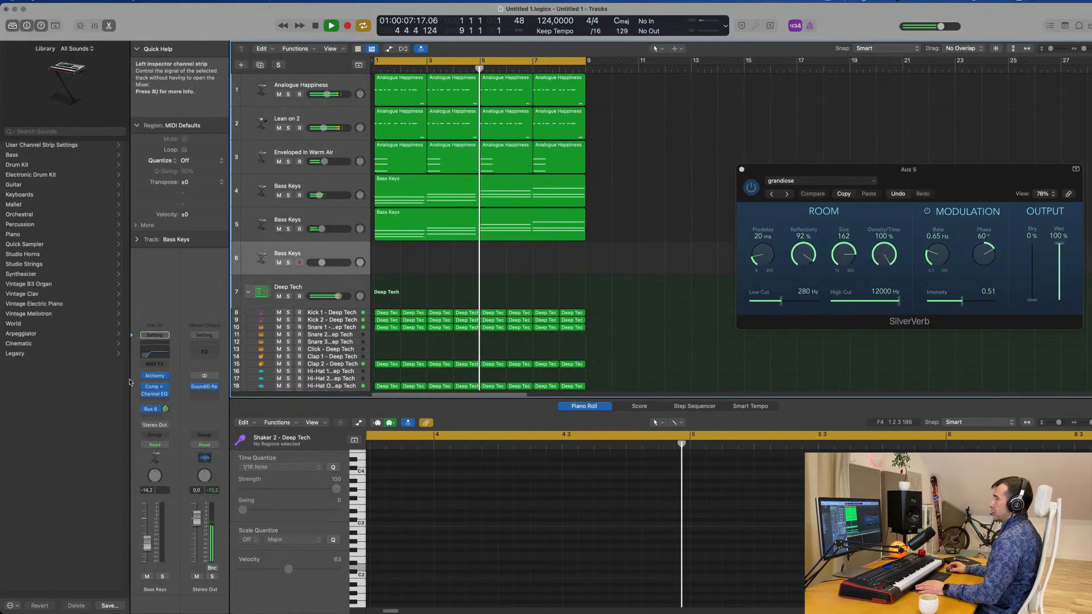
click(155, 377)
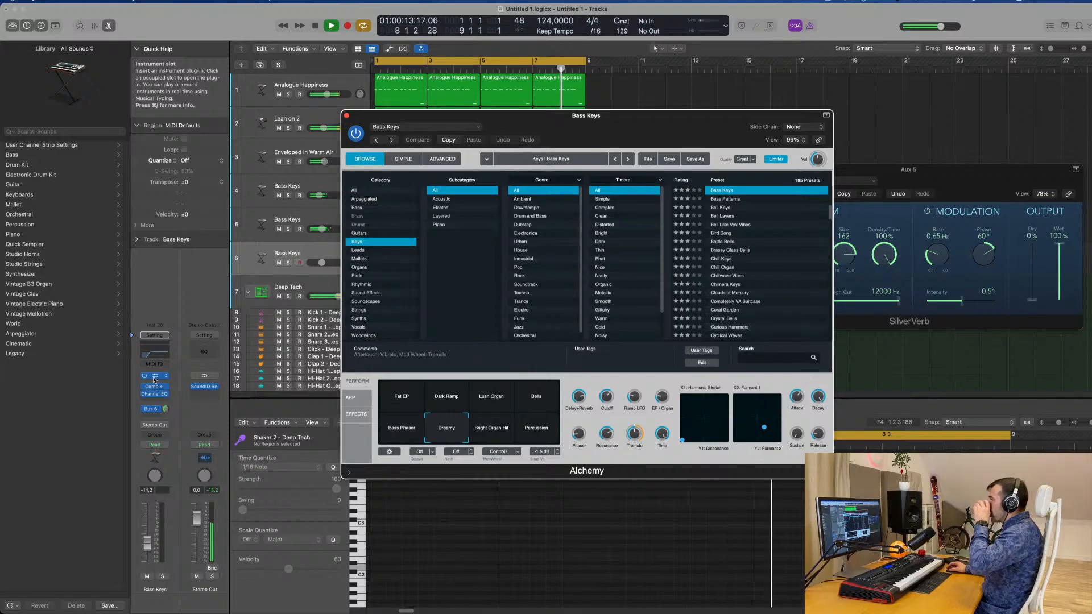
scroll(762, 261, down, 20)
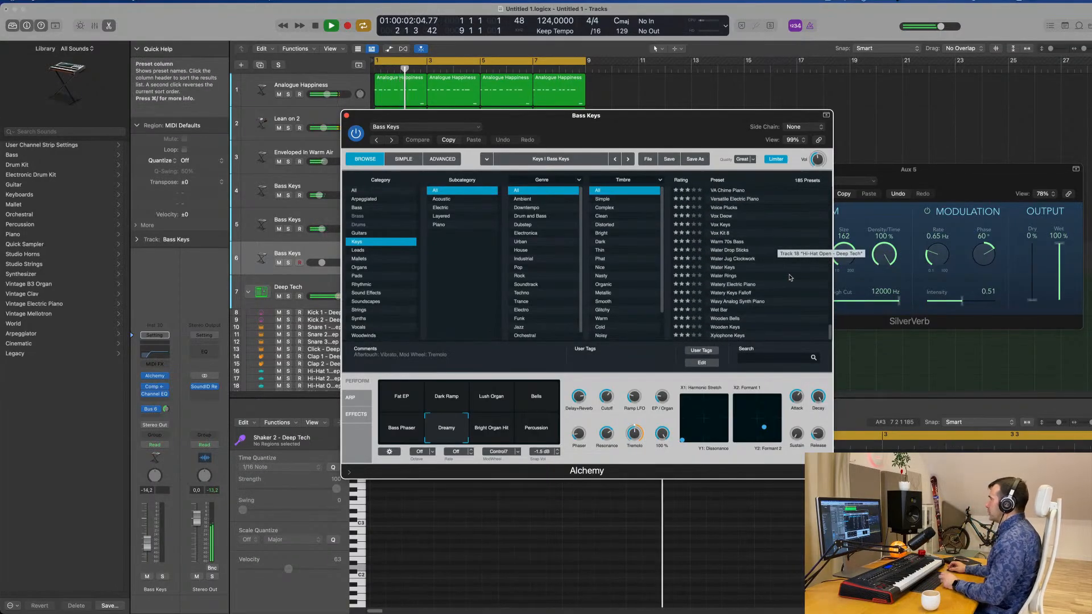
click(728, 267)
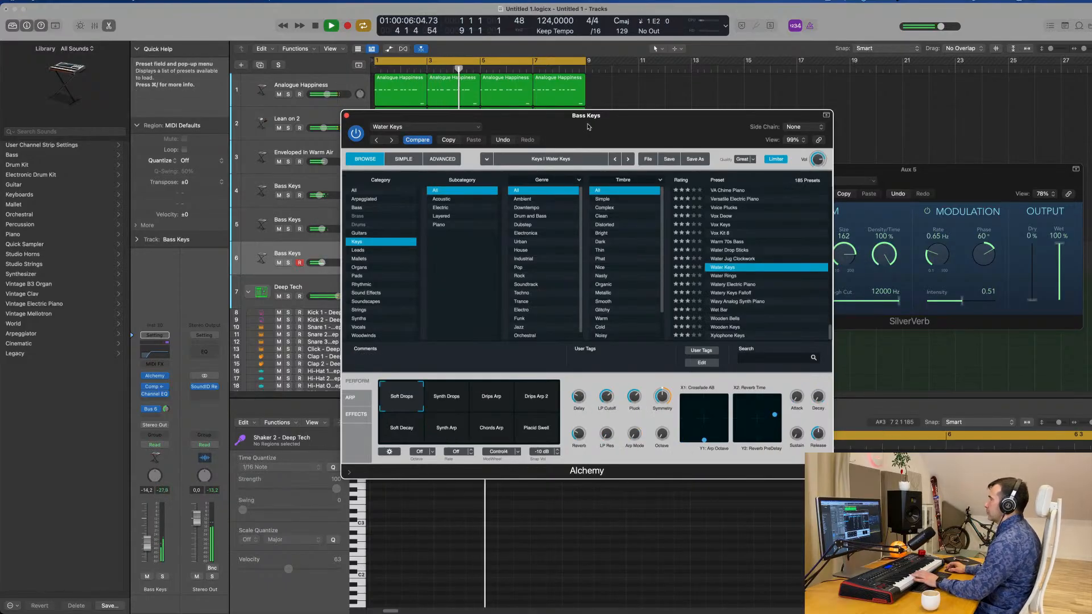
drag(589, 126, 719, 136)
Raise track 6's volume to -1.7 dB and audition Alchemy's Synth Drops, Drips Arp 2 and Drips Arp snapshots.
drag(146, 543, 148, 522)
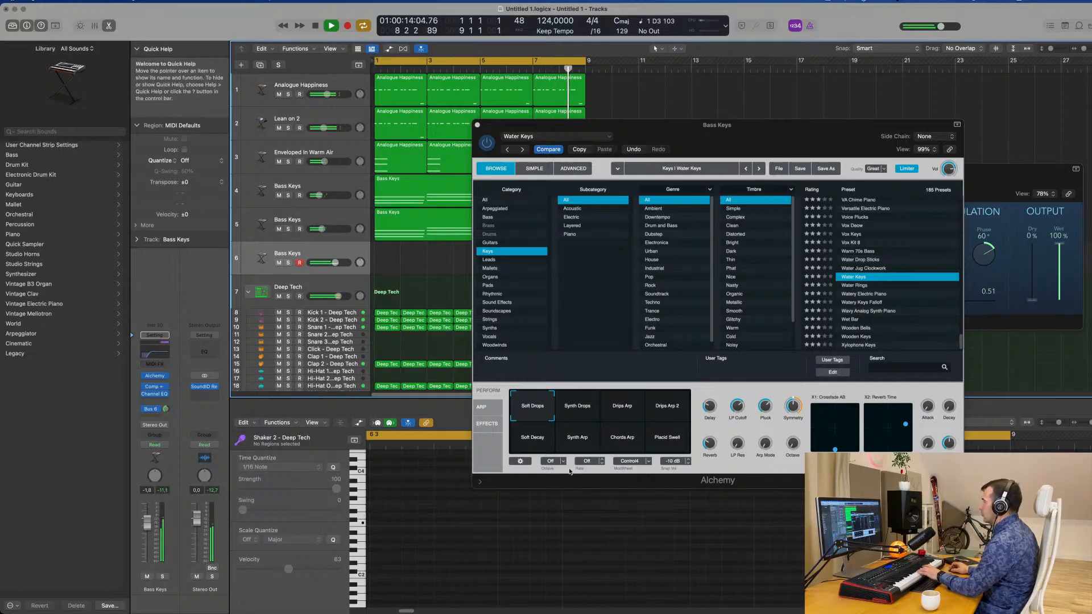
click(583, 412)
click(660, 416)
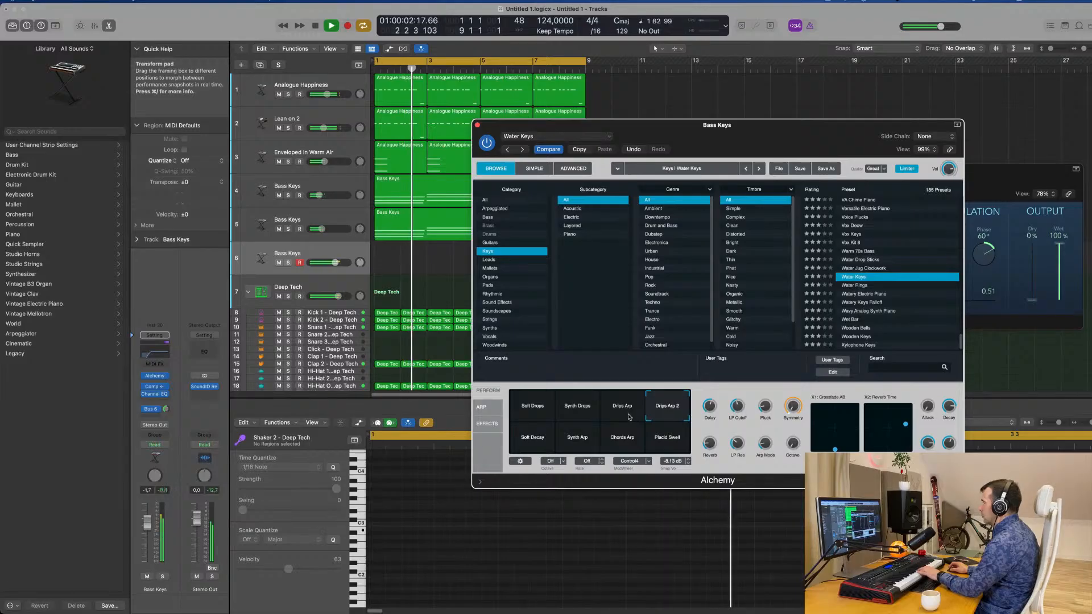
click(626, 415)
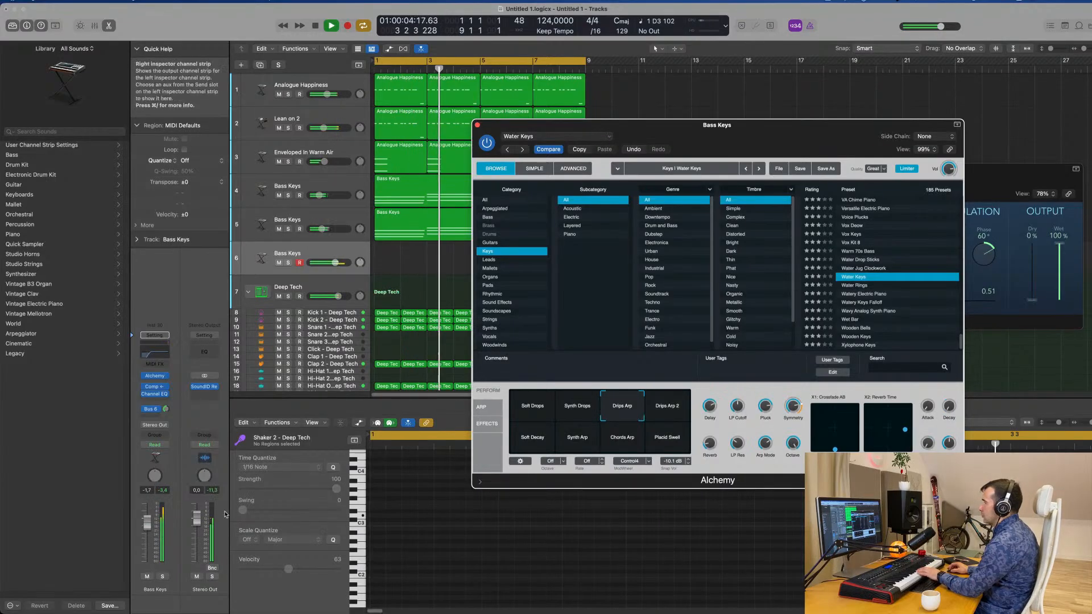
Lower track 6's volume to -6.4 dB and adjust its Bus 6 reverb send.
drag(147, 522, 147, 533)
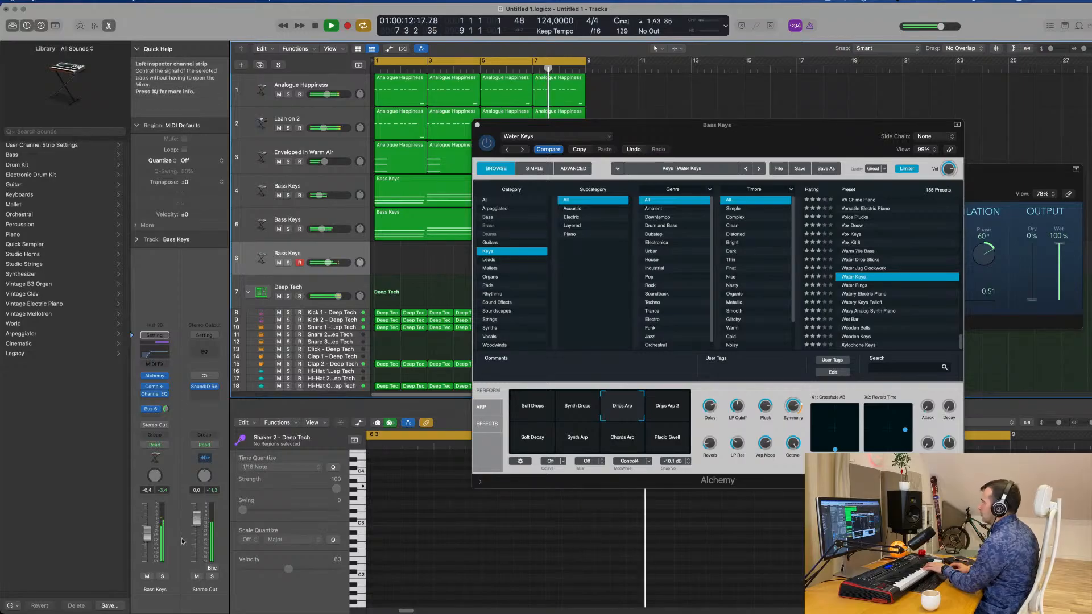
click(166, 410)
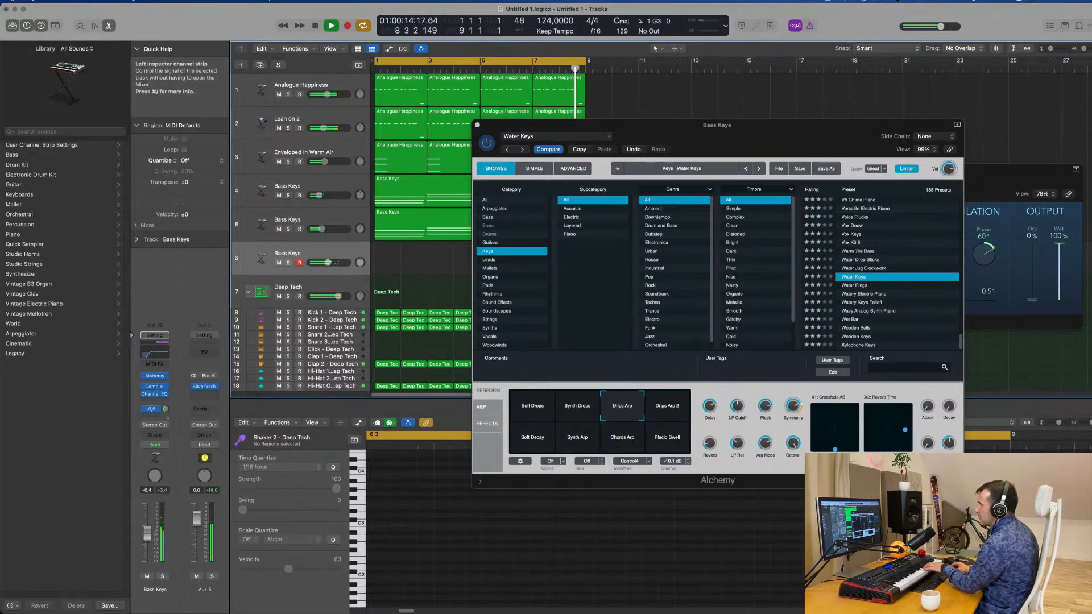
drag(167, 418, 168, 416)
Audition the Drips Arp 2, Soft Decay, Synth Arp and Chords Arp snapshots, raising track 6's volume to -2.5 dB.
click(667, 411)
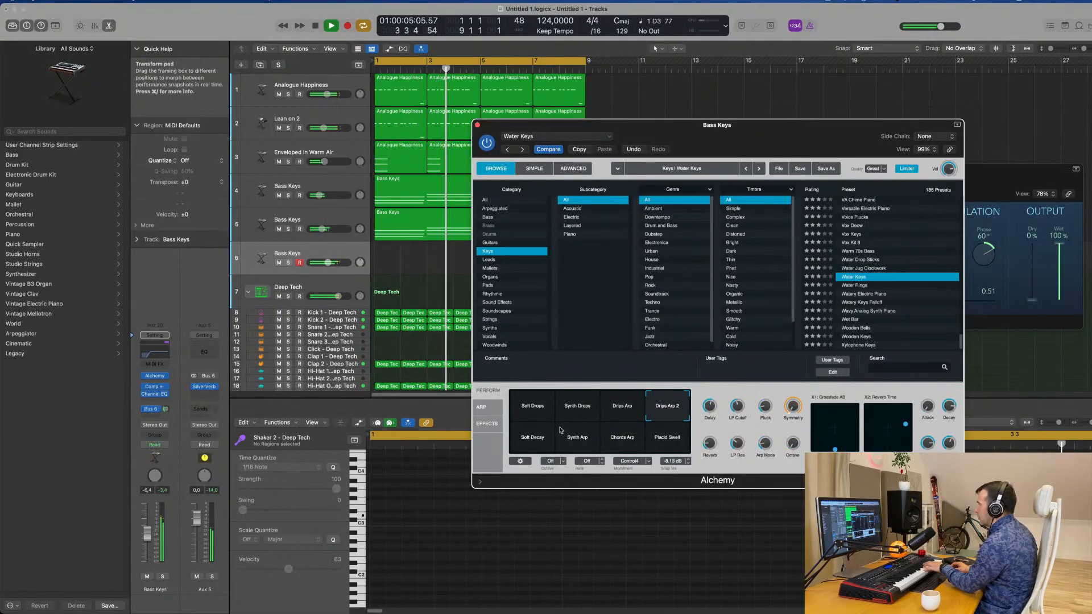
click(538, 439)
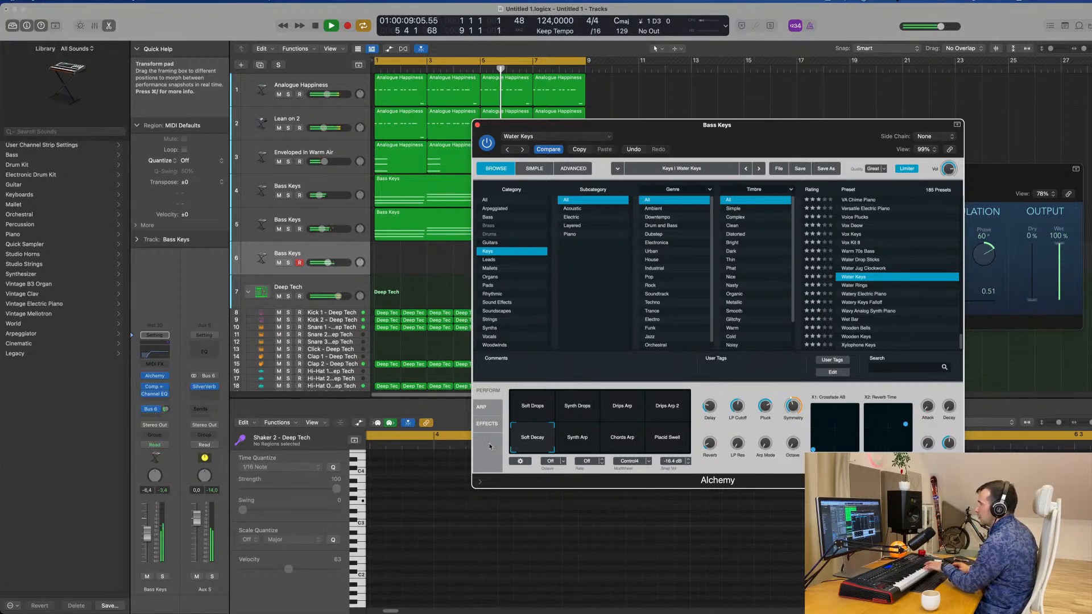
click(148, 523)
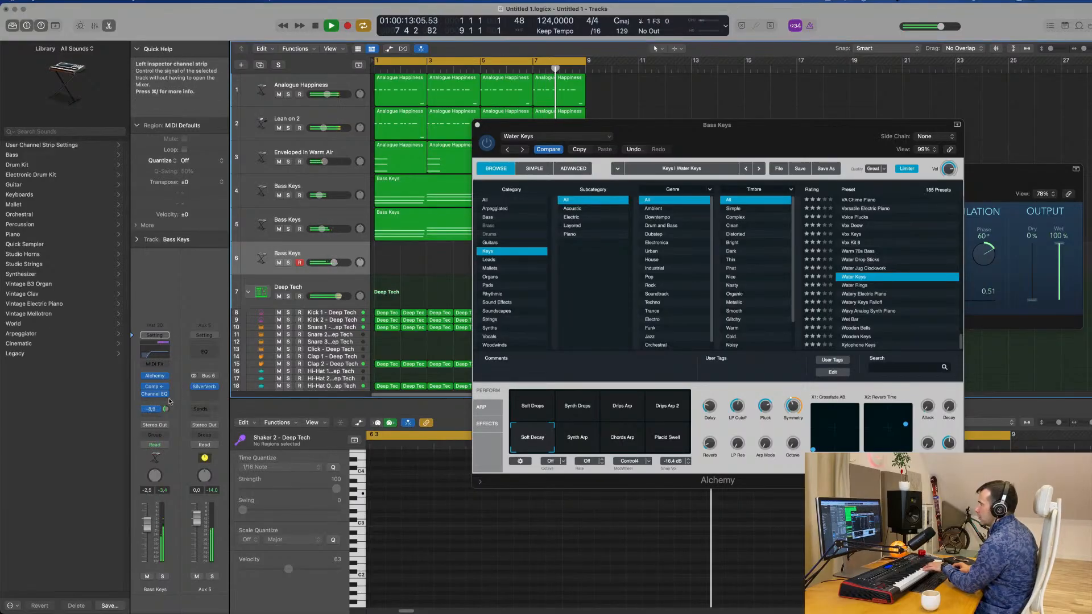
click(577, 438)
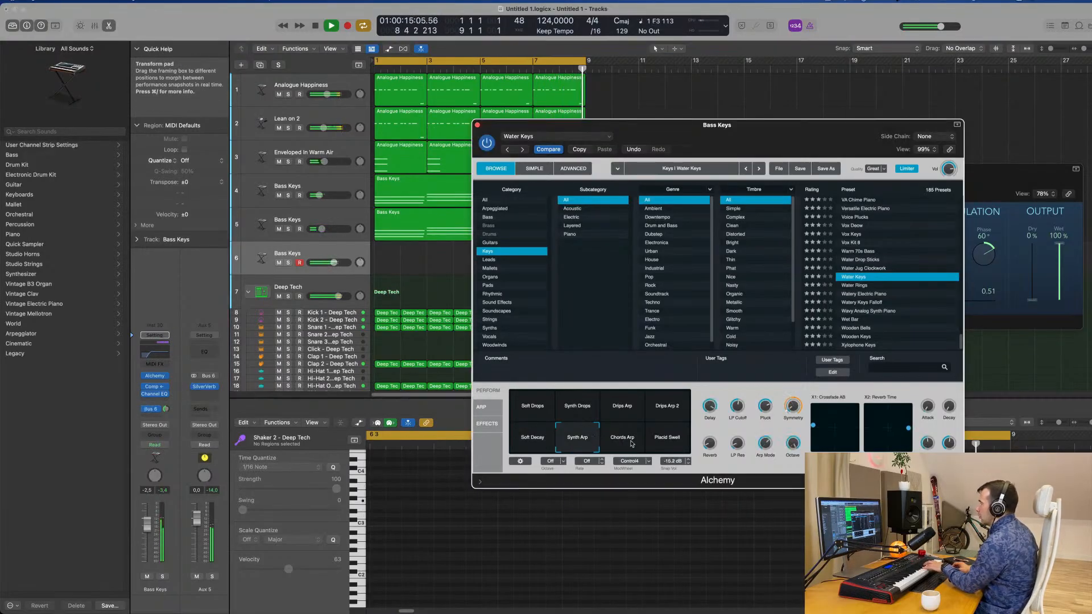
click(630, 444)
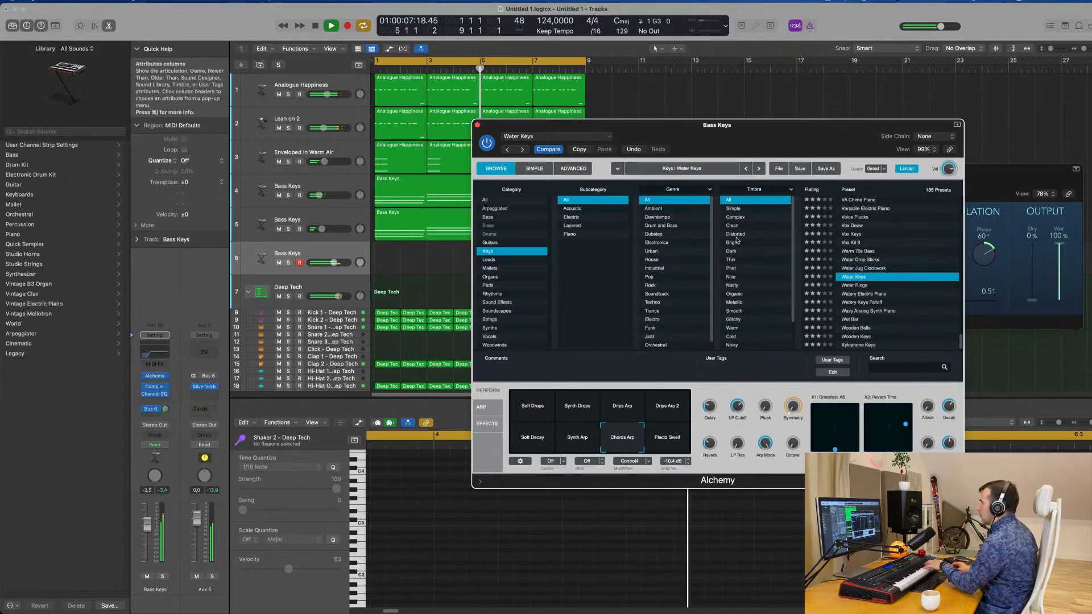
Copy the Bass Keys chord region from track 5 to track 6 at bar 1.
drag(682, 125, 821, 106)
click(451, 225)
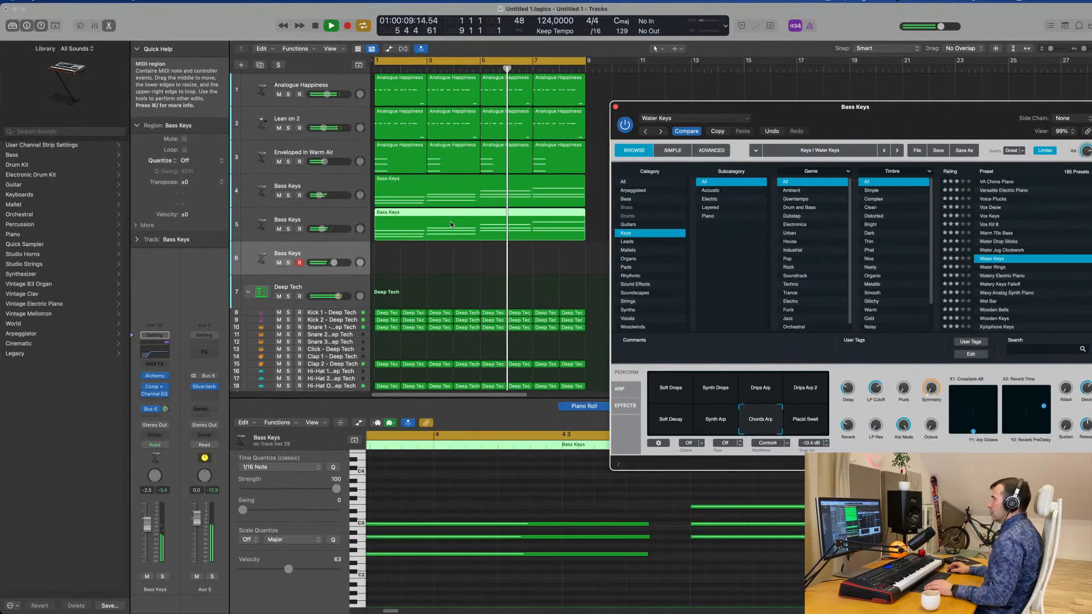
drag(451, 223, 451, 259)
Lower track 6's volume to about -6 dB and switch Alchemy to the Drips Arp snapshot.
drag(913, 112, 840, 95)
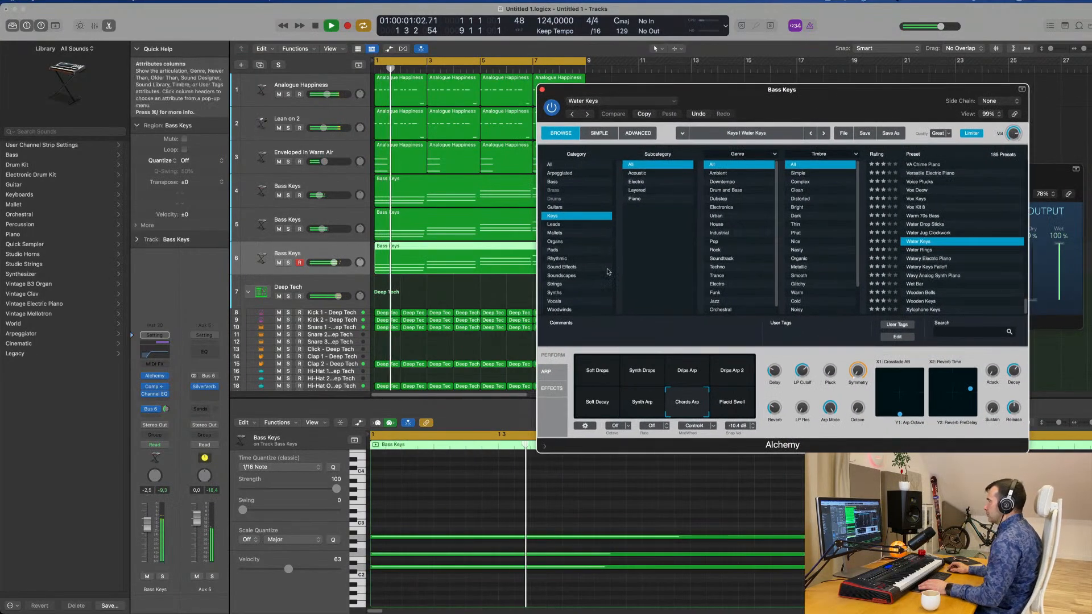
drag(148, 527, 149, 535)
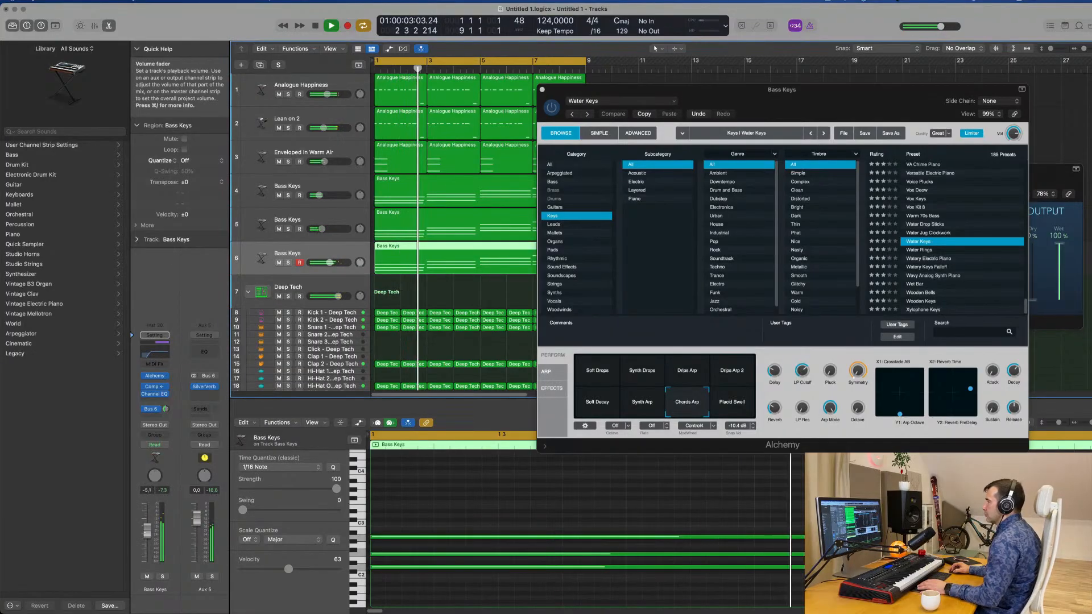
click(691, 370)
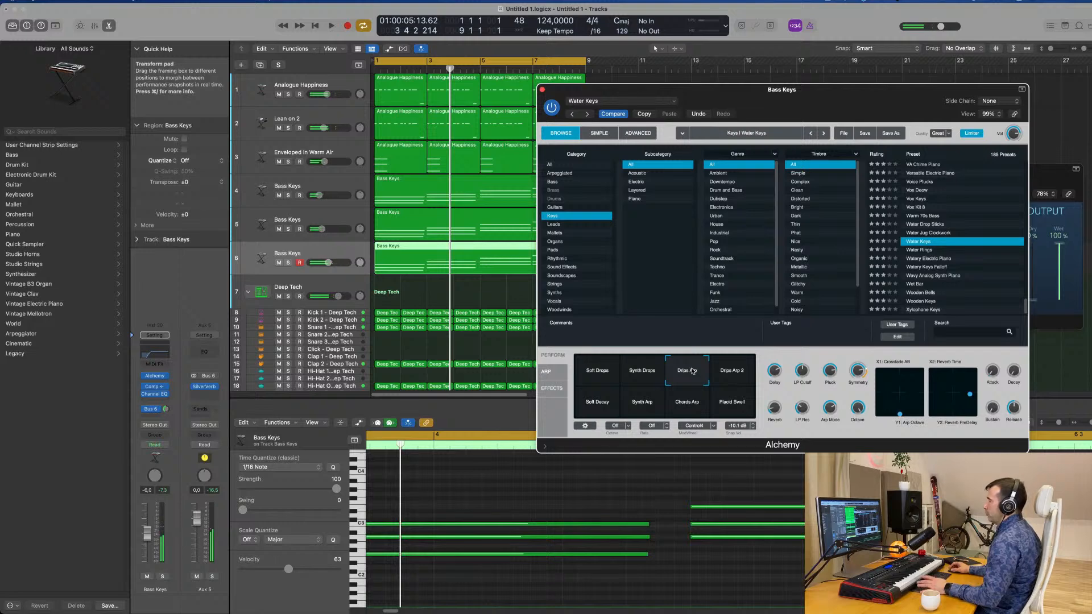
Transpose all the chord notes in track 6's Bass Keys region up one octave while the loop plays.
key(space)
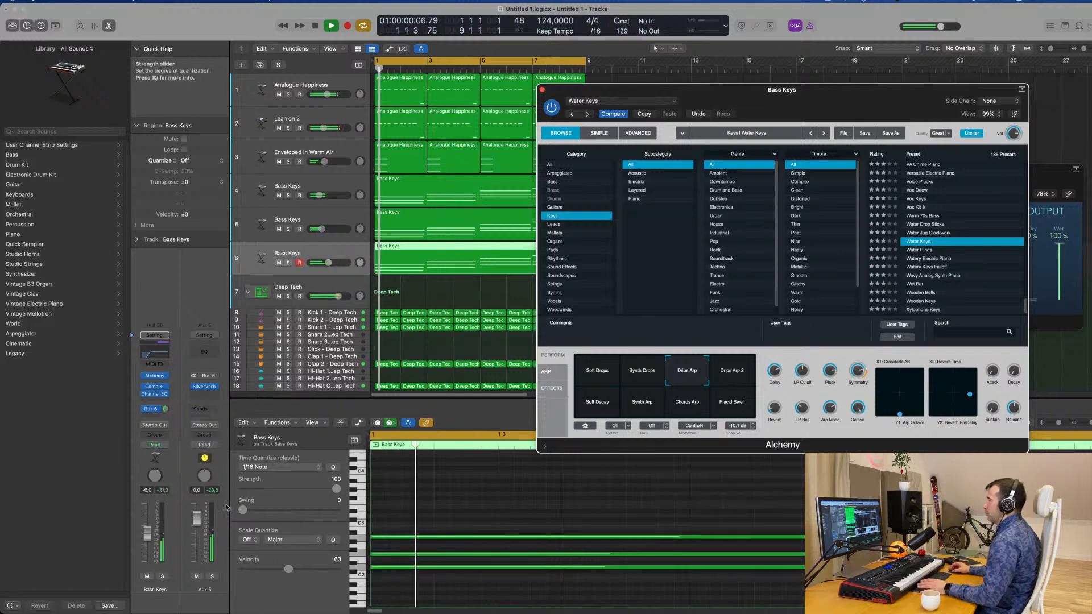
click(149, 540)
click(504, 509)
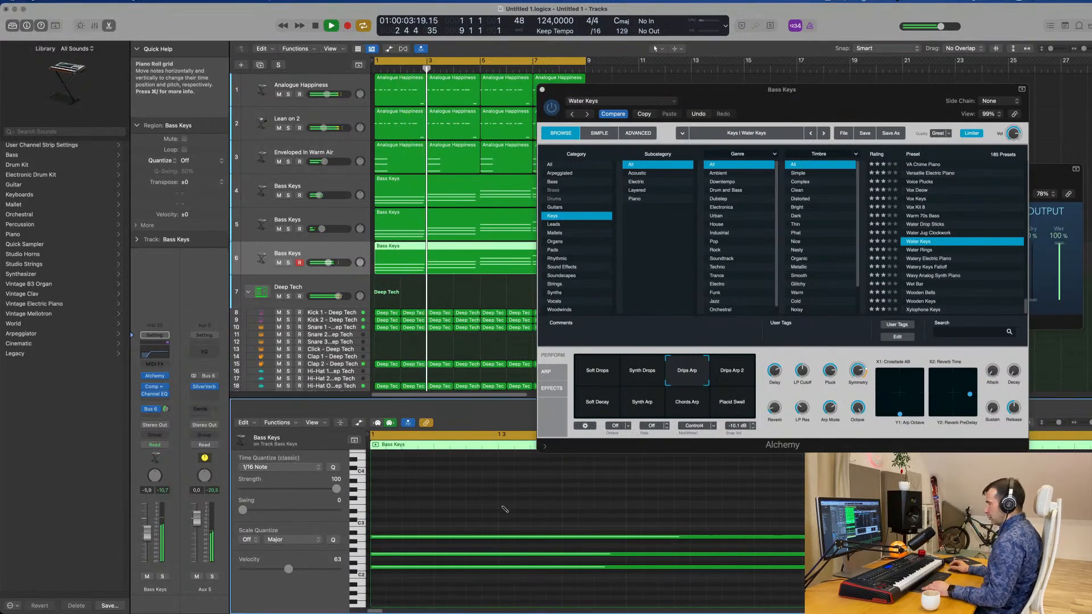
key(super+a)
key(shift+alt+Up)
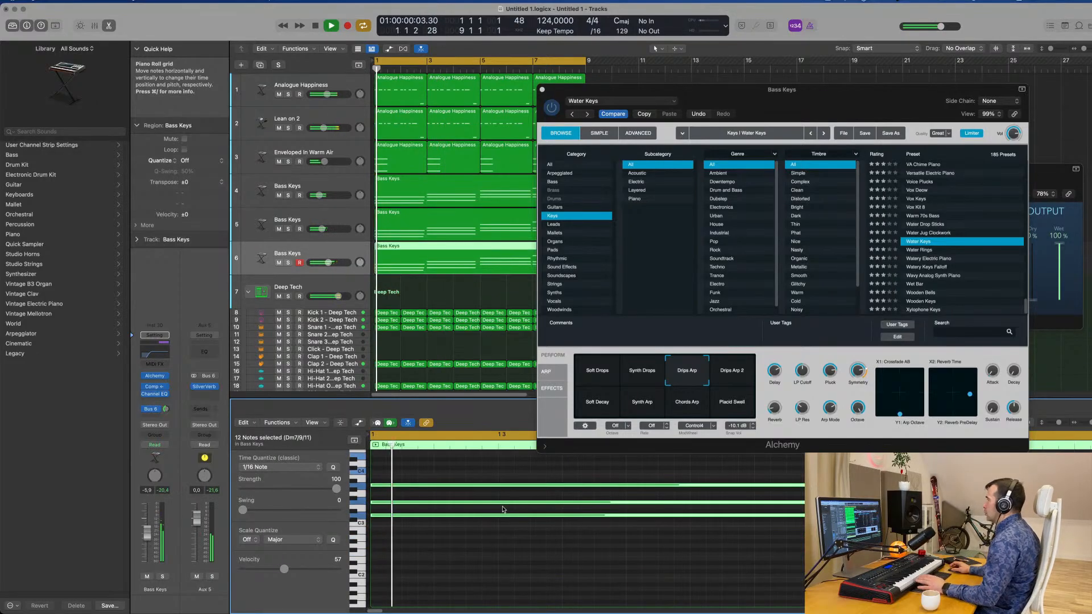
Switch Alchemy on track 6 to the Drips Arp 2 snapshot and lower the track's volume to -11.4 dB.
drag(823, 98, 749, 107)
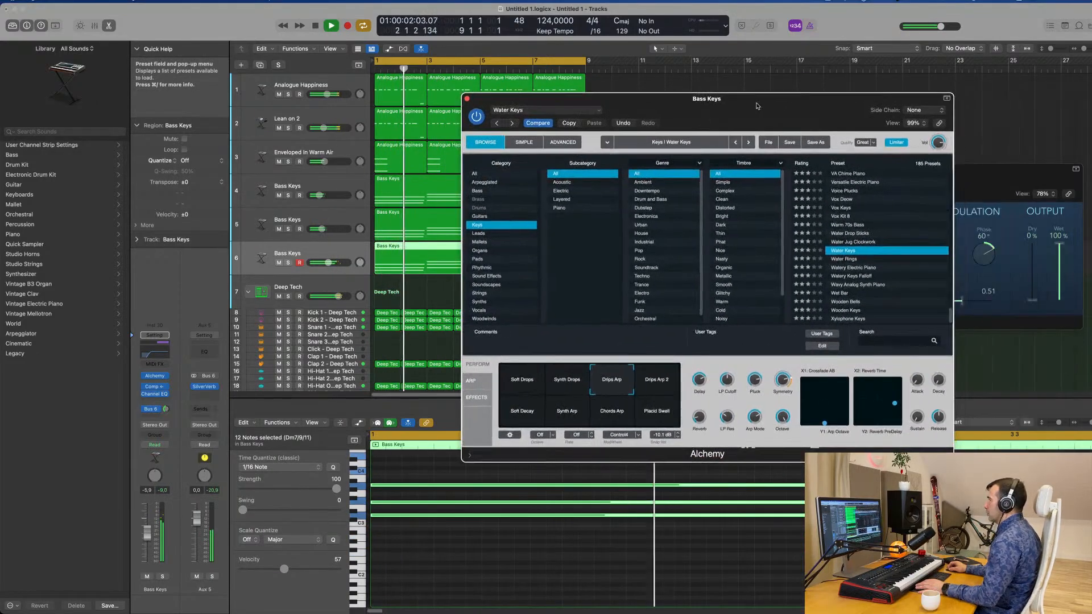
key(space)
click(660, 380)
key(space)
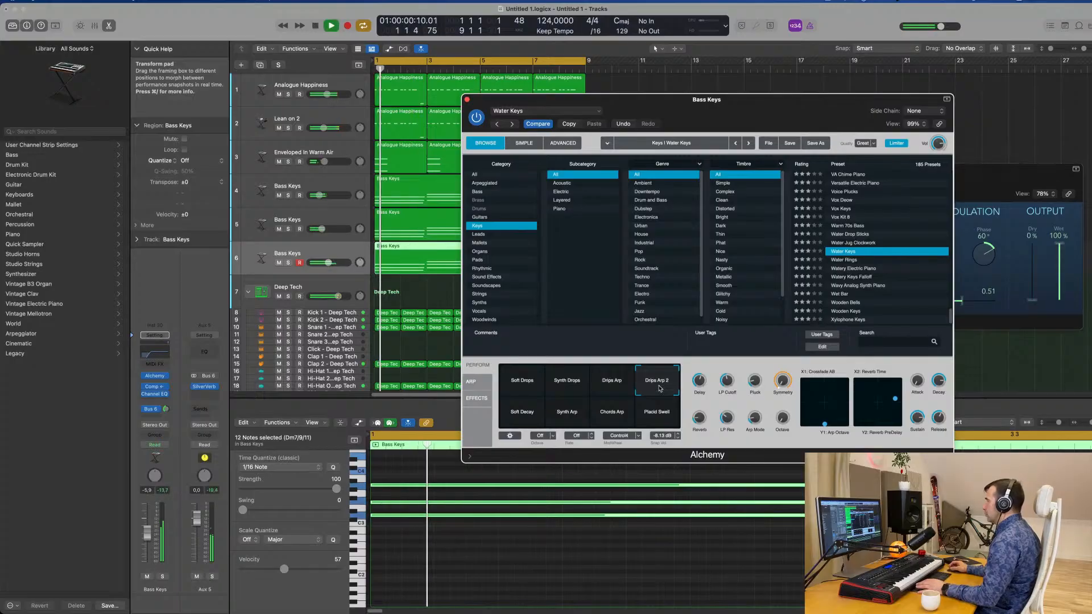
drag(737, 122, 666, 235)
click(394, 211)
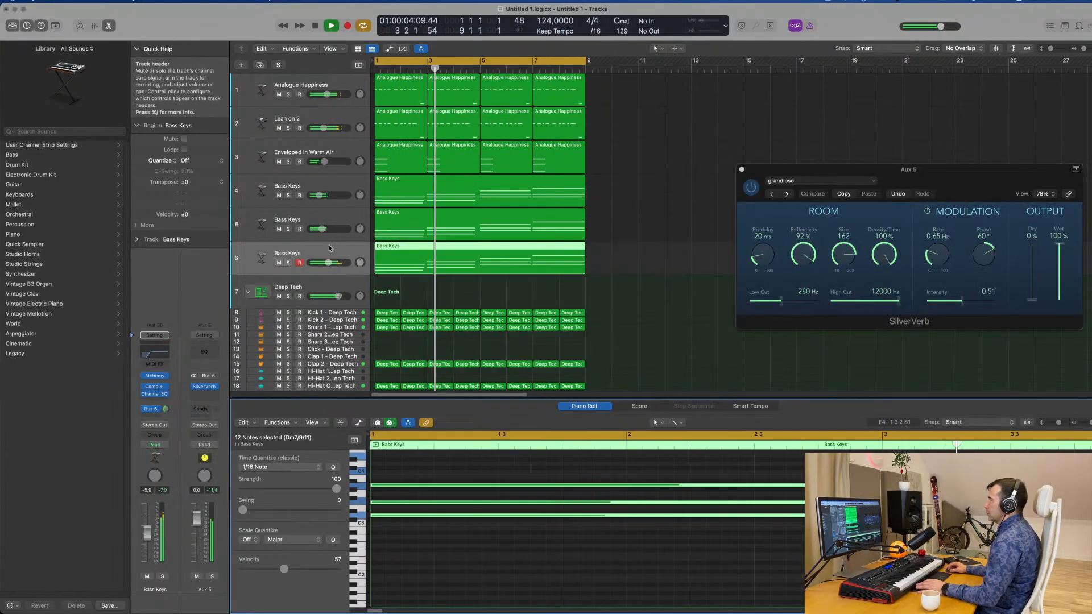
drag(146, 534, 146, 539)
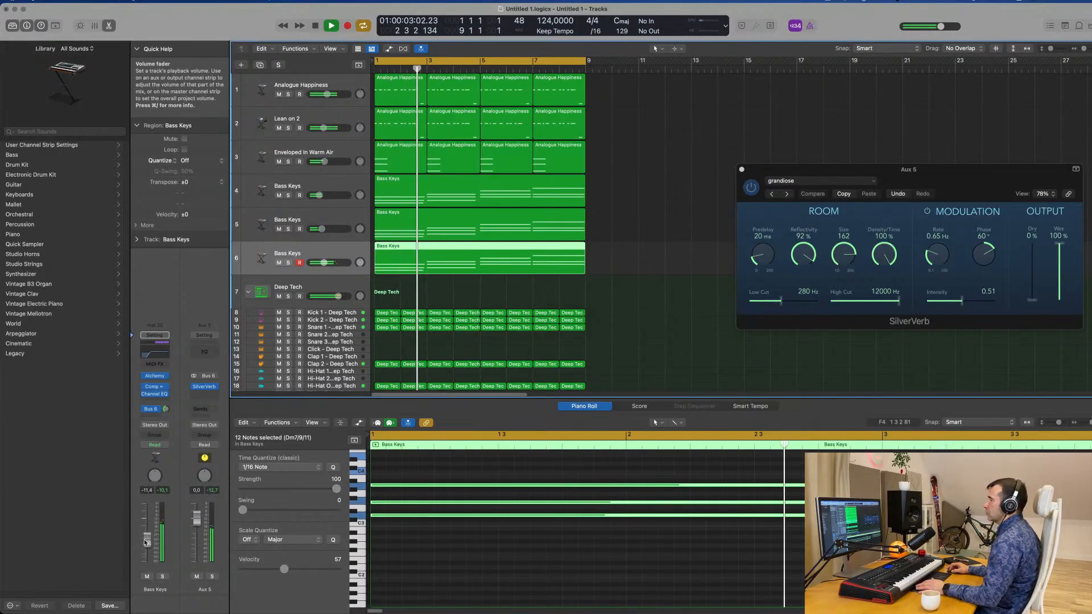
Audition the Soft Decay, Synth Arp, Placid Swell and Chords Arp snapshots against the loop.
ctrl+alt+click(548, 576)
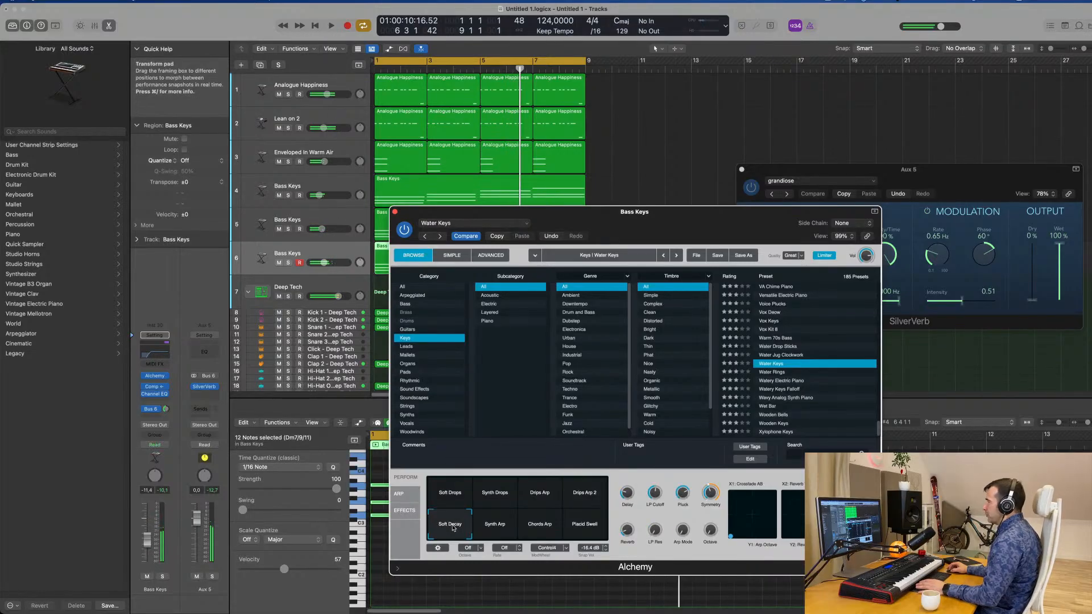
click(497, 529)
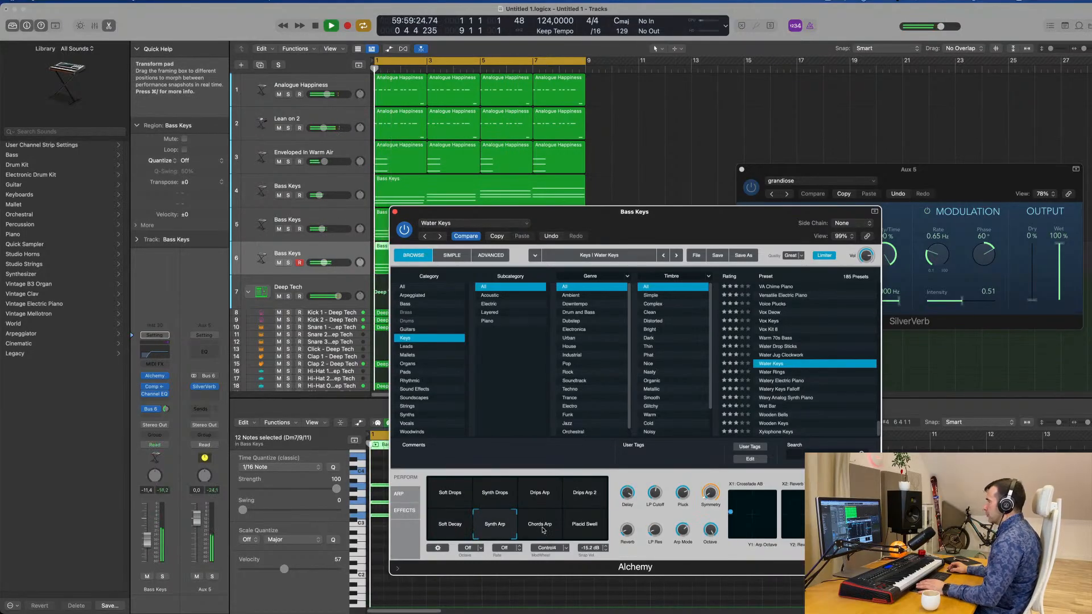
click(543, 530)
click(586, 528)
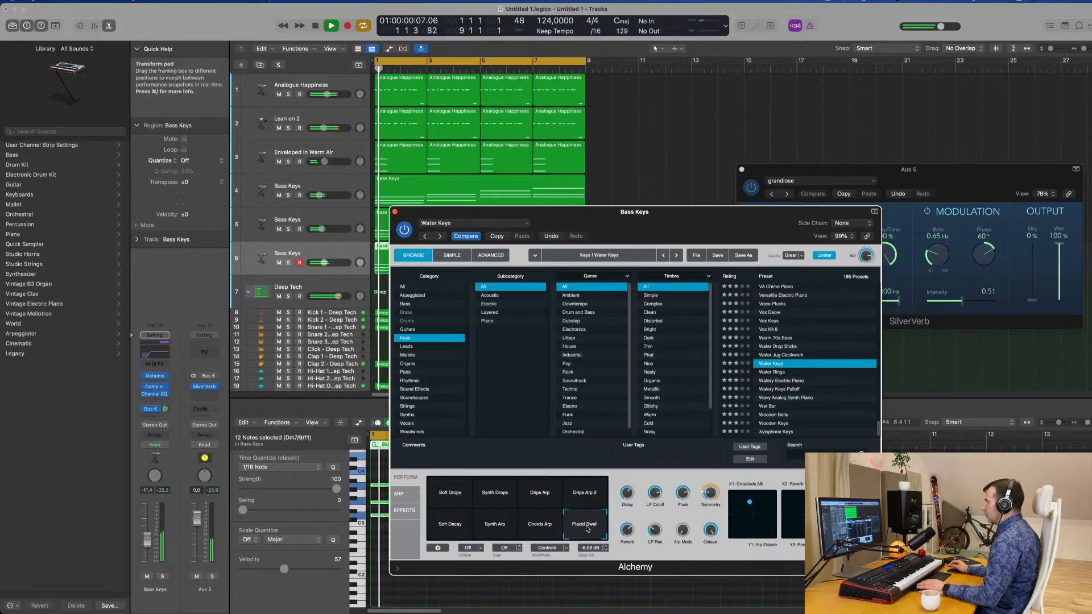
click(552, 529)
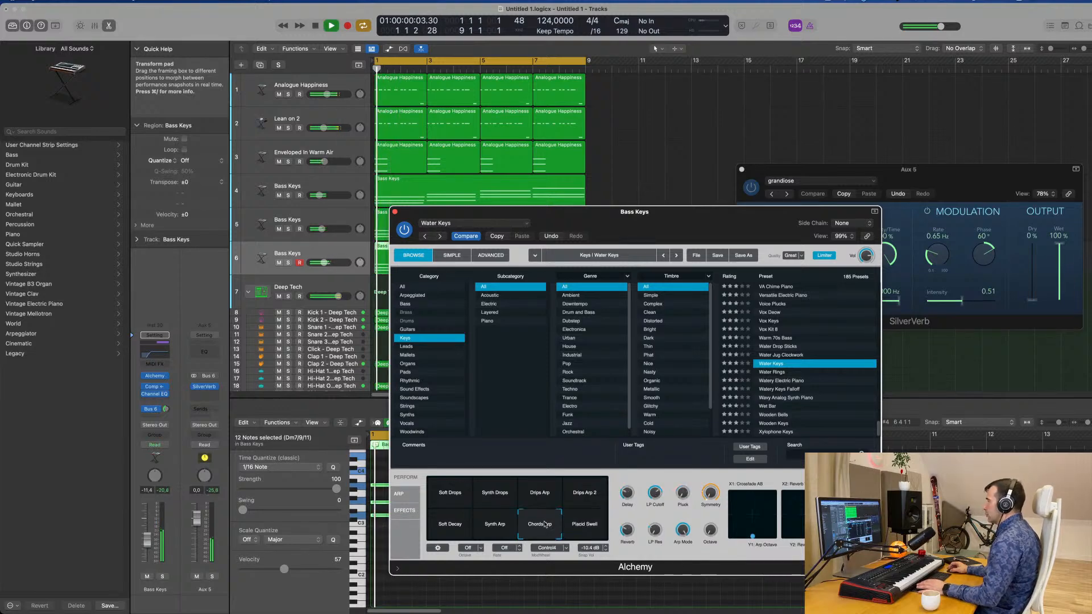
Compare the Soft Drops, Synth Drops and Drips Arp 2 snapshots, replaying the loop from bar 1.
drag(451, 493, 619, 435)
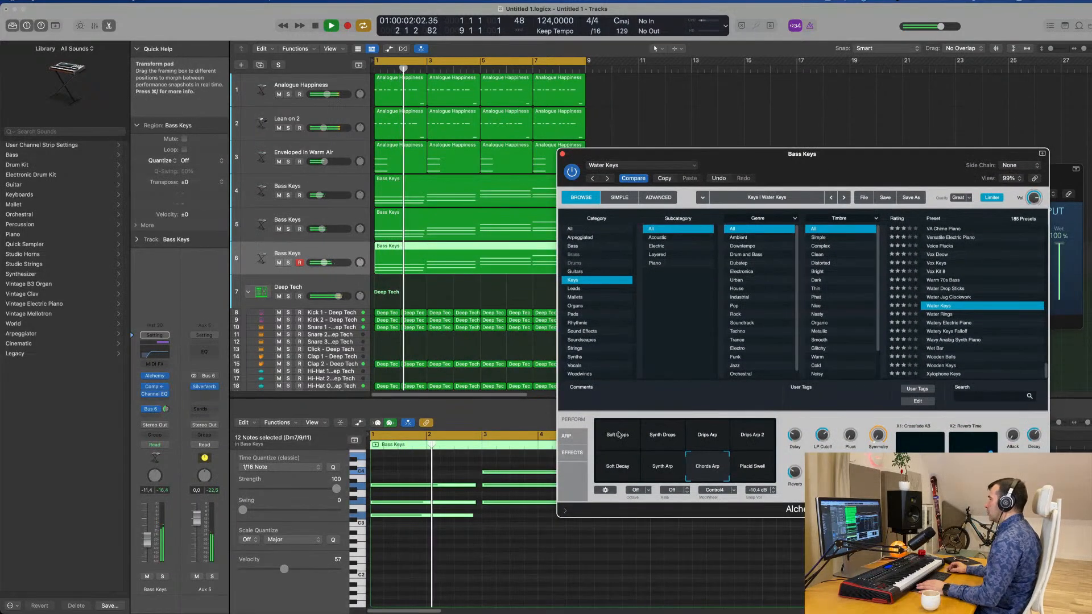
click(619, 435)
click(669, 438)
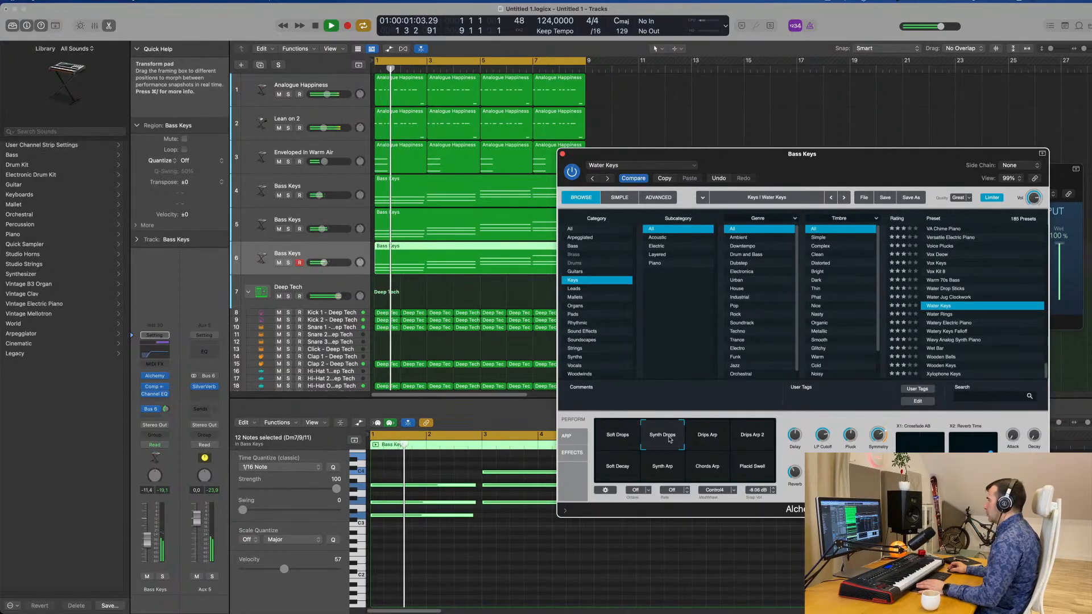
key(Return)
click(747, 437)
key(Return)
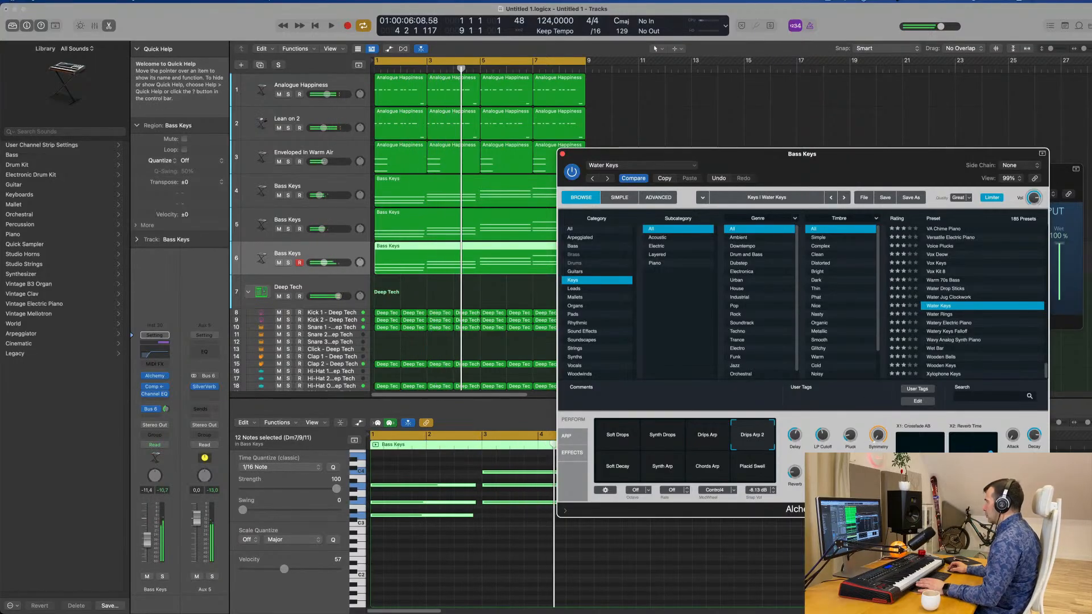
key(Return)
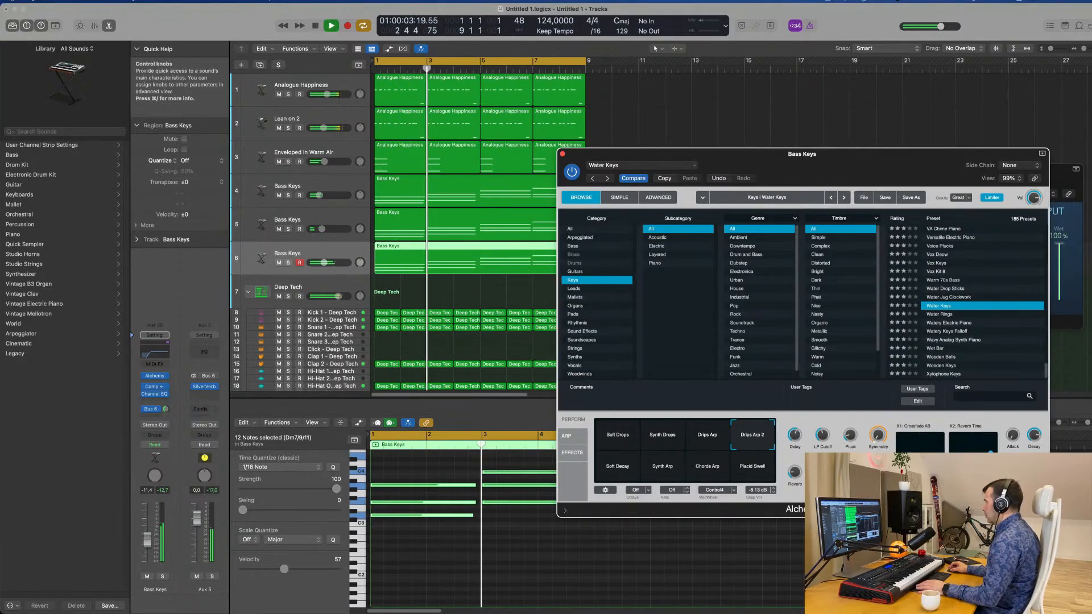
key(Return)
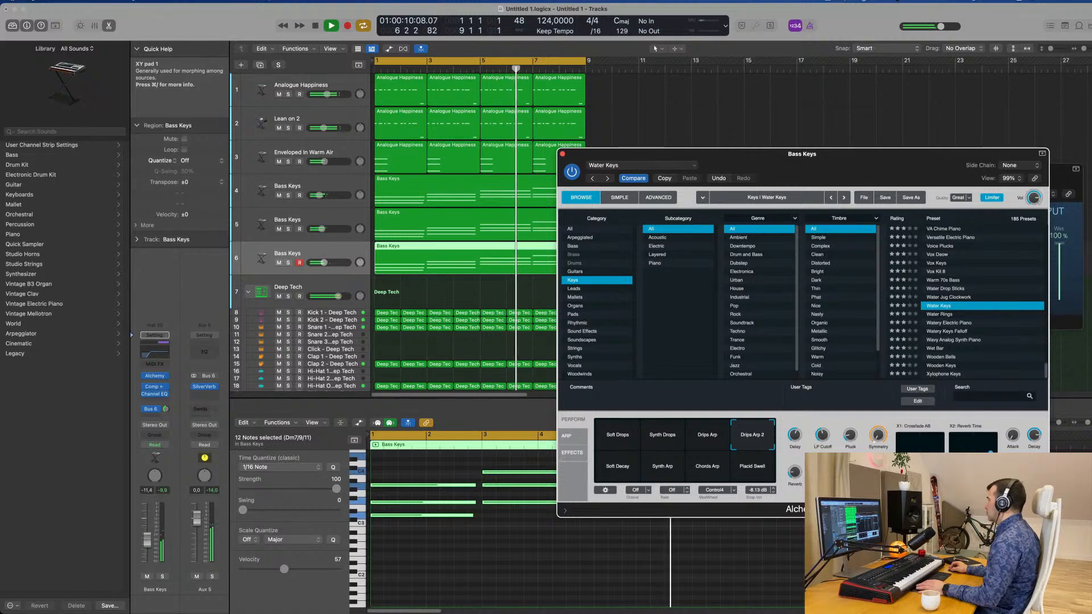
key(space)
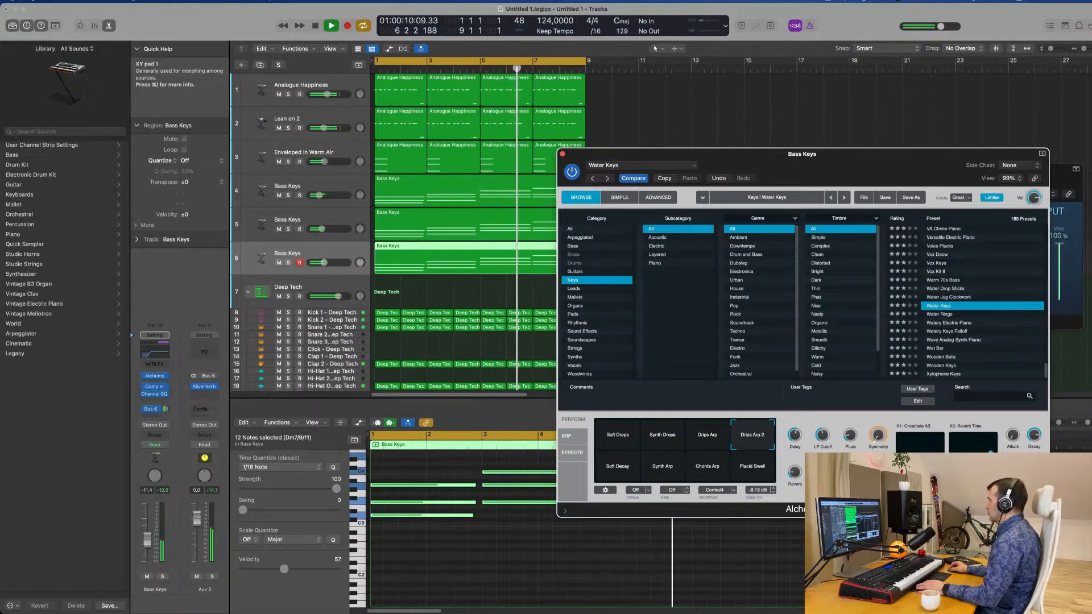
key(Return)
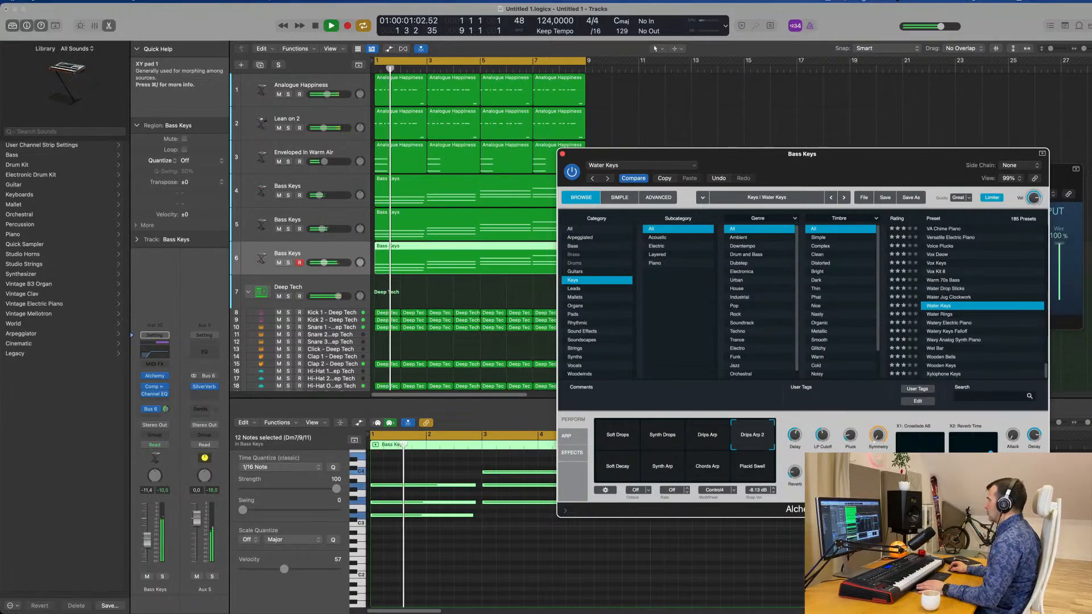
Stop playback and delete the Bass Keys chord region from track 6.
drag(918, 170, 908, 90)
key(space)
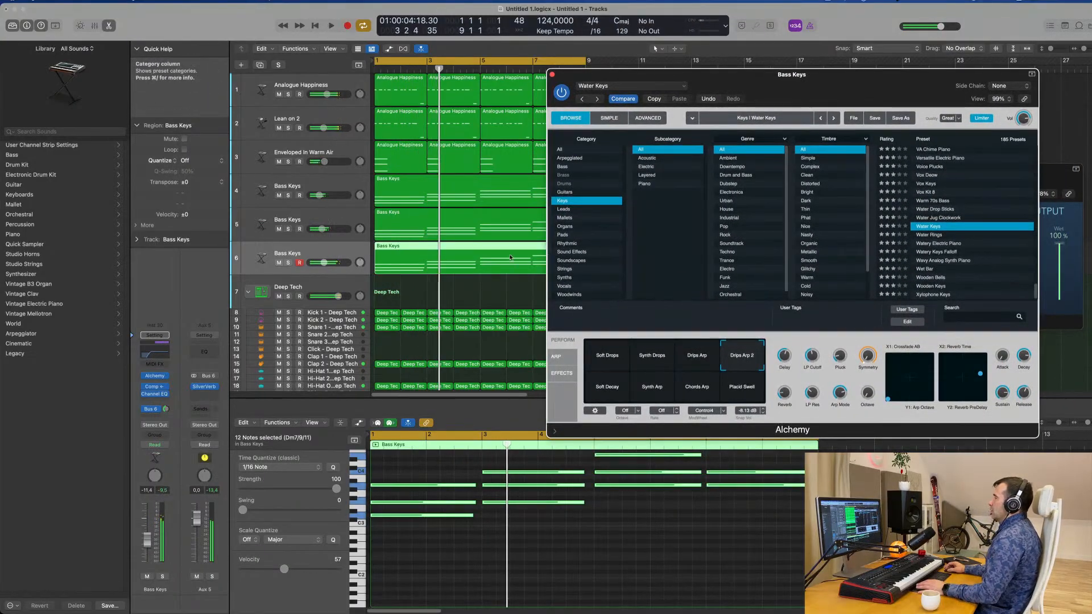
click(475, 265)
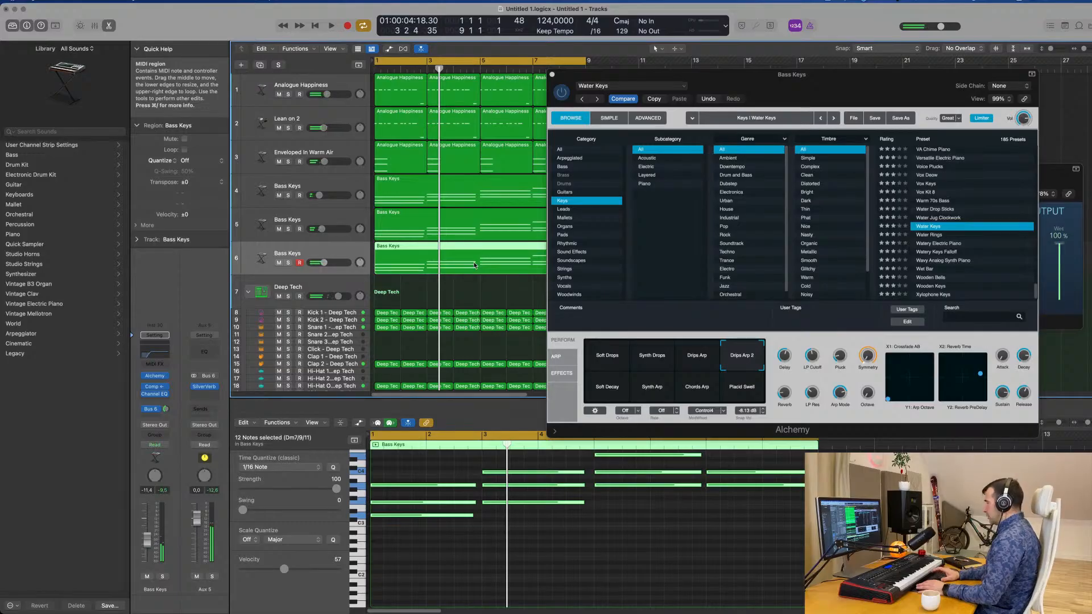
key(Delete)
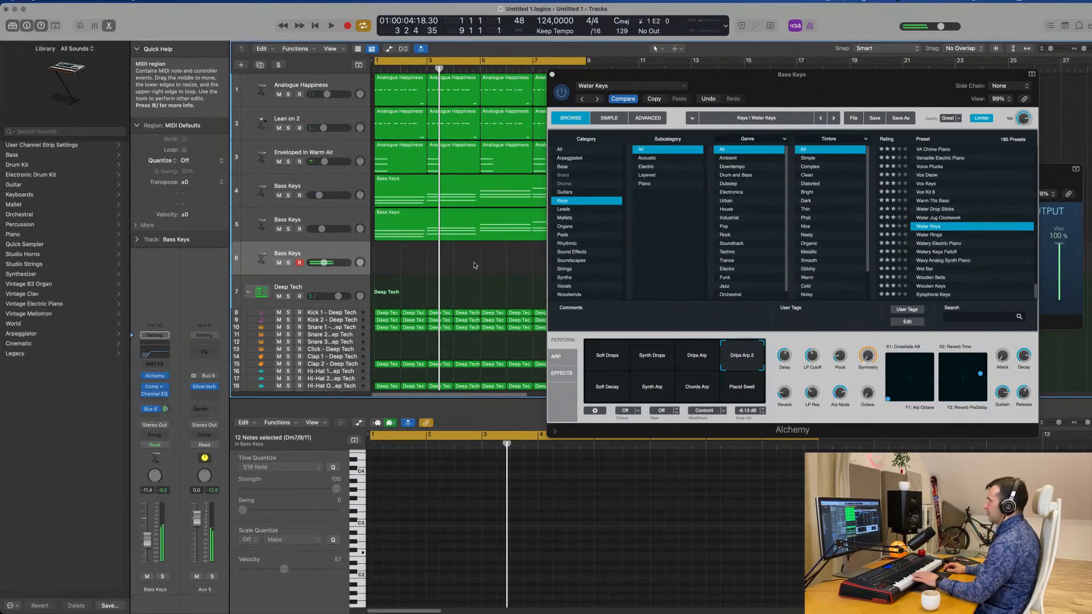
Try the Synth Drops and Soft Drops snapshots over the loop, raising track 6's volume to -3.3 dB.
key(space)
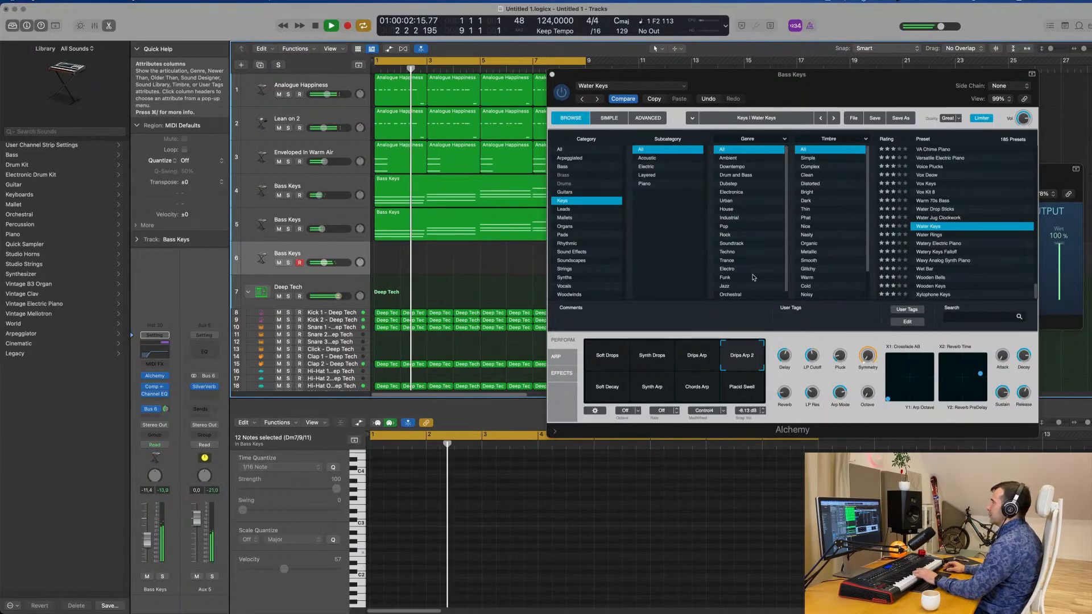
click(649, 356)
click(610, 363)
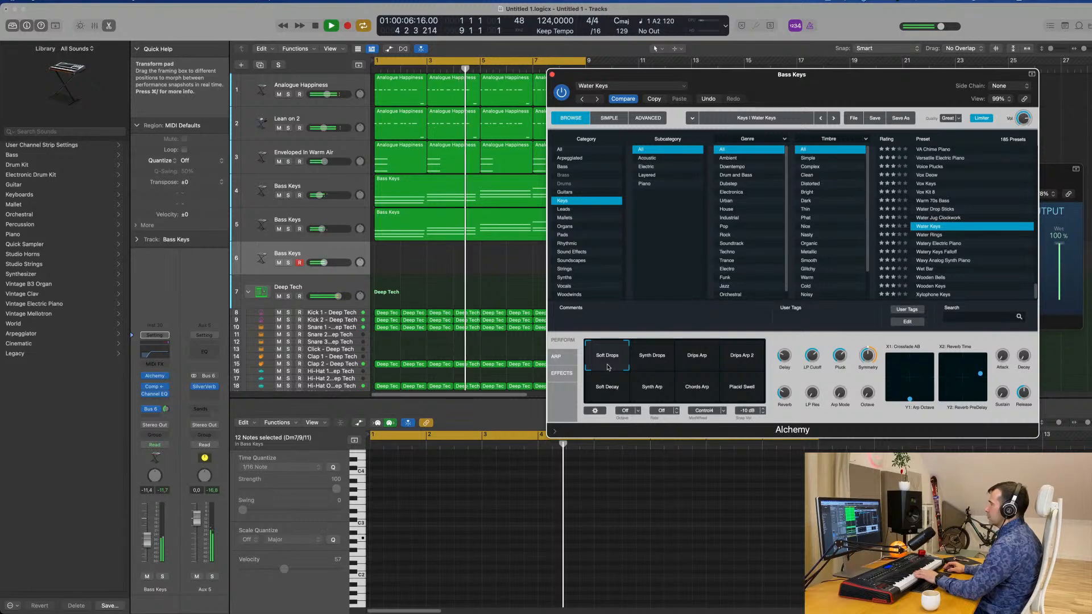
click(148, 541)
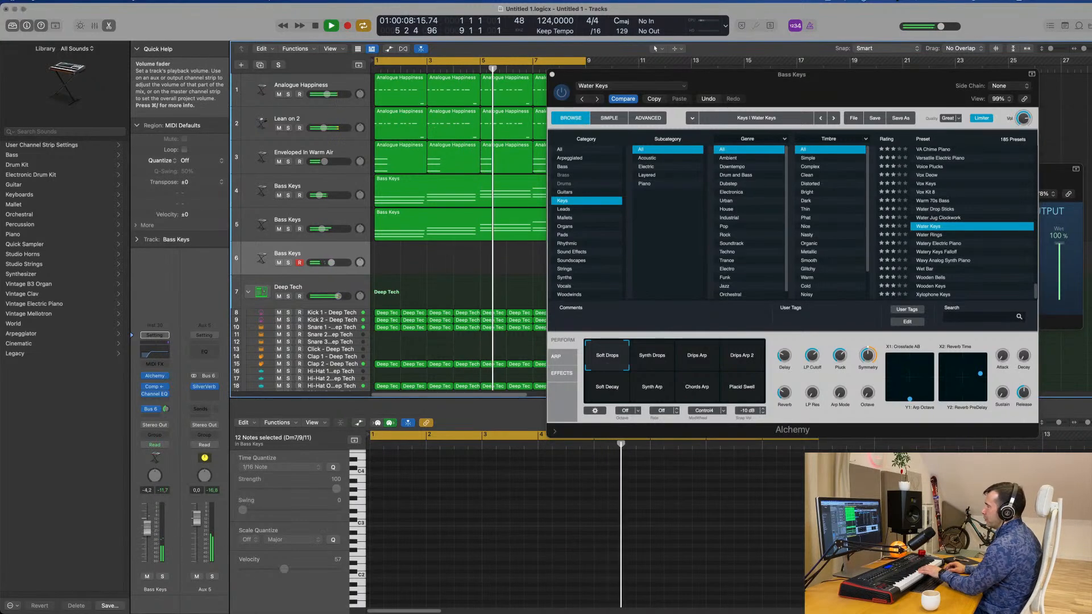
drag(147, 526, 149, 516)
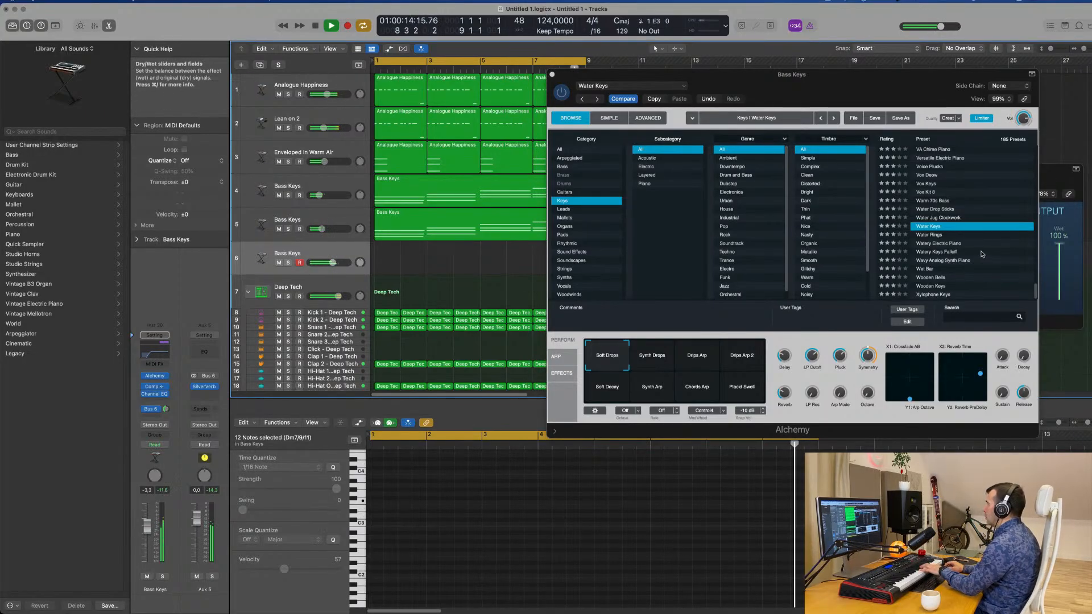
Load the Ukulele Echoes preset and audition its Dark, Clean Ring, Hall Pluck, Soft and High Pluck Hall snapshots.
scroll(982, 254, up, 5)
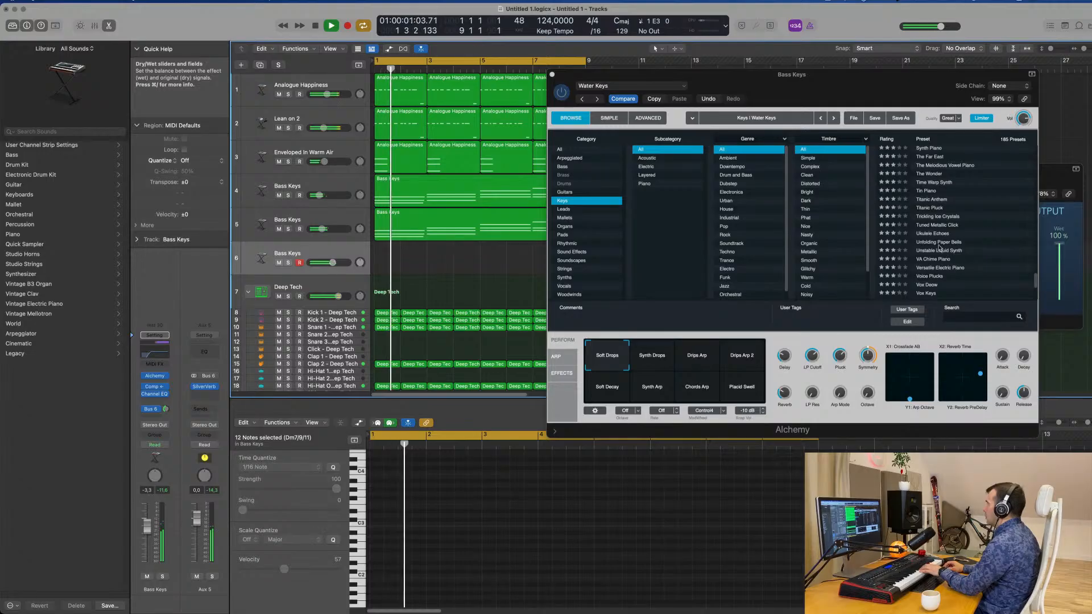
click(937, 234)
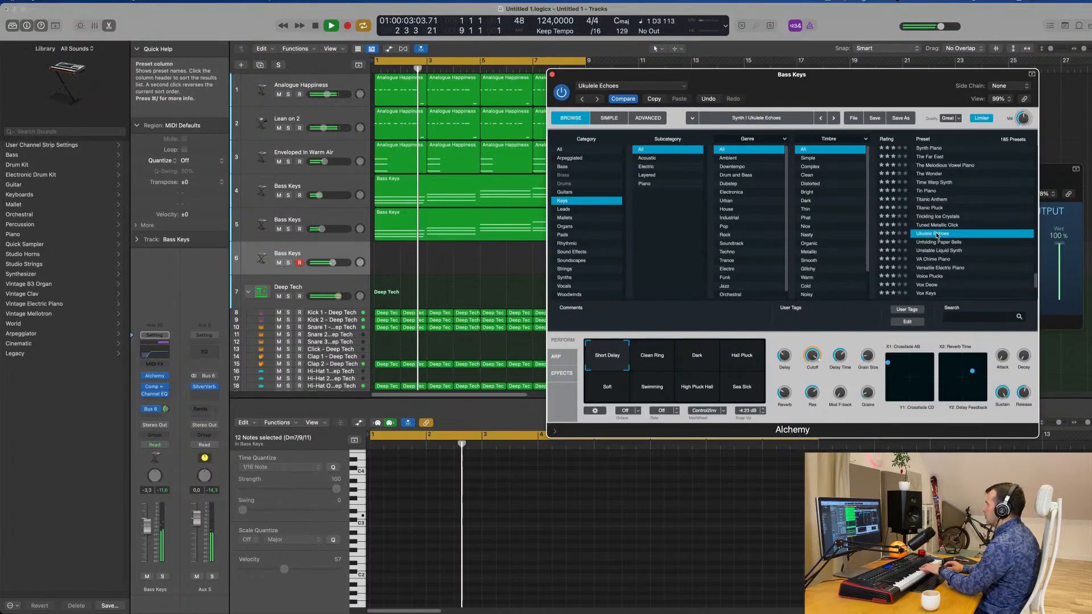
click(696, 355)
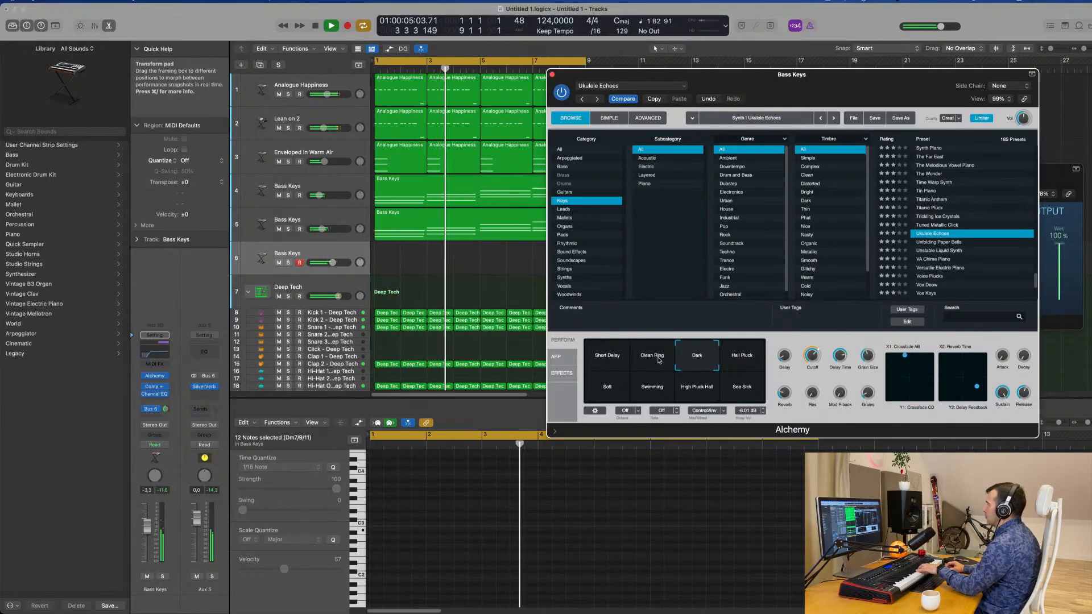
click(659, 359)
click(752, 360)
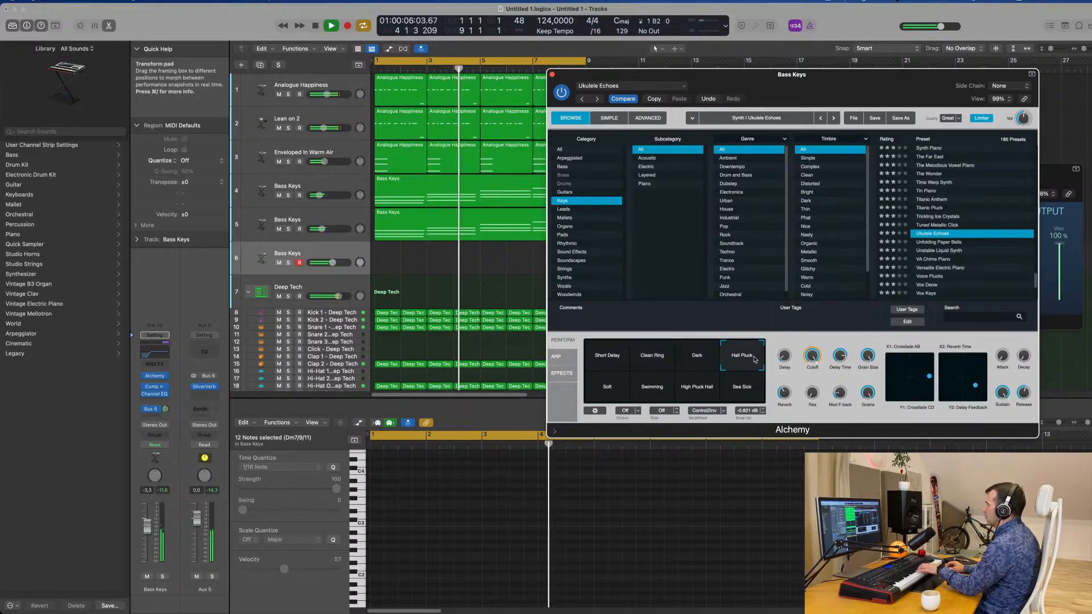
click(641, 356)
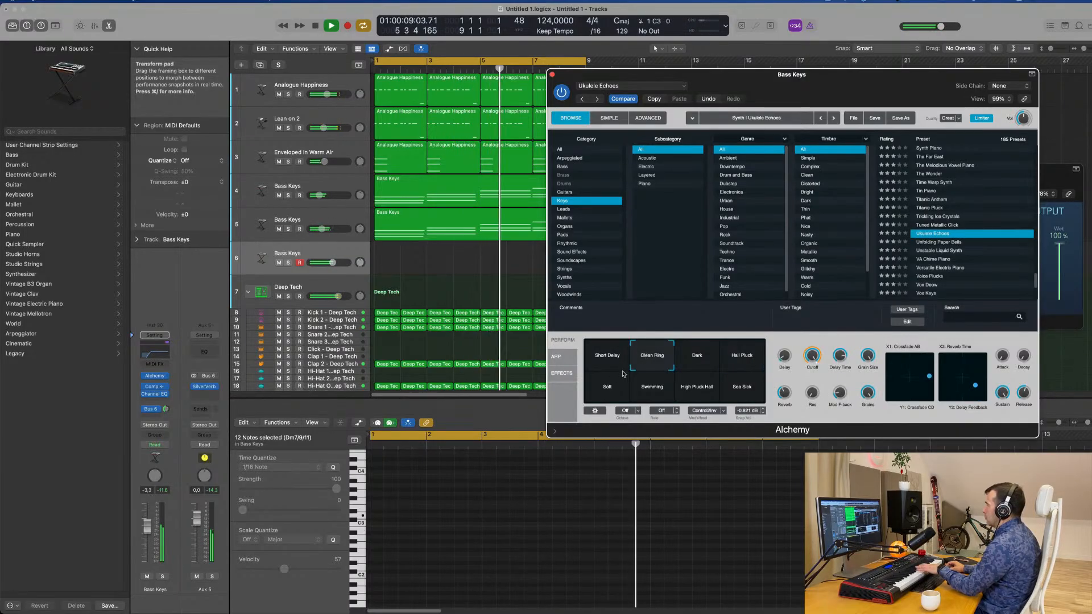
click(608, 385)
click(694, 386)
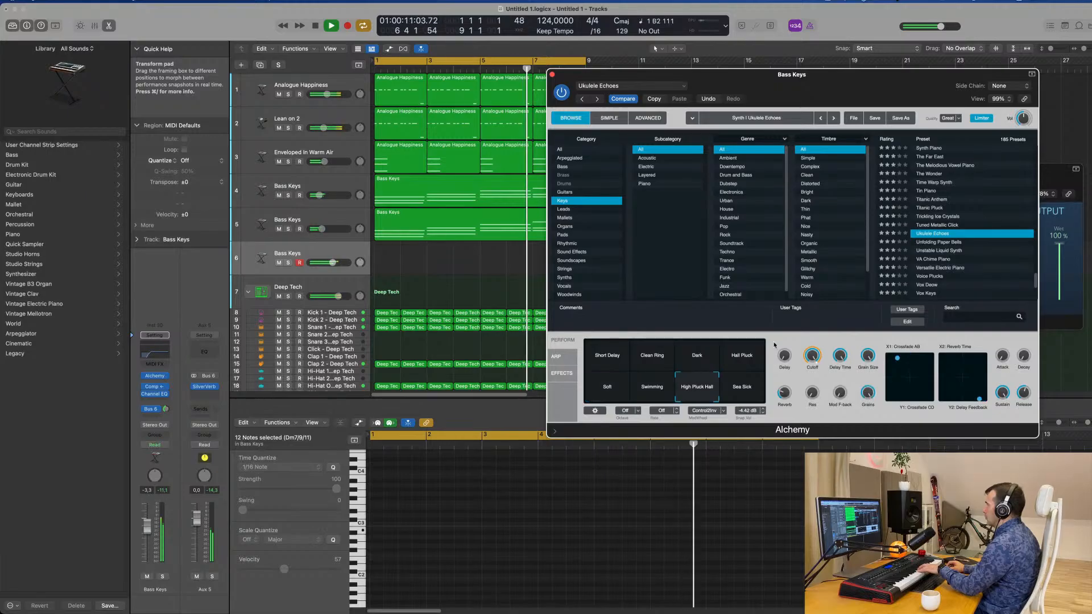
Load the Titanic Pluck preset on track 6 and set the track's volume to -7.6 dB.
click(943, 208)
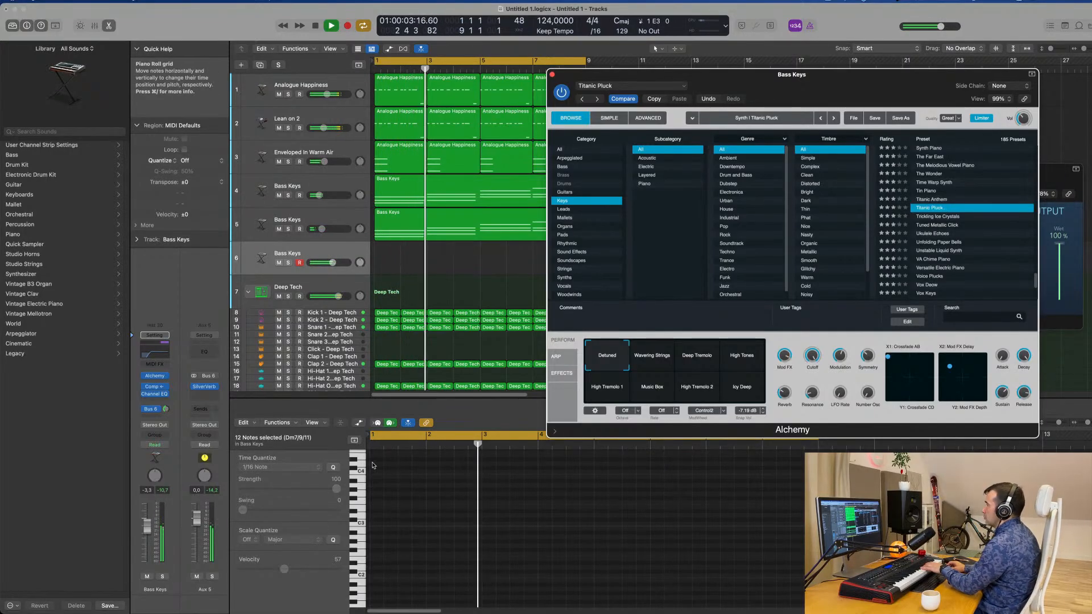
drag(147, 527, 147, 535)
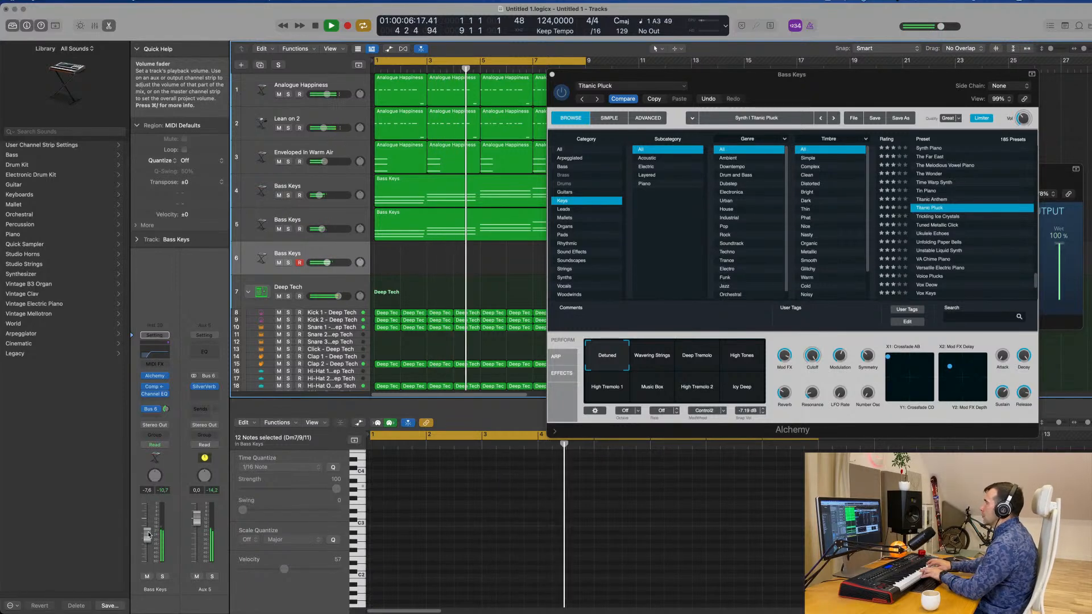
Record a pluck melody on track 6 across the eight-bar loop and play it back.
key(r)
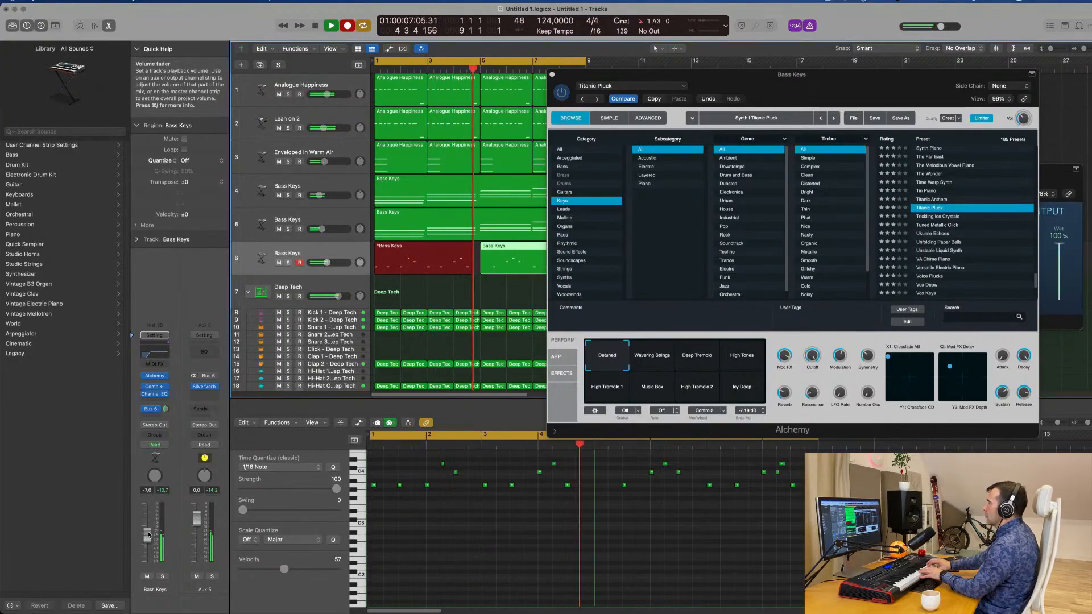
key(space)
key(space)
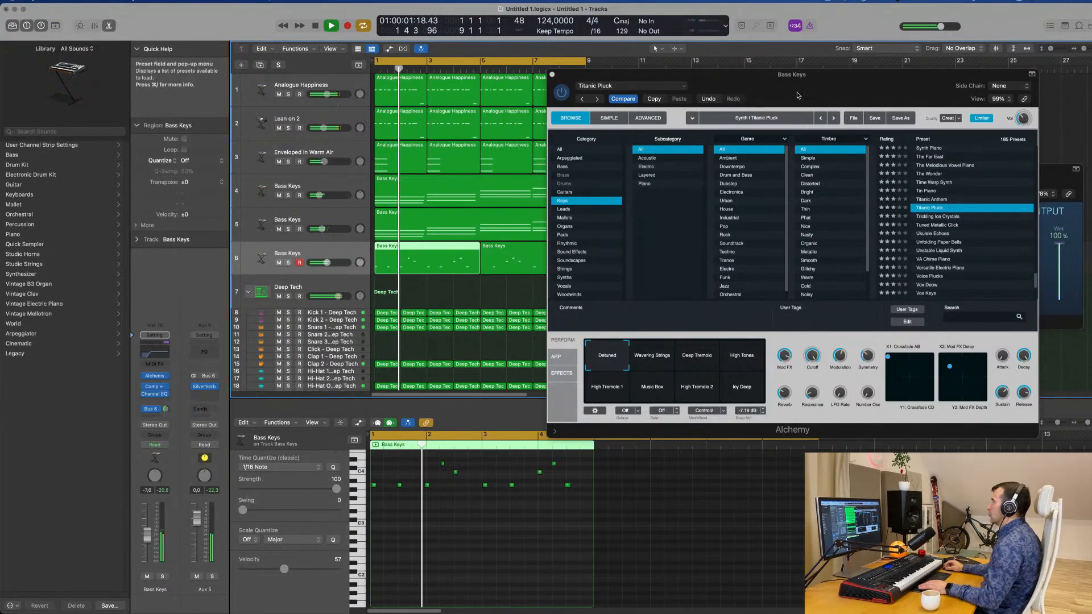
Delete the second pluck region on track 6 and keep the first four-bar region selected for editing.
drag(799, 75, 887, 73)
scroll(449, 532, up, 5)
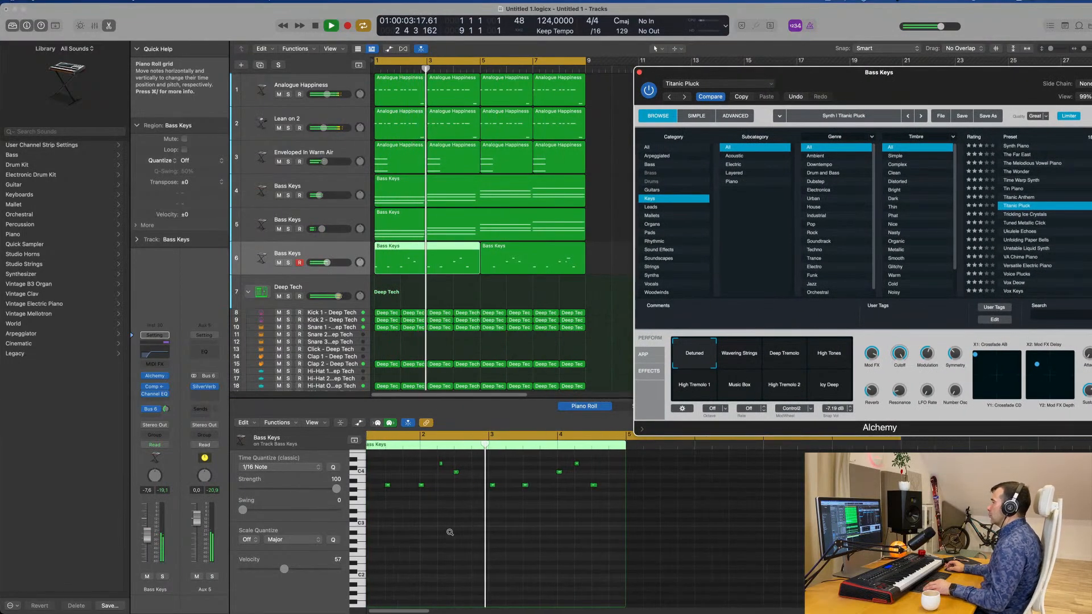
scroll(472, 533, down, 3)
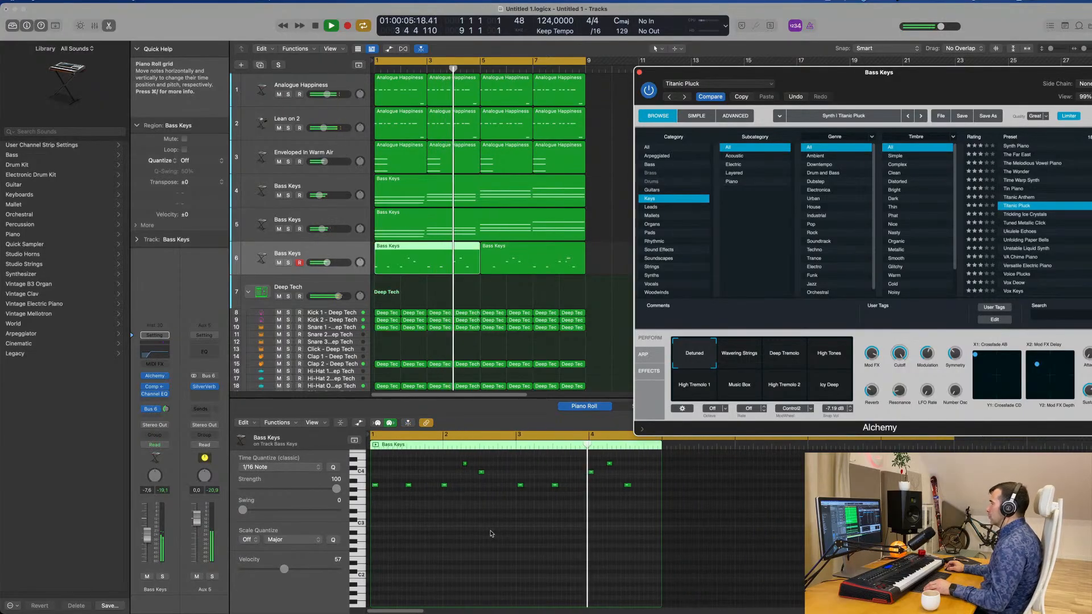
key(space)
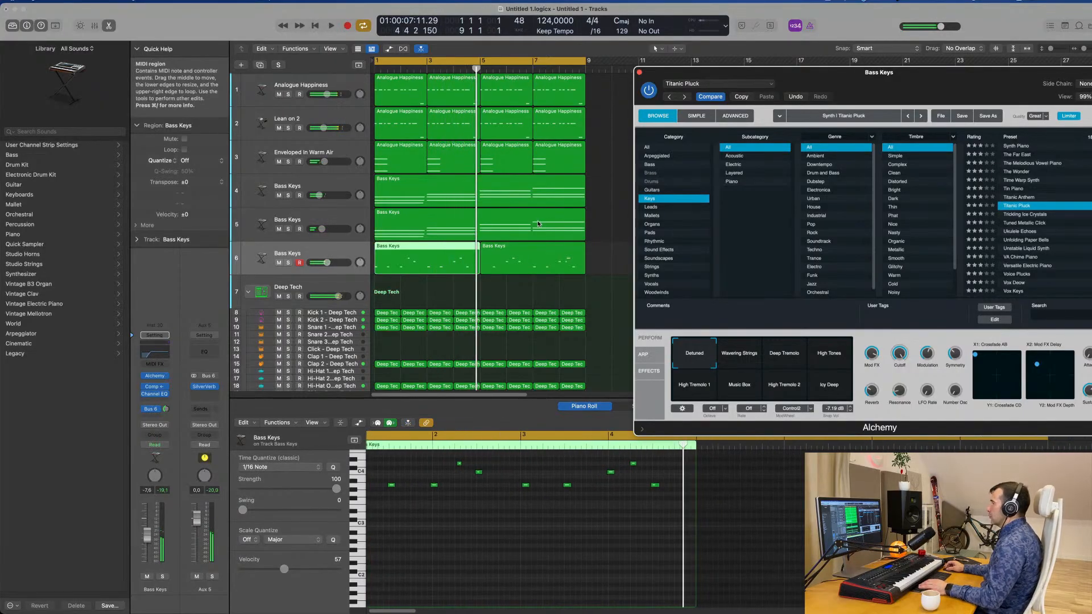
click(539, 252)
key(Delete)
click(442, 250)
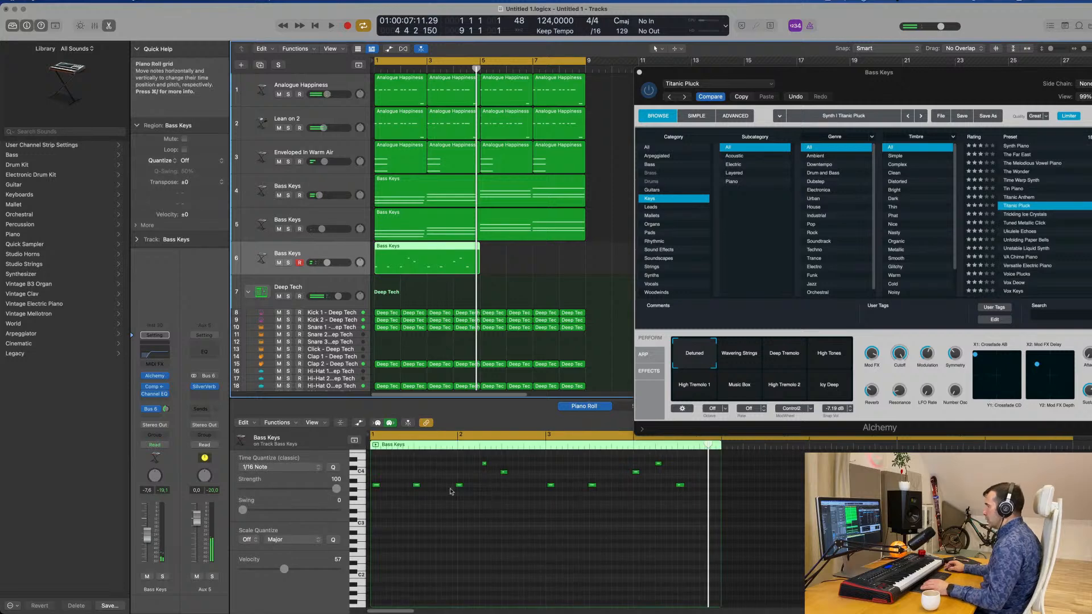
Quantize the pluck notes to 1/16 and move the D4 note in bar 2 one sixteenth earlier.
key(space)
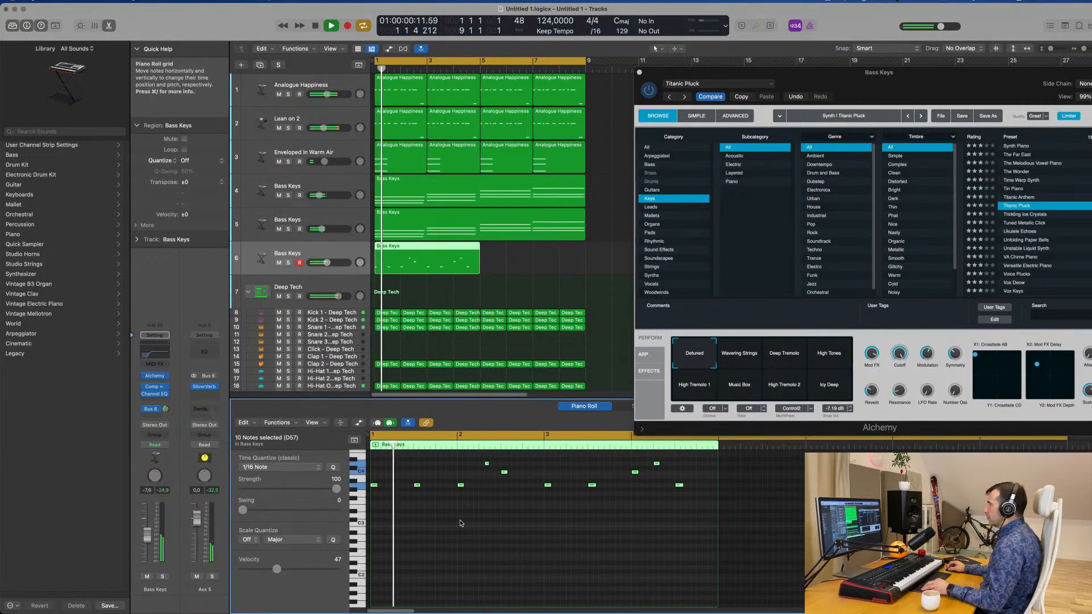
scroll(465, 521, down, 1)
scroll(465, 523, down, 1)
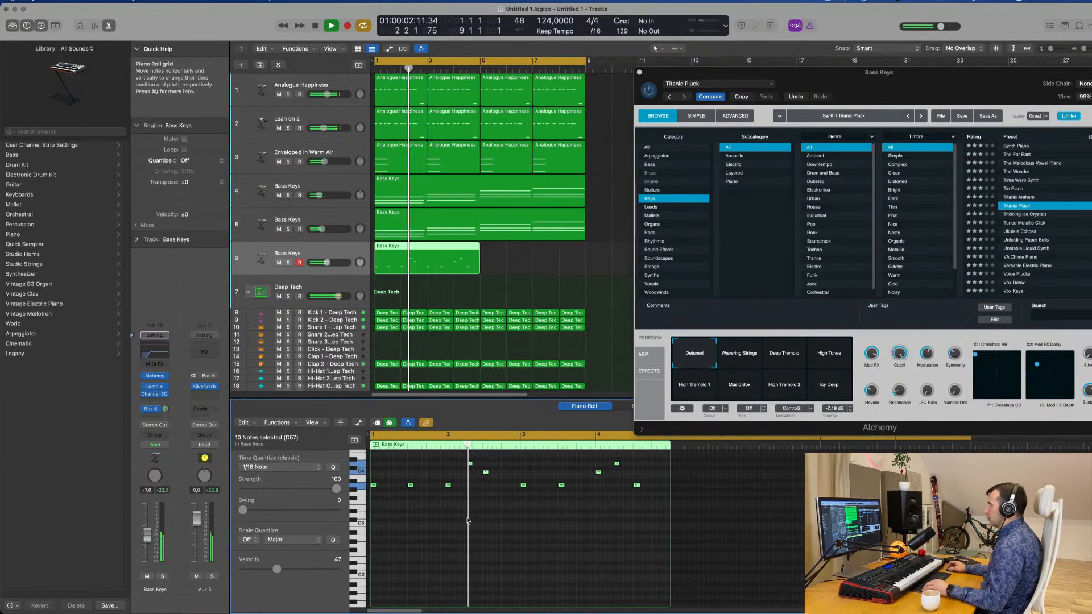
click(470, 463)
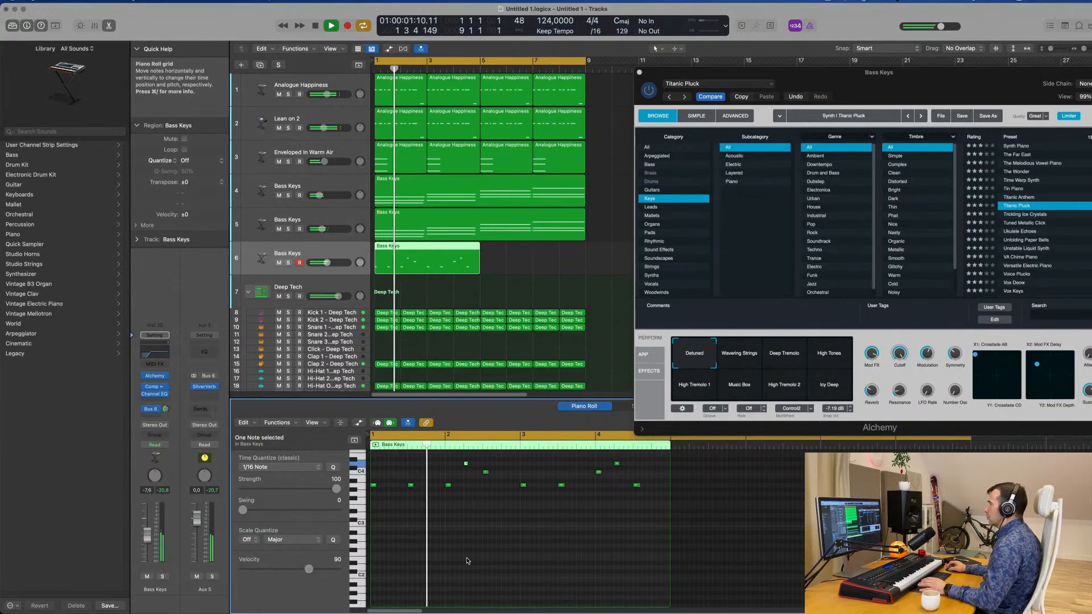
scroll(474, 512, up, 1)
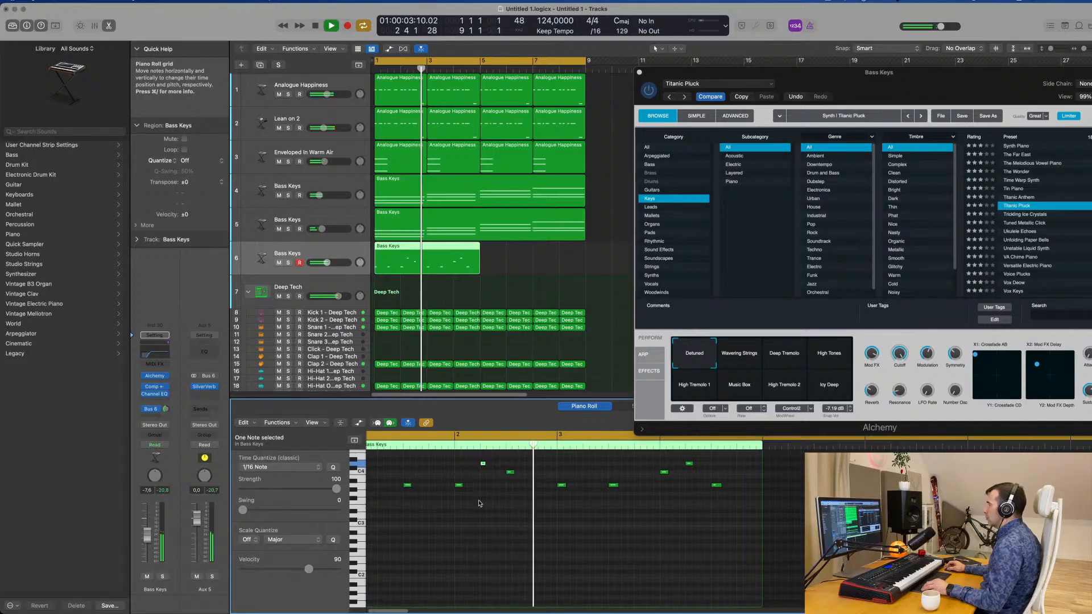
key(space)
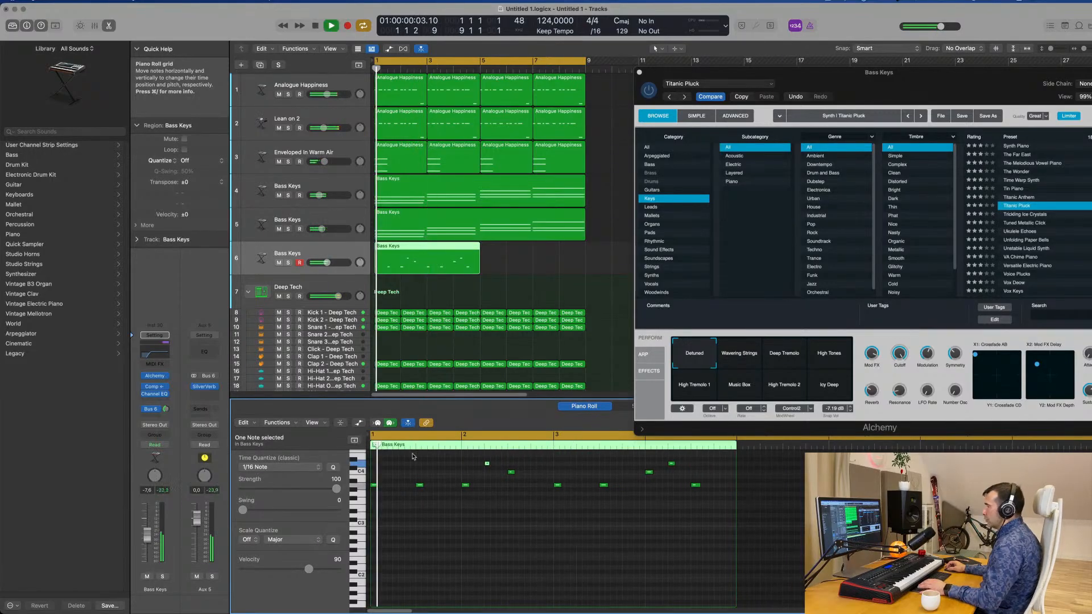
Collapse the pluck region's note rows to the used pitches and show the Note Velocity lane.
click(340, 423)
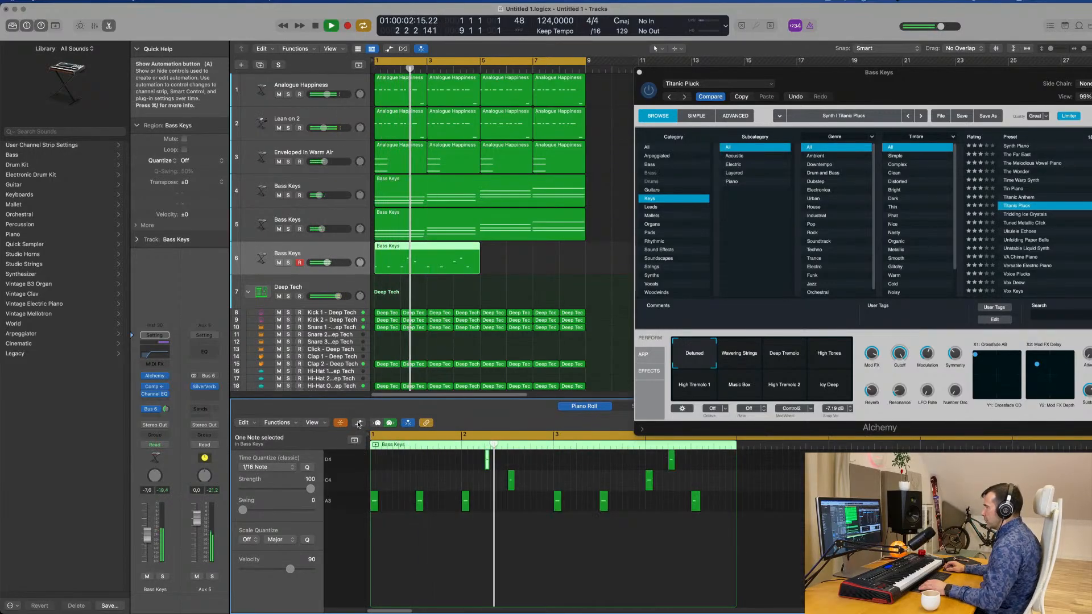
key(a)
key(space)
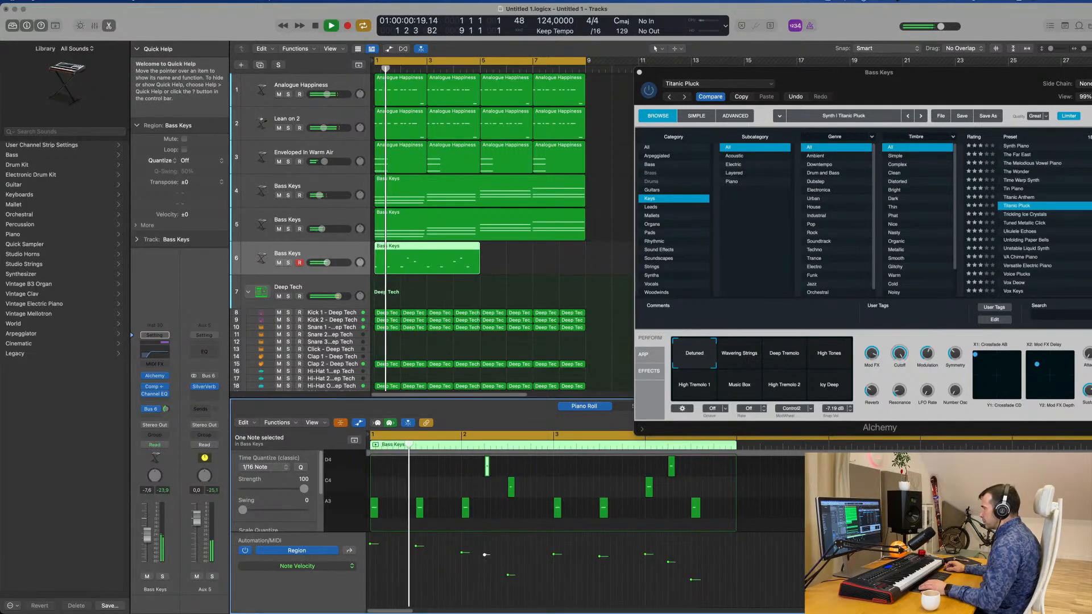
Raise the velocities of the D4 and C4 notes in bar 2 and the last A3 note to even out the melody.
drag(485, 555, 485, 551)
key(space)
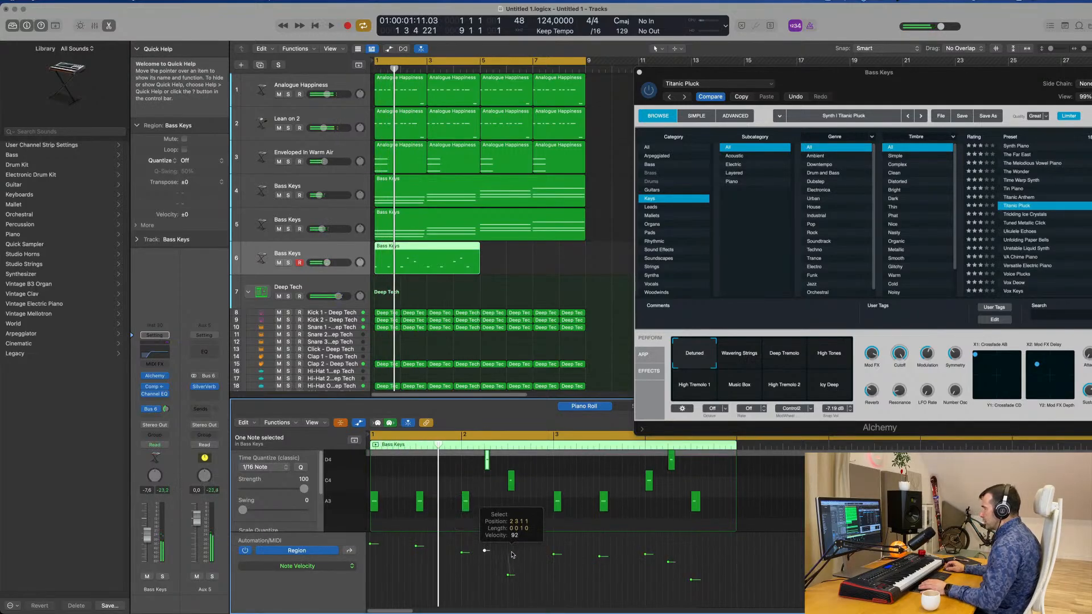
key(space)
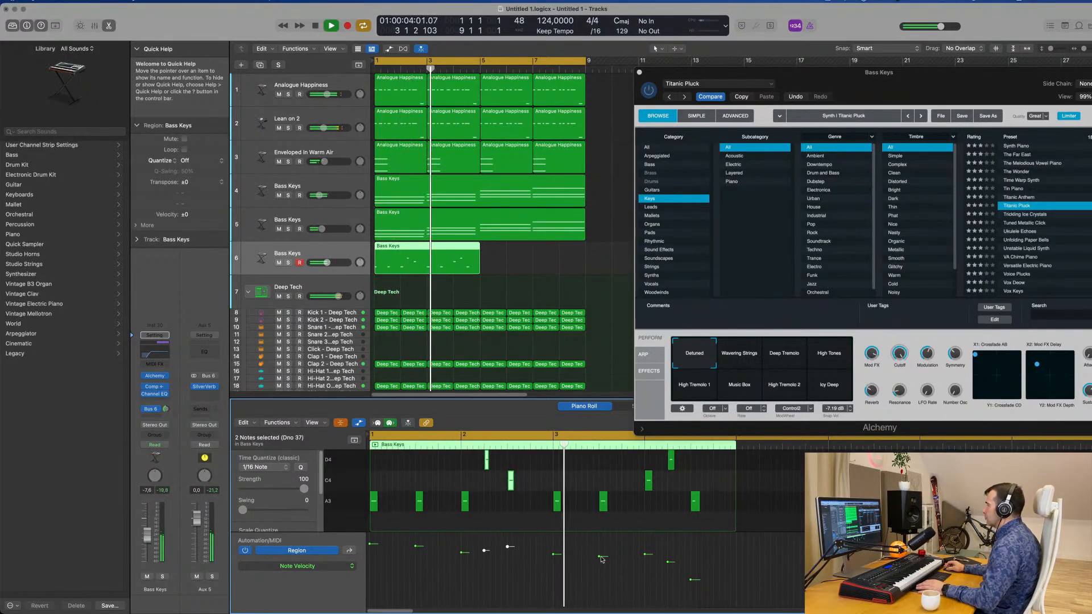
drag(599, 557, 691, 543)
click(637, 514)
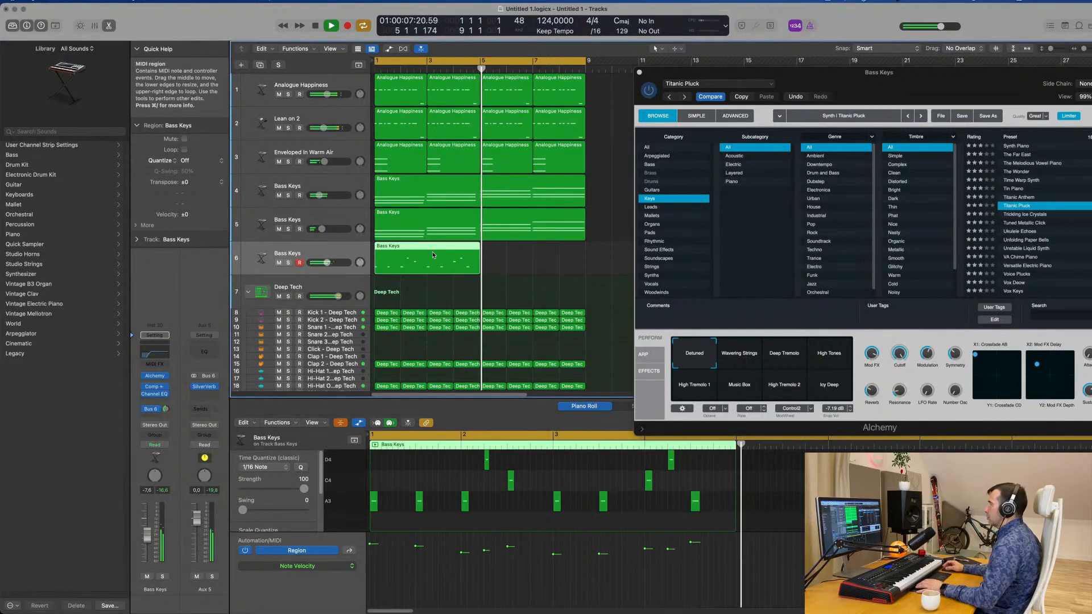
Repeat the four-bar pluck region to fill bars 5 to 8 on track 6 and close the Alchemy window.
key(super+r)
key(super+Left)
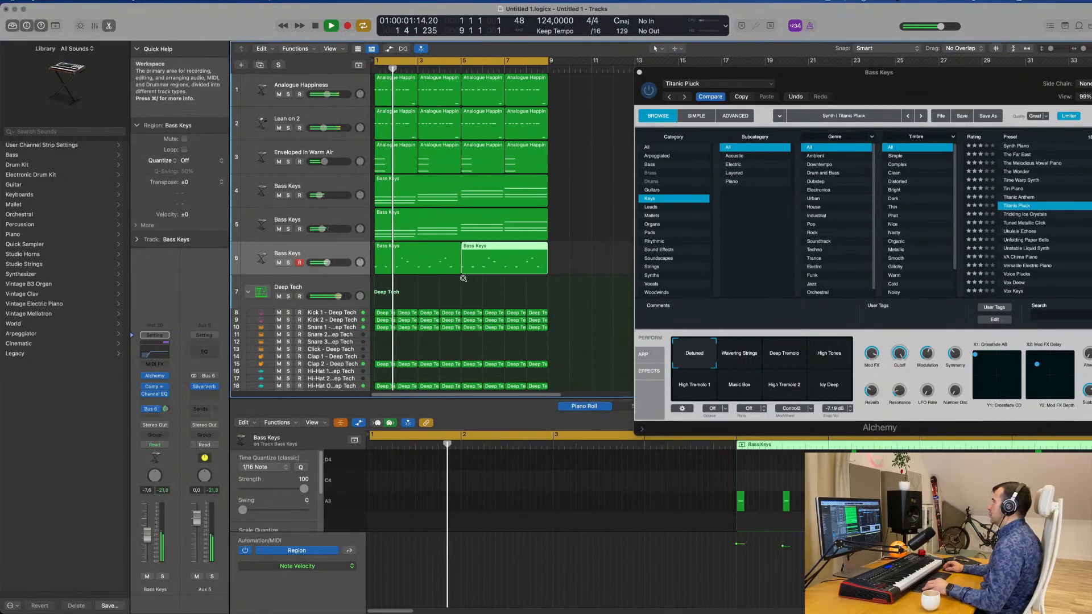
drag(853, 92, 566, 96)
click(322, 87)
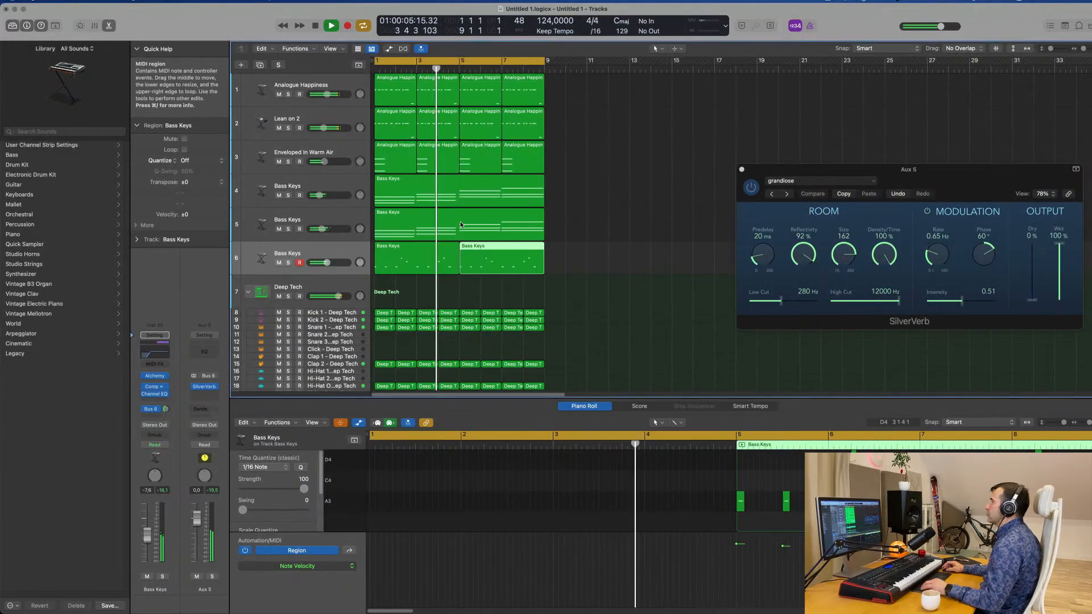
scroll(621, 243, down, 4)
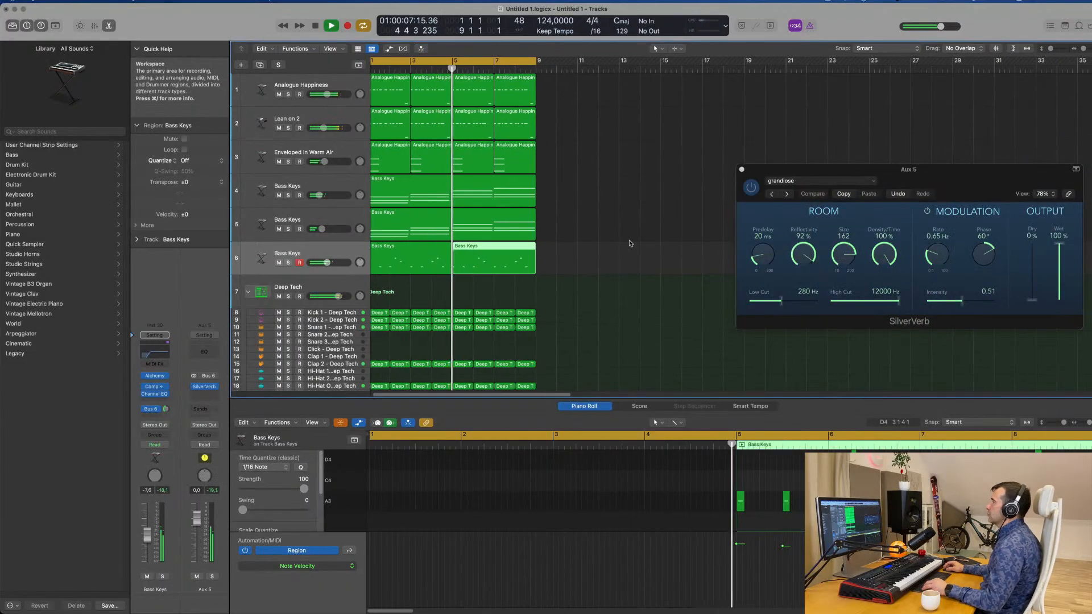
click(342, 255)
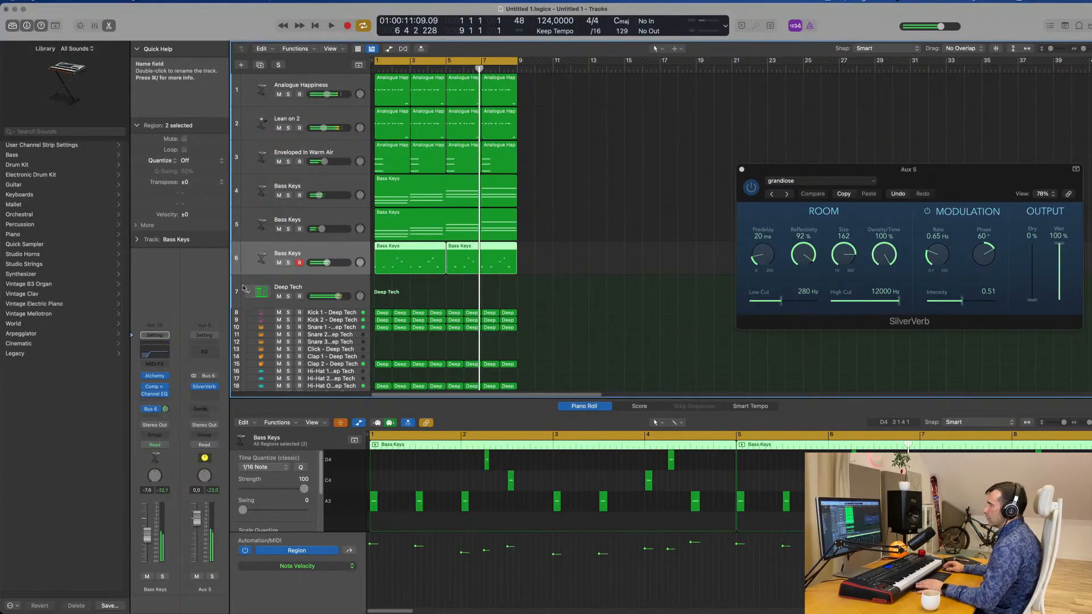
key(space)
key(space)
scroll(512, 283, down, 2)
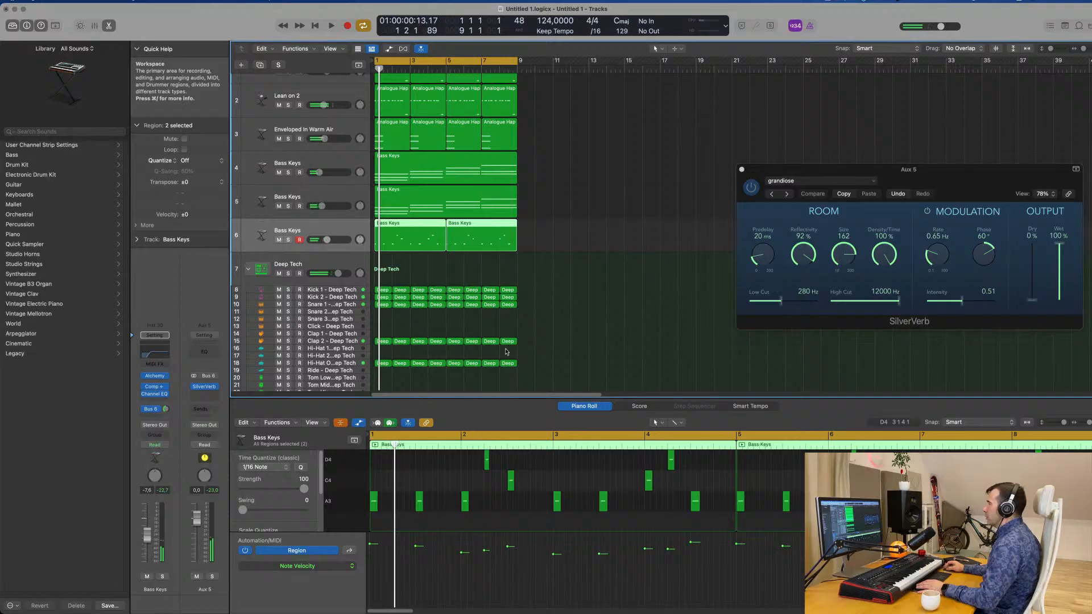
drag(534, 284, 373, 372)
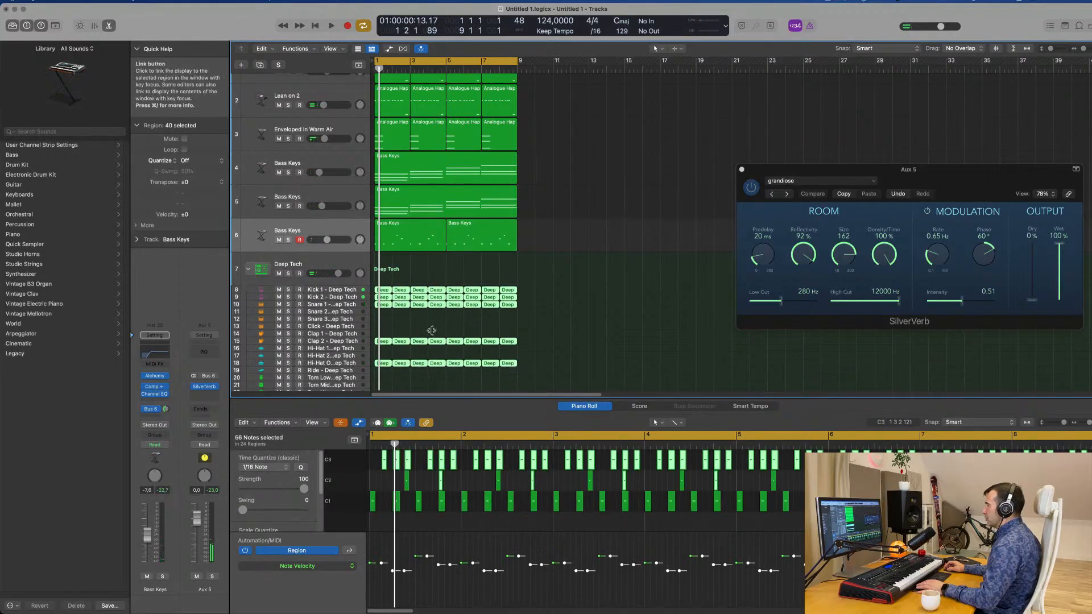
scroll(566, 345, down, 2)
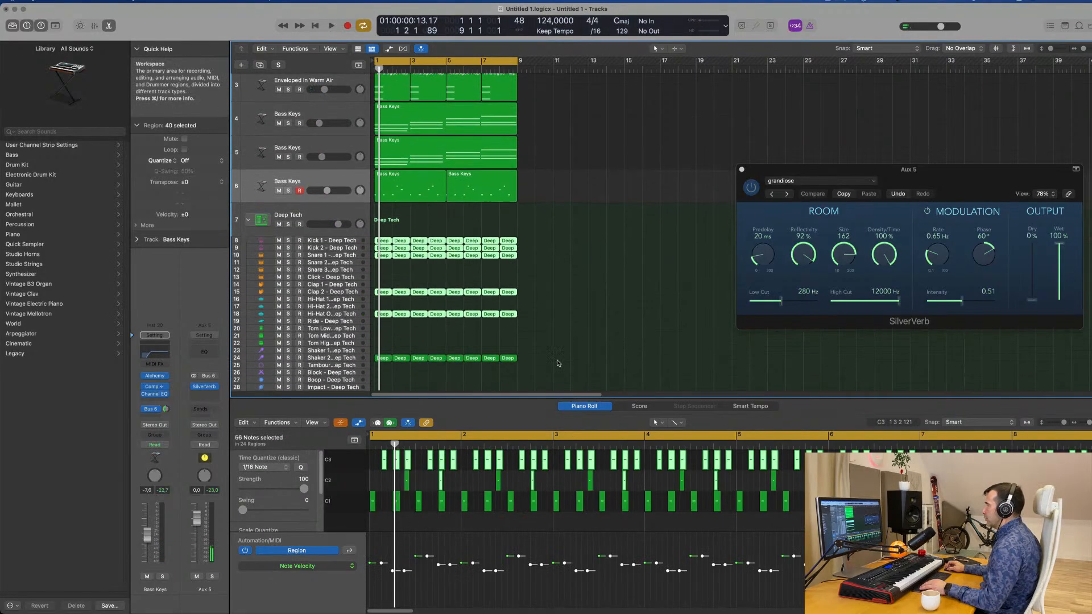
drag(558, 362, 372, 235)
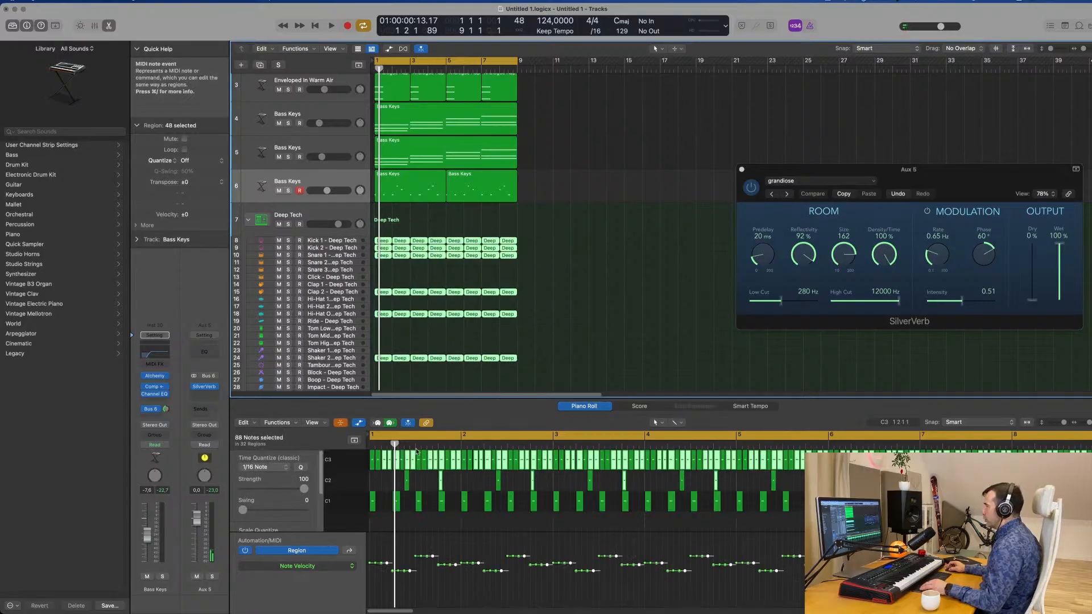
click(612, 321)
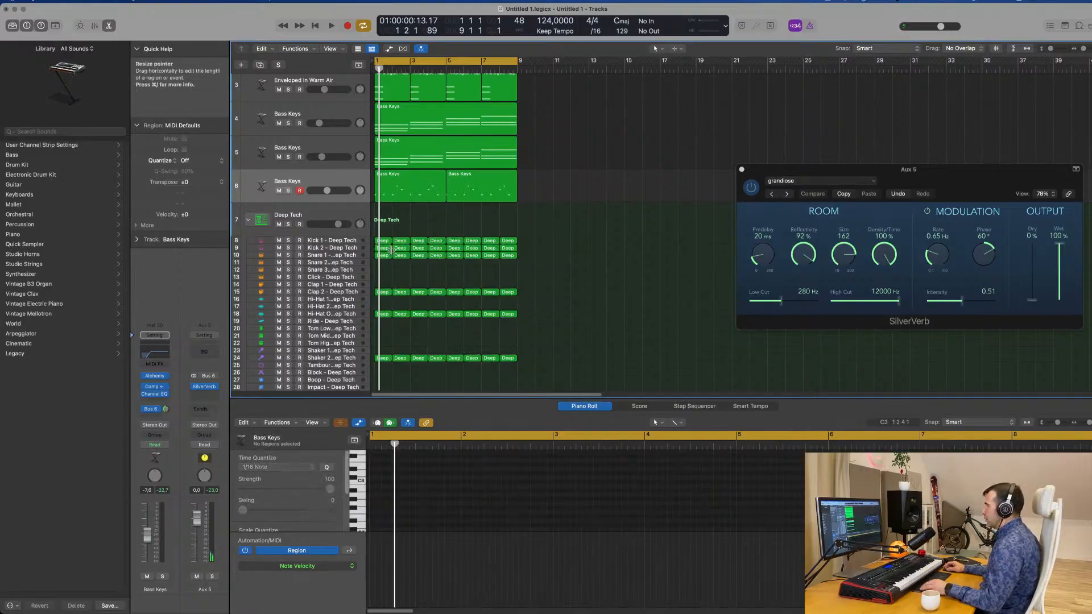
Transpose all Kick 1 and Kick 2 notes up four semitones with collapsed rows turned off, and play the result.
drag(556, 236, 376, 249)
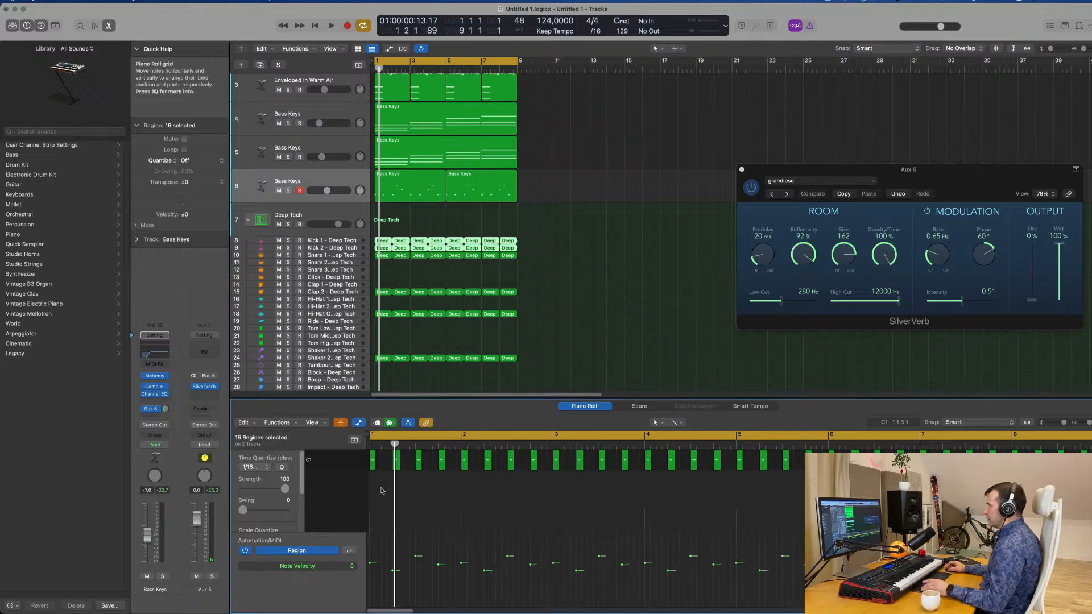
click(342, 423)
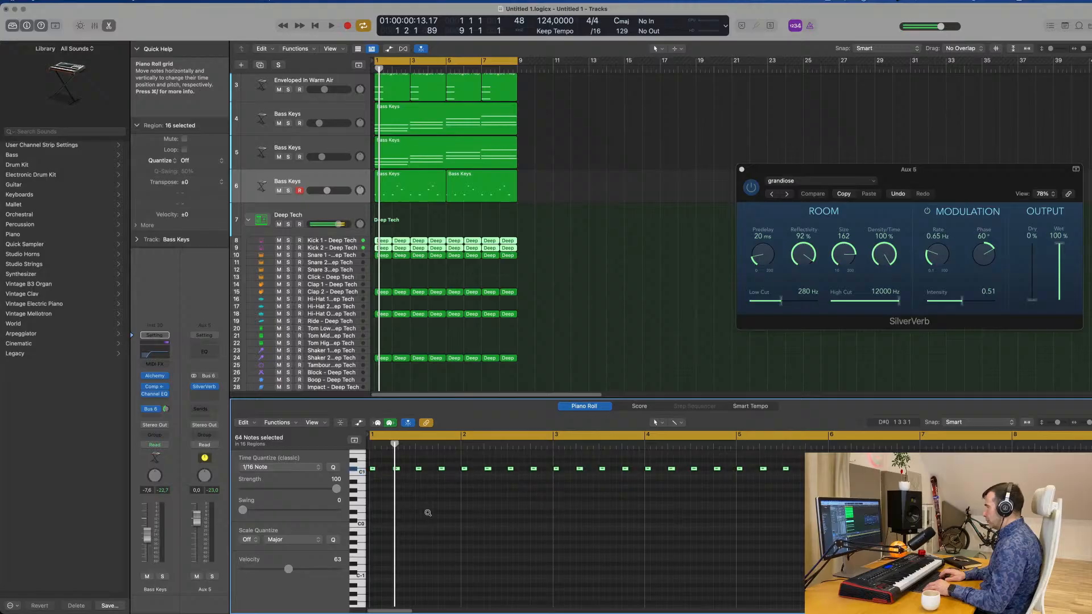
key(space)
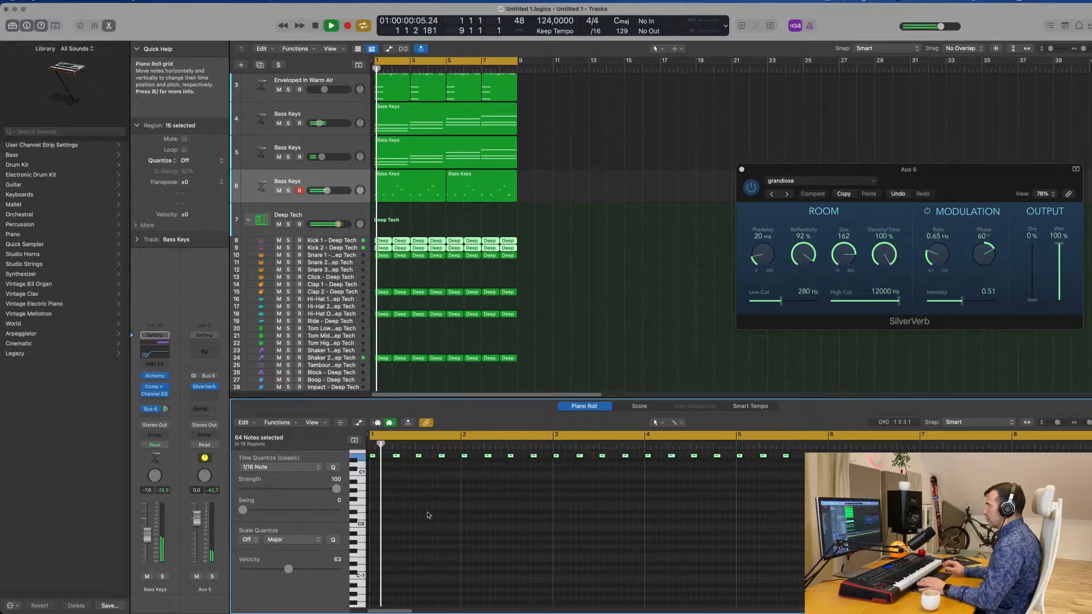
key(space)
key(space)
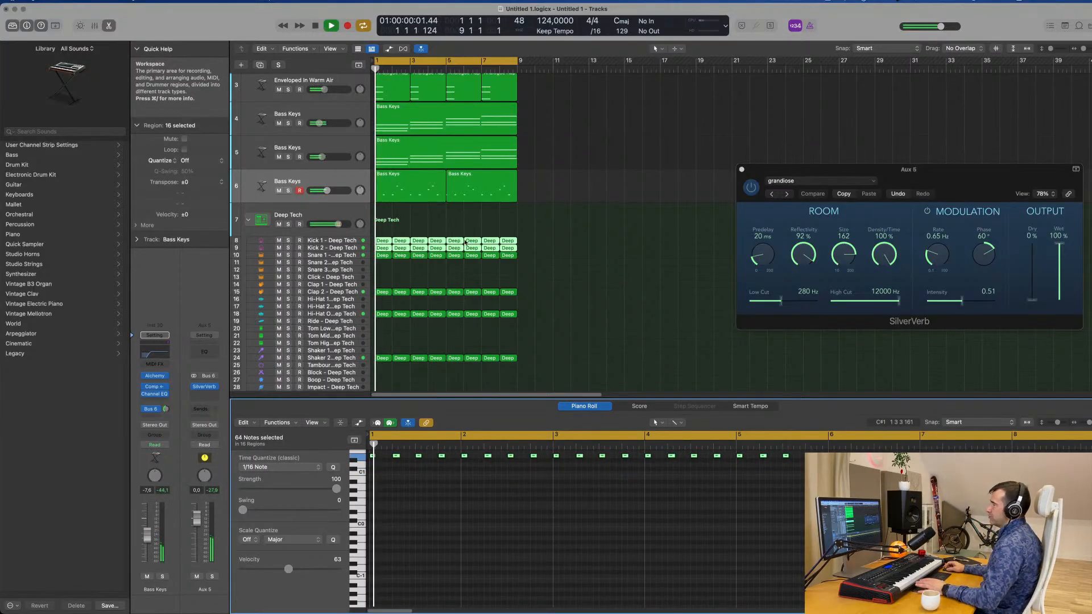
Transpose all Snare 1 notes up four semitones and play the loop to check them.
click(362, 256)
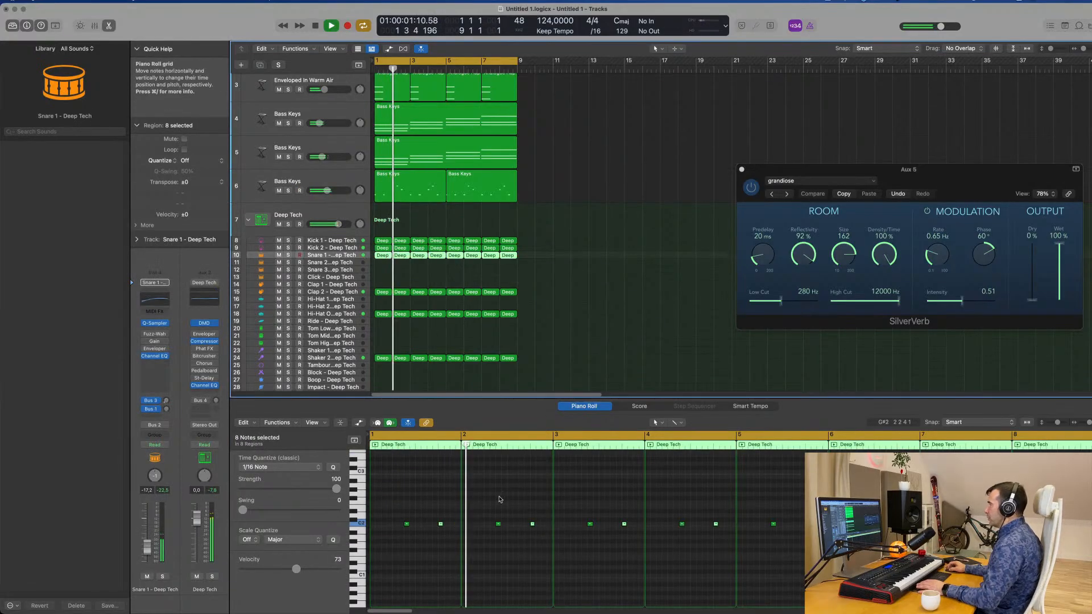
key(space)
click(493, 553)
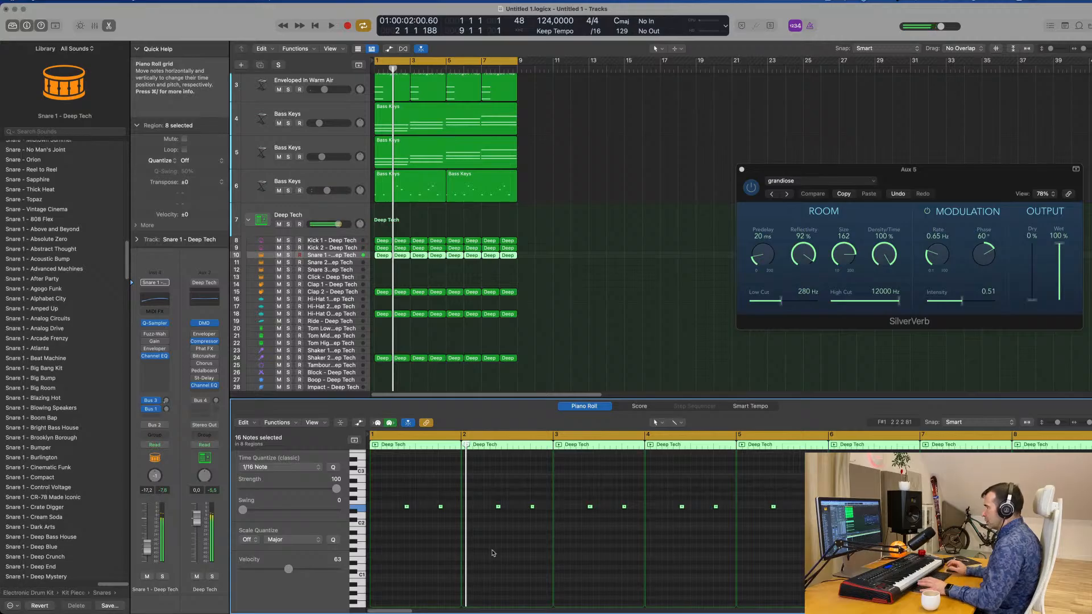
key(space)
key(space)
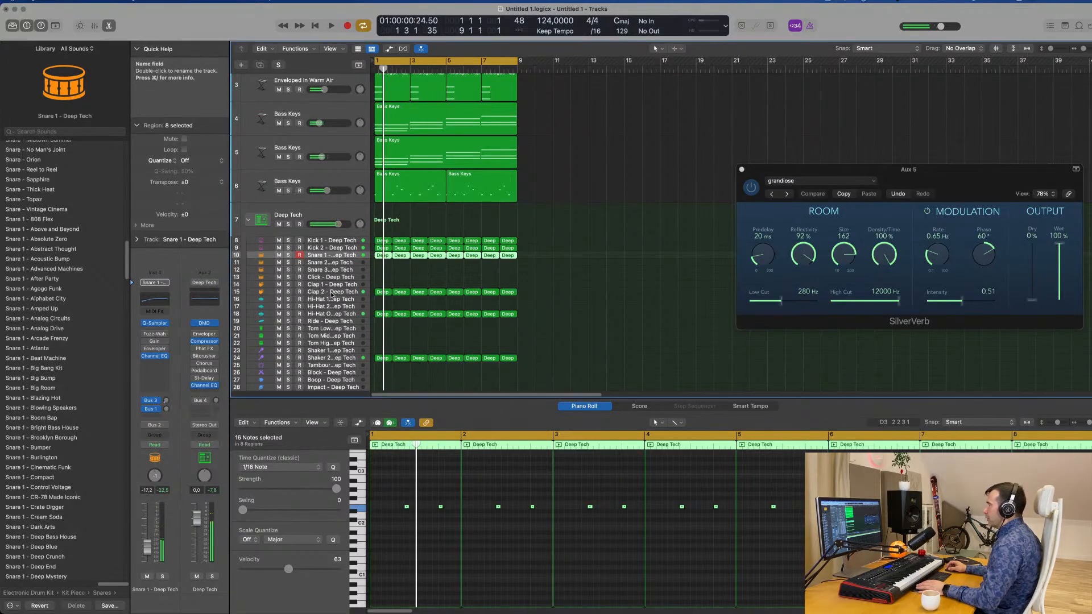
Transpose all Clap 2 notes up four semitones and play the loop.
click(331, 295)
click(429, 505)
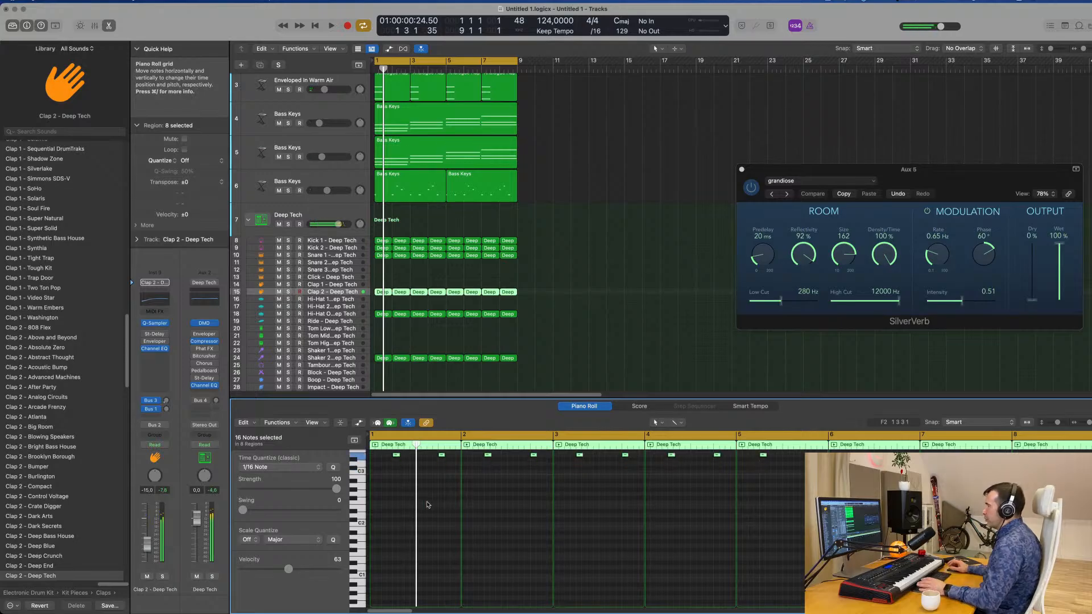
key(space)
Transpose all notes in the eight open hi-hat regions on track 18 up four semitones.
drag(546, 317, 367, 314)
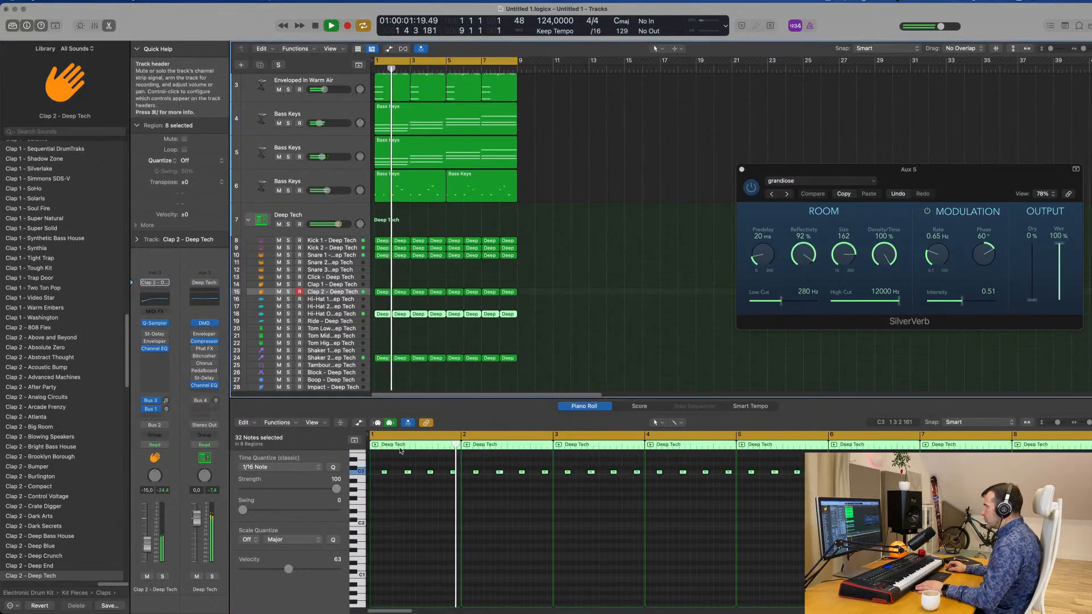
click(432, 524)
key(space)
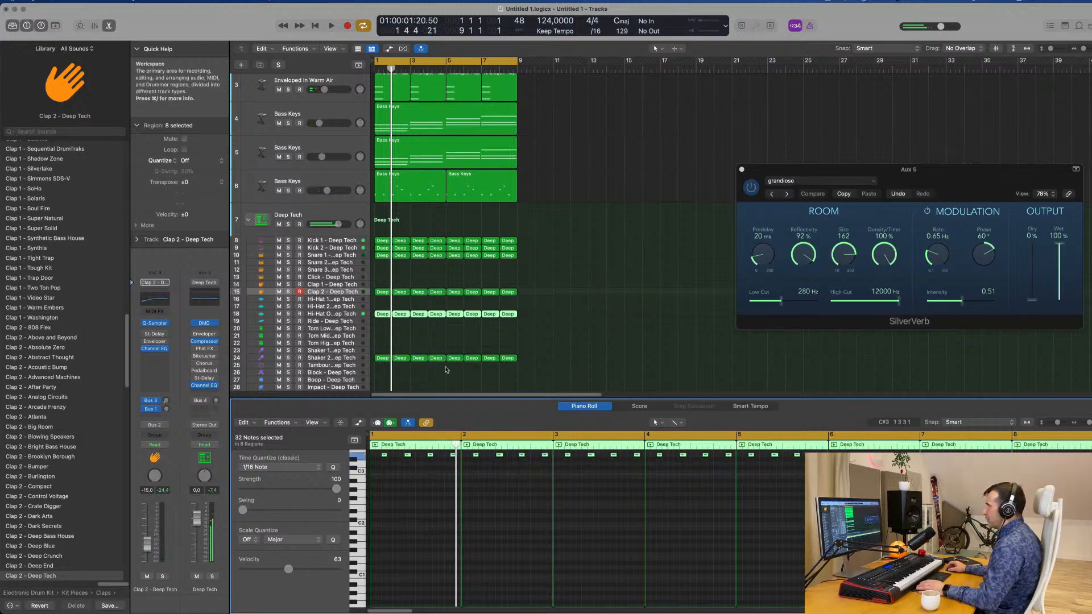
Transpose all notes in the eight Shaker 2 regions on track 24 up four semitones.
scroll(562, 355, down, 3)
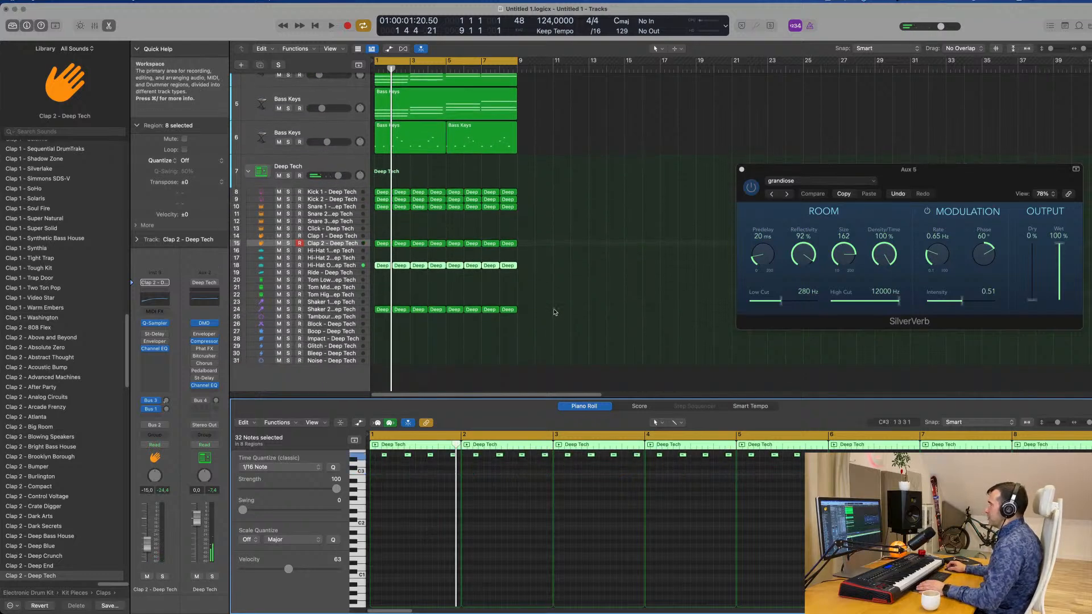
drag(555, 311, 368, 317)
click(393, 541)
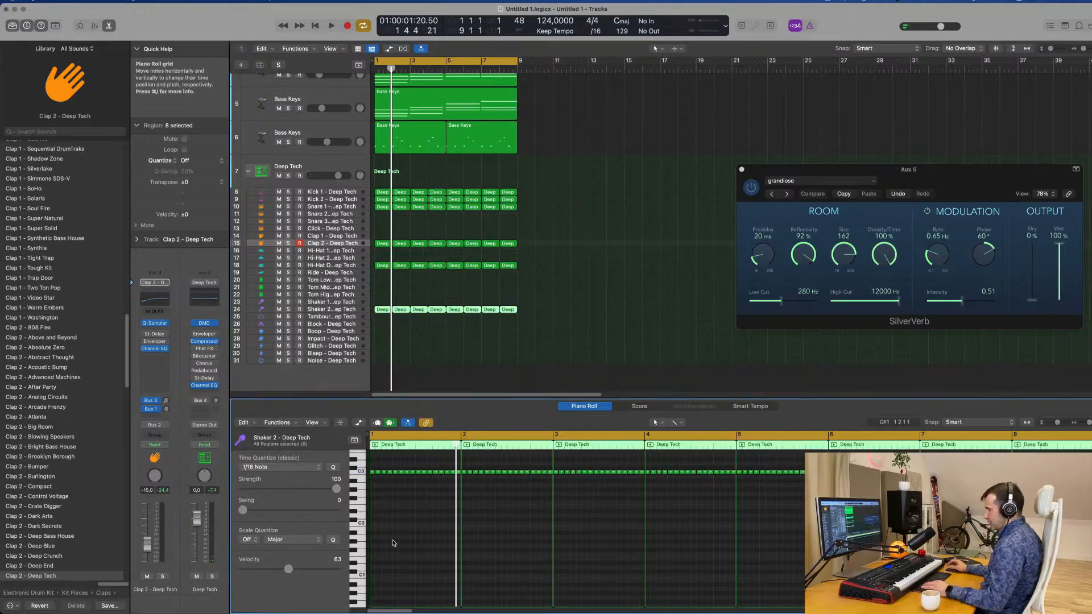
key(alt+Up)
key(alt+Up)
key(alt+Up)
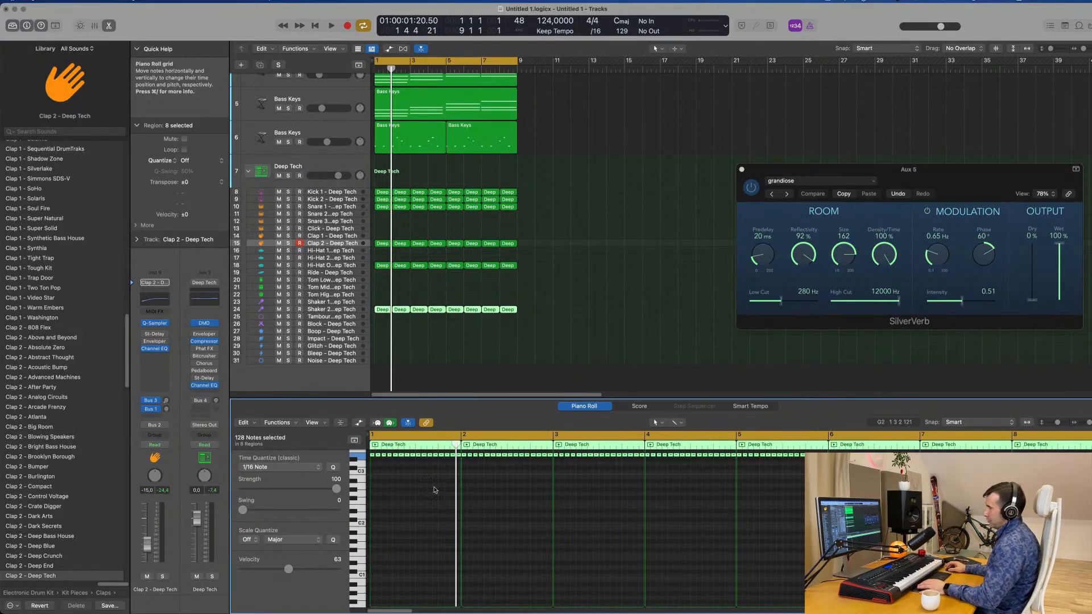
Play the loop with all parts to check the transposed drums against the melody on track 6.
click(680, 276)
key(space)
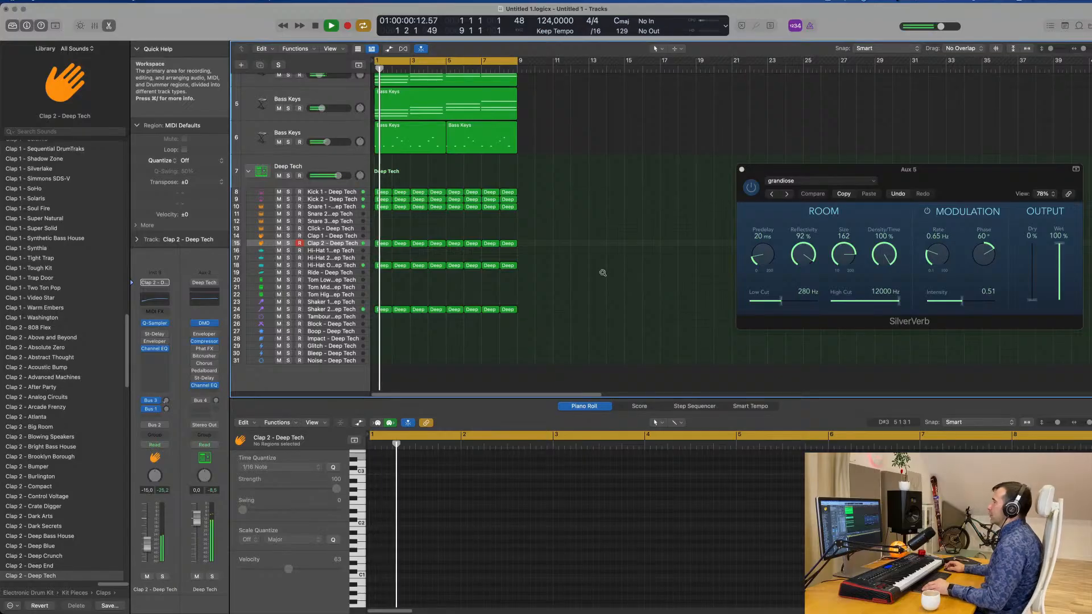
scroll(639, 276, up, 3)
scroll(639, 276, down, 3)
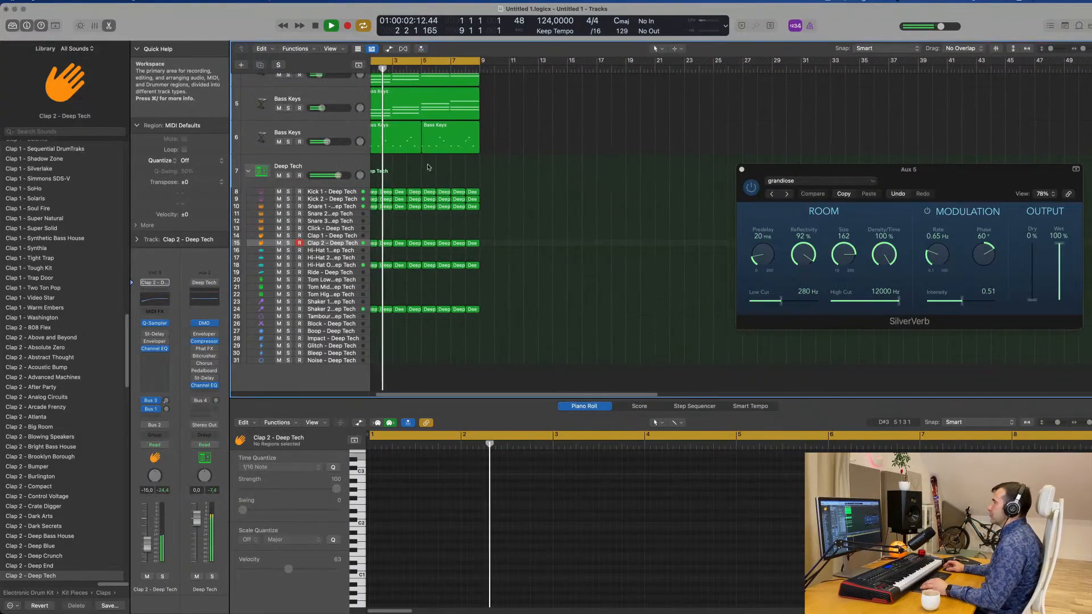
click(364, 132)
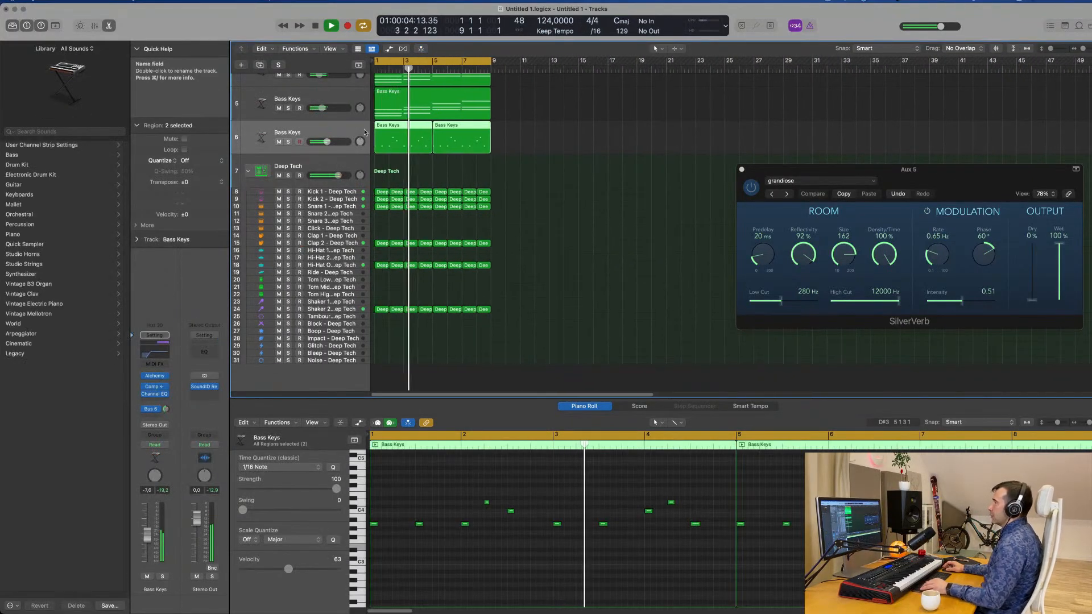
scroll(528, 167, up, 5)
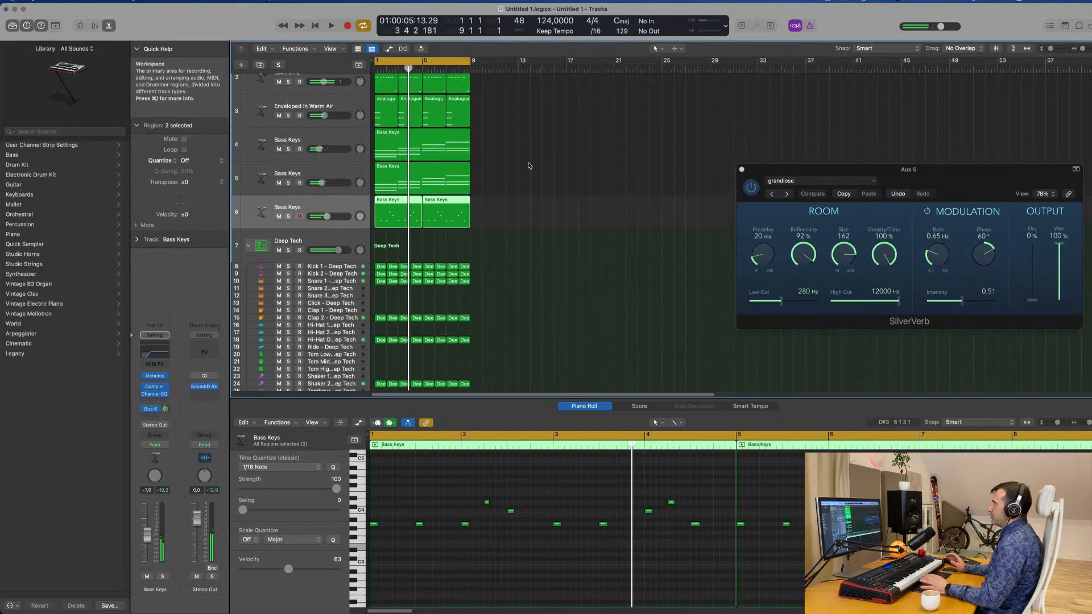
key(space)
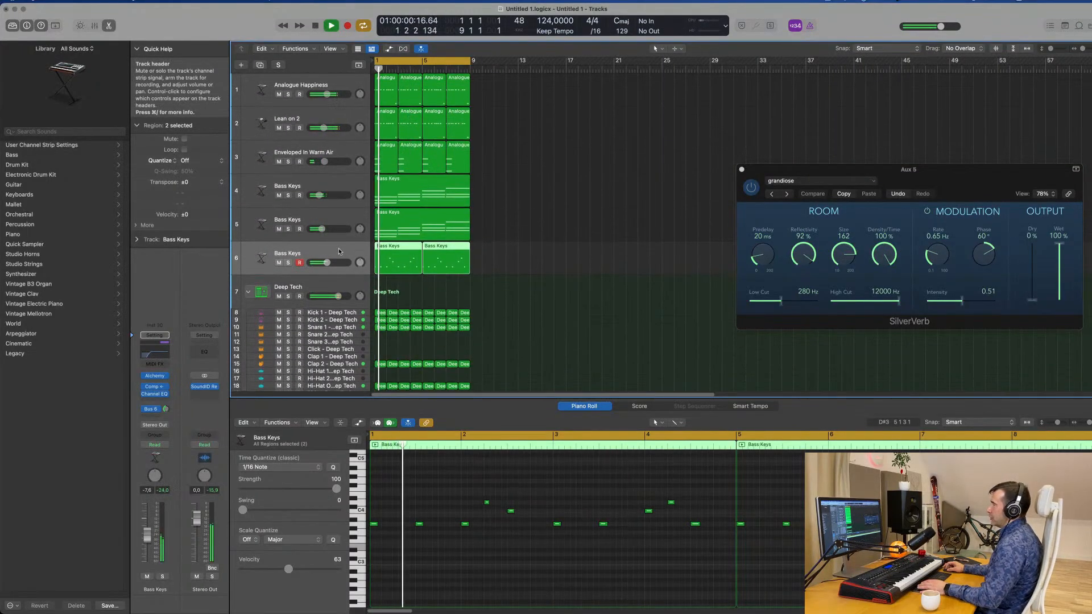
click(831, 1)
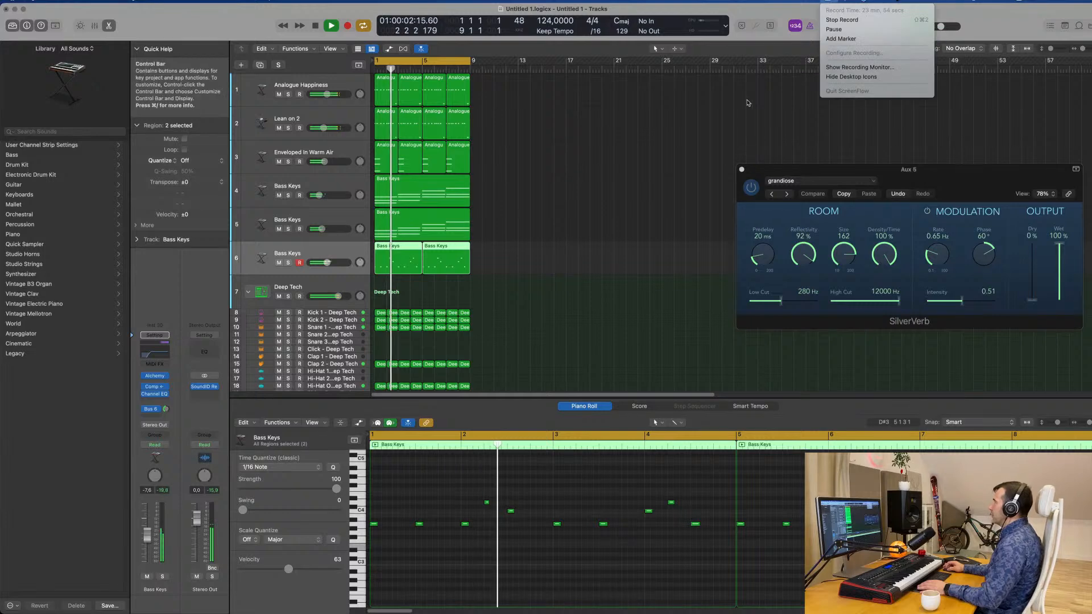
click(662, 167)
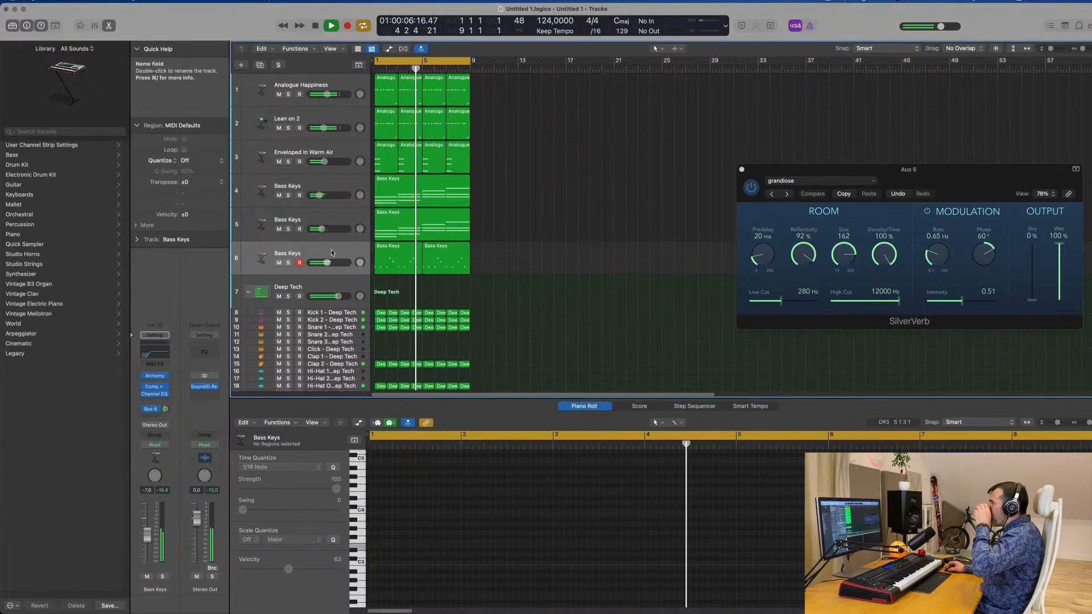
Mute tracks 3, 4 and 5 and restart the loop to hear the melody on track 6 with bass and drums.
click(296, 256)
click(279, 229)
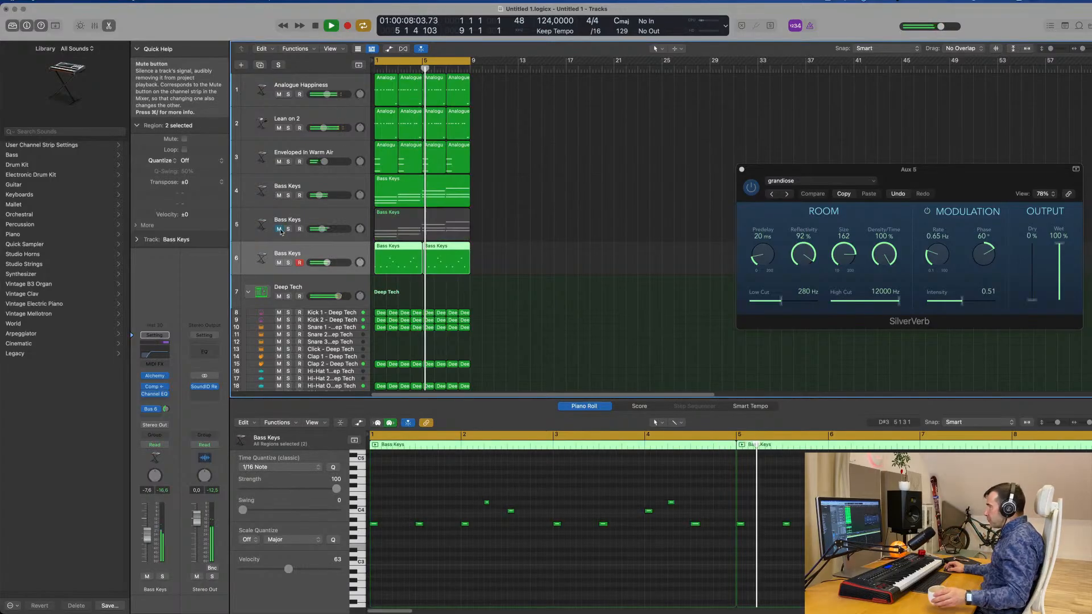
click(279, 196)
click(278, 161)
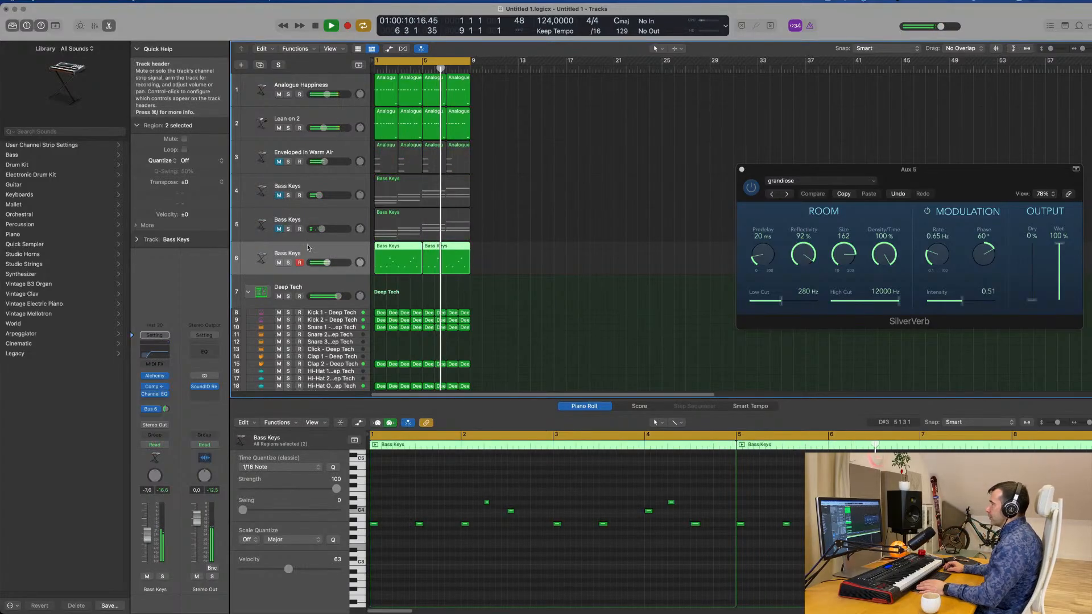
key(Return)
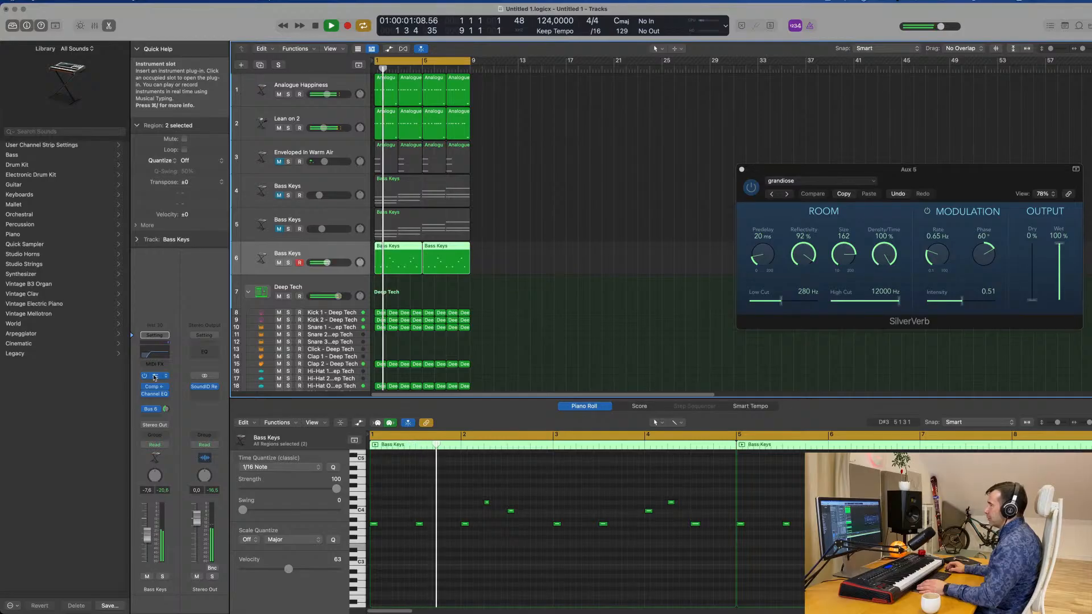
Open the Alchemy instrument of track 6 and audition its Wavering Strings, Deep Tremolo and High Tones snapshots.
drag(577, 103, 645, 157)
key(space)
key(Return)
key(Return)
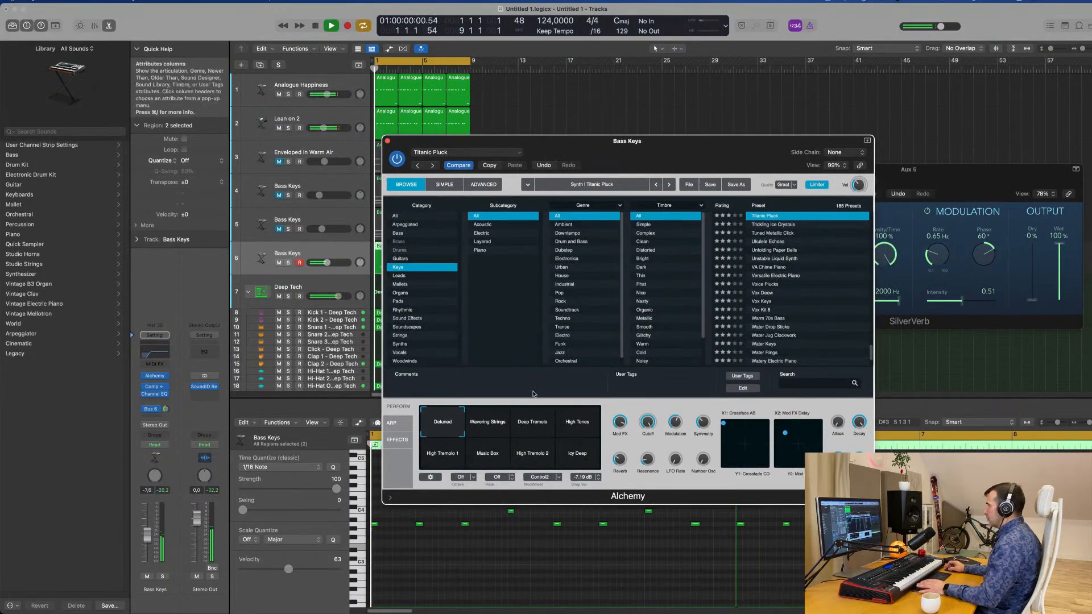
click(480, 436)
key(space)
click(532, 428)
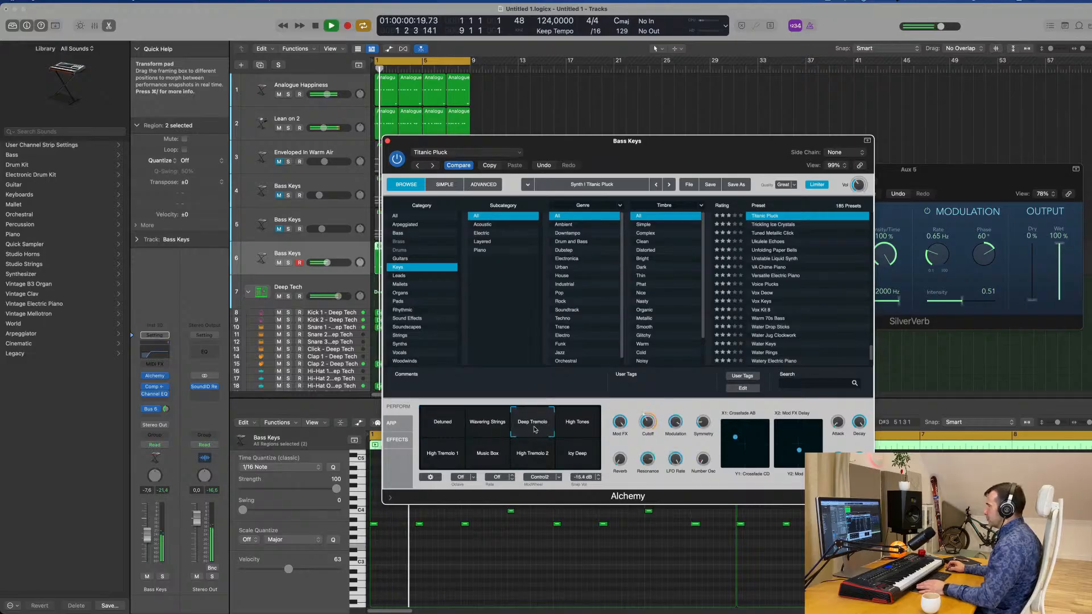
click(576, 424)
Audition the High Tremolo 1, Music Box, High Tremolo 2 and Icy Deep snapshots, and return to Detuned.
click(443, 460)
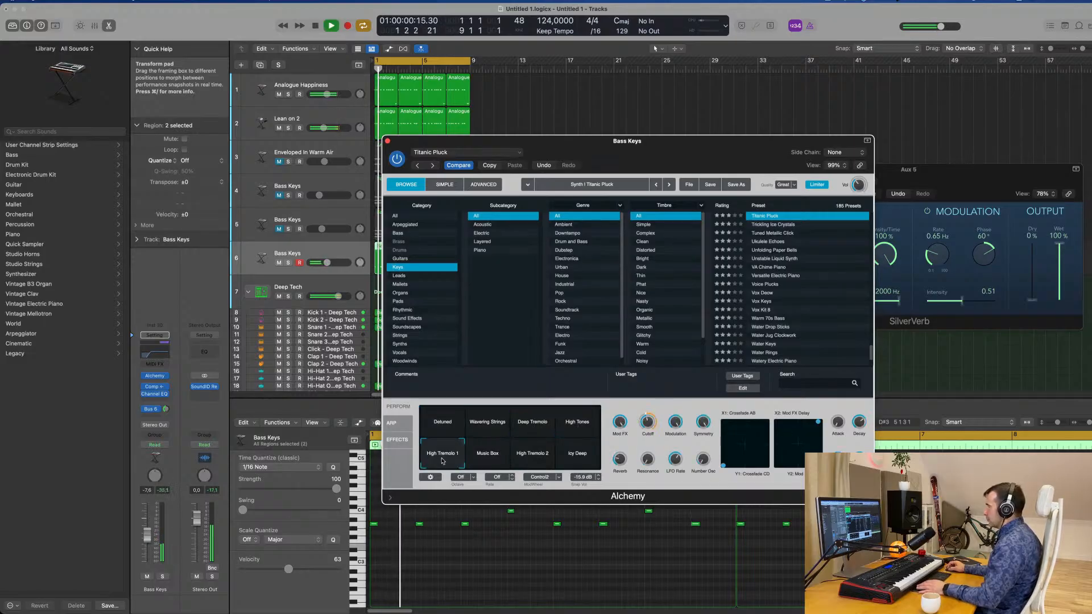
click(496, 457)
click(532, 455)
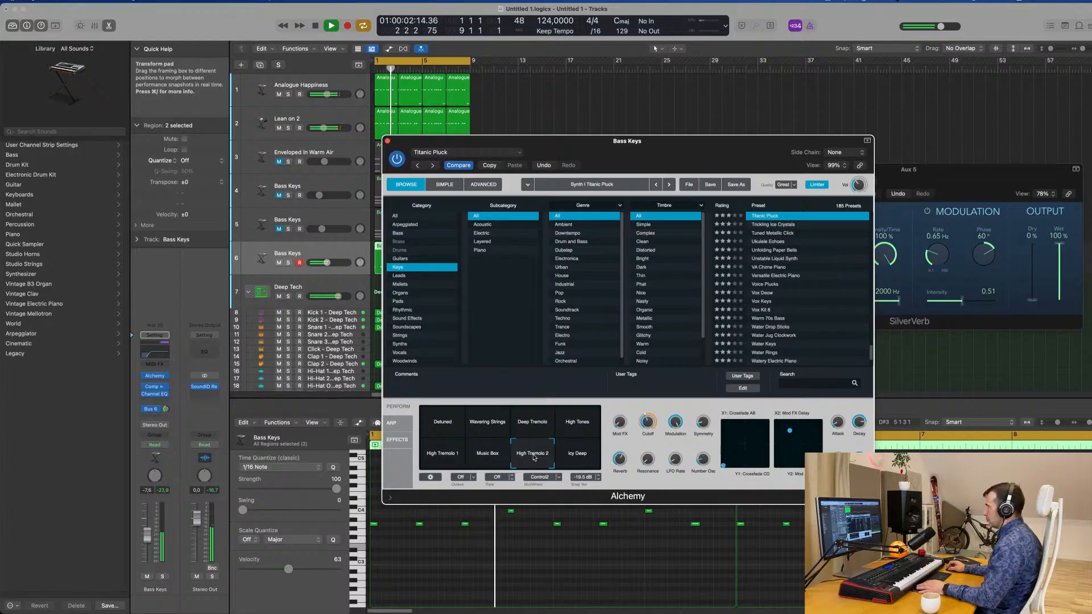
click(557, 450)
click(444, 424)
key(space)
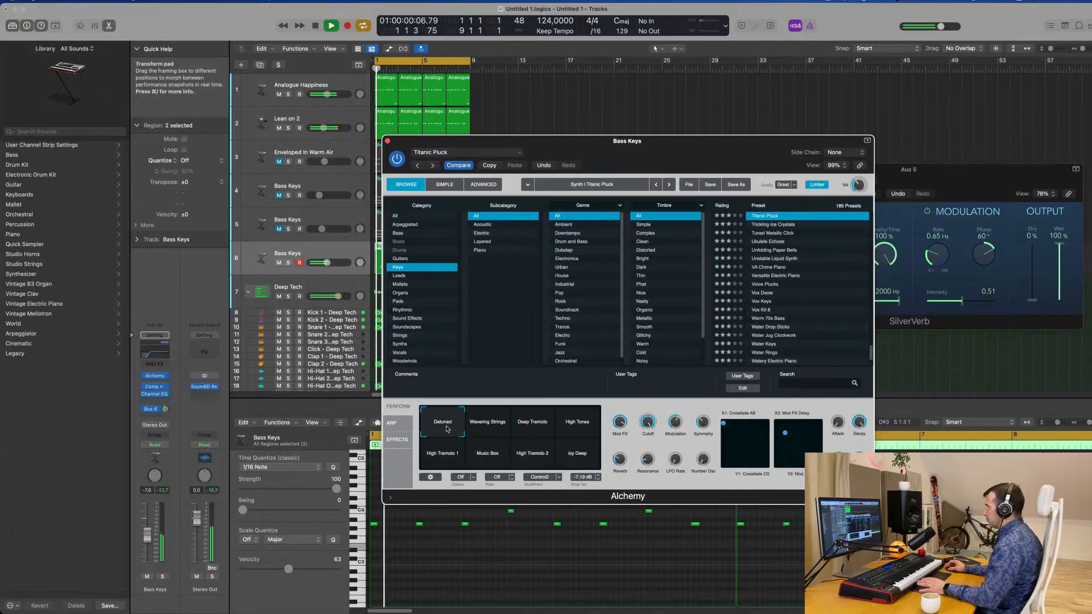
Move Alchemy clear of the track list and set the Bus 6 reverb send of track 6 to -11.7 dB.
drag(677, 141, 780, 99)
key(space)
key(space)
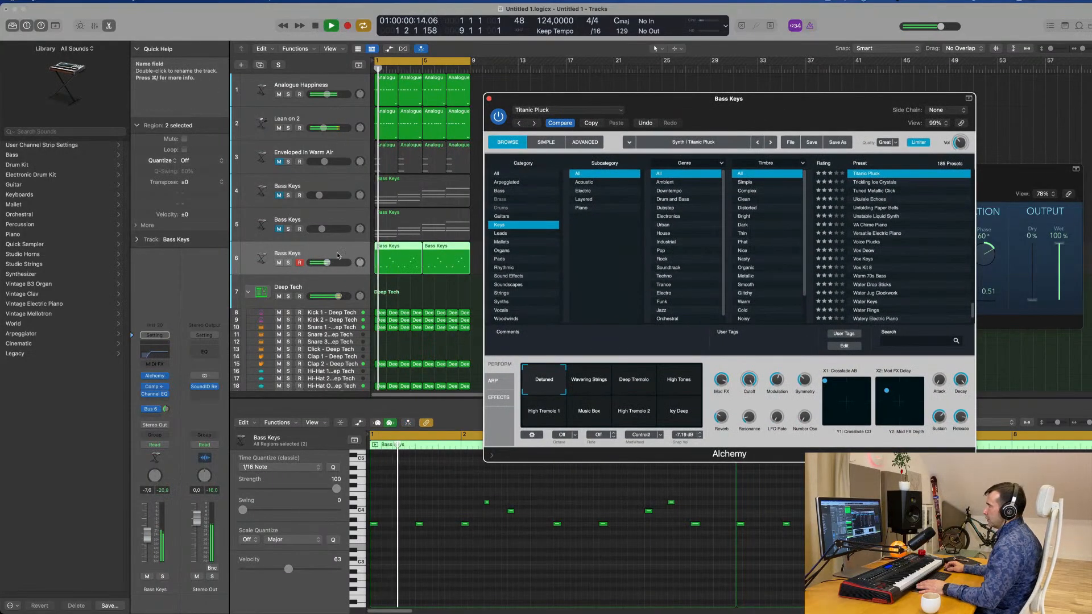
key(space)
key(space)
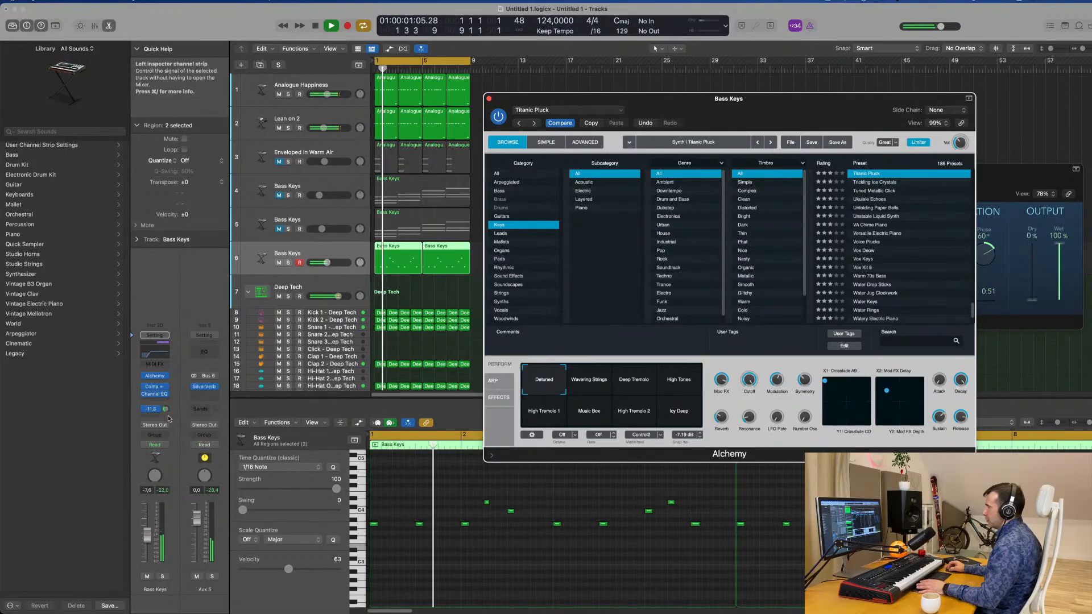
click(166, 409)
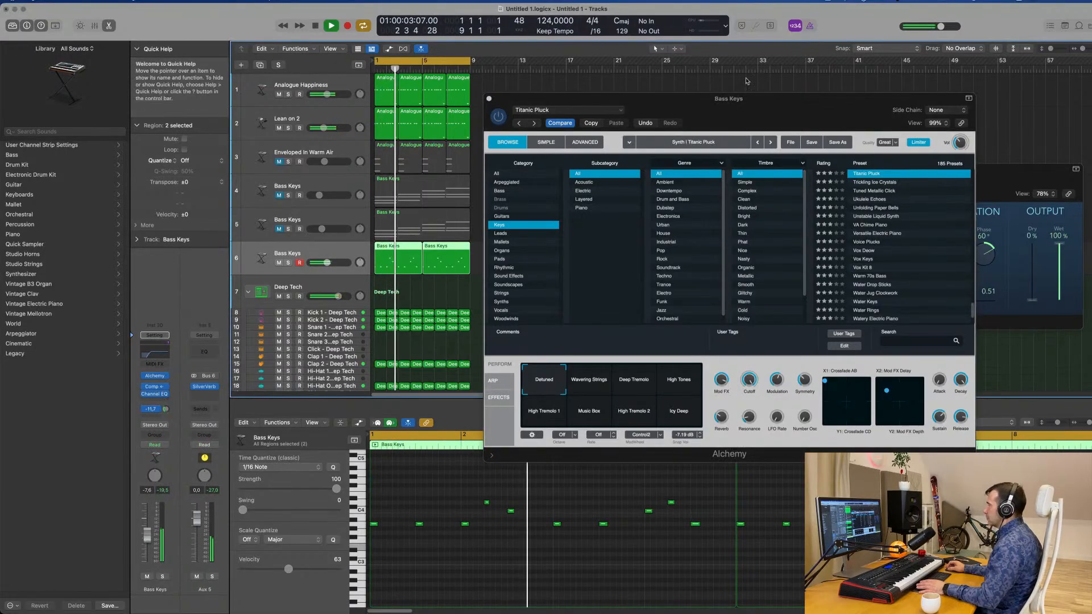
Adjust Titanic Pluck's Mod FX and Resonance and set its LFO Rate to 1/2 while the loop plays.
drag(744, 99, 590, 102)
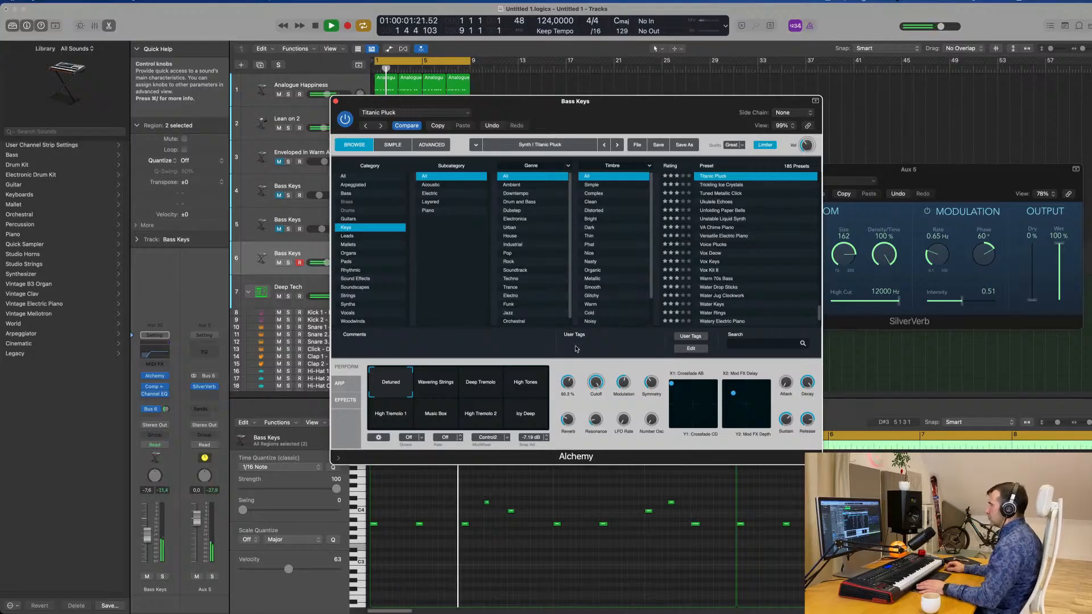
drag(576, 347, 571, 372)
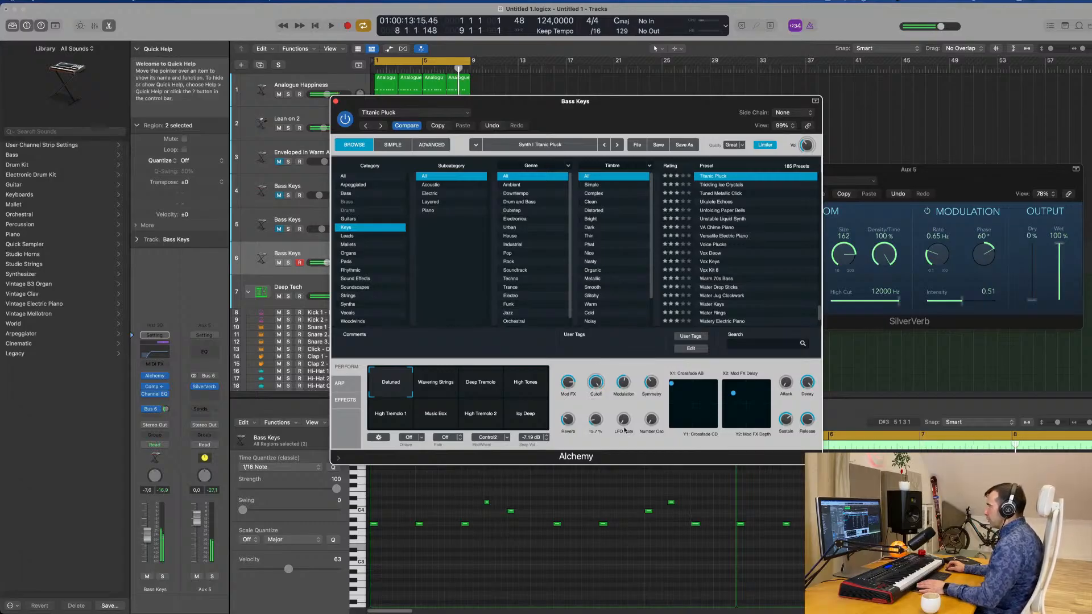
key(space)
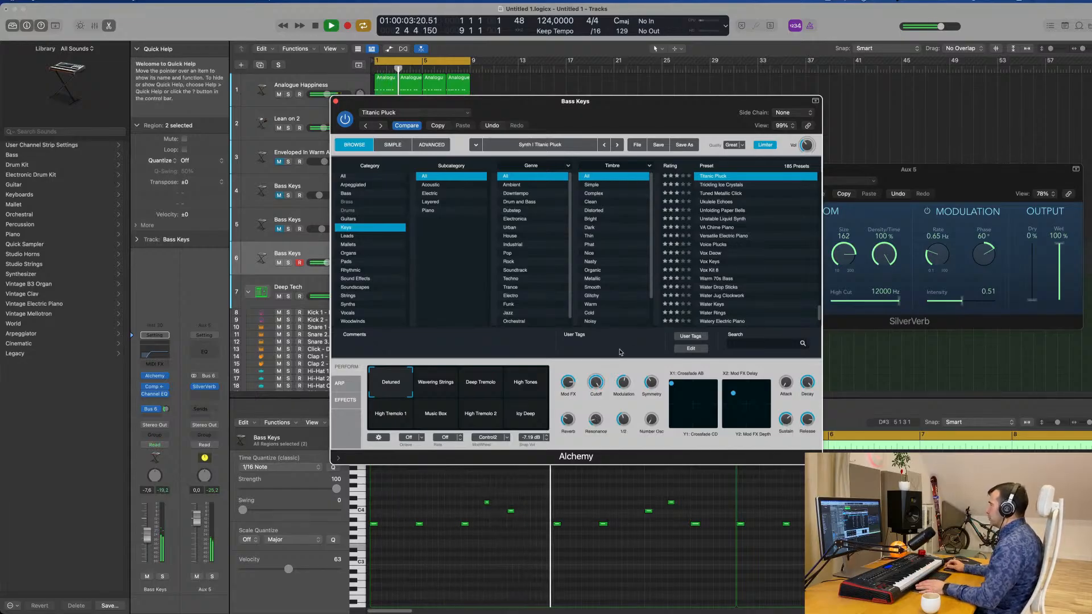
drag(567, 105, 826, 112)
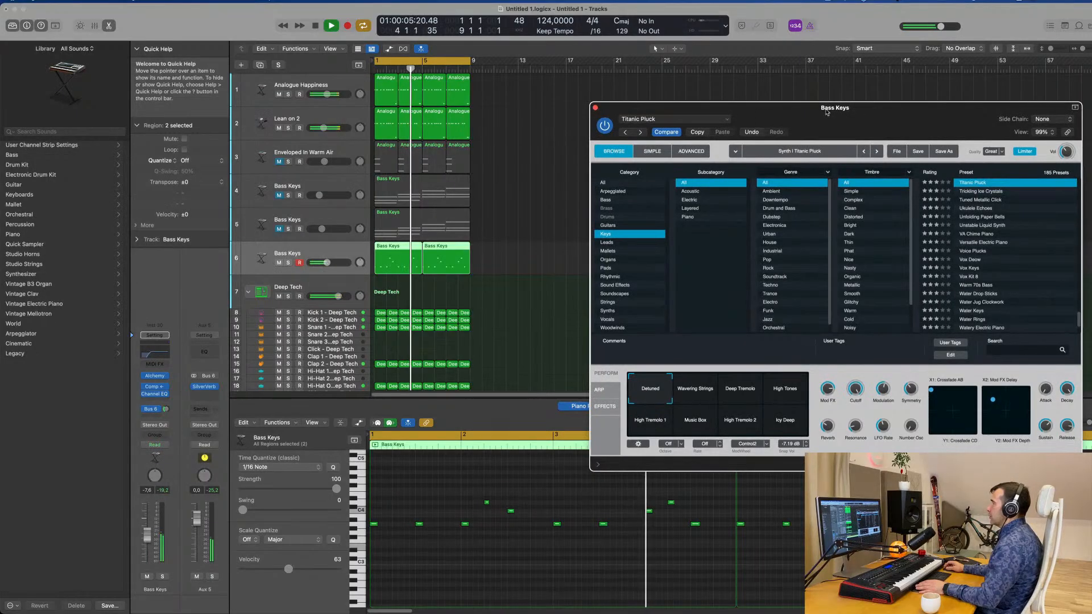
Lower the volume of the melody on track 6 to -9.0 dB and replay the loop.
click(312, 253)
key(Return)
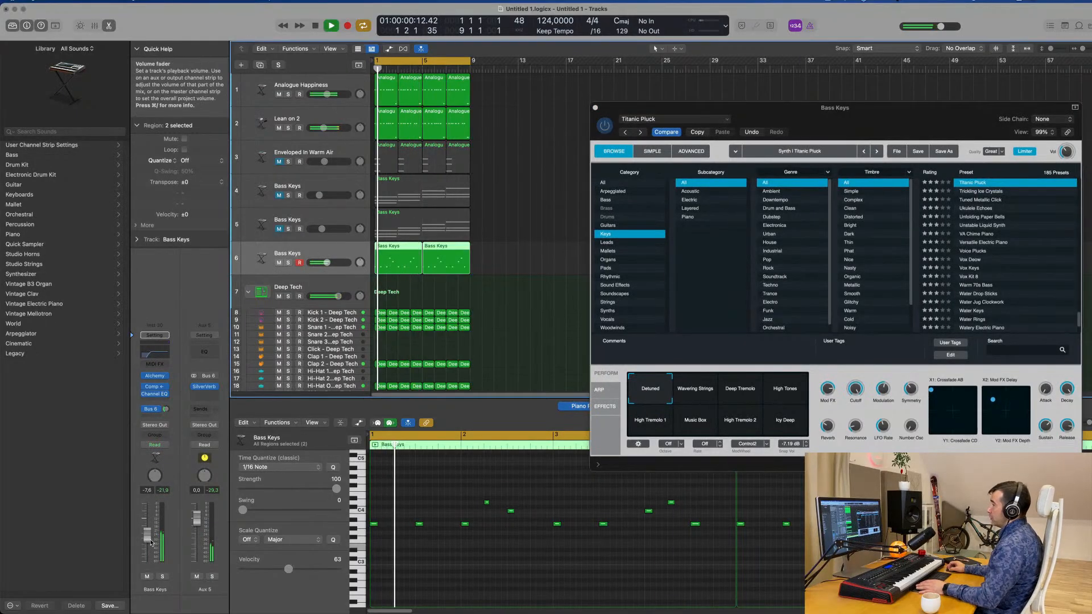
drag(149, 535, 148, 538)
key(Return)
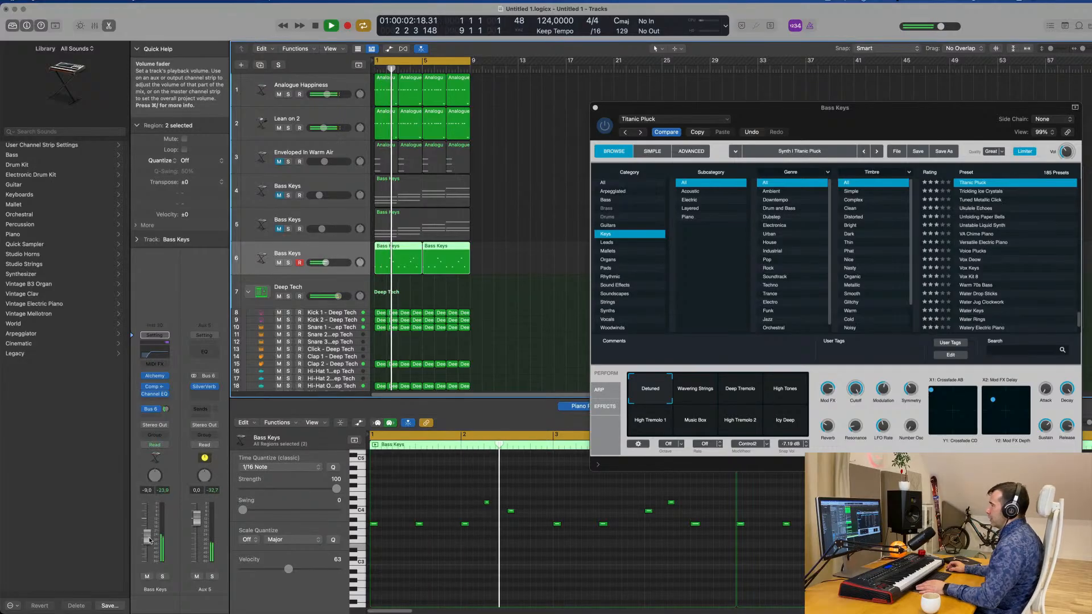
Reduce Titanic Pluck's Cutoff, check its advanced synth settings, and close the instrument.
click(857, 396)
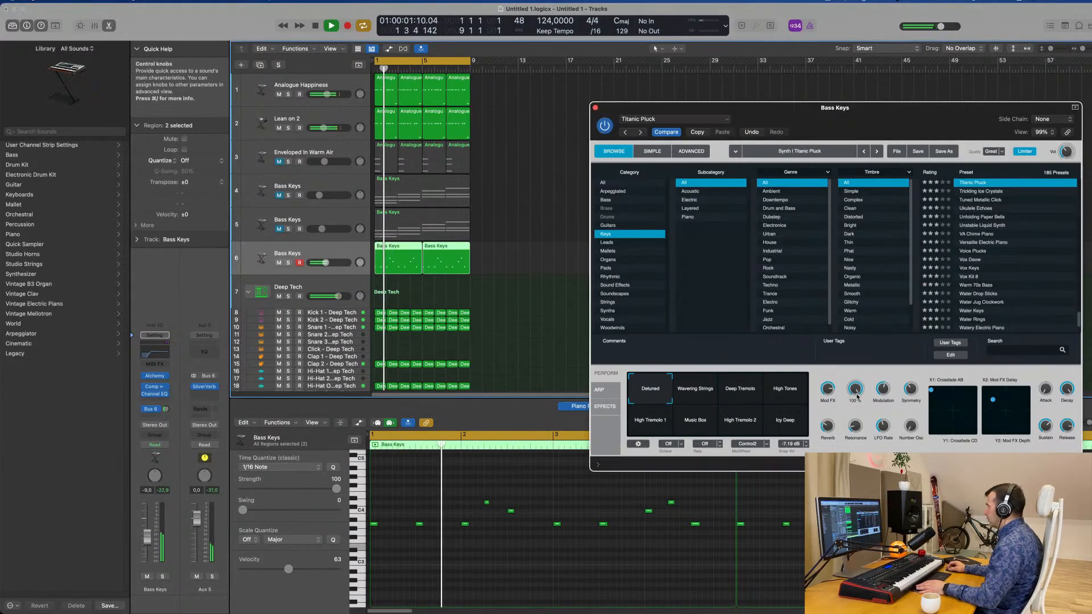
drag(857, 397, 858, 388)
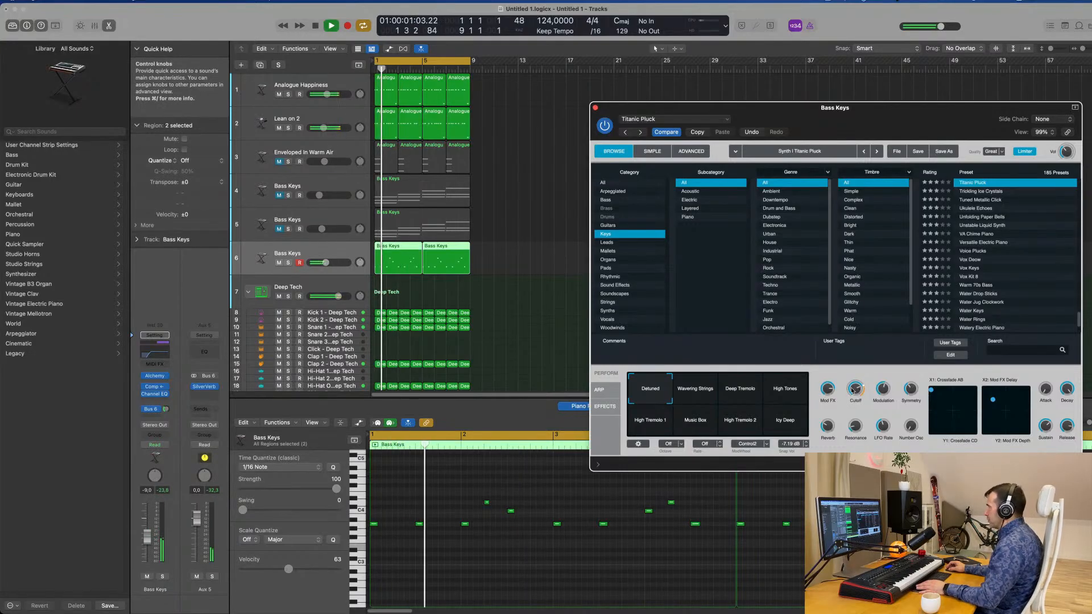
click(690, 152)
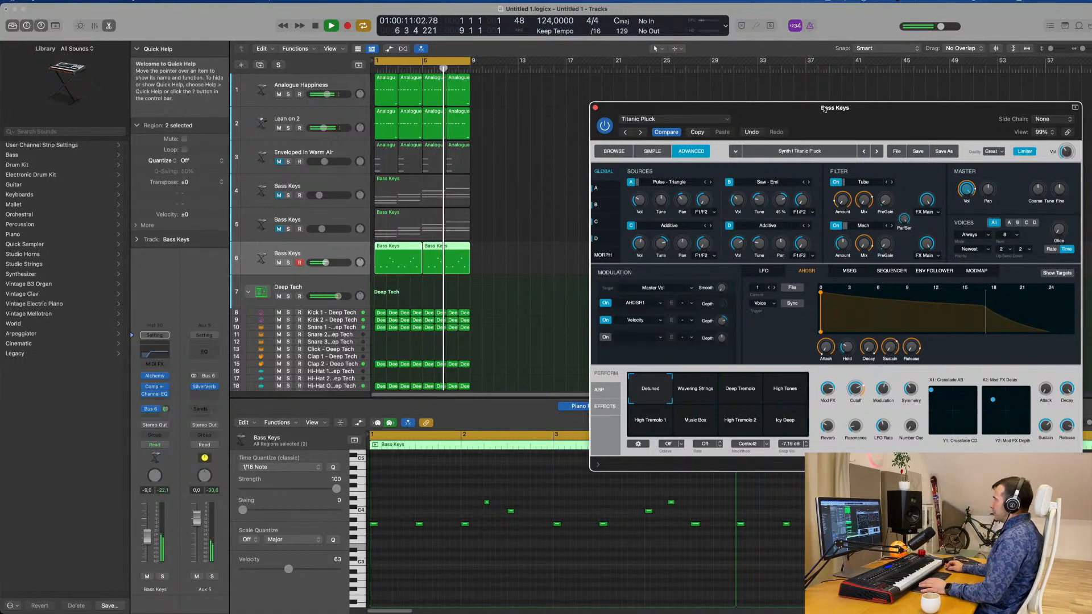
drag(825, 109, 670, 113)
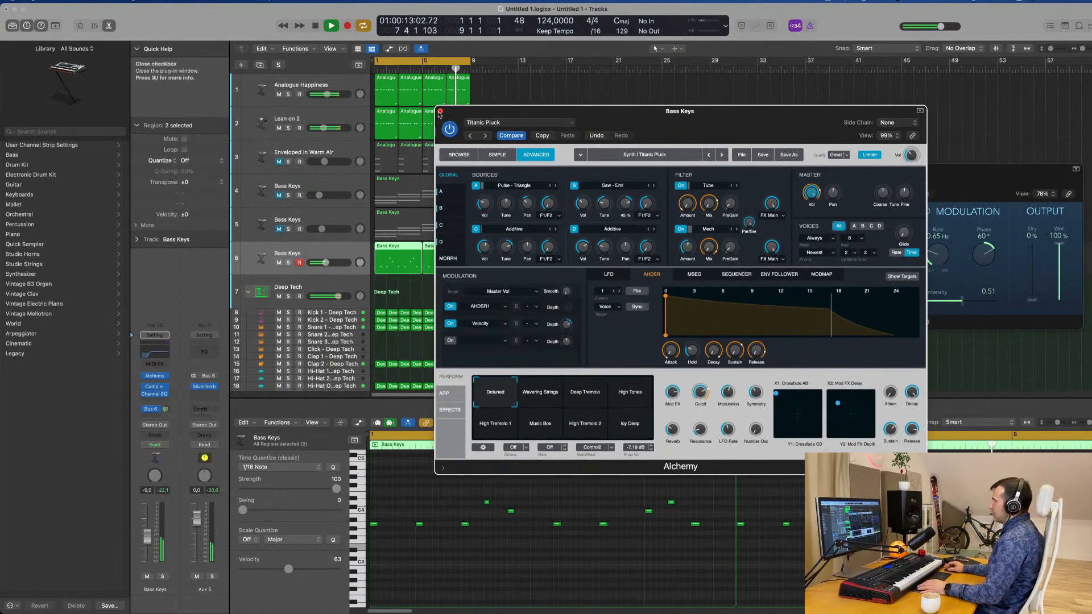
click(440, 112)
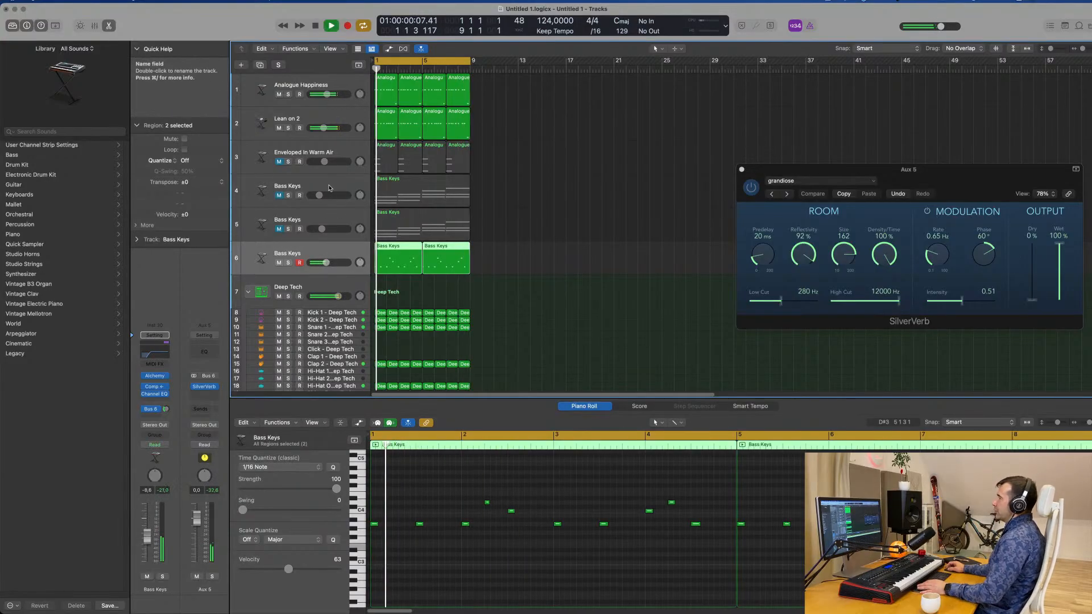
Unmute the Bass Keys chords on track 4 and raise their volume to -4.4 dB during playback.
click(294, 183)
click(278, 196)
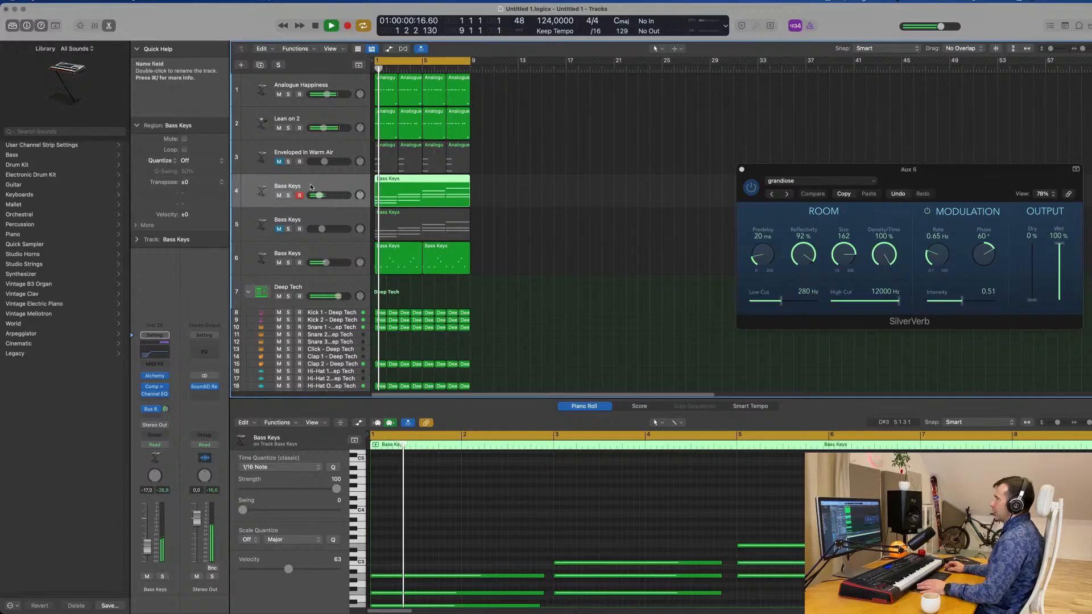
mouse_move(146, 547)
mouse_down()
mouse_move(140, 533)
mouse_move(145, 541)
mouse_up()
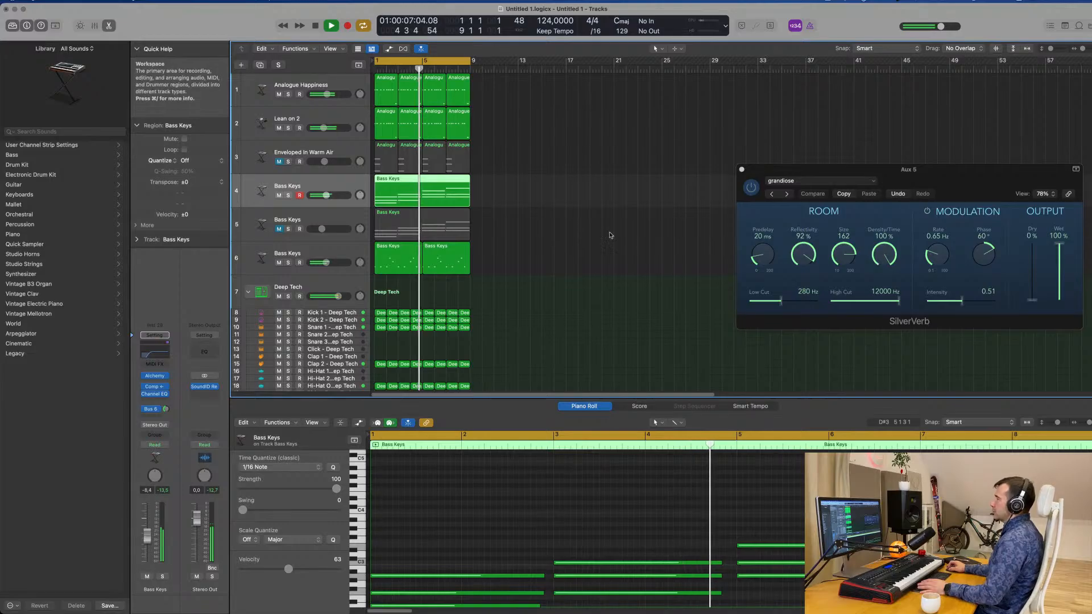
scroll(563, 261, down, 3)
scroll(579, 260, up, 3)
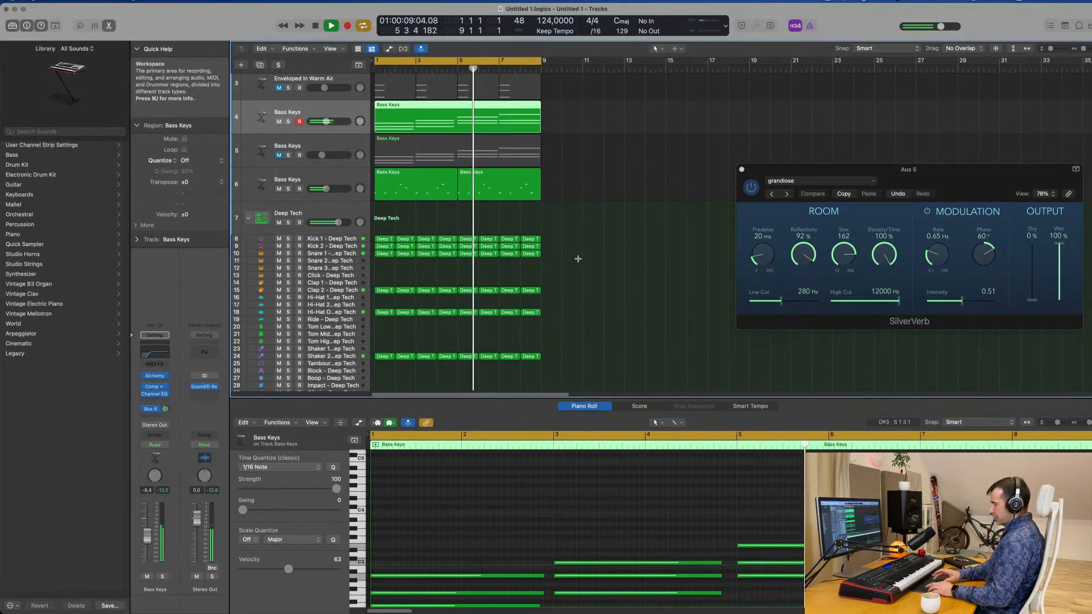
Select all regions and repeat them until the arrangement extends to bar 33.
key(super+a)
key(super+r)
scroll(579, 260, down, 3)
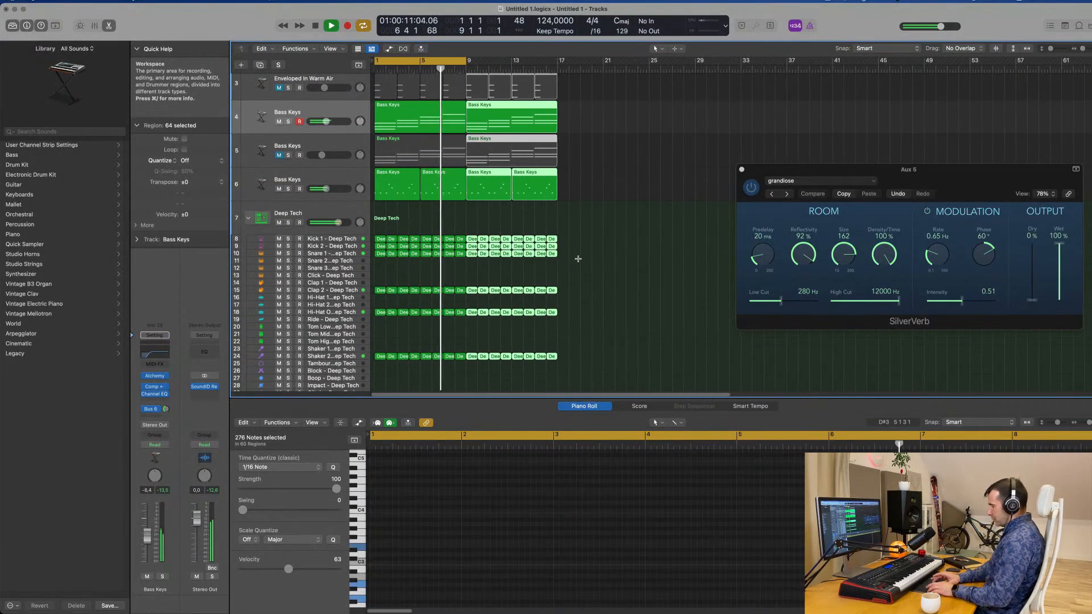
key(super+r)
key(super+r)
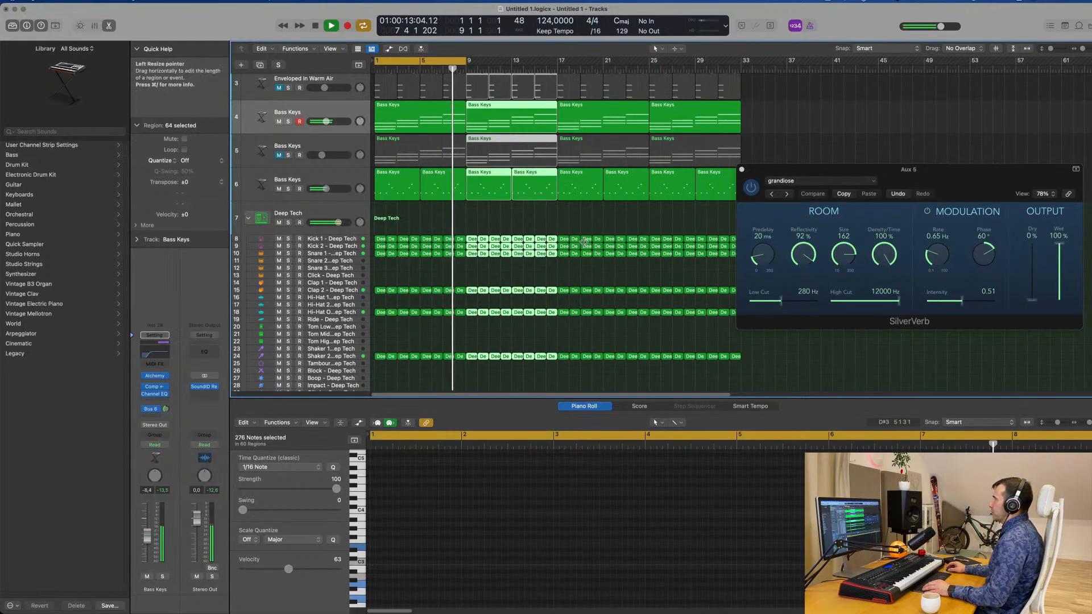
scroll(578, 258, up, 4)
scroll(579, 250, down, 2)
scroll(579, 248, up, 2)
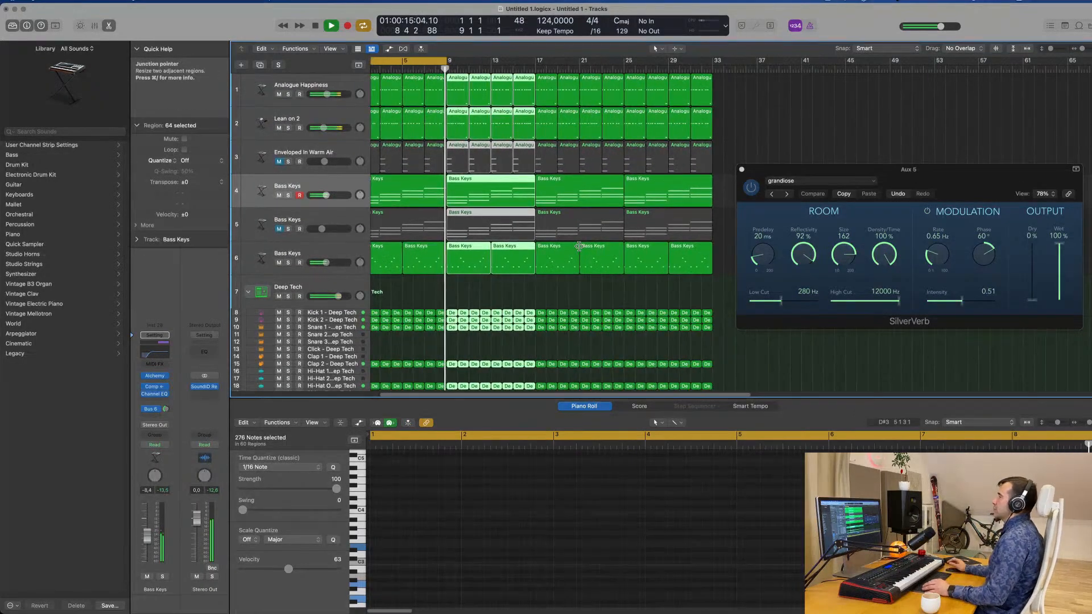
Move the SilverVerb window clear of the arrangement, deselect the regions and stop playback.
drag(870, 171, 938, 151)
click(740, 198)
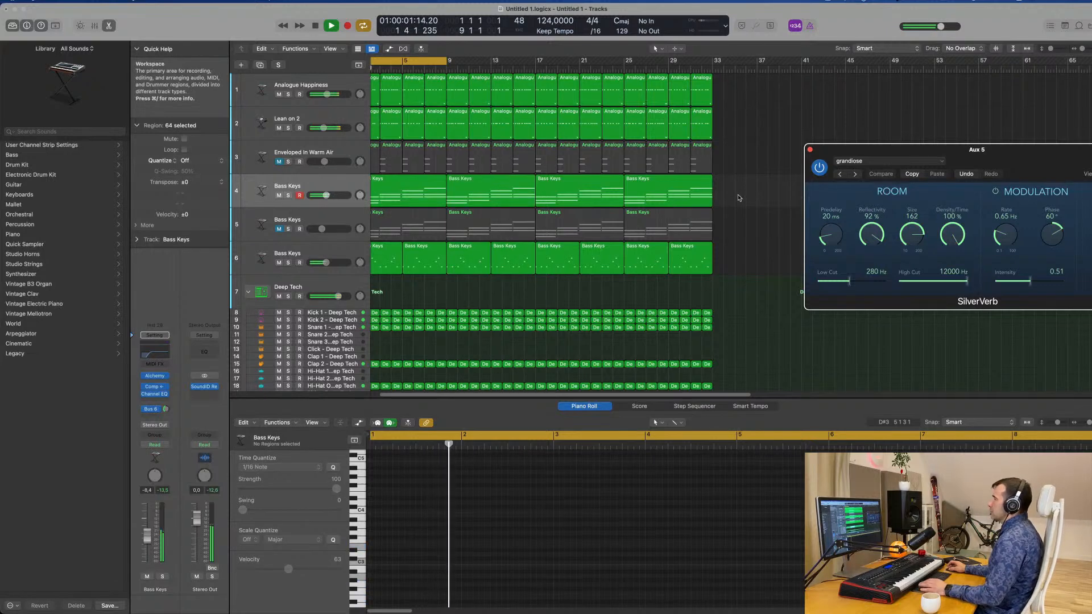
key(space)
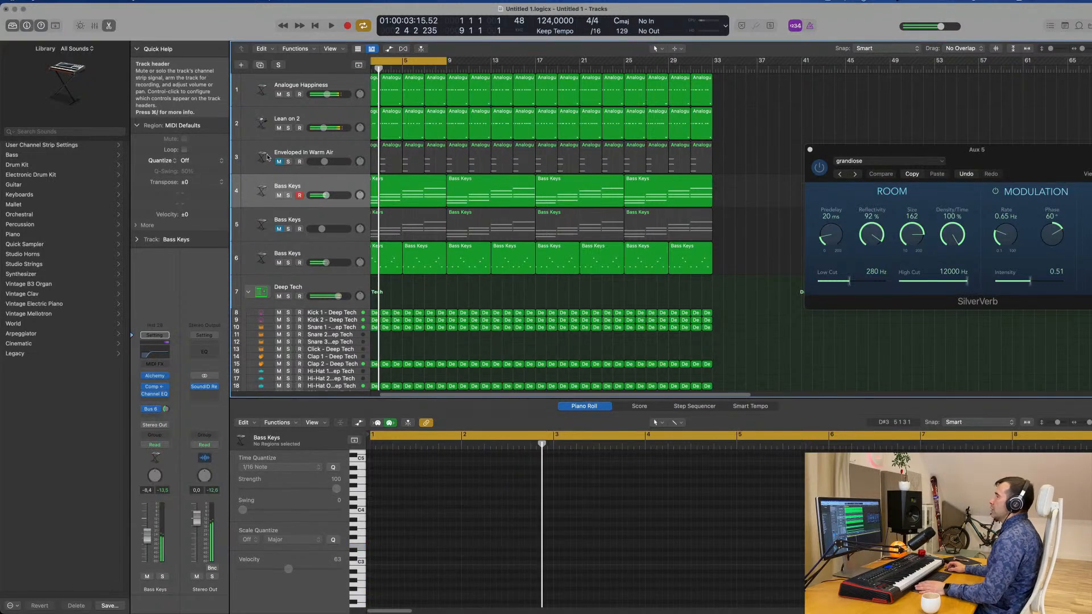
Unmute the Enveloped in Warm Air track, raise its volume and replay the loop from the start.
click(279, 162)
click(264, 163)
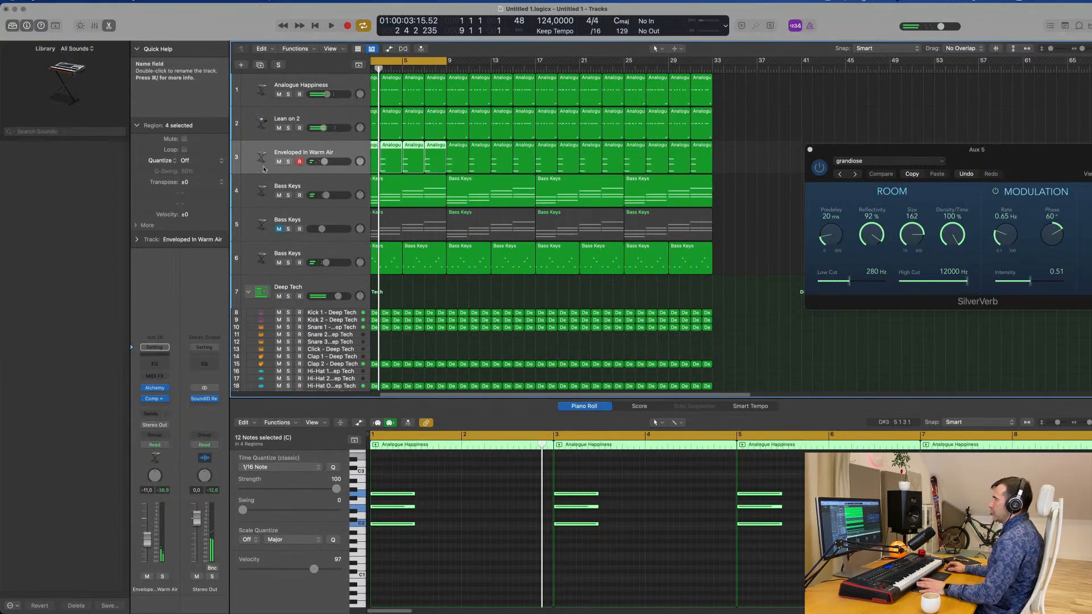
key(space)
key(Return)
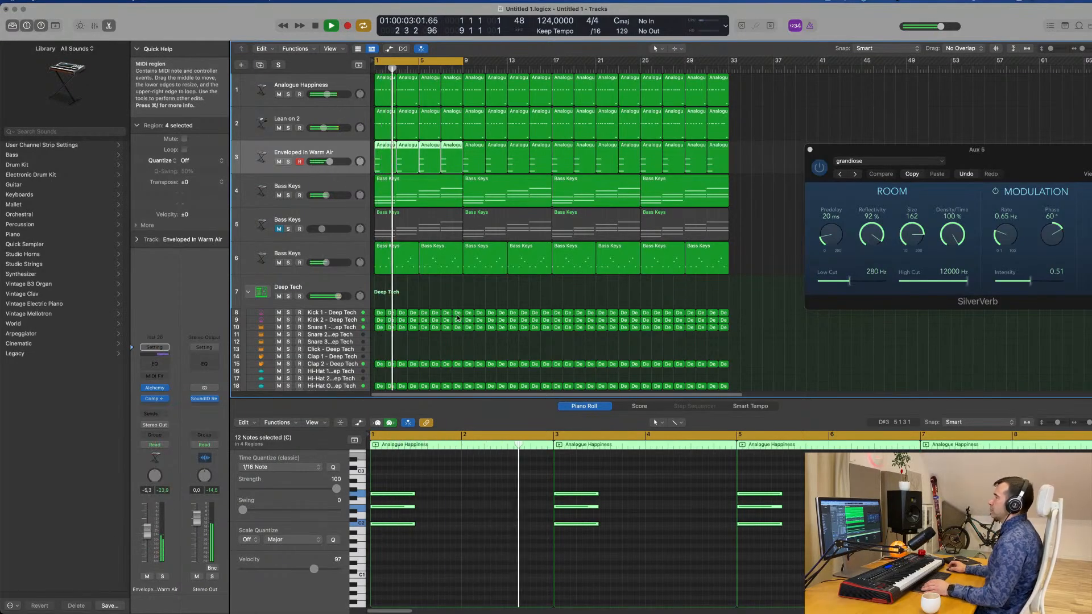
scroll(458, 317, down, 3)
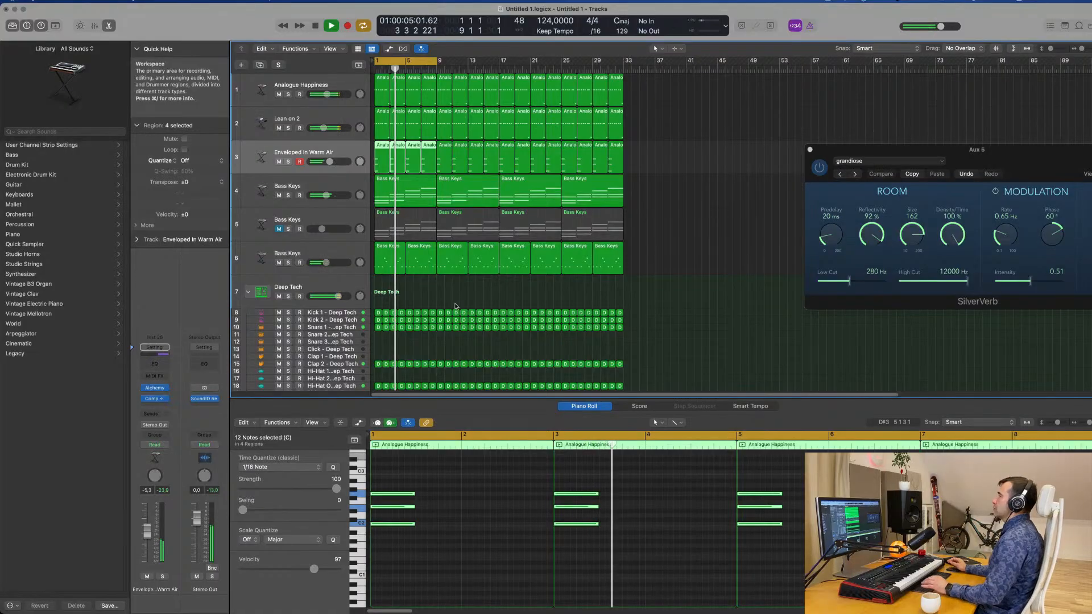
Unmute the Bass Keys chords on track 5 and raise their volume to -11.2 dB while the loop plays.
click(279, 228)
click(264, 224)
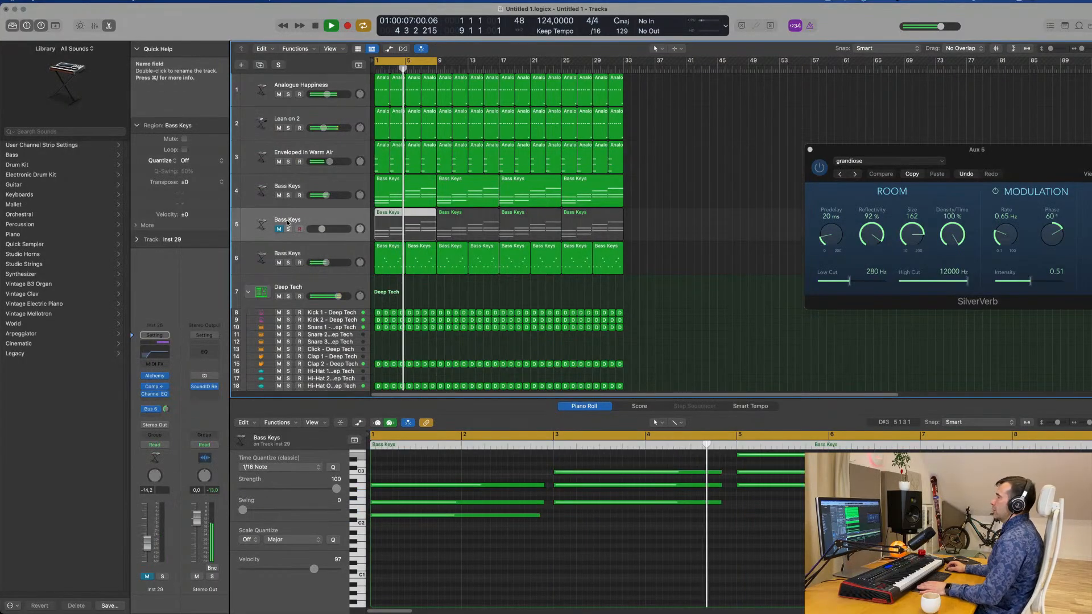
key(space)
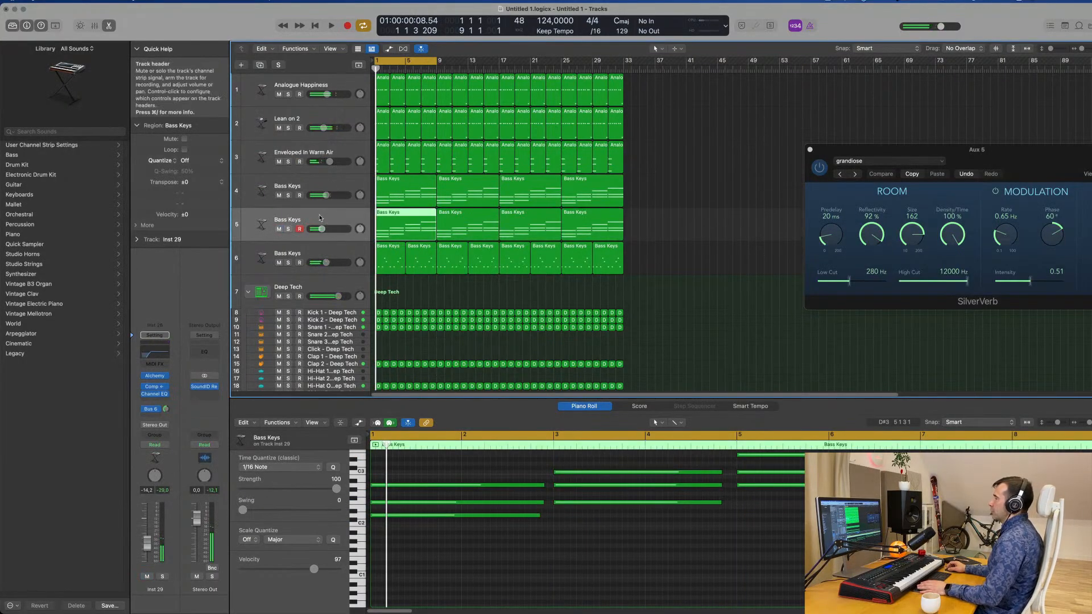
key(space)
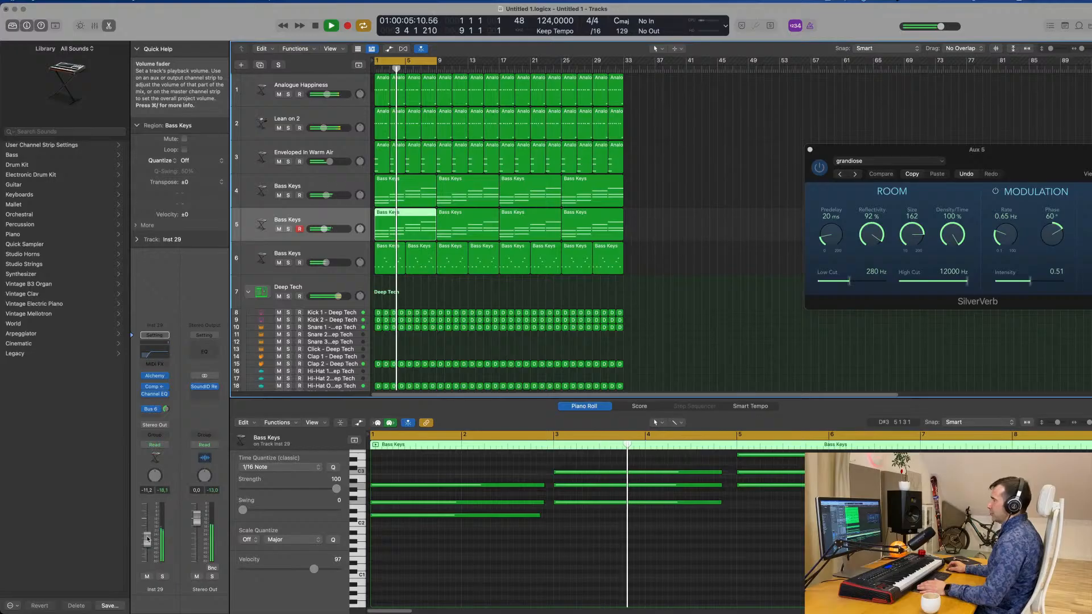
Check the Channel EQ low-cut curve on track 5's Bass Keys during playback and close the plug-in.
click(151, 356)
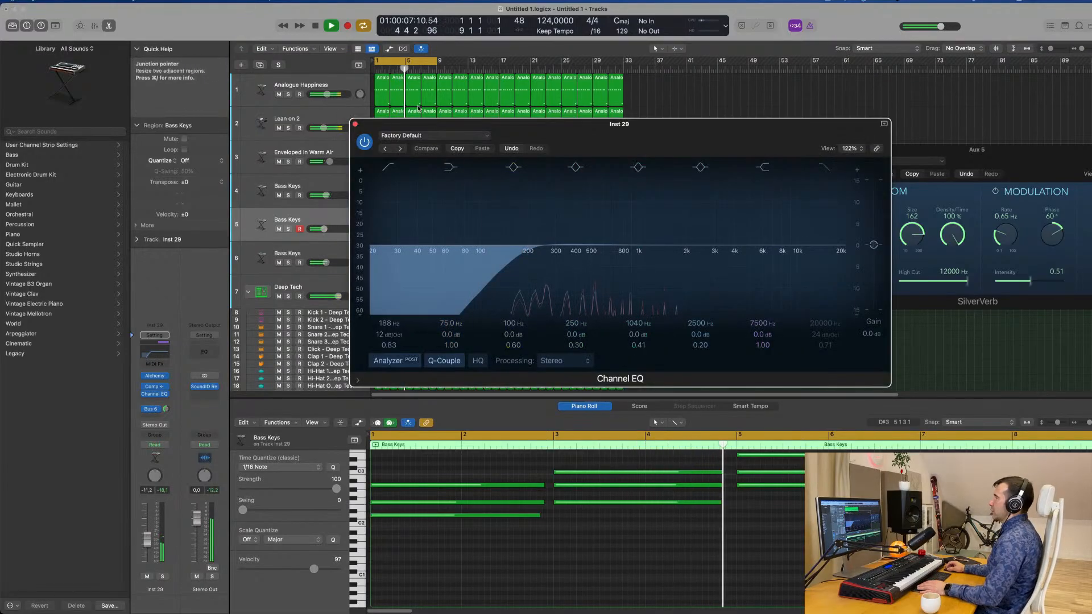
click(356, 123)
scroll(673, 277, up, 3)
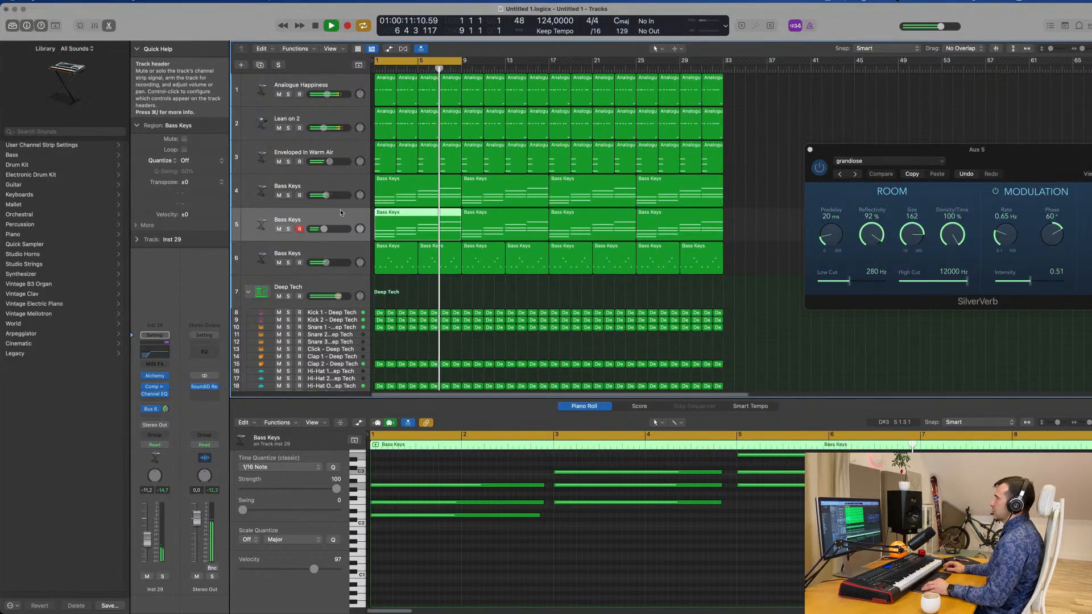
scroll(340, 213, down, 5)
scroll(342, 213, up, 1)
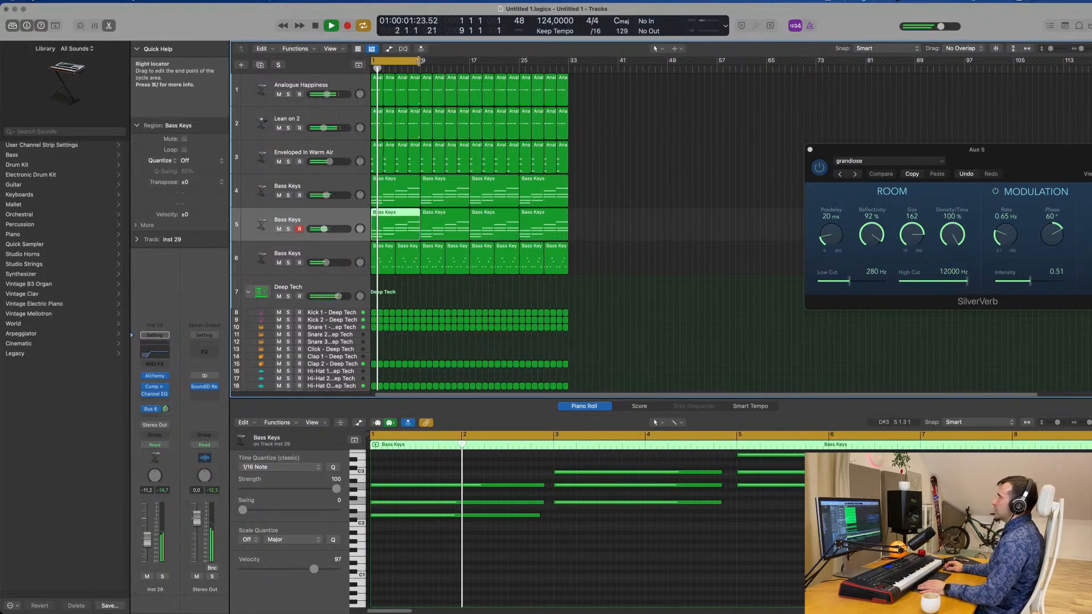
Extend the cycle range to bar 33 to cover the whole arrangement, and stop playback.
drag(419, 61, 567, 76)
key(super+Right)
key(super+Right)
scroll(675, 178, down, 1)
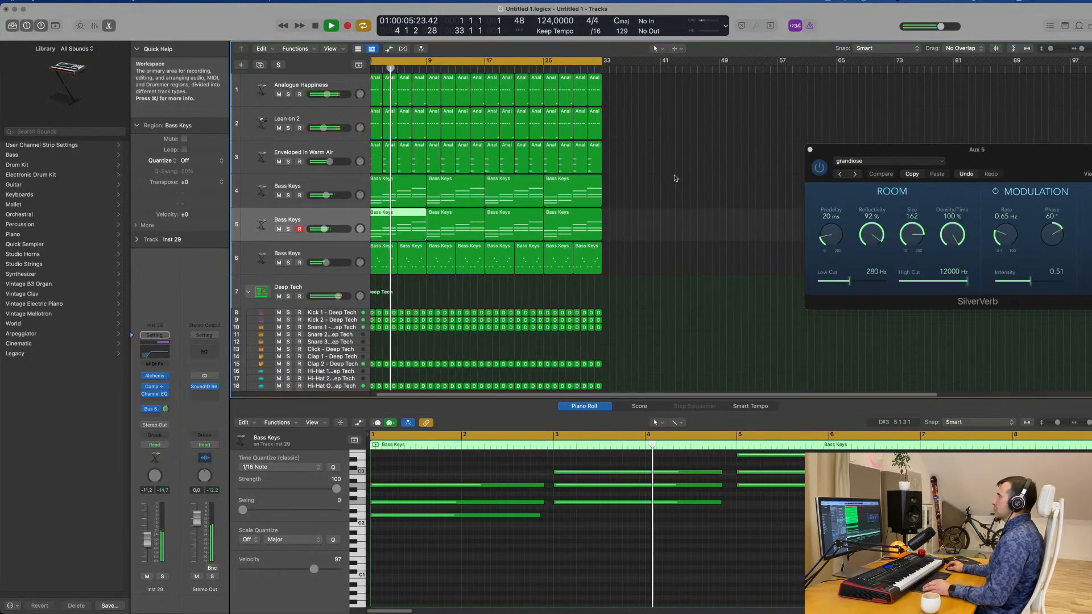
scroll(675, 178, up, 4)
key(space)
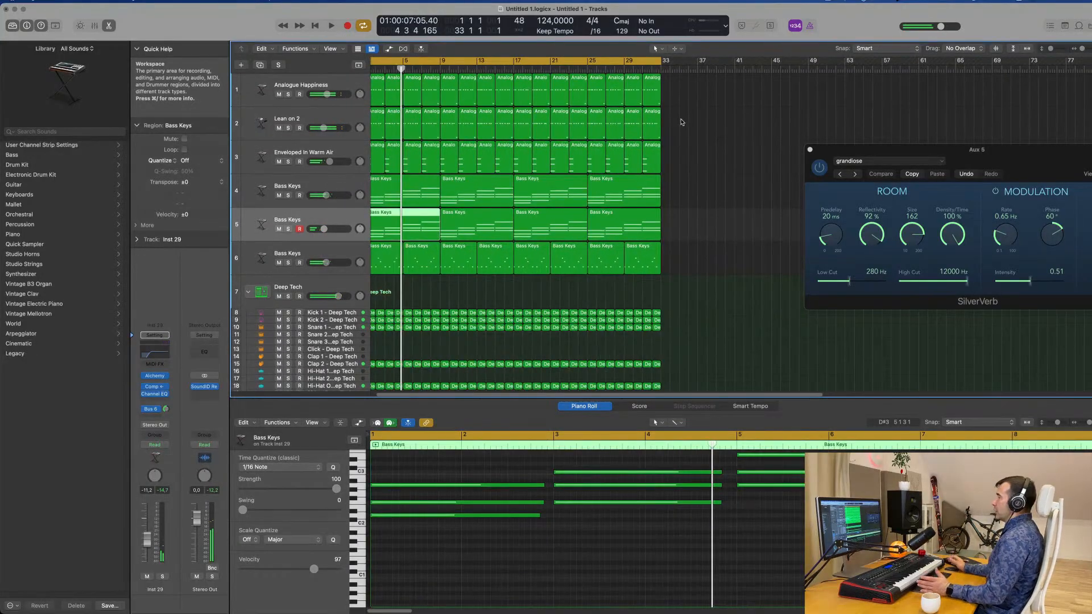
scroll(681, 122, left, 2)
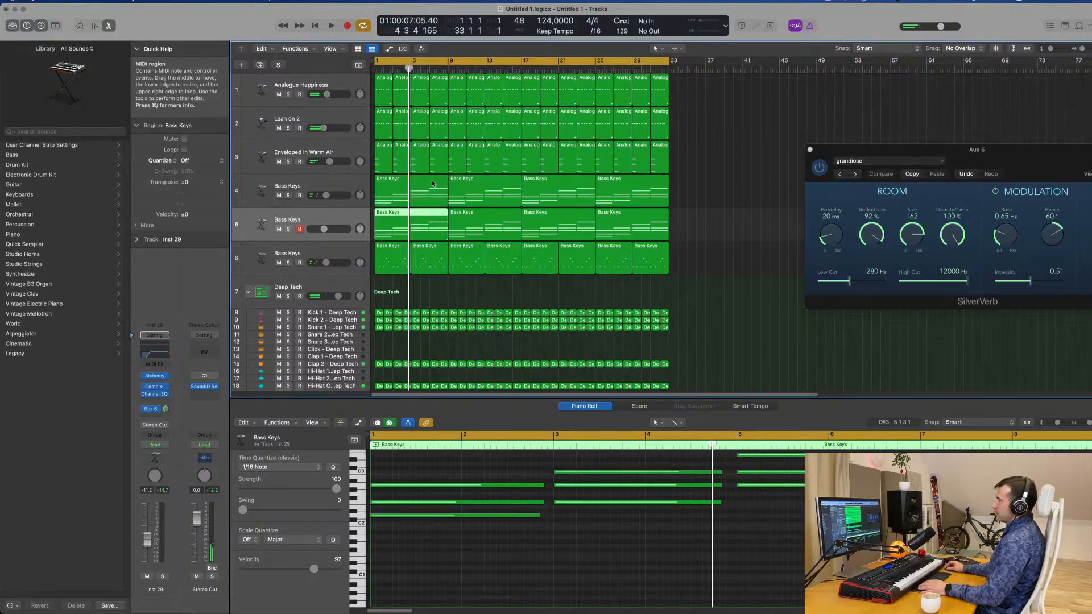
Duplicate the Analogue Happiness track and copy the first Bass Keys chord region from track 6 onto the new track at bar 1.
click(342, 83)
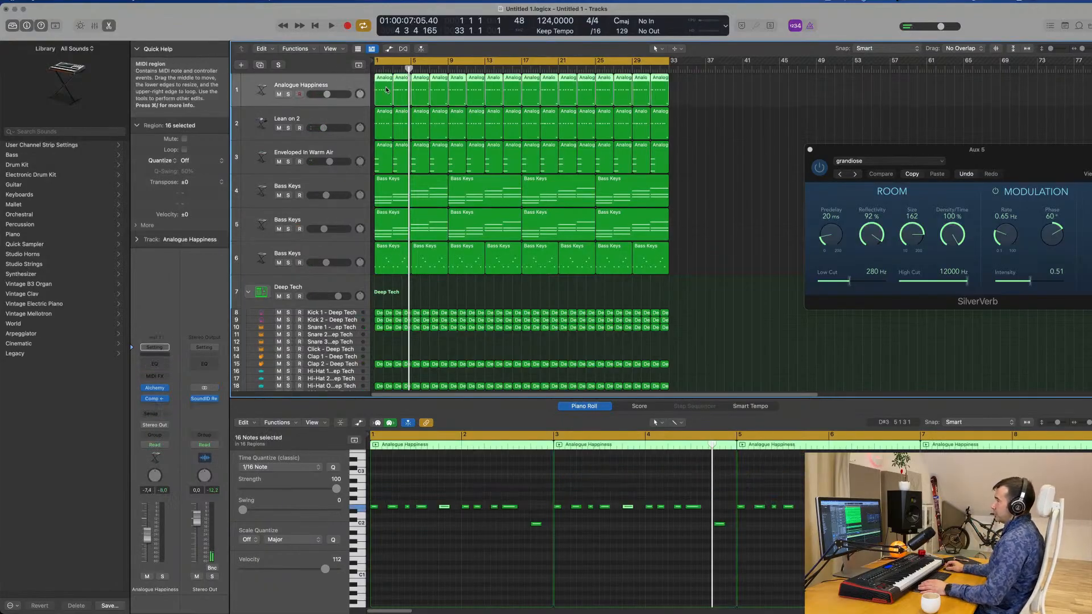
scroll(386, 90, right, 1)
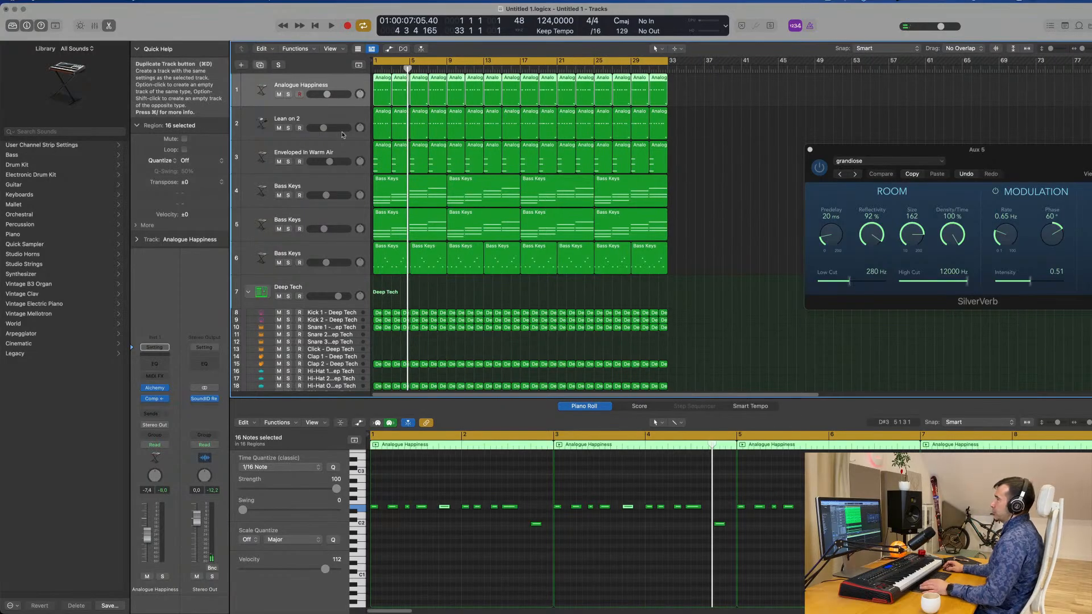
key(super+d)
click(417, 250)
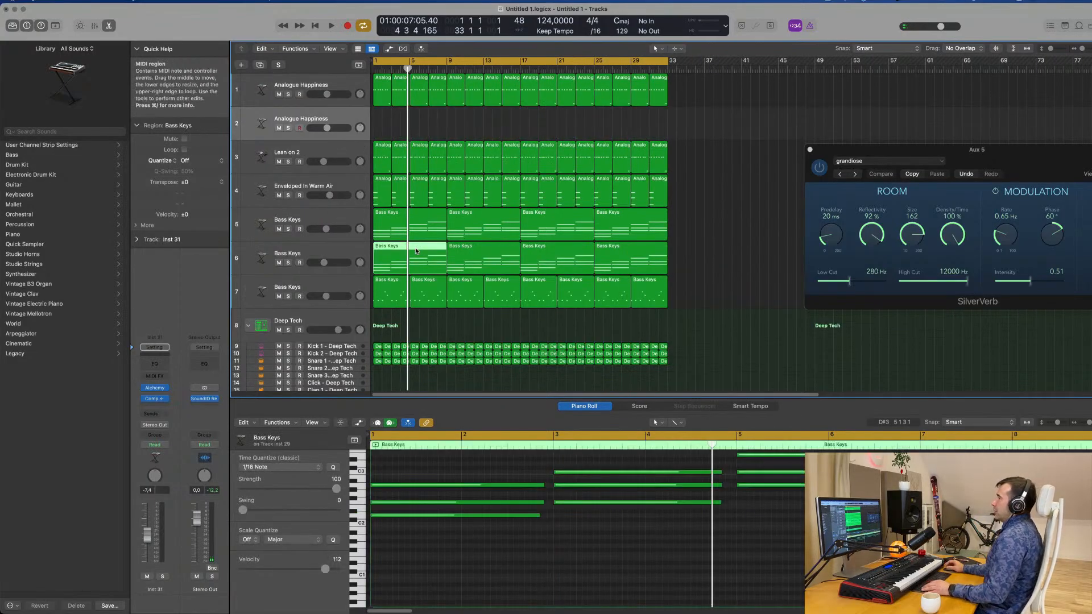
drag(417, 251, 417, 133)
Delete the upper chord notes in the copied region, keeping the lowest ones, and lengthen the remaining notes to close the gaps between them.
scroll(451, 534, down, 5)
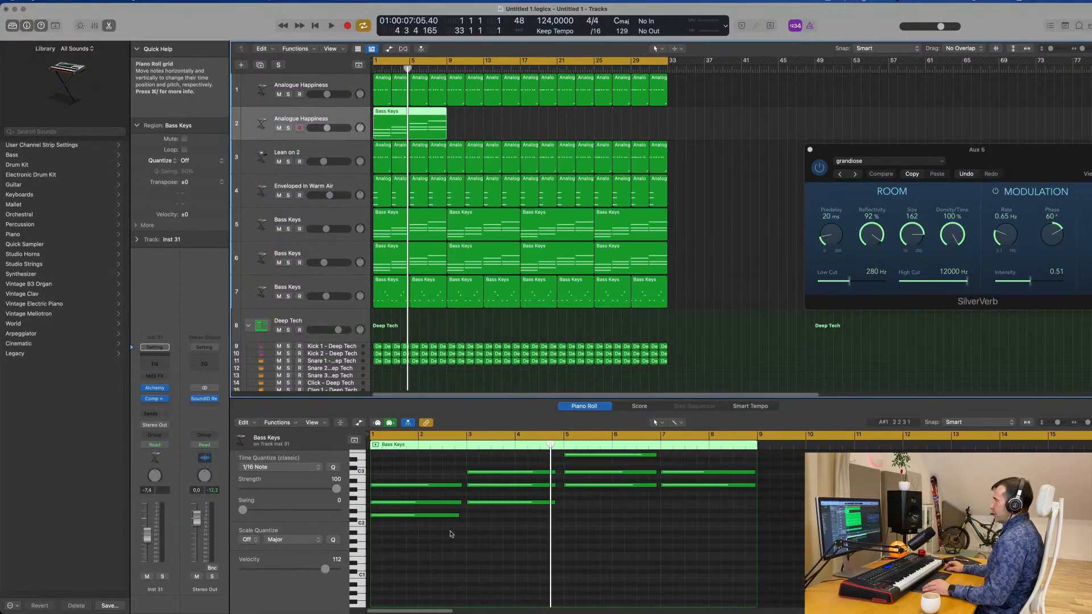
drag(406, 468, 733, 509)
scroll(535, 488, up, 3)
key(Delete)
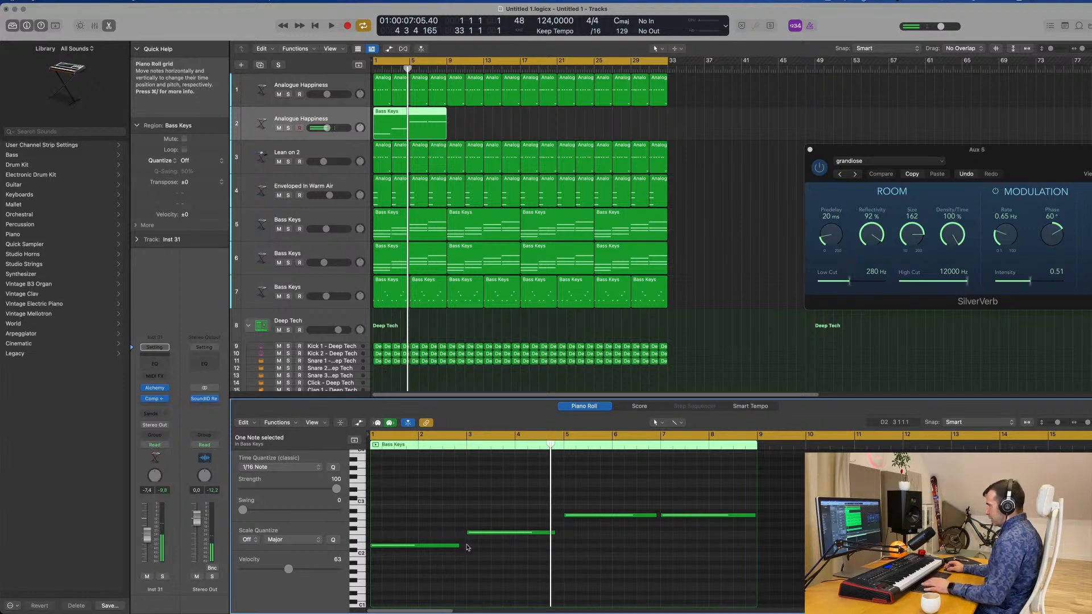
drag(461, 546, 563, 533)
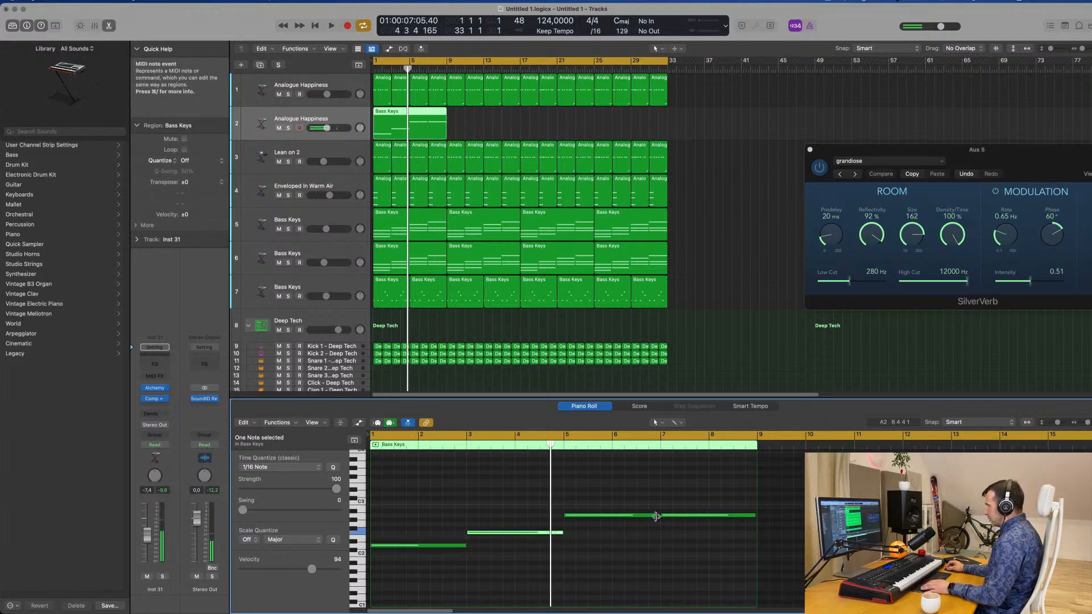
click(656, 515)
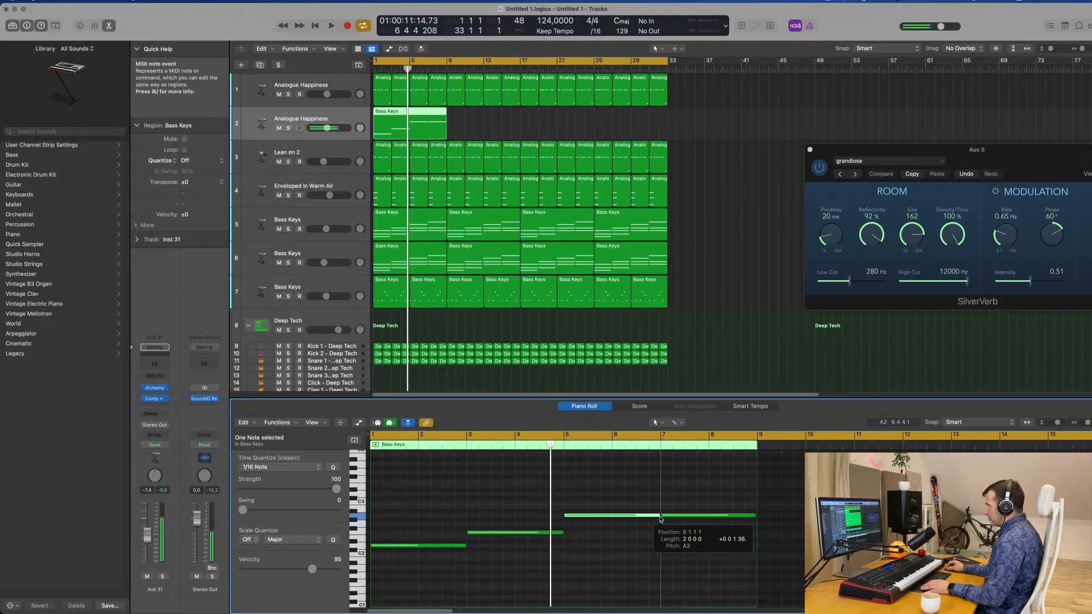
Mute the original Analogue Happiness bass on track 1 and play the arrangement with the new sustained bass line.
click(279, 94)
key(space)
key(super+Right)
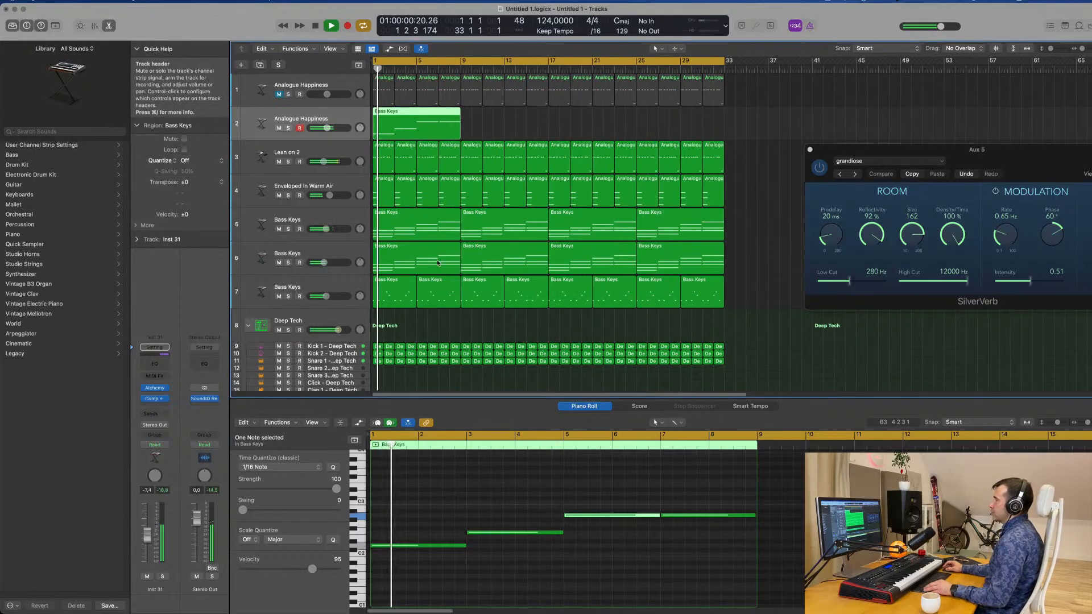
key(super+Left)
key(super+Left)
key(super+Left)
key(super+Left)
scroll(438, 500, down, 1)
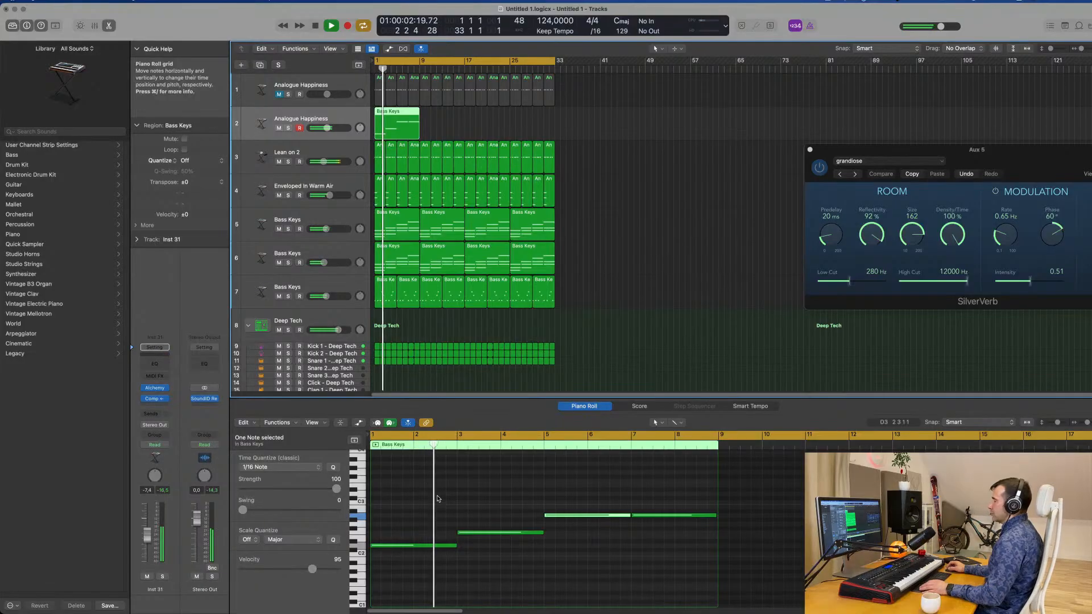
Lower the volume of the sustained Analogue Happiness bass on track 2 slightly during playback.
scroll(438, 501, down, 1)
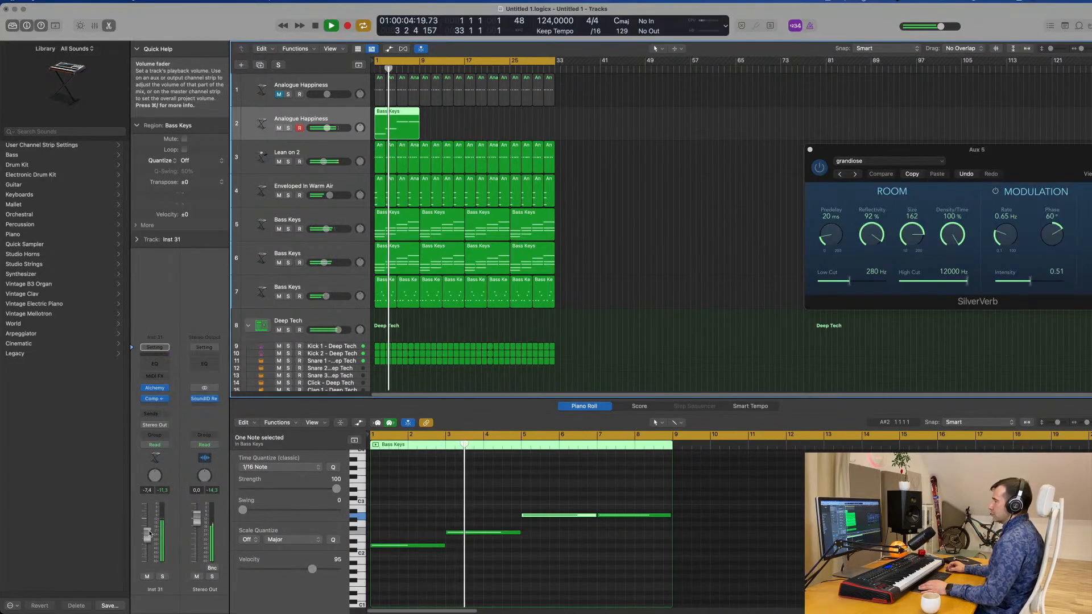
click(163, 576)
click(163, 577)
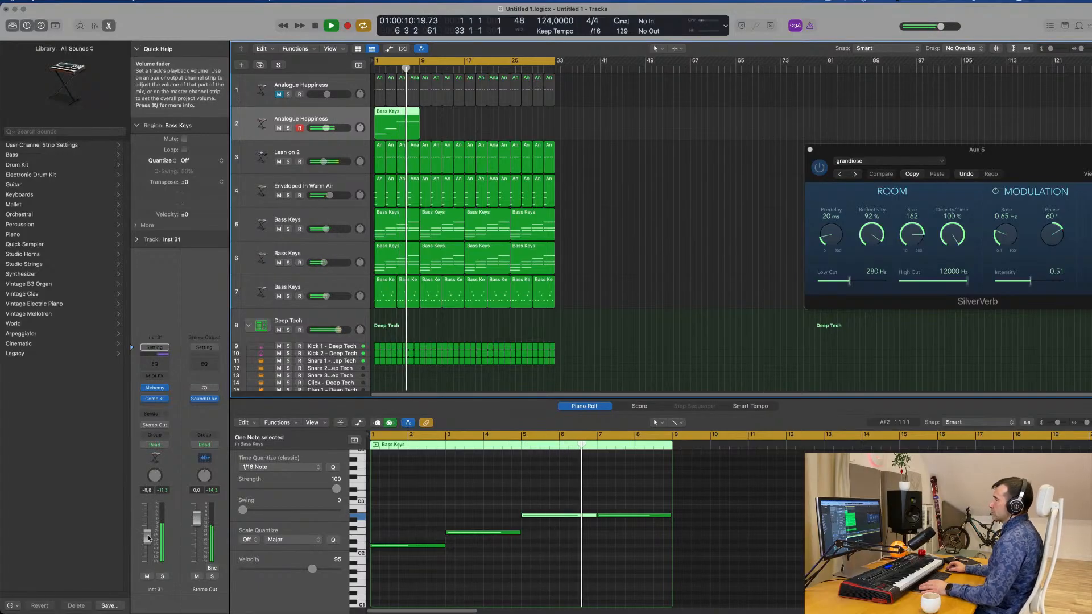
Mute the Lean on 2 track and listen to the sustained bass with the other parts.
click(279, 162)
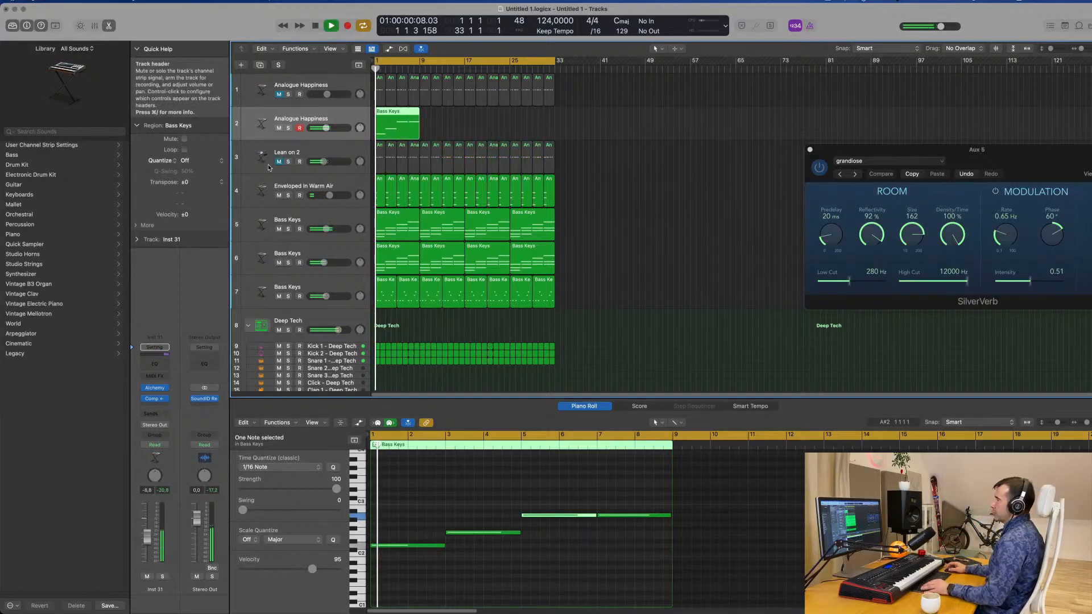
key(super+Right)
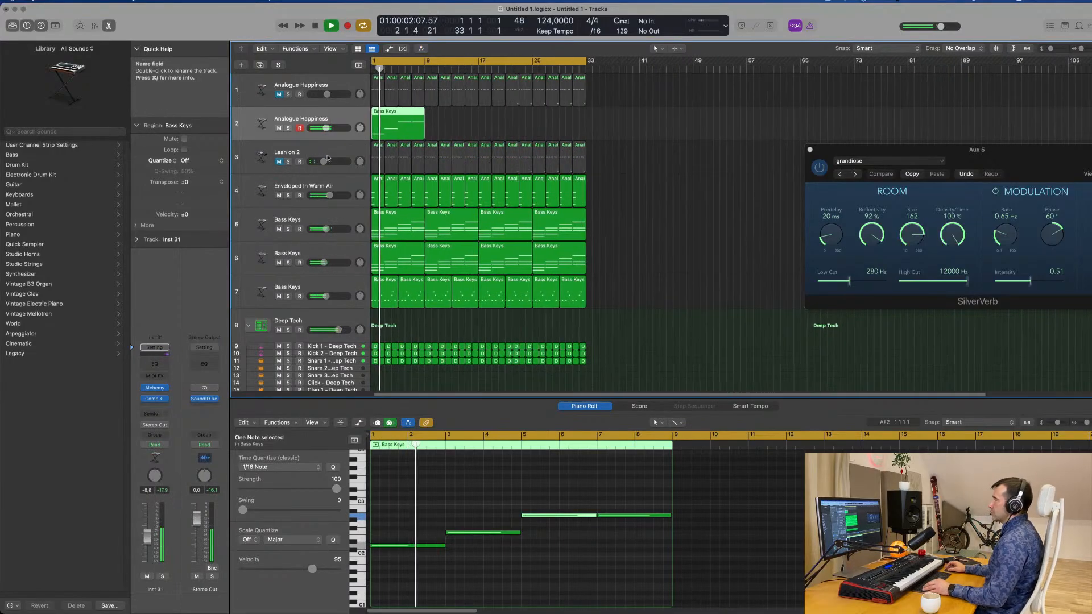
key(super+Right)
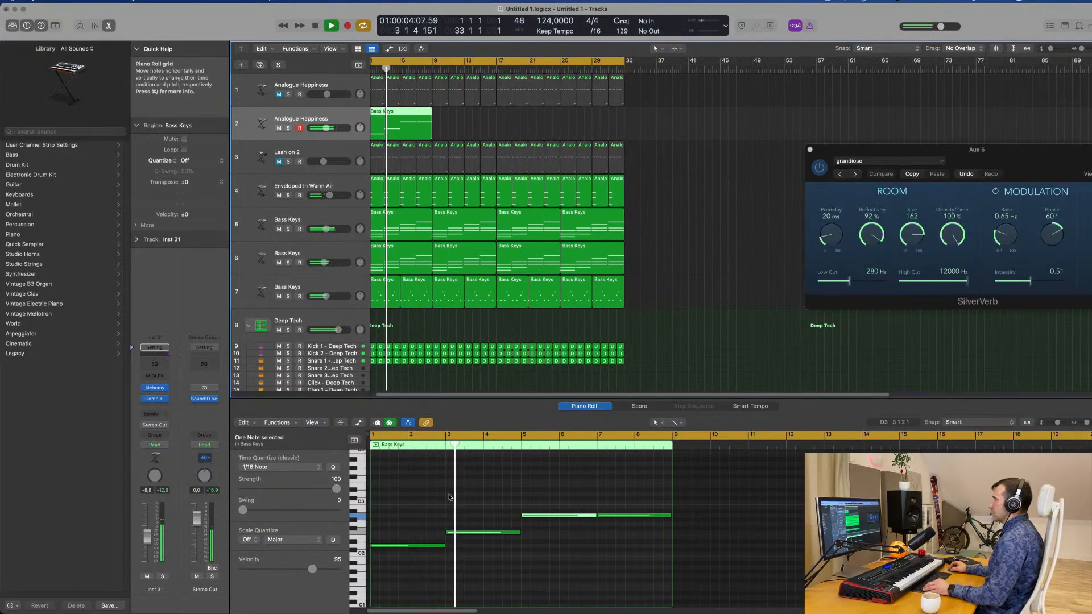
scroll(449, 497, down, 1)
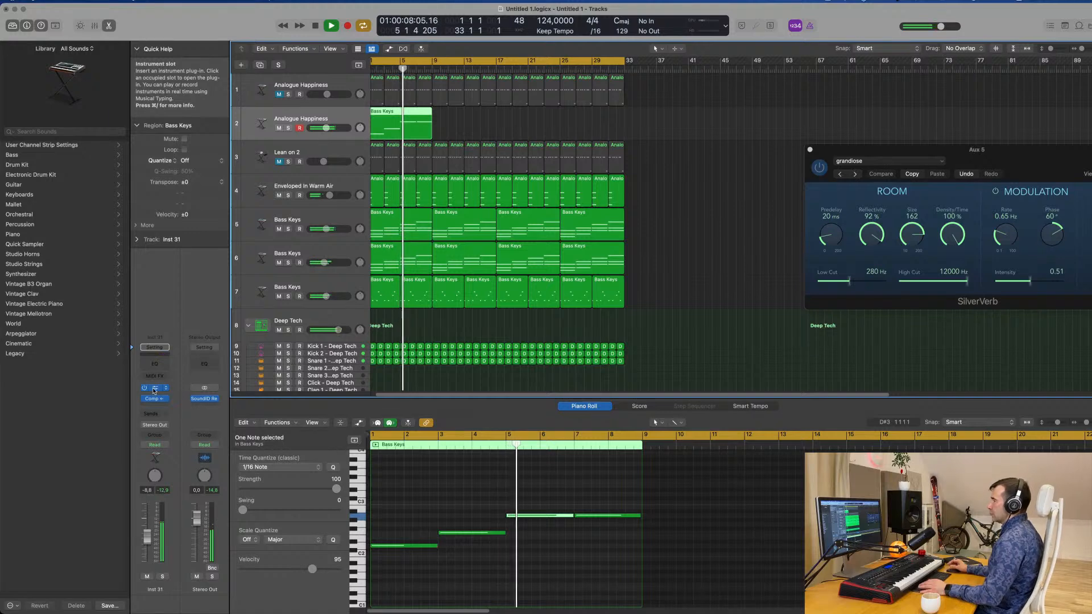
Open Alchemy on the track 2 bass, set its arpeggiator mode to Up and replay from the start.
drag(607, 130, 630, 132)
key(space)
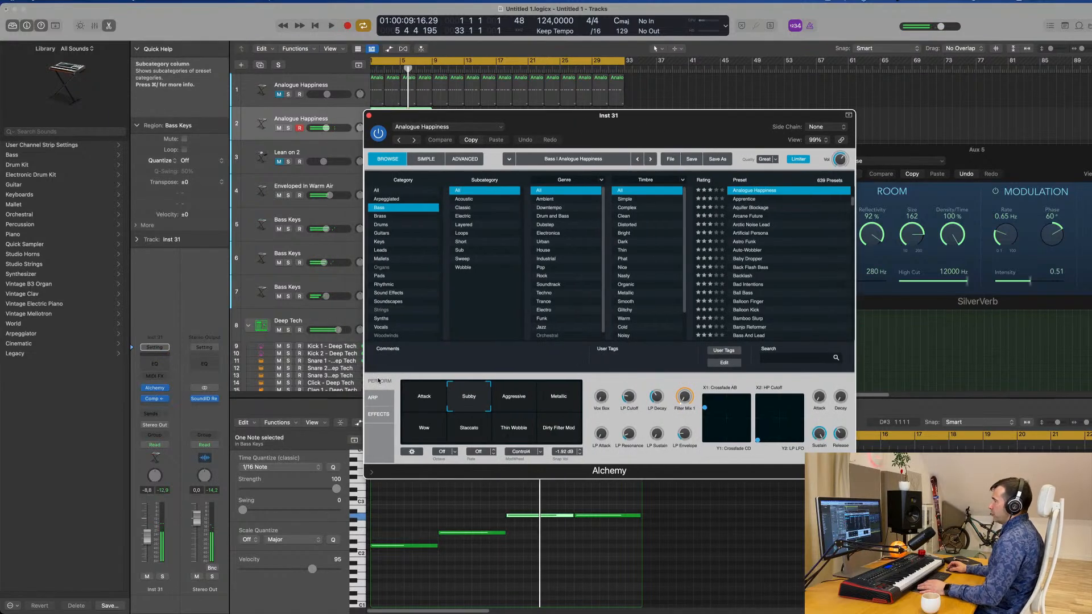
click(374, 397)
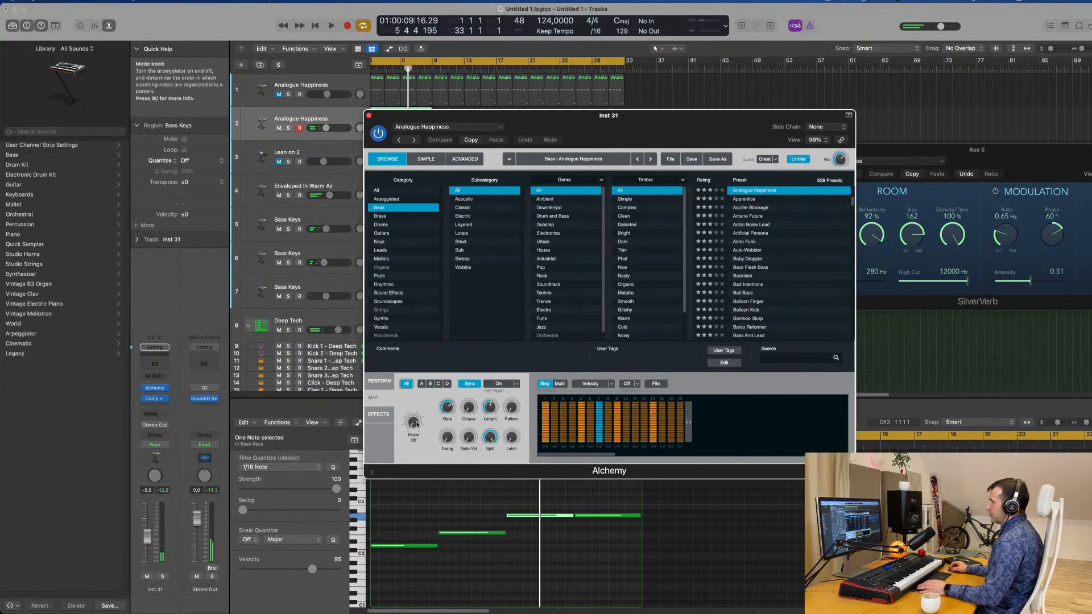
key(space)
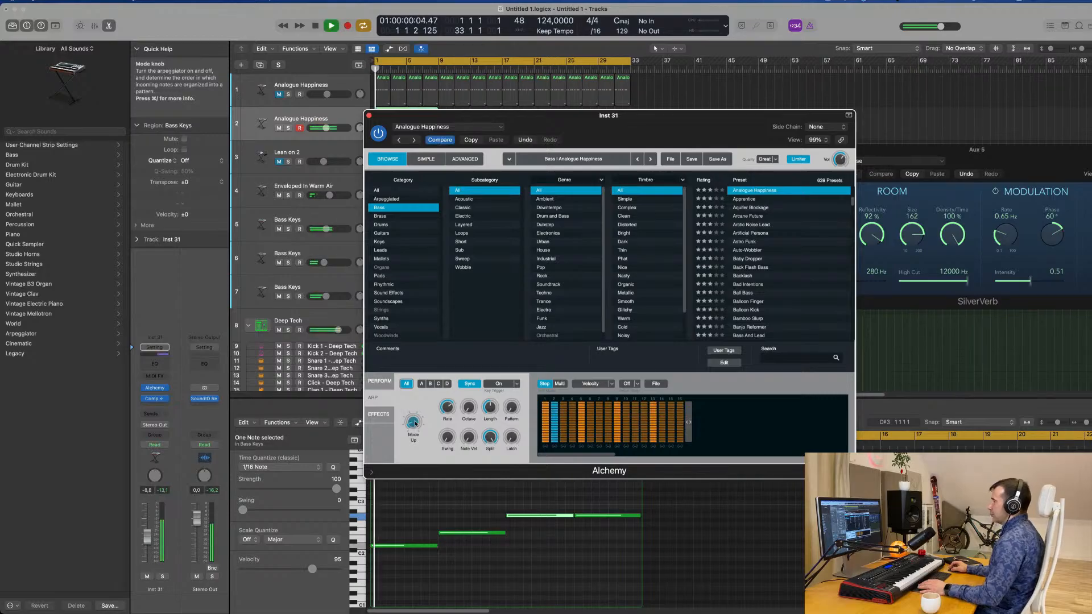
Lower the track 2 bass volume to -9.0 dB and set the Alchemy arpeggiator's octave range to 2 during playback.
drag(658, 119, 781, 117)
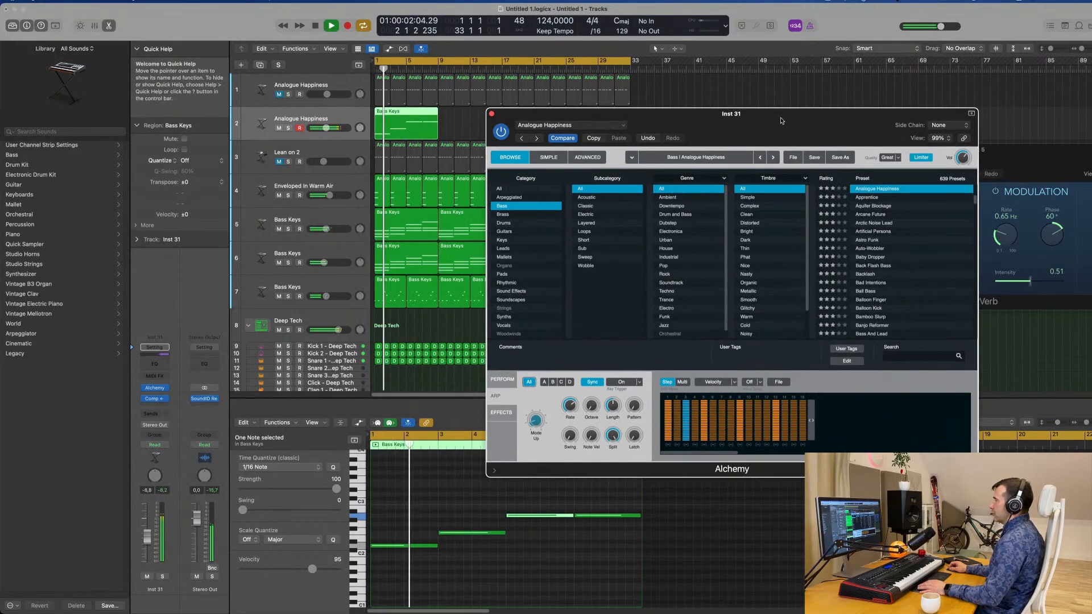
key(space)
drag(146, 538, 146, 546)
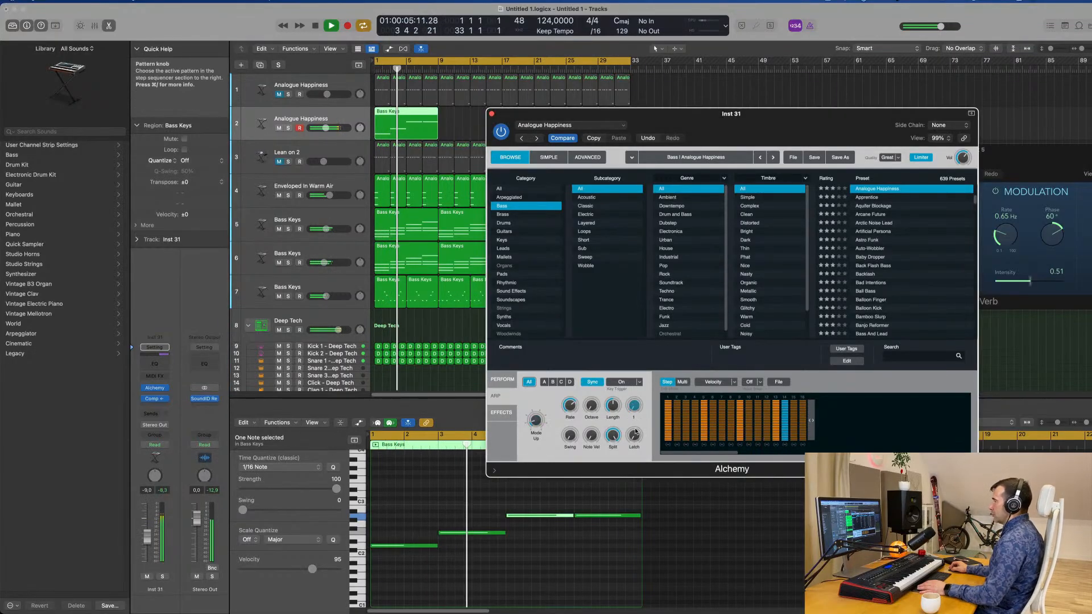
key(Return)
drag(591, 394, 593, 390)
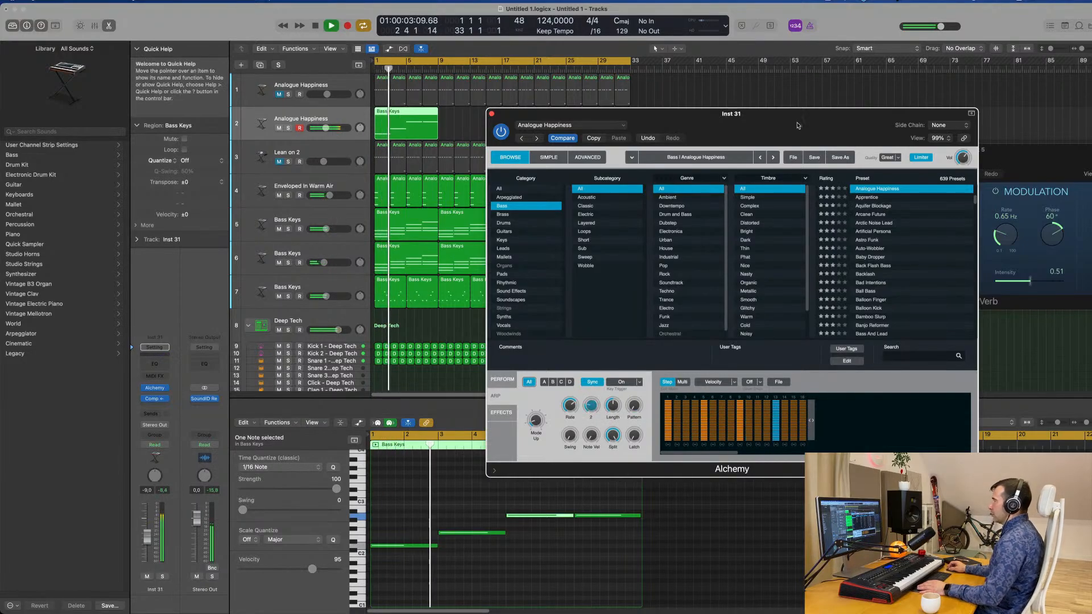
drag(760, 126, 830, 135)
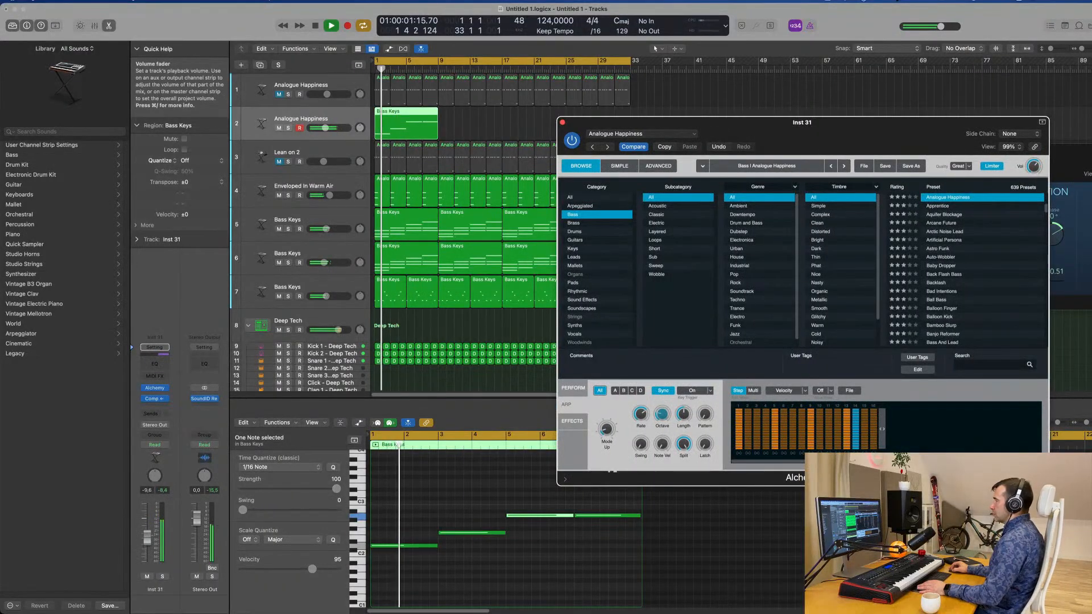
Lower the track 2 bass volume to -9.6 dB and replay the arpeggiated bass from the start.
drag(326, 128, 325, 128)
key(Return)
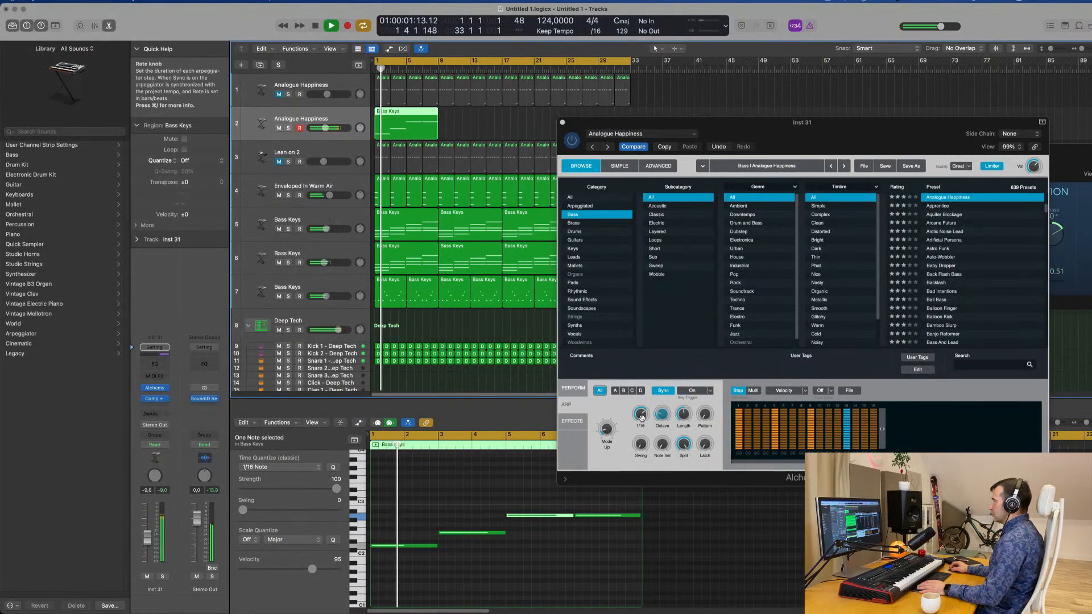
key(Return)
drag(662, 414, 664, 440)
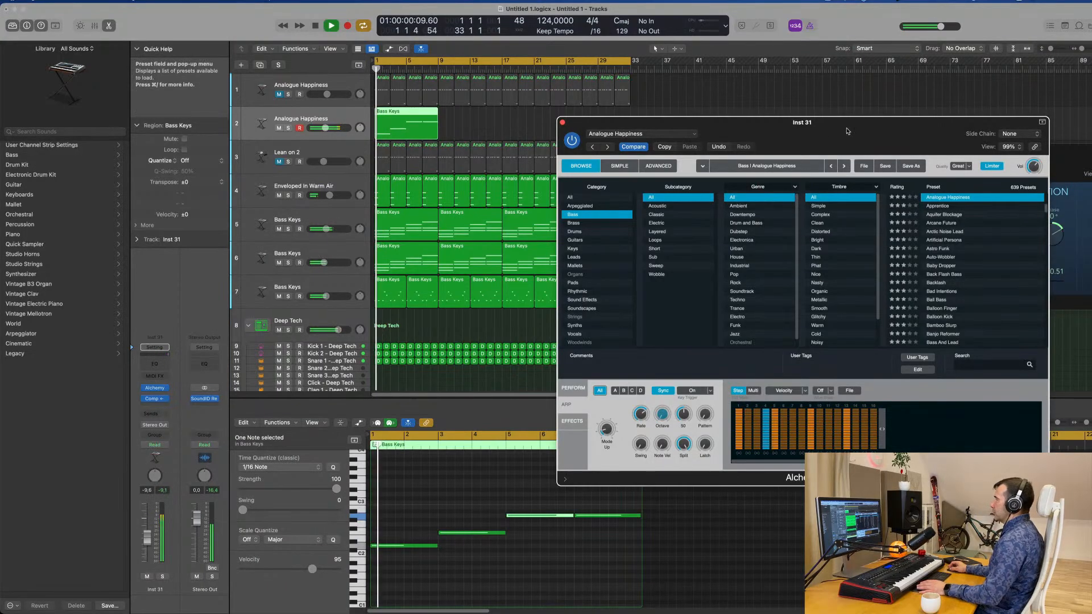
drag(847, 132, 655, 139)
key(Return)
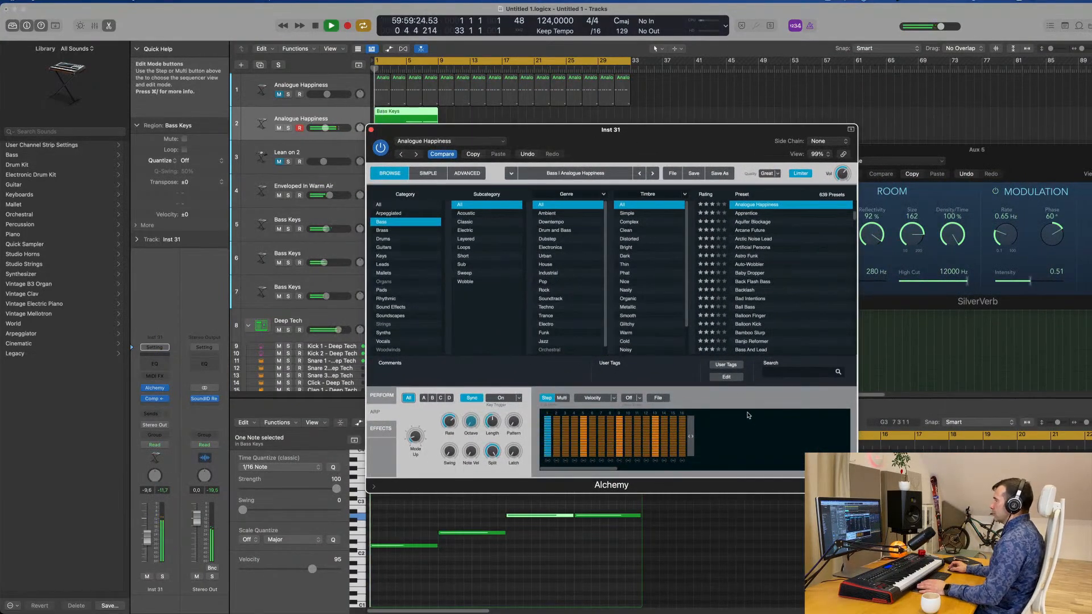
Try a different preset step pattern in the Alchemy arpeggiator and listen to the bass with it.
click(639, 398)
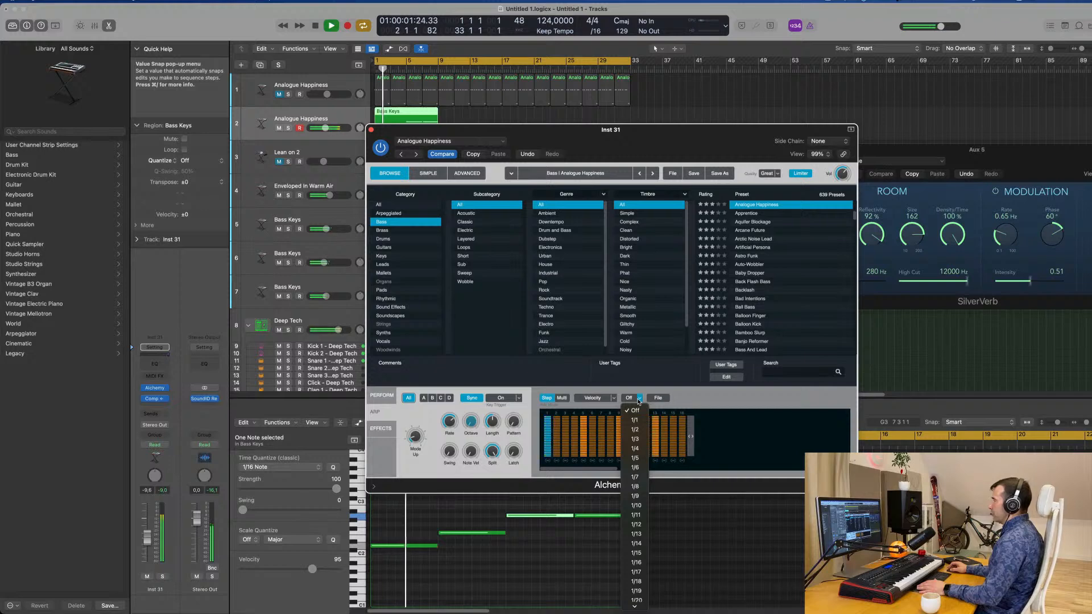
click(658, 398)
mouse_move(673, 416)
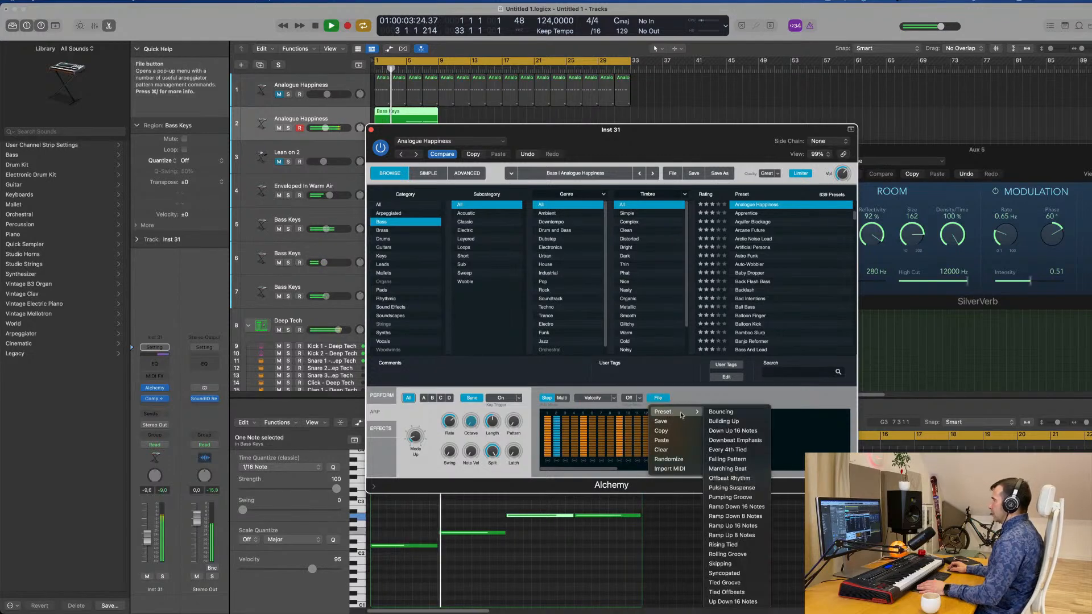
click(720, 424)
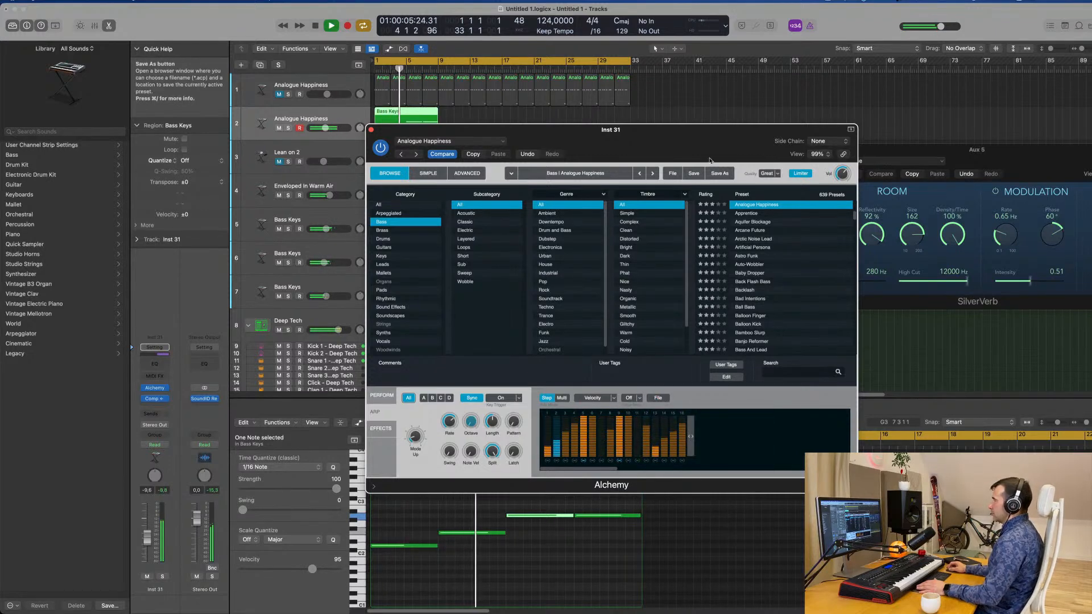
drag(646, 144, 805, 132)
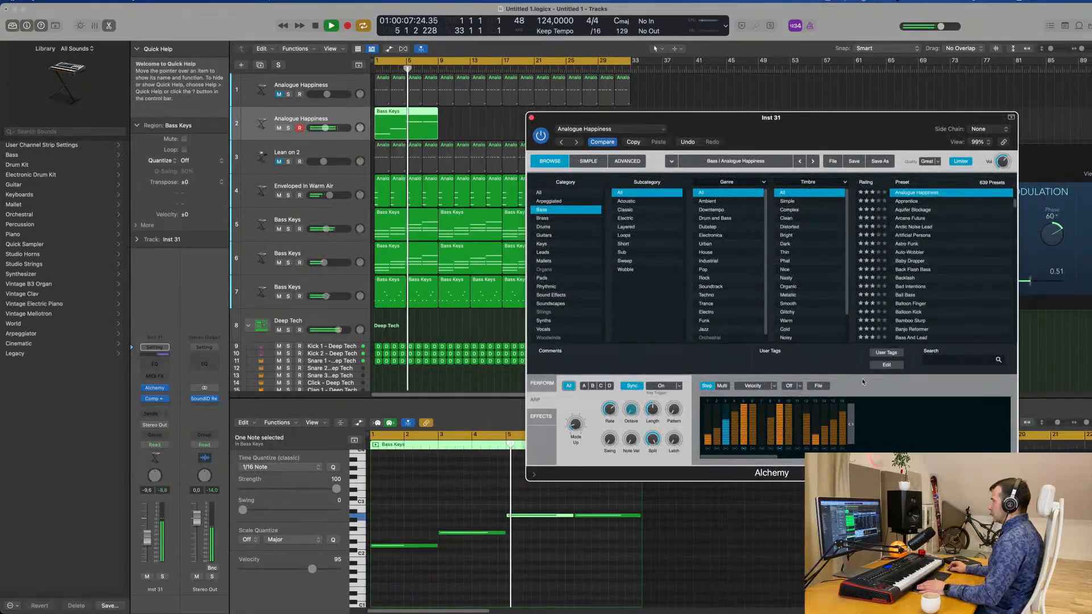
Try the Building Up step pattern preset in the Alchemy arpeggiator and replay from the start.
click(820, 386)
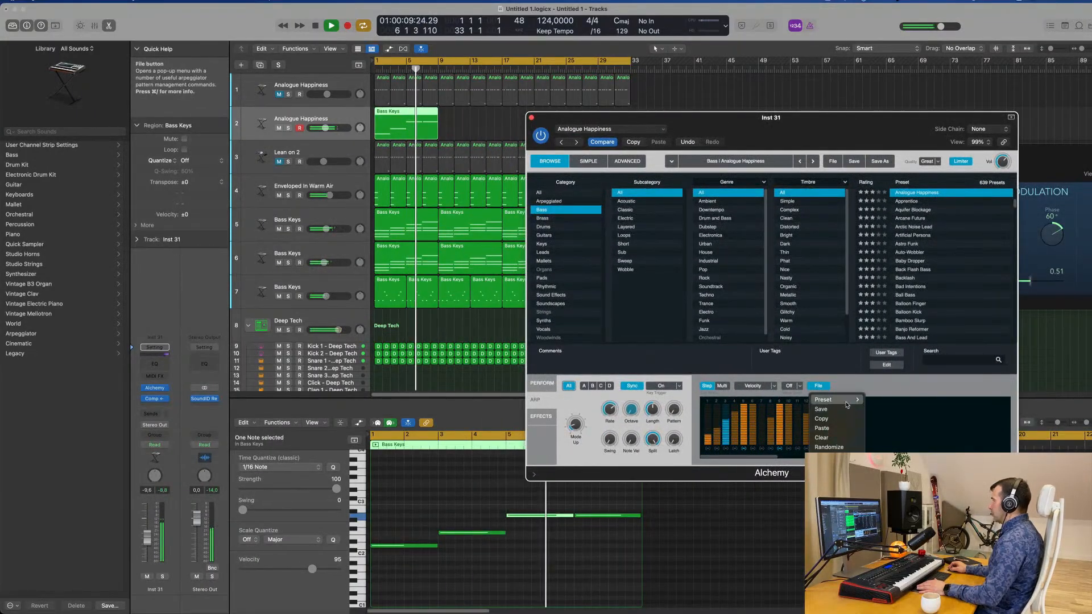
mouse_move(836, 399)
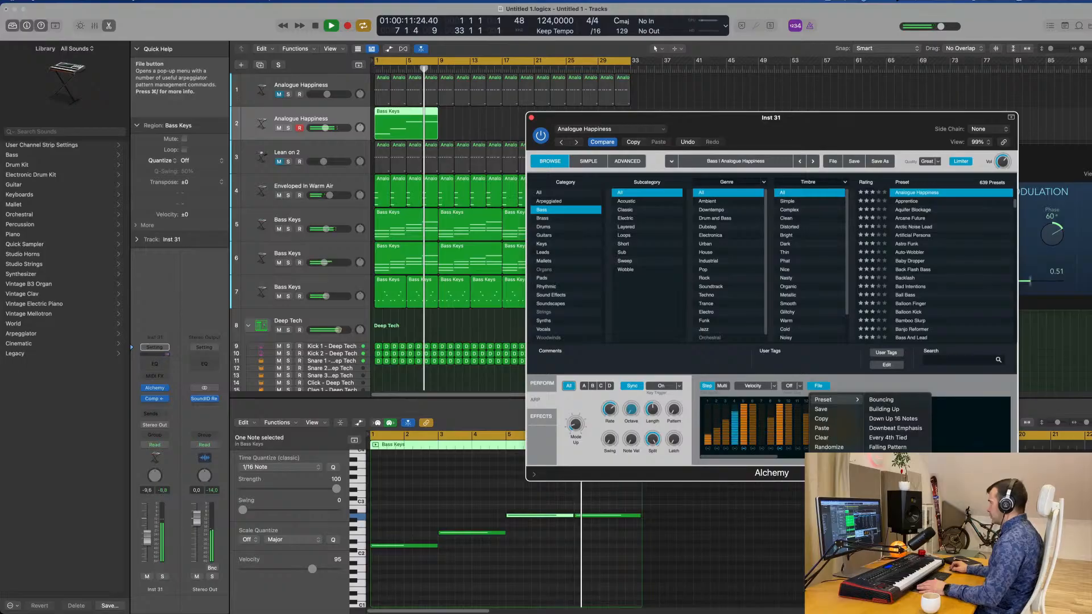
click(883, 409)
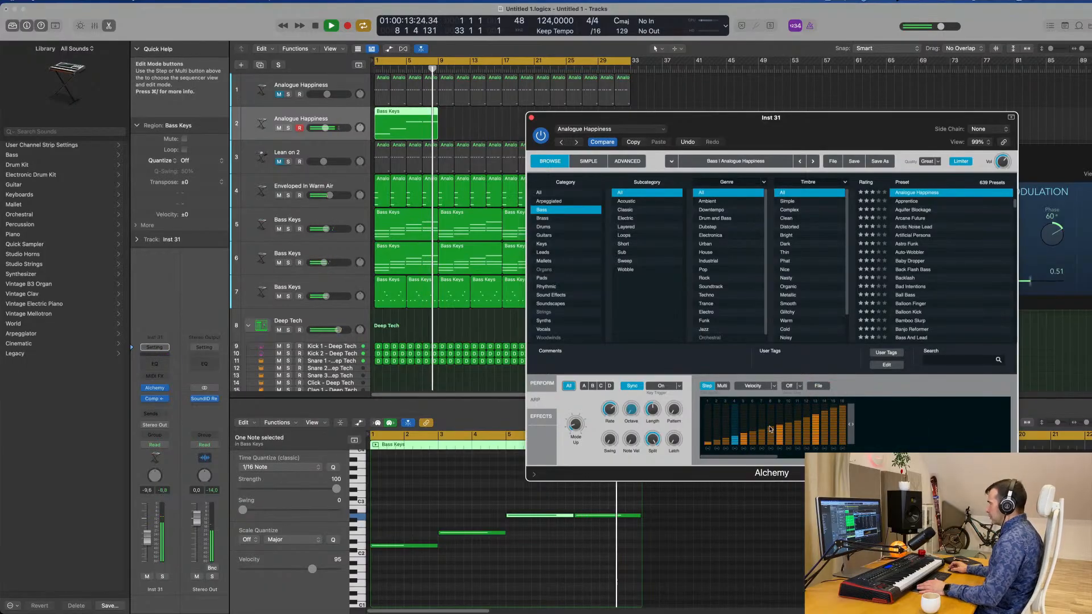
drag(840, 122, 776, 120)
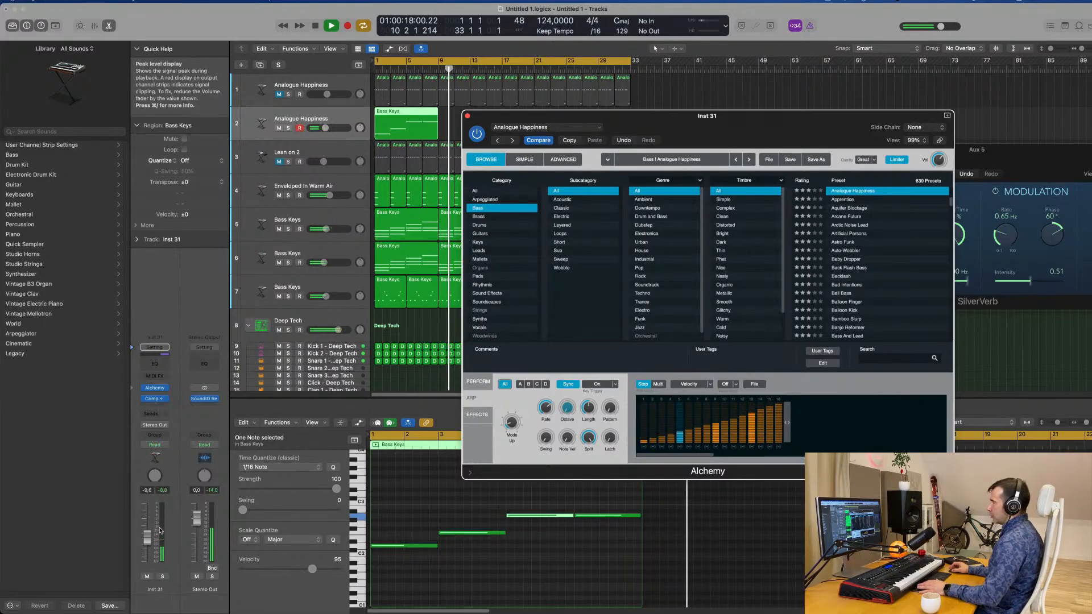
key(Return)
drag(612, 131, 707, 126)
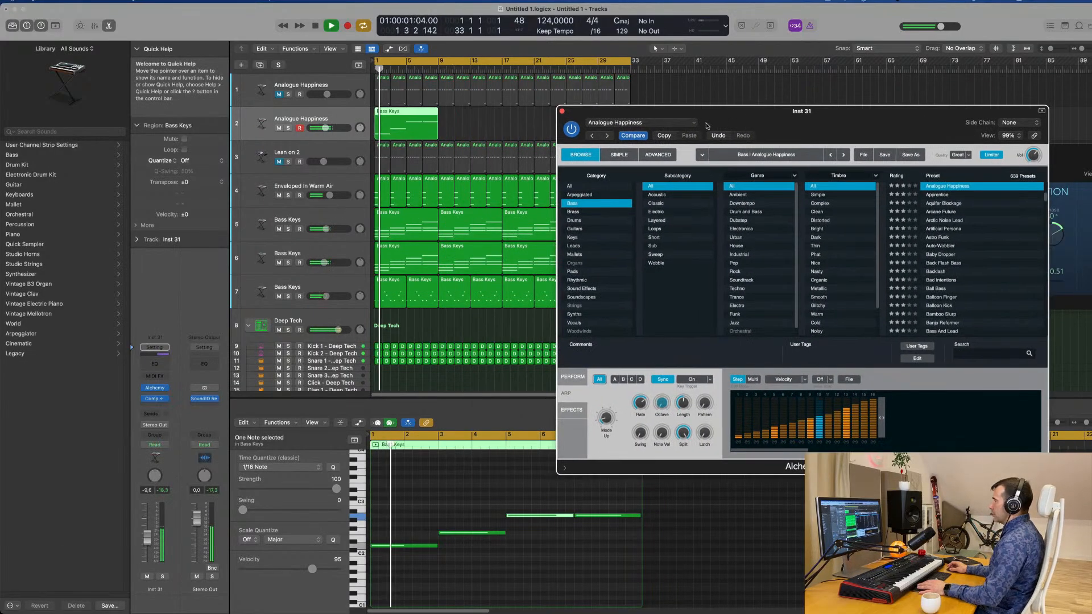
Set the bass volume to -9.4 dB and load an arpeggiator pattern preset that accents every fourth step.
click(147, 540)
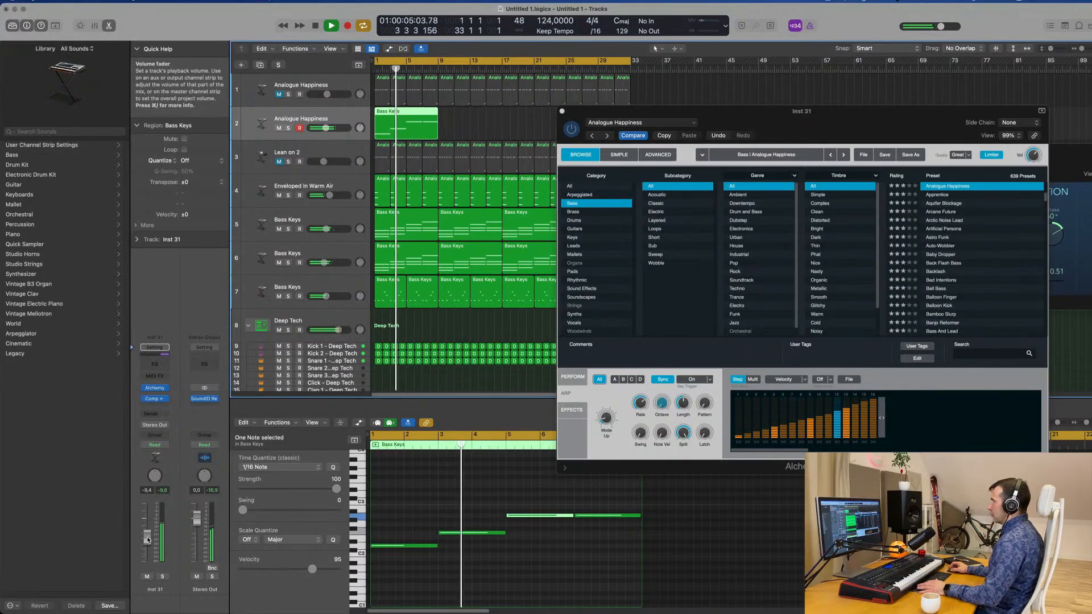
click(849, 379)
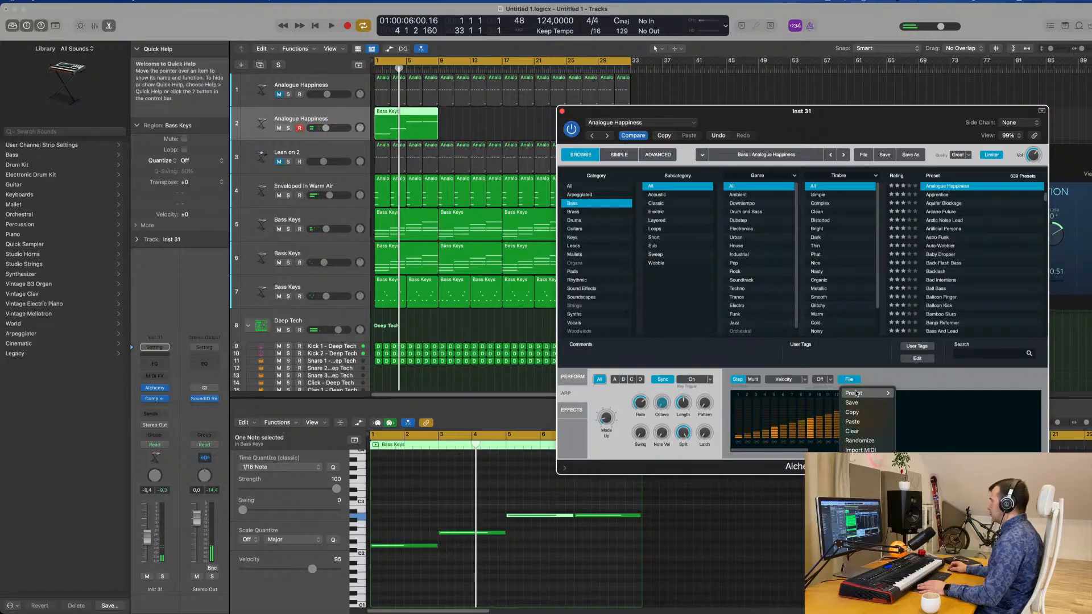
mouse_move(859, 396)
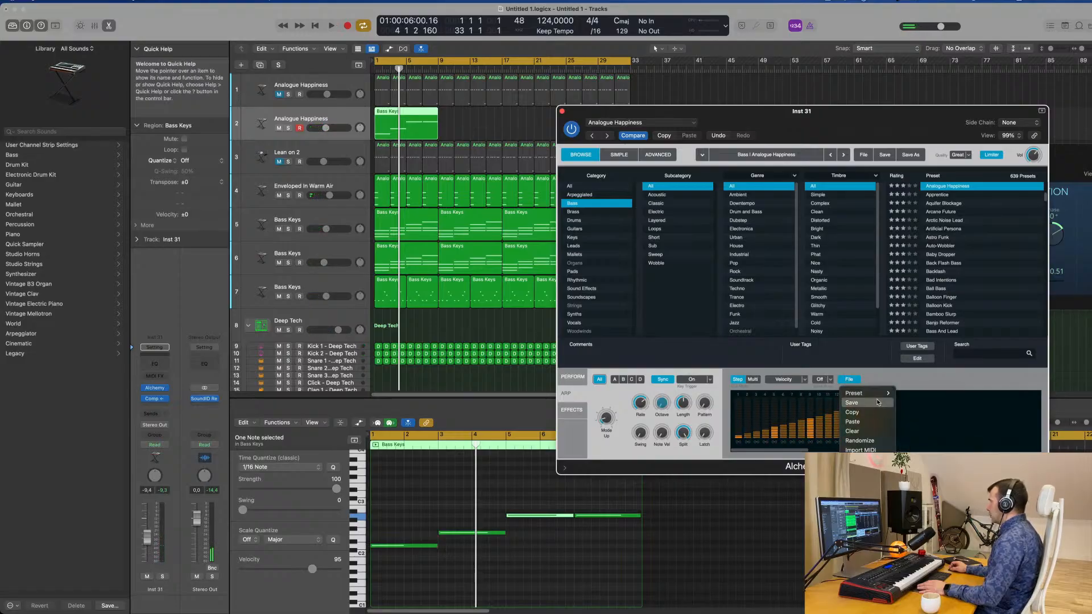
click(889, 370)
key(space)
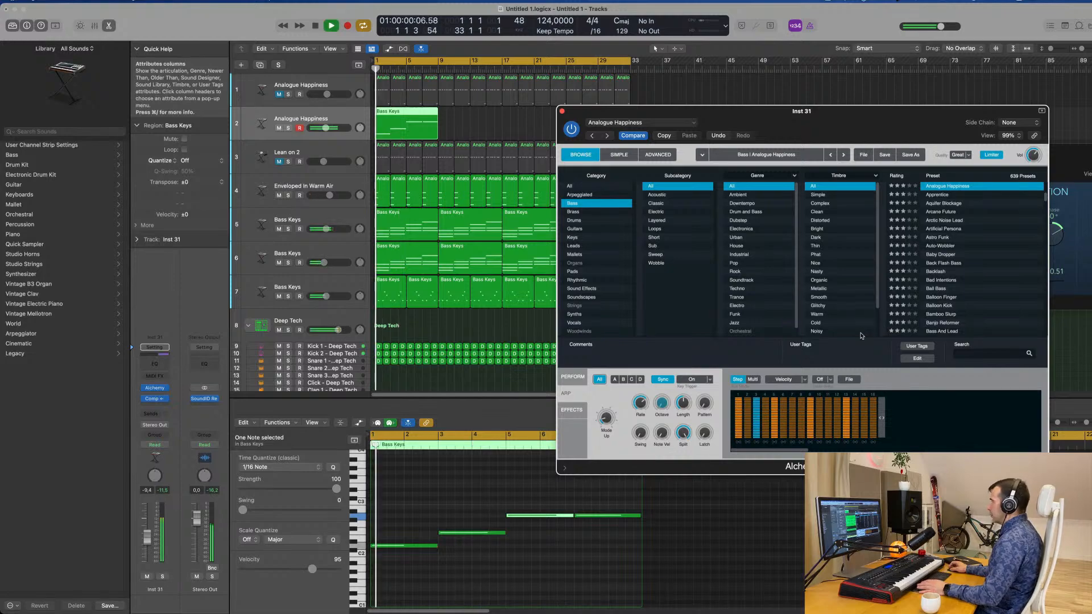
drag(901, 114, 769, 174)
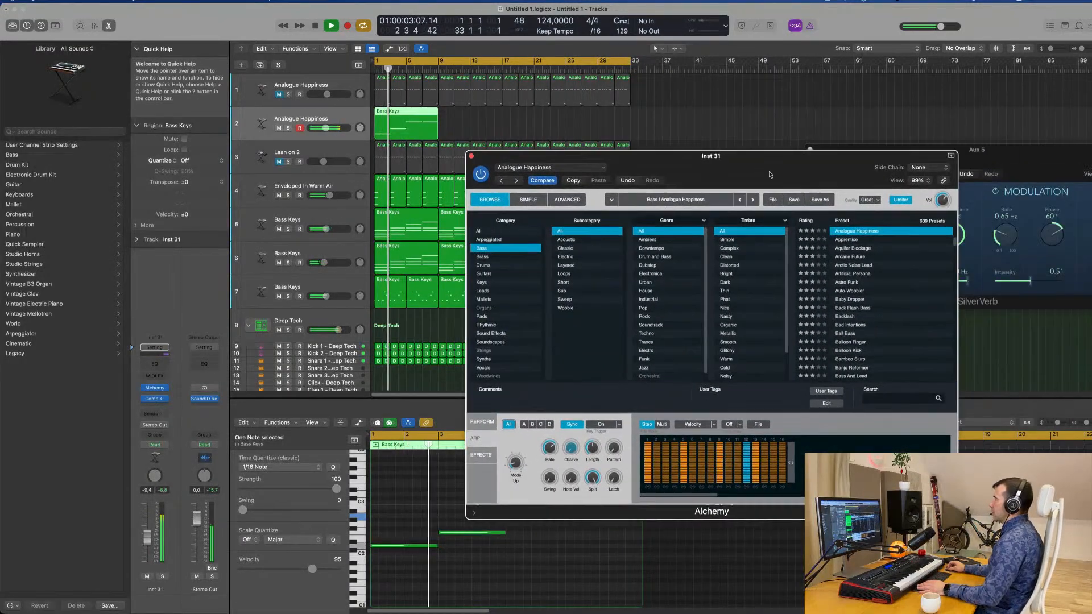
Replay the arpeggiated bass with the accented pattern alongside the rest of the arrangement.
click(471, 155)
key(space)
key(space)
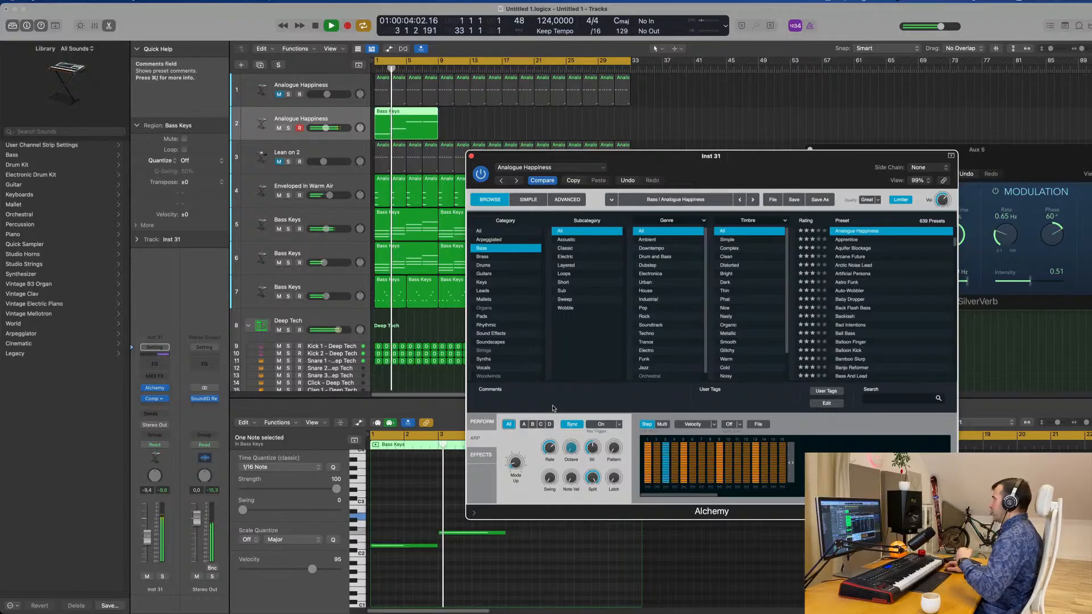
mouse_move(762, 162)
mouse_down()
mouse_move(713, 173)
mouse_move(751, 177)
mouse_up()
key(space)
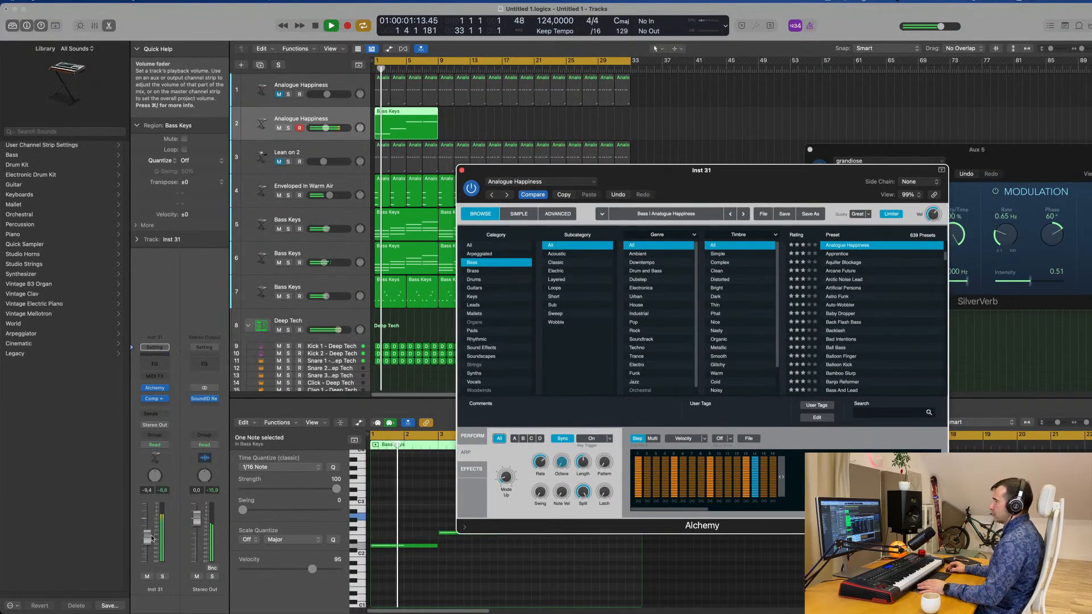
Lower the track 2 bass volume to -11.2 dB and restart playback with the other parts.
drag(151, 537, 150, 537)
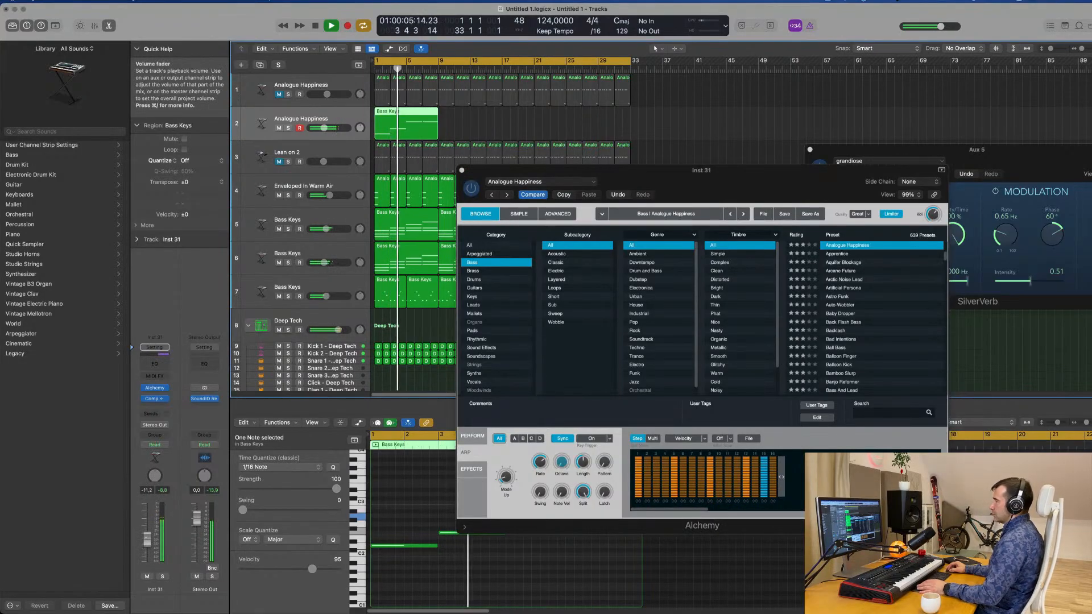
drag(710, 184, 840, 178)
key(space)
click(341, 117)
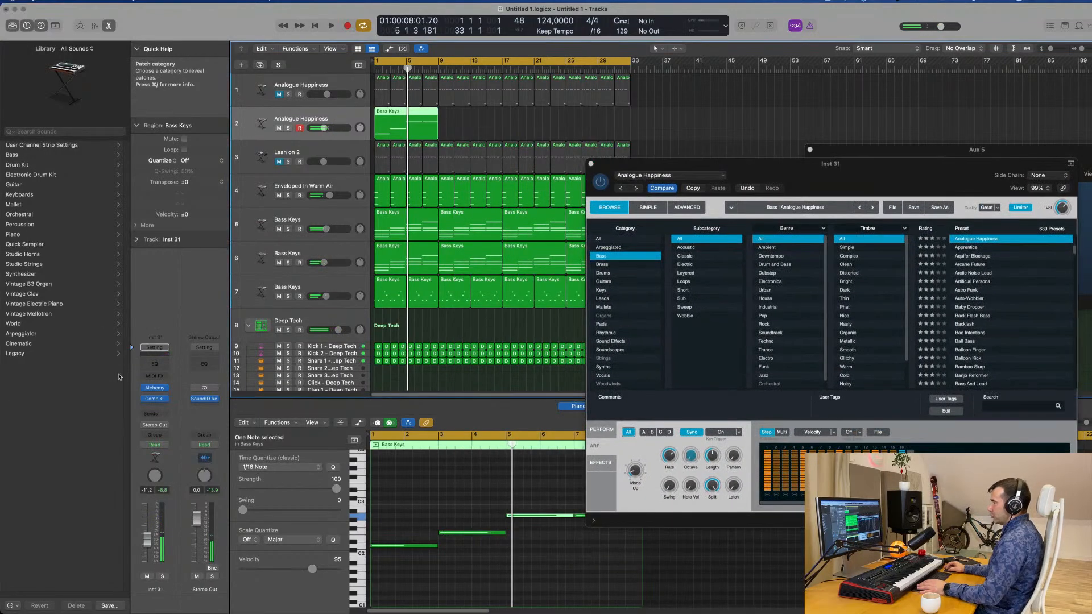
key(space)
Open the Compressor on the bass, reduce its output gain and raise the channel volume to -5.1 dB.
click(156, 399)
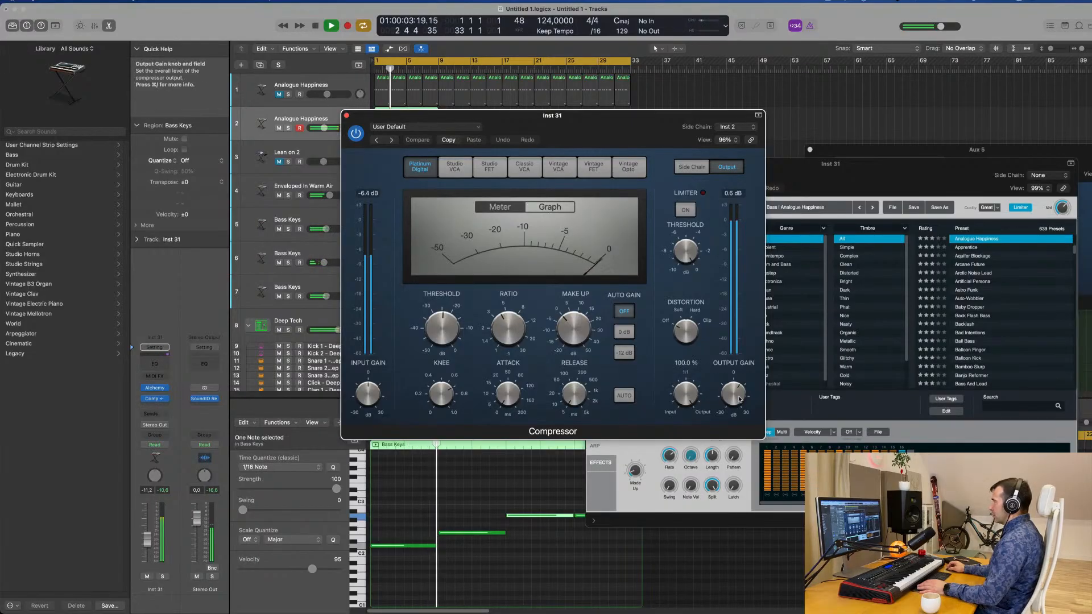
drag(734, 402, 737, 398)
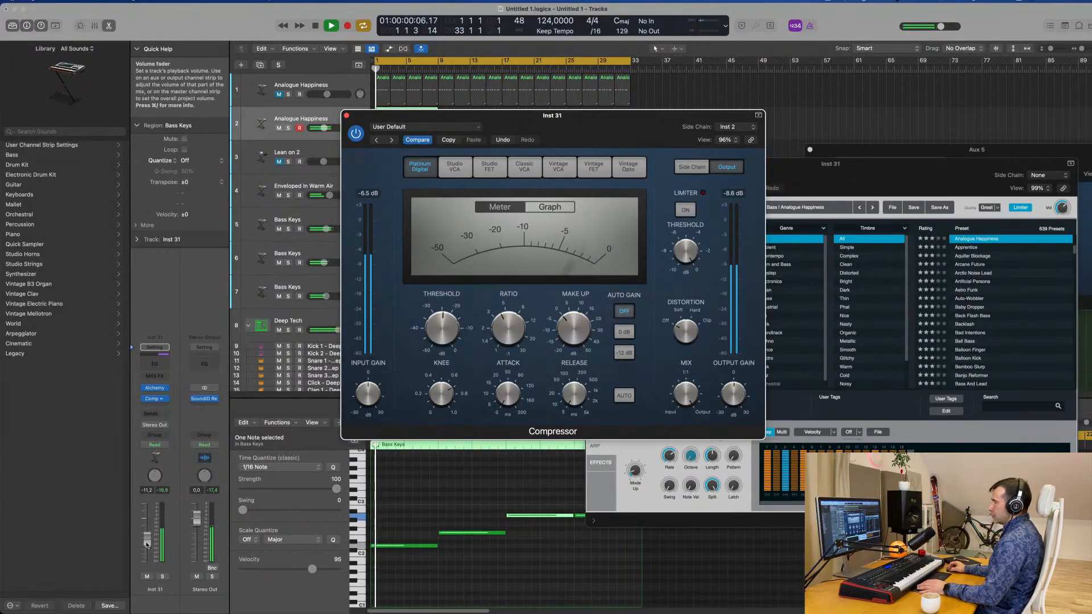
drag(148, 537, 148, 535)
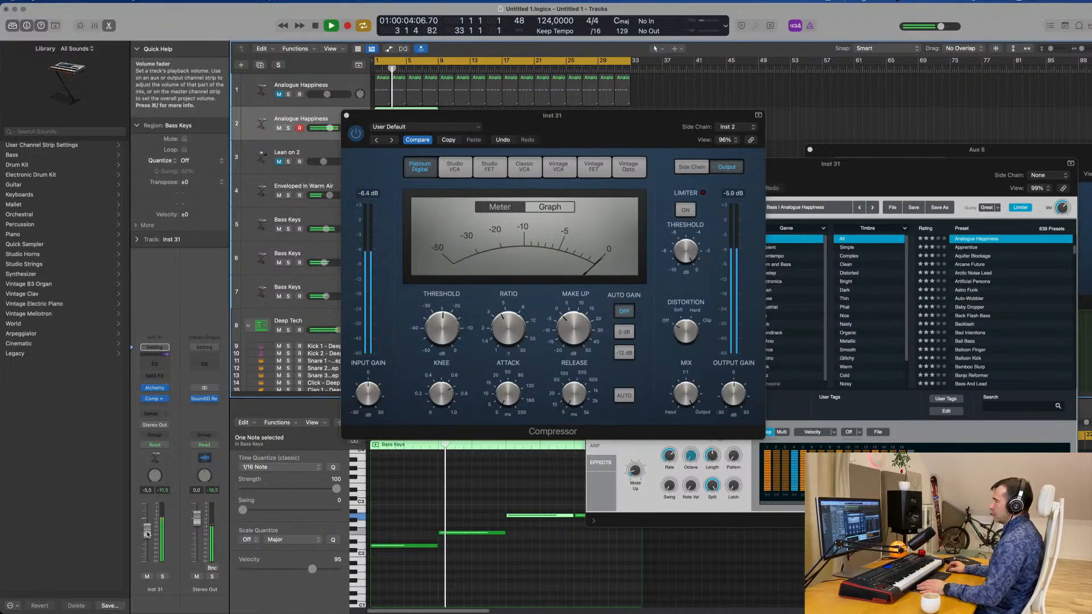
Solo the bass briefly and compare the arrangement with the bass muted and unmuted.
click(162, 576)
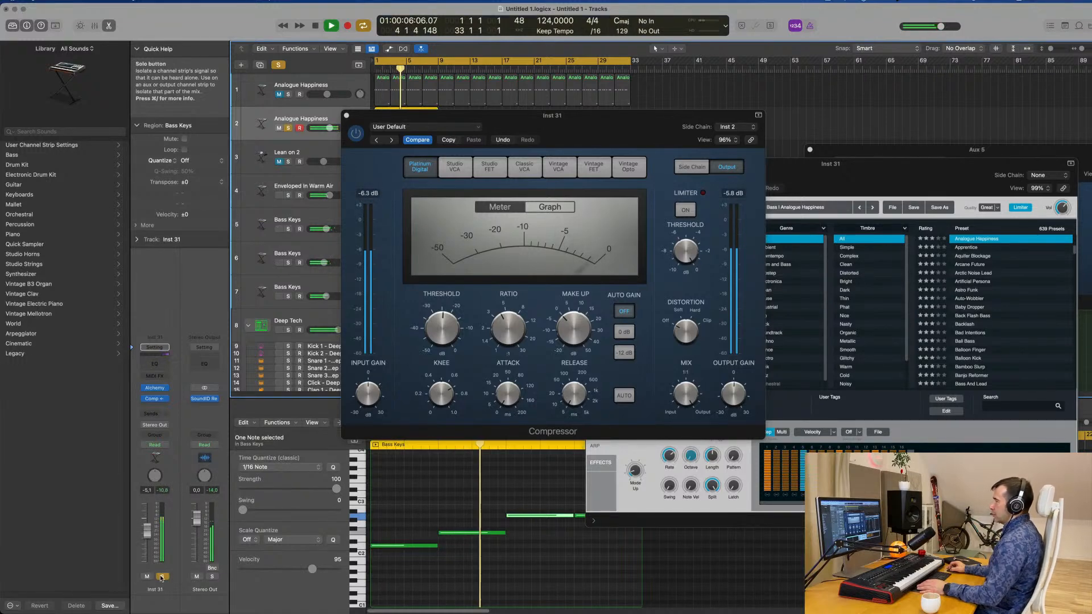
click(162, 577)
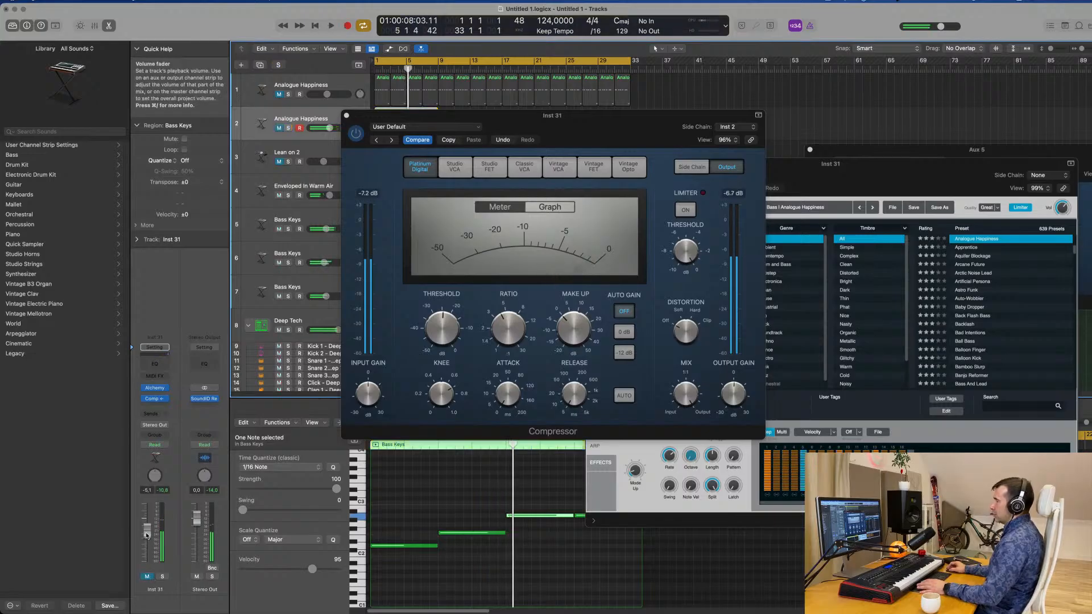
key(space)
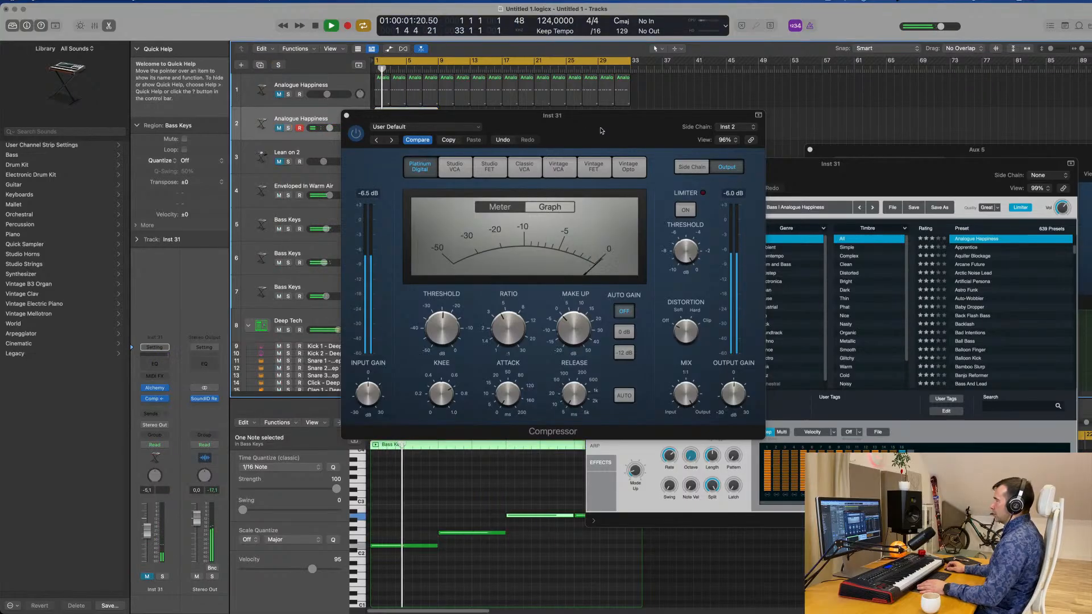
drag(601, 130, 860, 249)
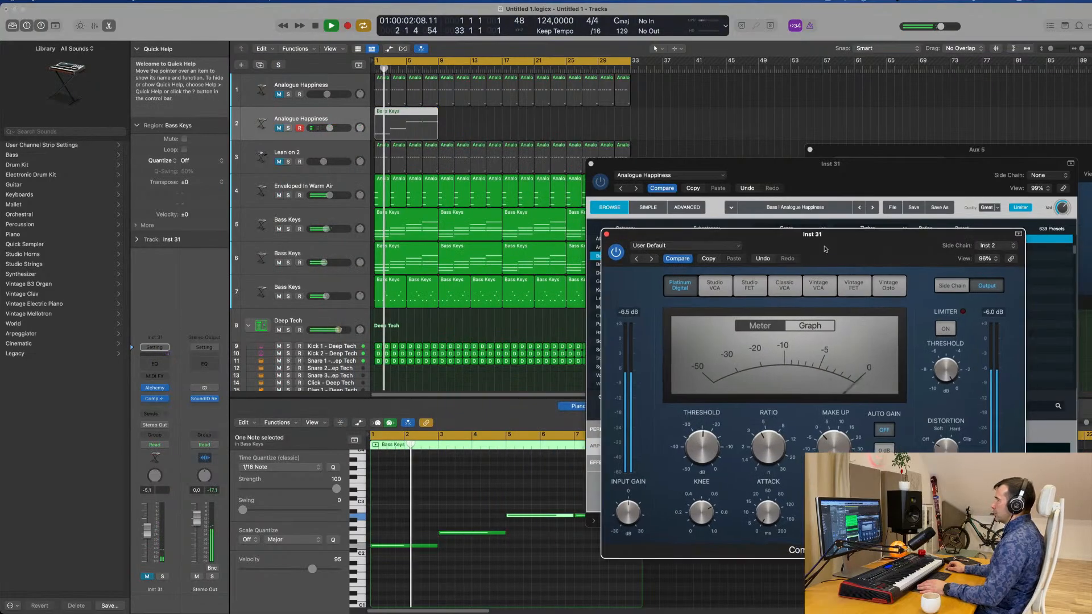
click(148, 577)
Set the bass volume to -8.0 dB, rearrange the Compressor and Alchemy windows and replay from the start.
drag(150, 539, 149, 539)
drag(895, 253, 593, 265)
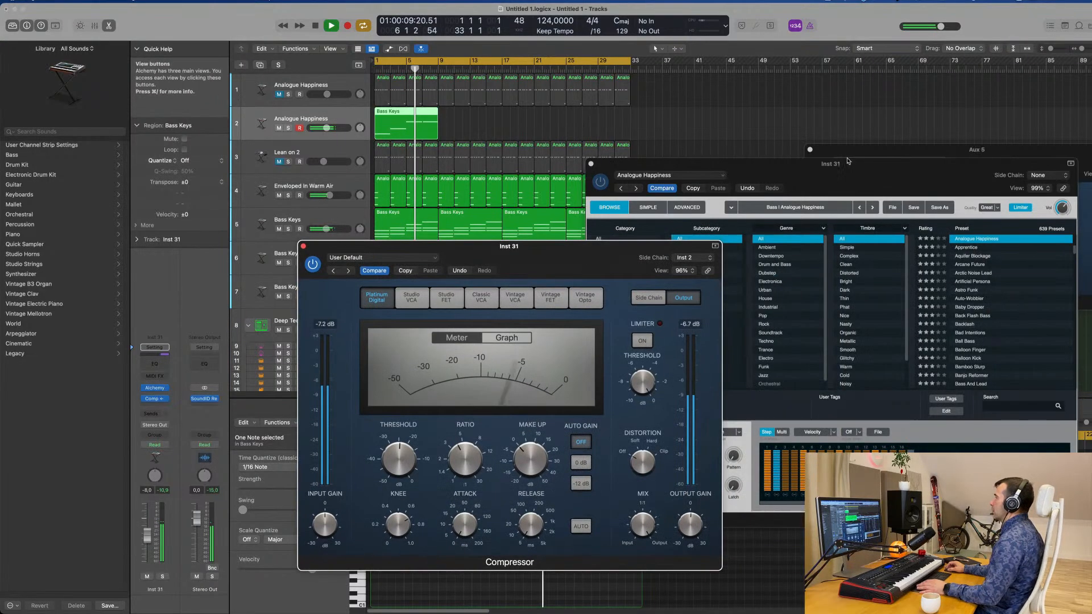
drag(847, 161, 966, 145)
drag(581, 250, 854, 187)
key(space)
key(space)
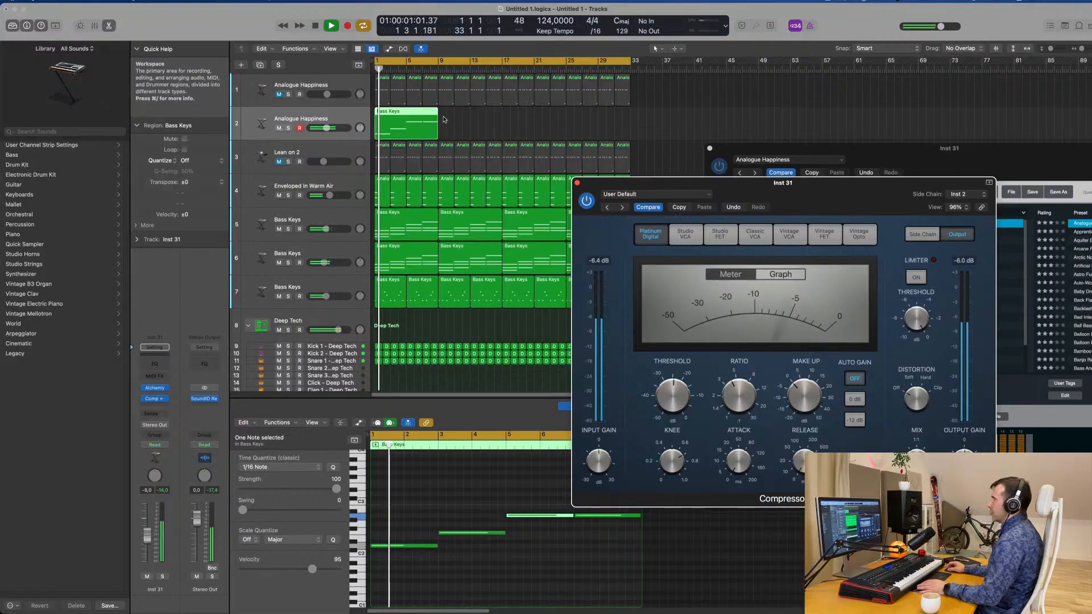
drag(852, 151, 658, 130)
Open Alchemy's performance controls for the bass, try its LP Cutoff and Decay knobs, and replay from the start.
key(space)
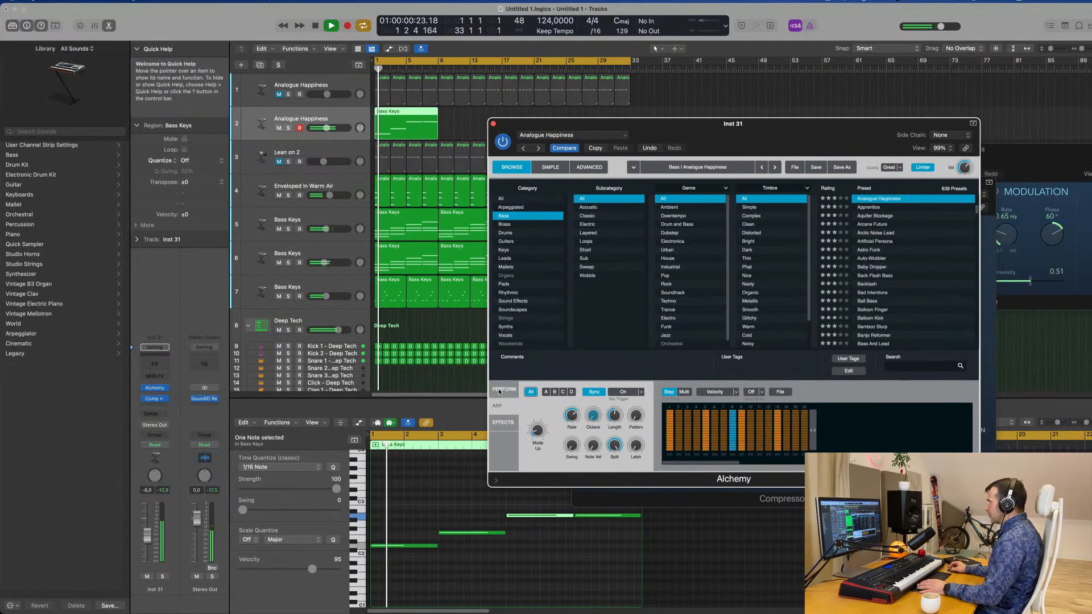
click(502, 390)
key(space)
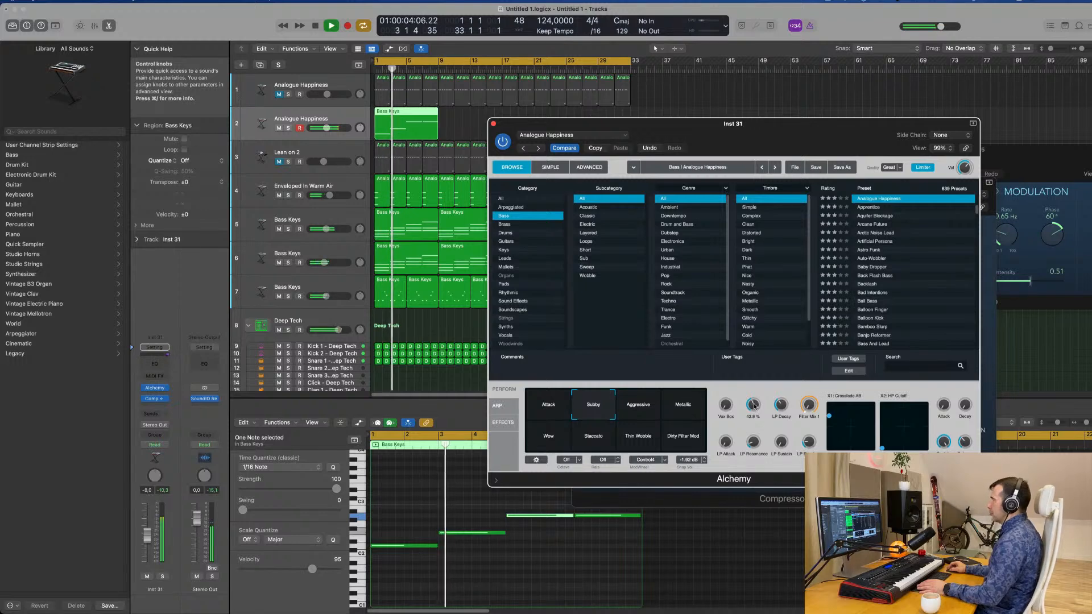
key(space)
key(space)
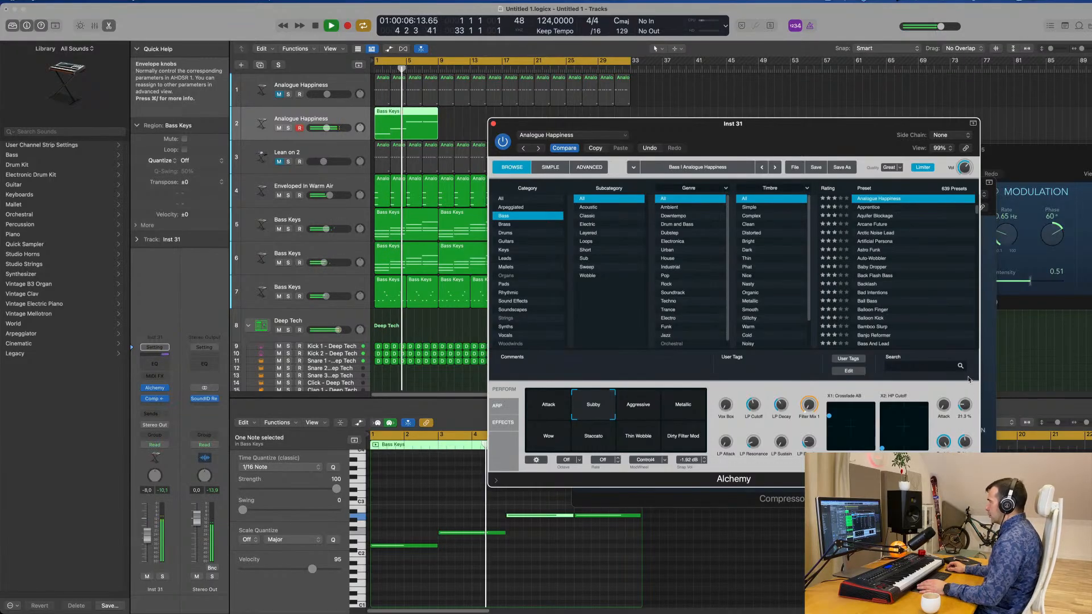
drag(516, 127, 580, 138)
key(space)
Check the track 2 bass in solo, lower its volume to -10.4 dB and replay with the Alchemy window moved aside.
key(space)
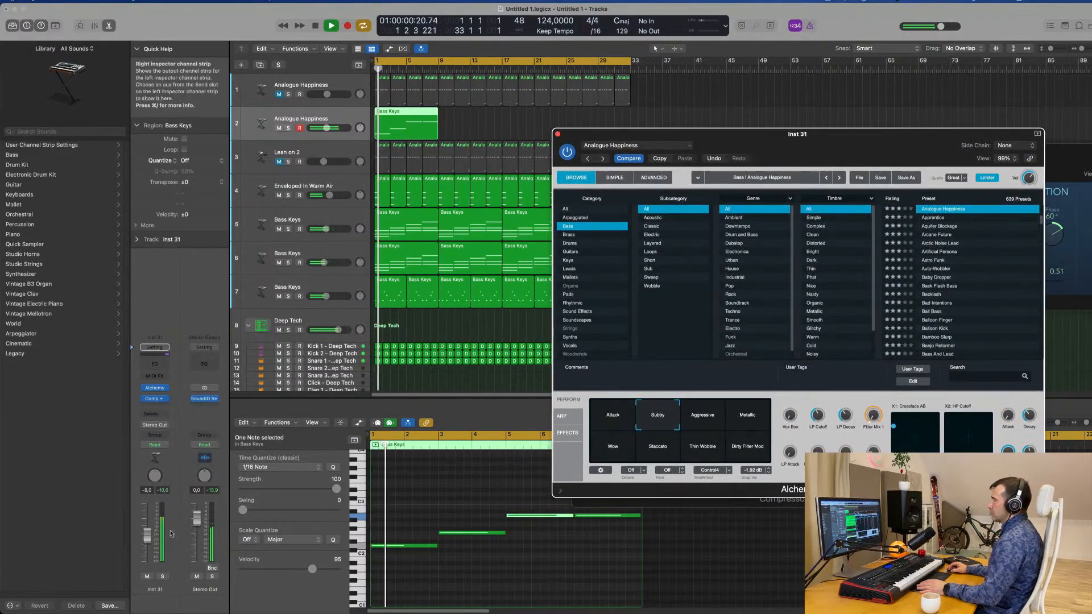
click(162, 577)
click(162, 577)
key(space)
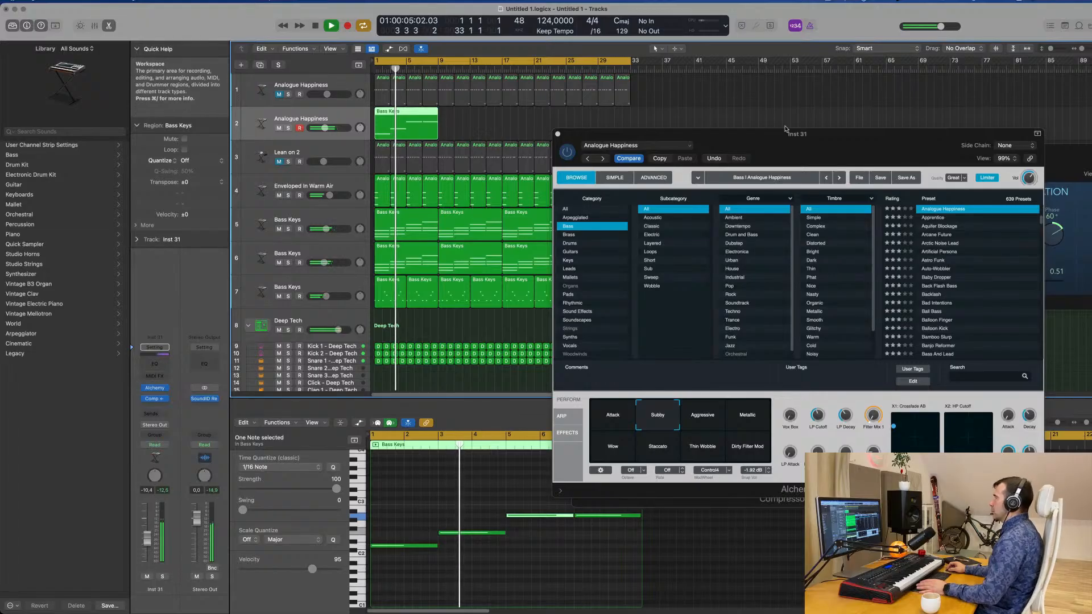
drag(783, 138, 914, 129)
key(space)
Repeat the Bass Keys region on track 2 three times to fill the cycle, mute track 6 and restart playback.
key(space)
drag(517, 133, 368, 121)
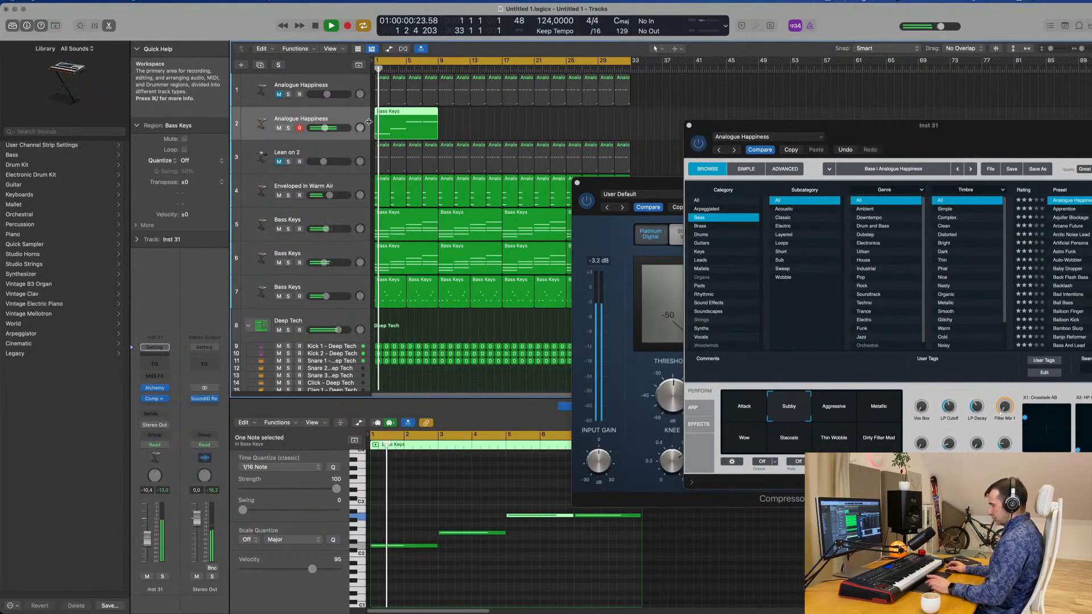
key(super+r)
key(super+r)
key(super+r)
key(space)
key(space)
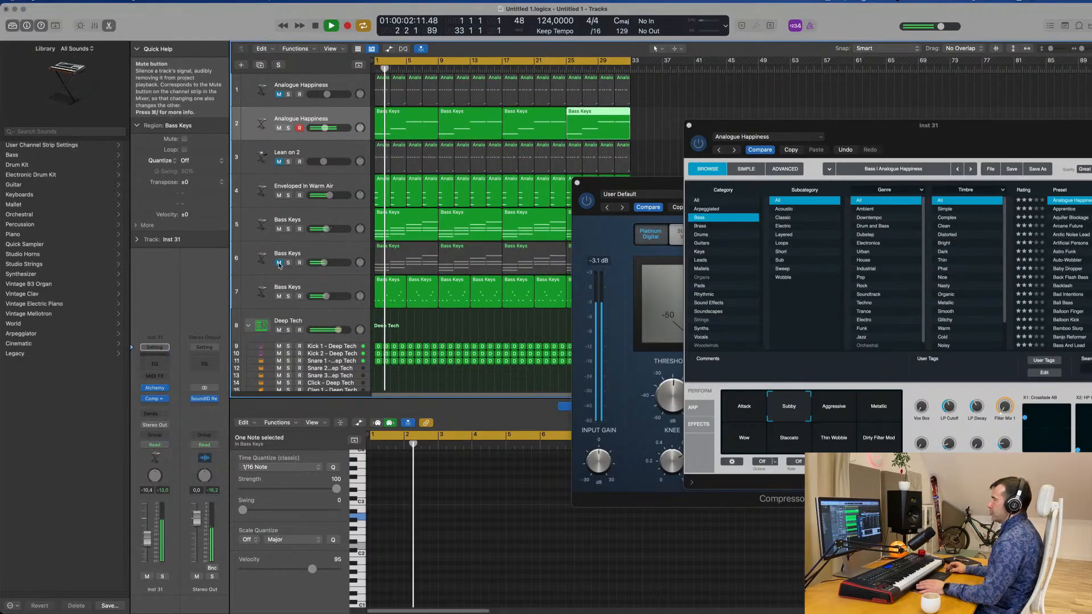
Close the Alchemy window, move the Compressor window clear of the tracks and select the track 2 bass.
click(319, 254)
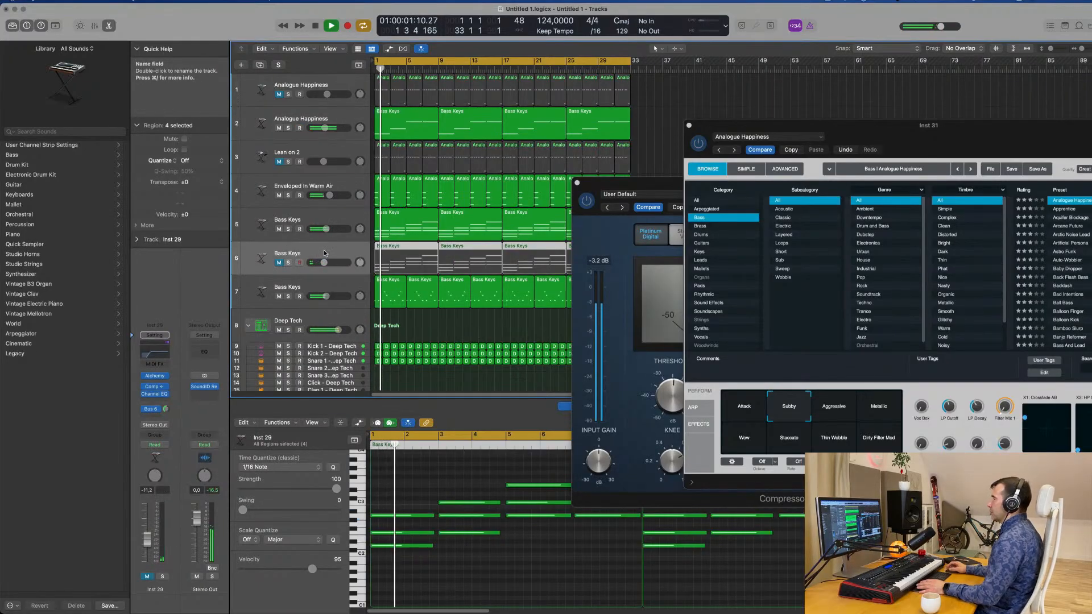
drag(941, 137, 648, 214)
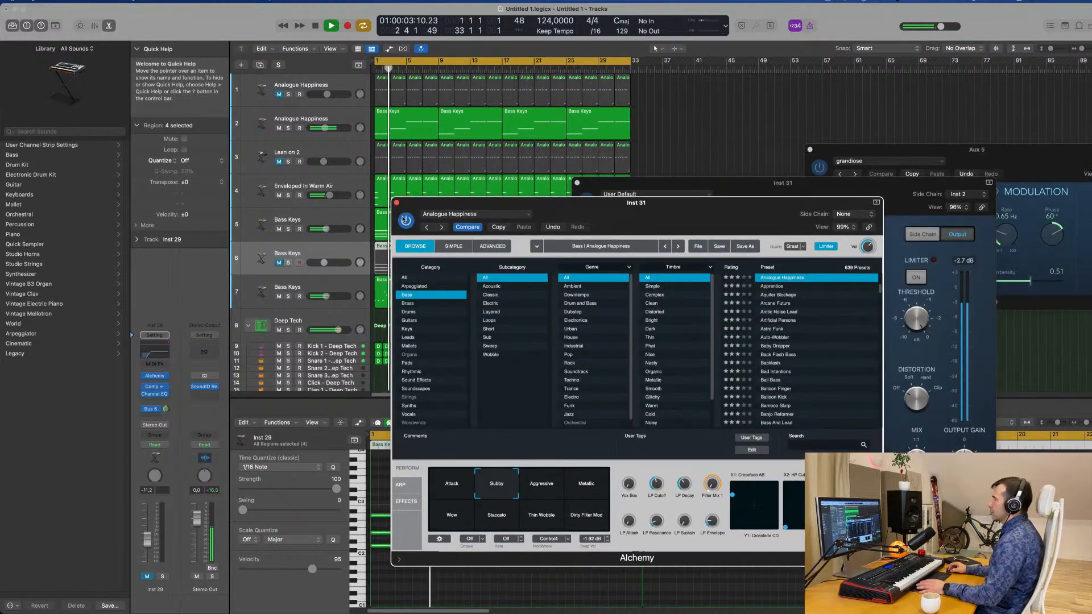
click(397, 203)
drag(797, 190, 906, 110)
click(348, 119)
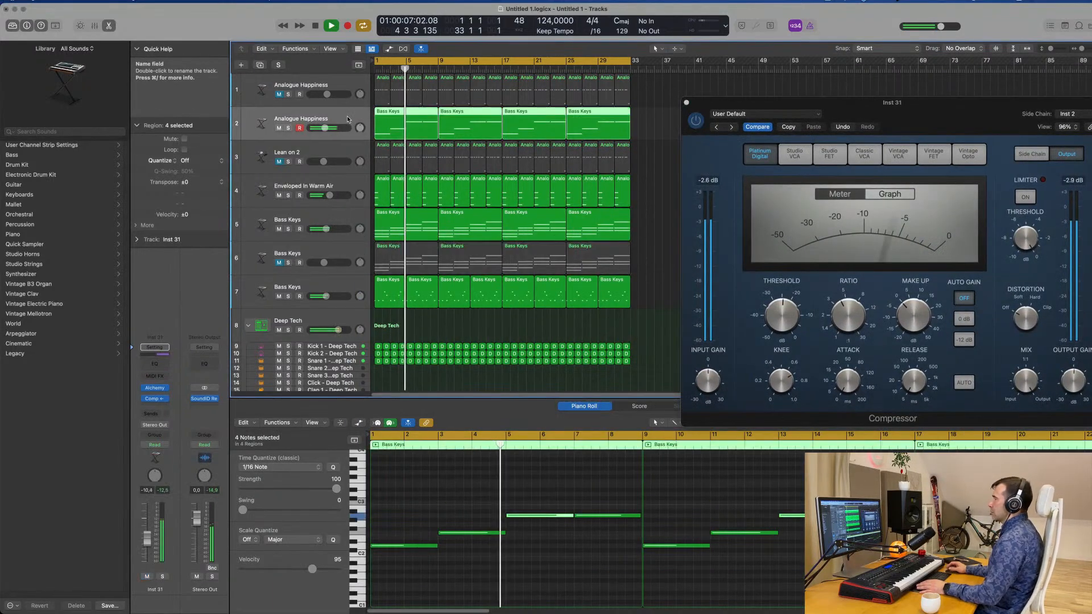
Reopen Alchemy on the track 2 bass and set the arpeggiator's Swing to 57.4%.
click(155, 388)
drag(763, 210, 778, 94)
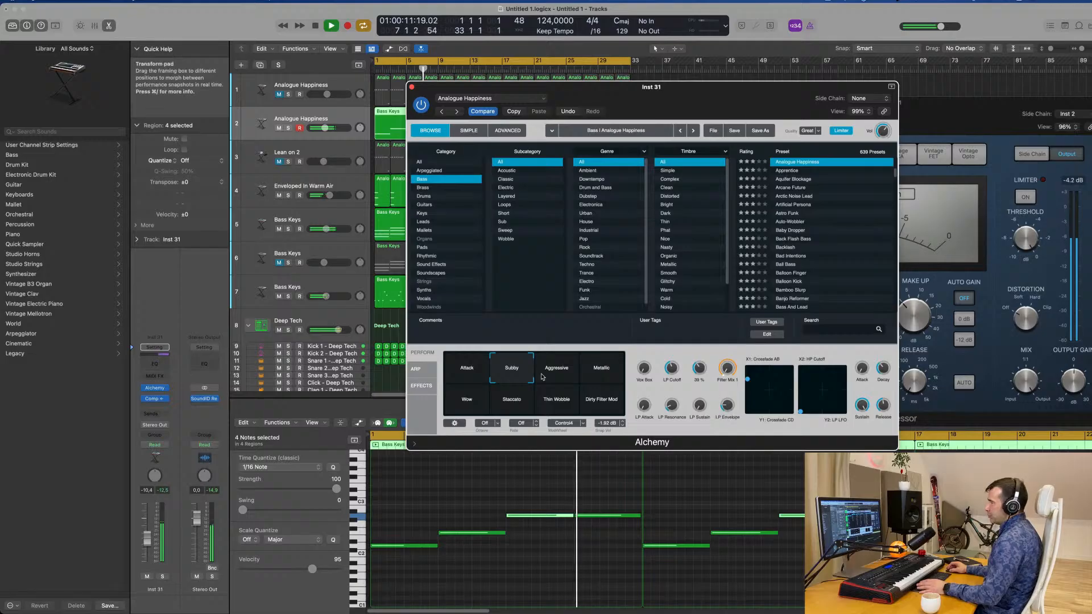
click(416, 369)
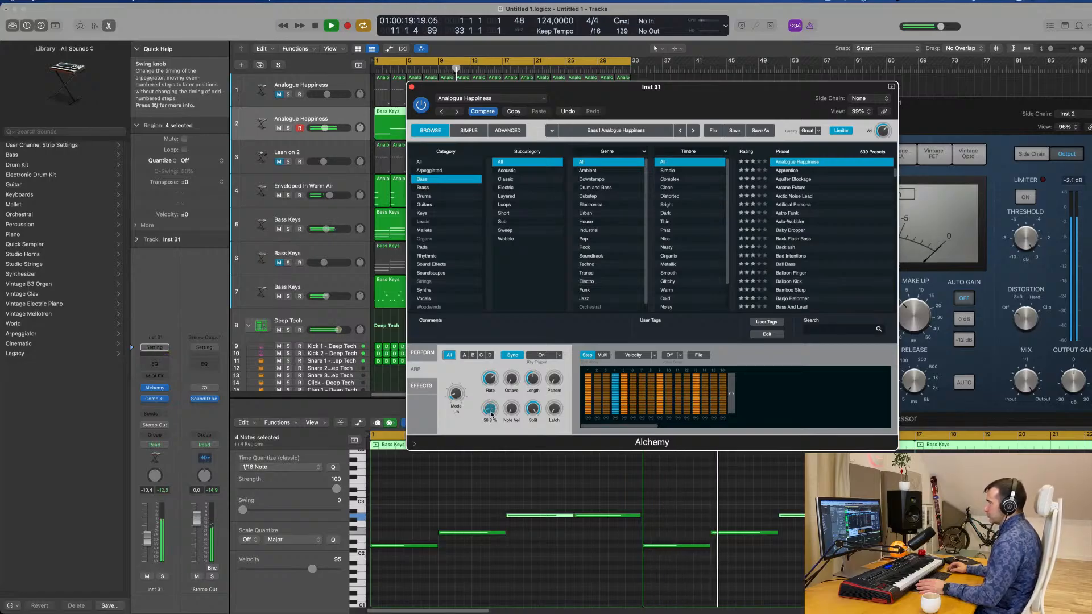
drag(492, 412, 491, 411)
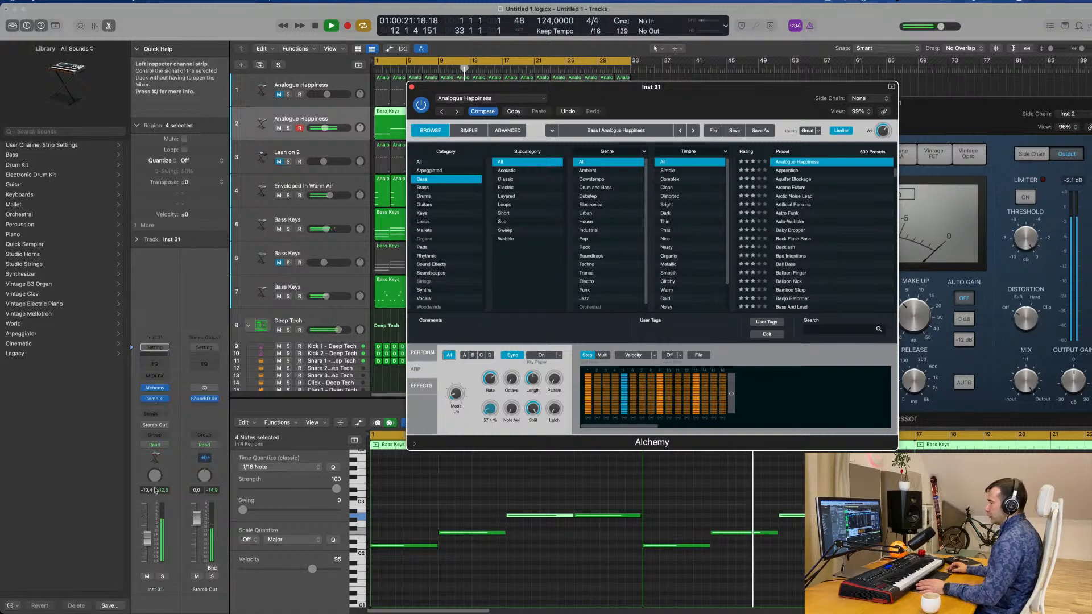
Fine-tune the bass arpeggiator's Swing and Length during playback and set the channel volume to -7.2 dB.
key(space)
key(space)
drag(147, 539, 147, 537)
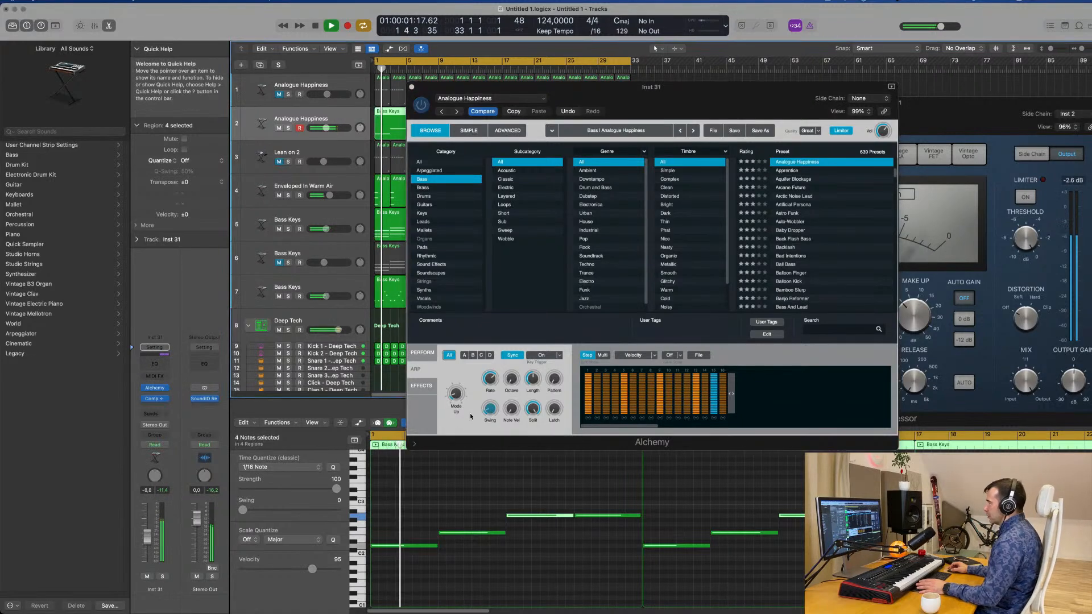
drag(483, 413, 491, 407)
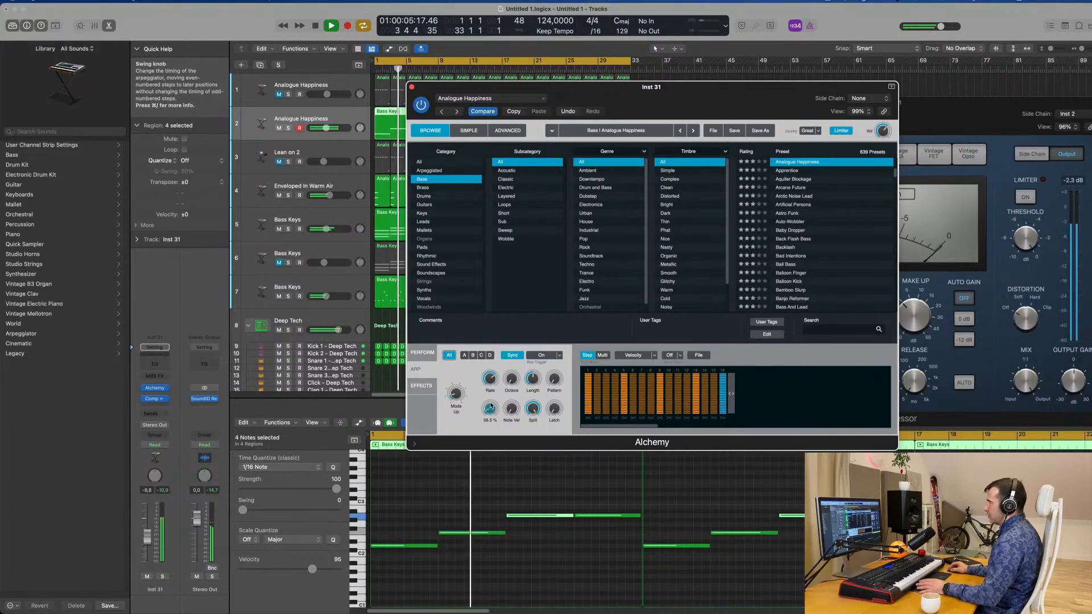
drag(491, 405, 538, 434)
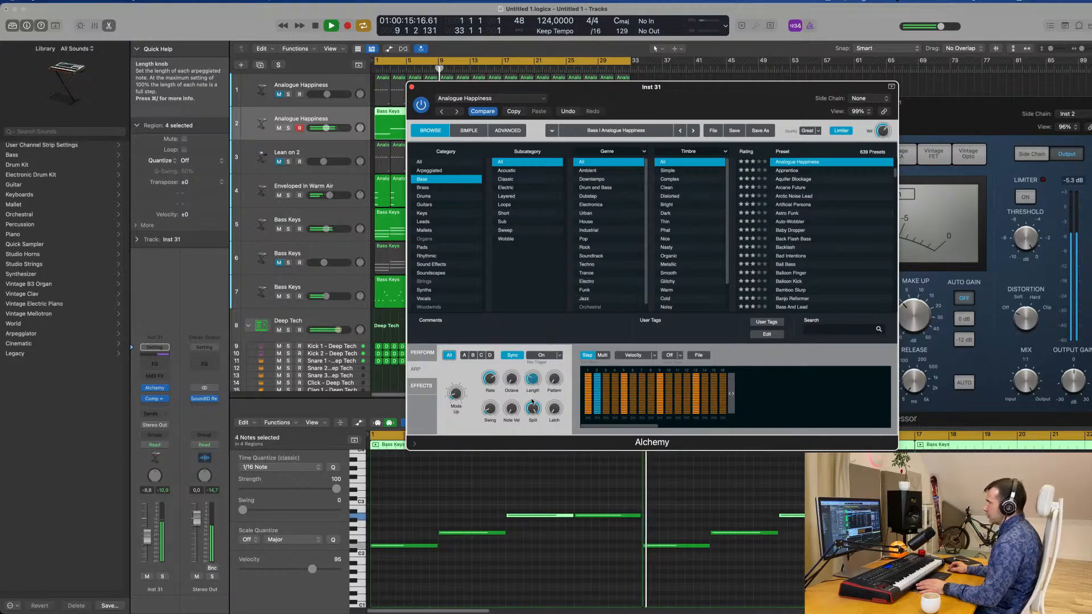
drag(532, 402, 532, 404)
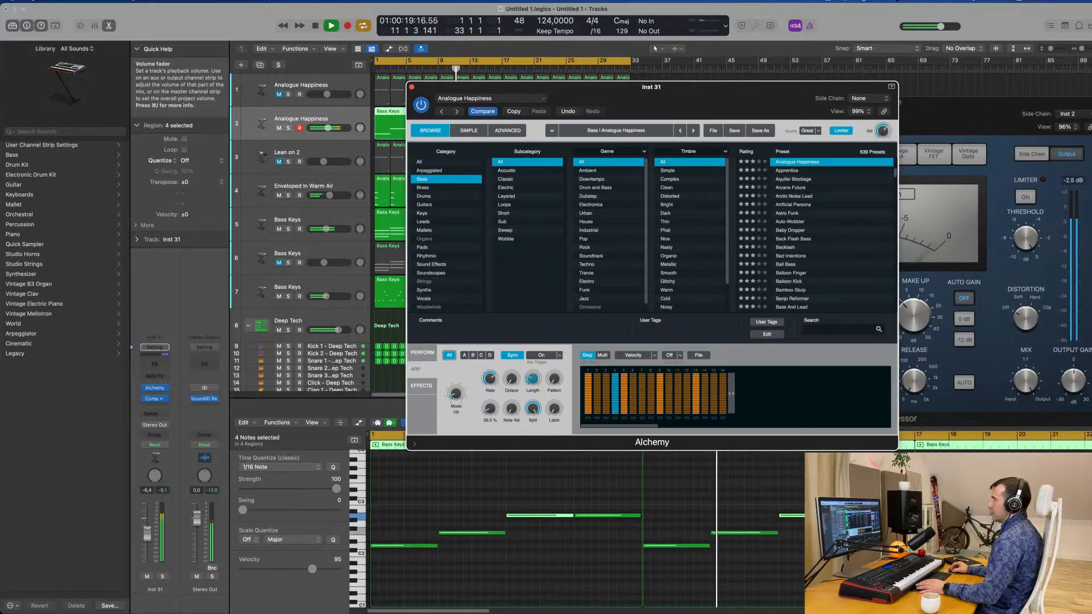
drag(148, 532, 149, 533)
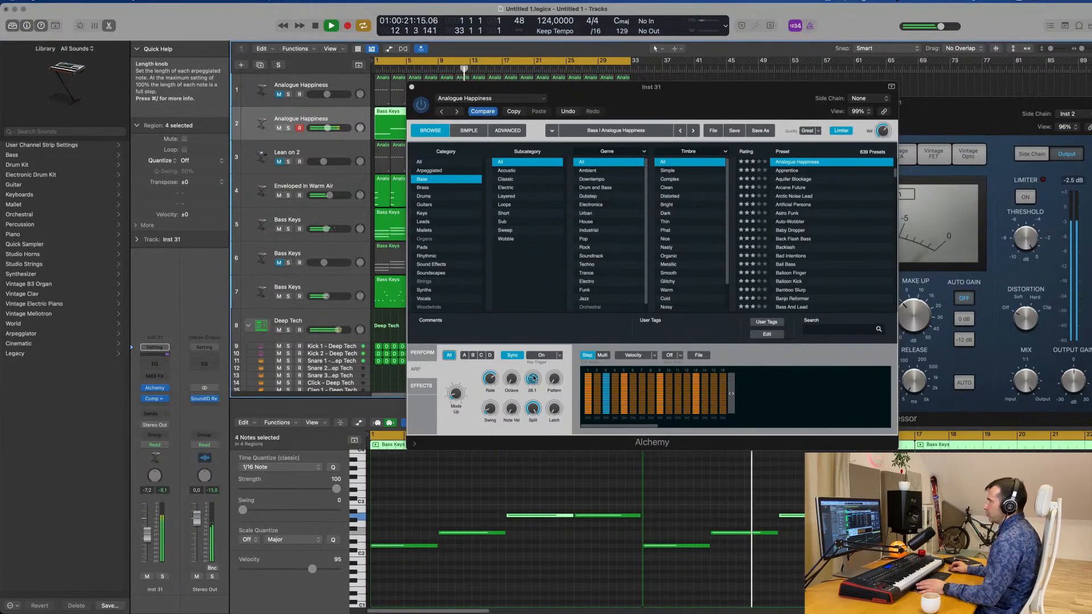
drag(533, 378, 536, 354)
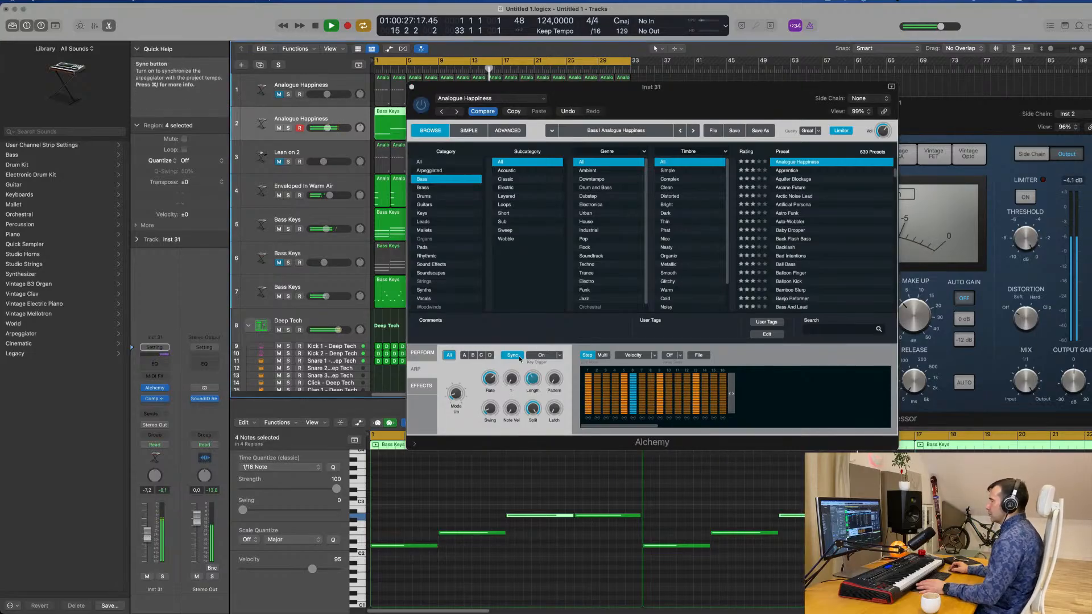
Review Alchemy's performance controls for the bass during playback and close the instrument window.
drag(680, 101, 635, 197)
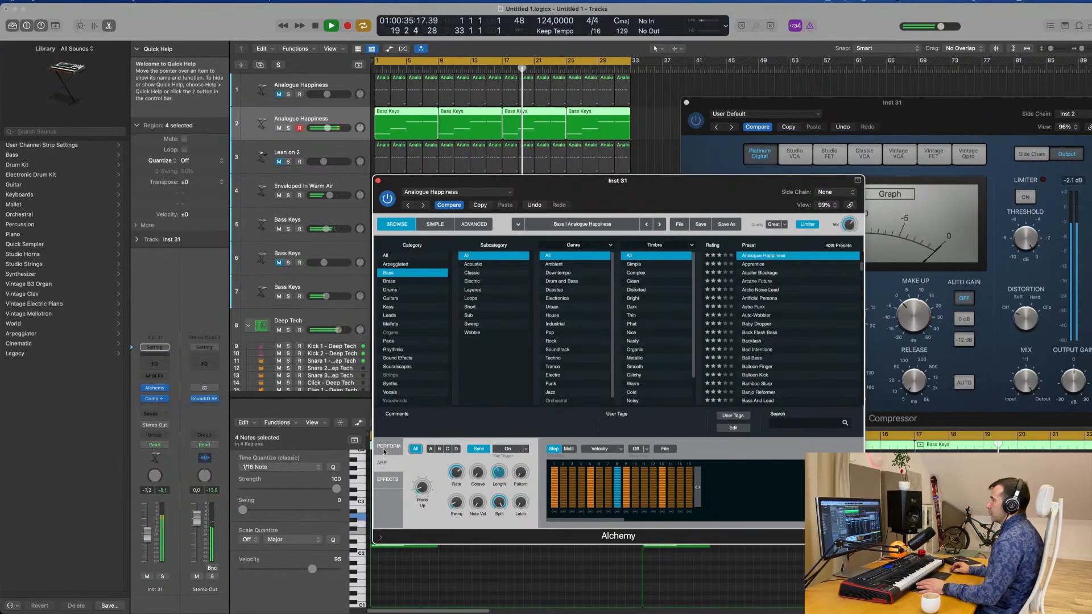
click(385, 448)
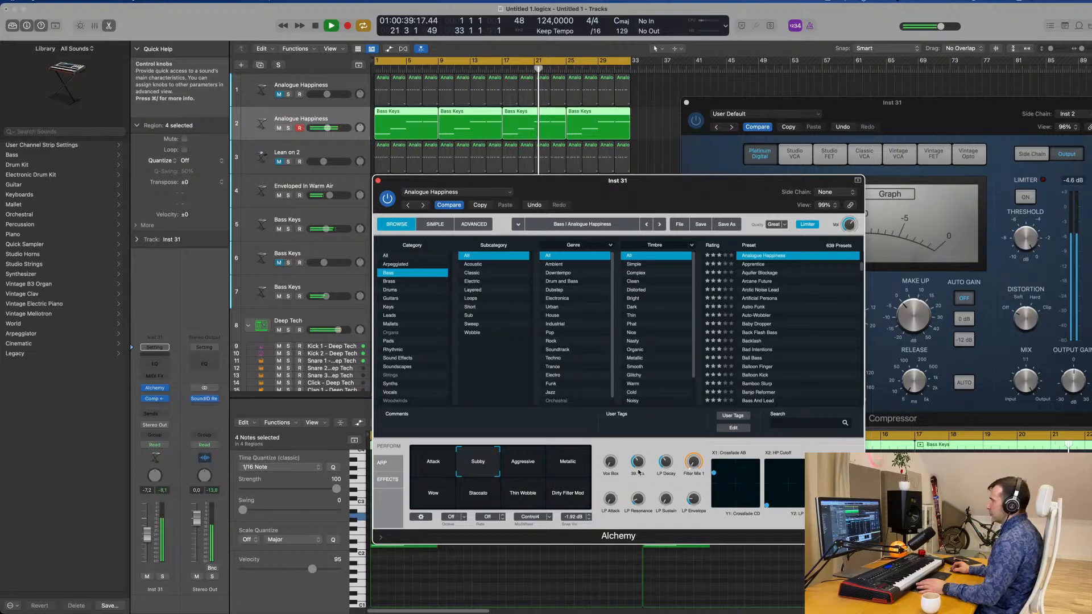
drag(387, 181, 350, 209)
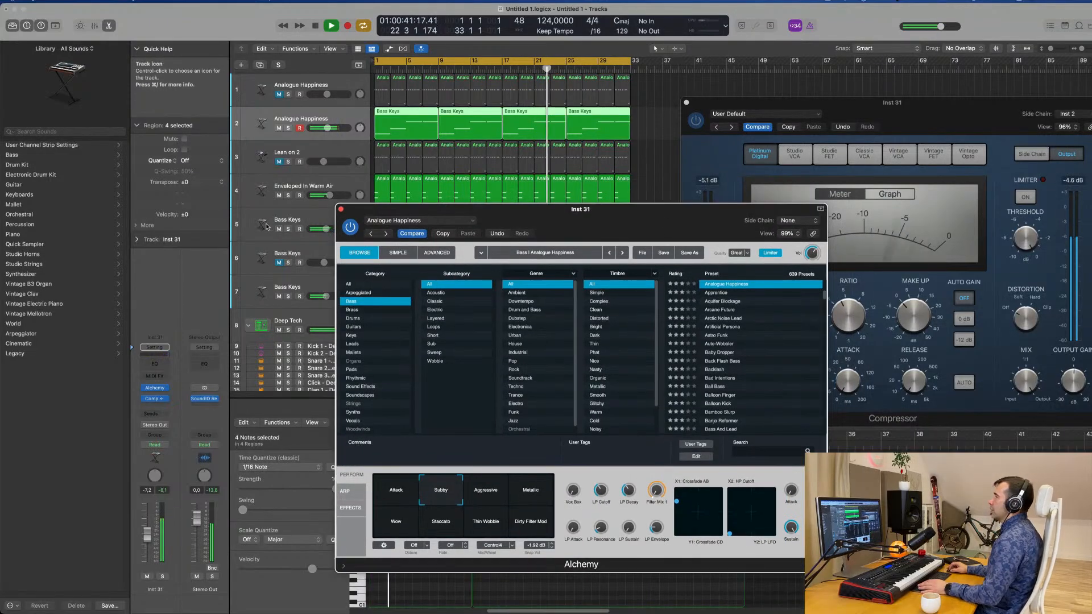
click(341, 210)
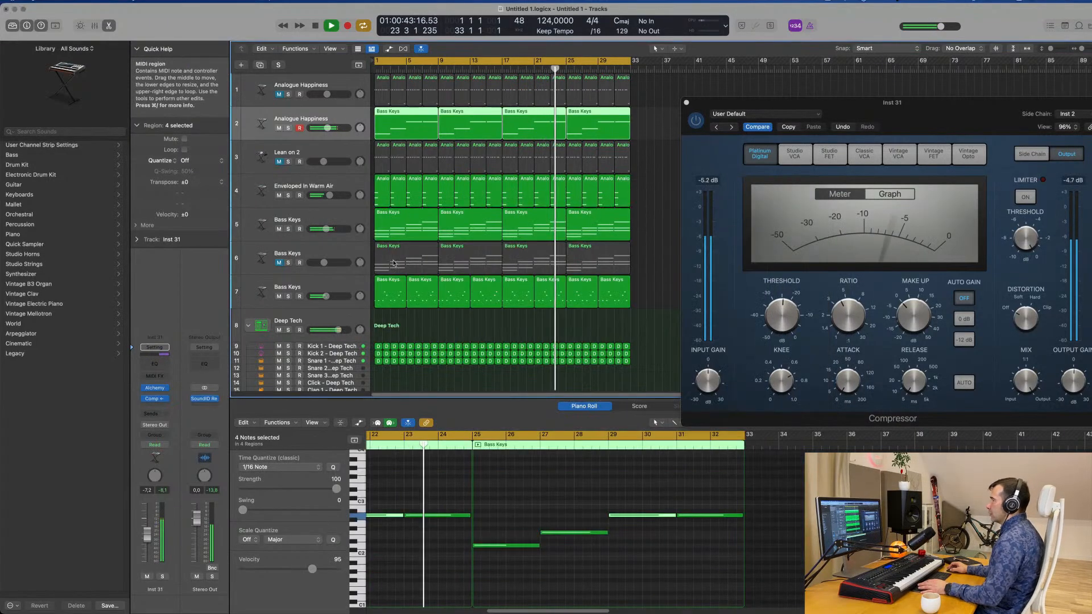
Audition the Bass Keys chords on track 6 in solo and open their Alchemy instrument.
click(339, 284)
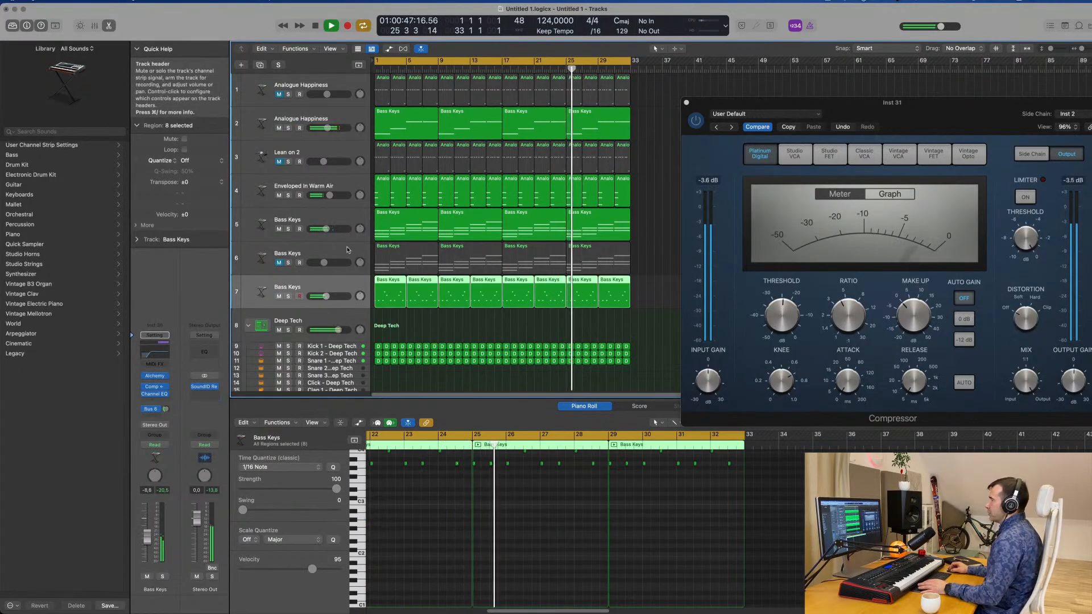
click(294, 261)
click(288, 263)
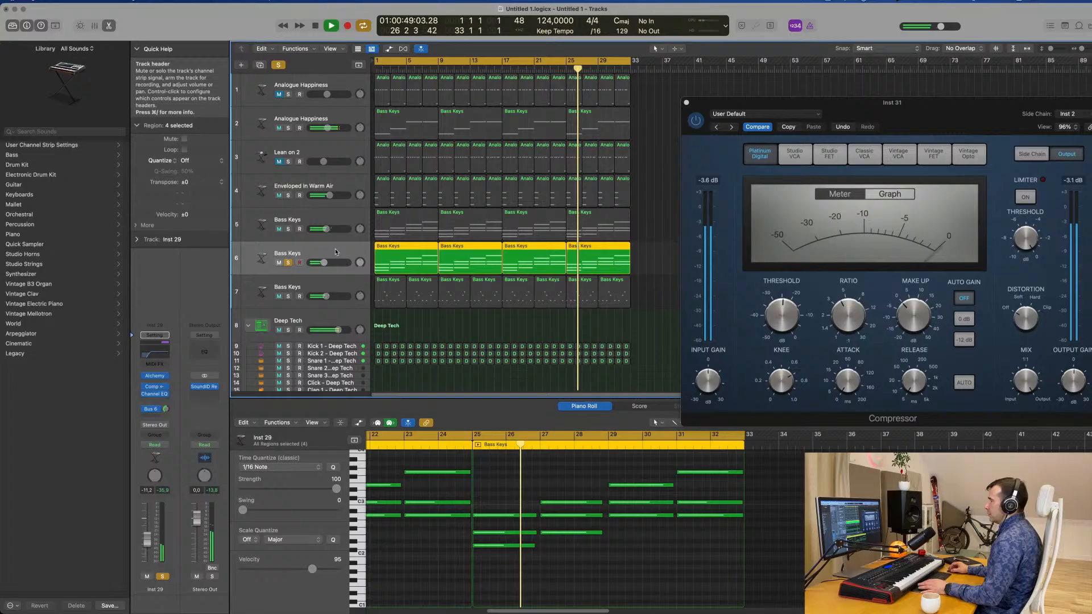
click(287, 263)
click(279, 263)
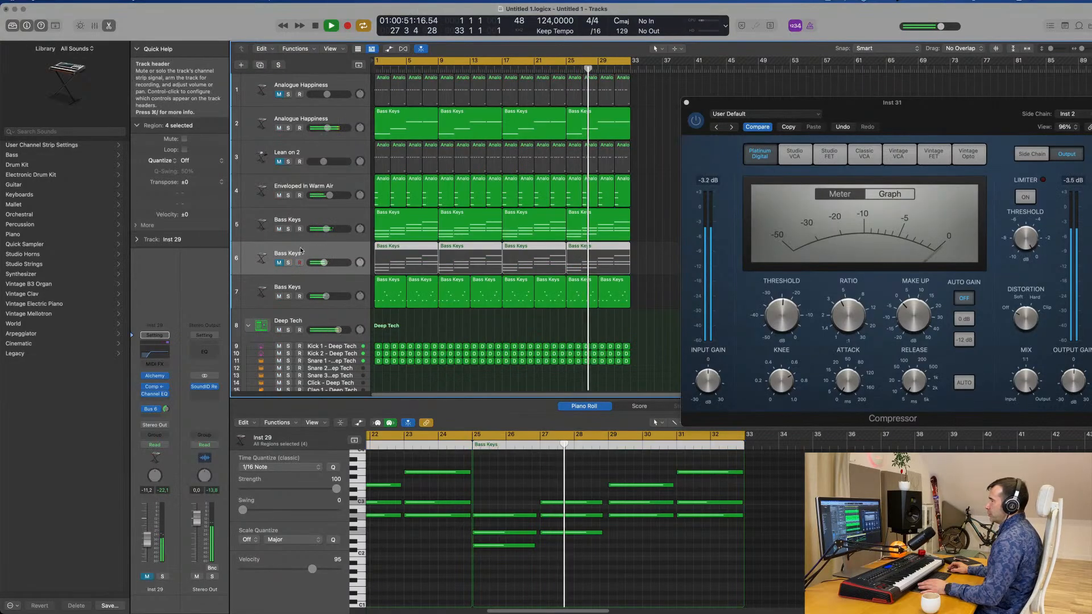
click(154, 376)
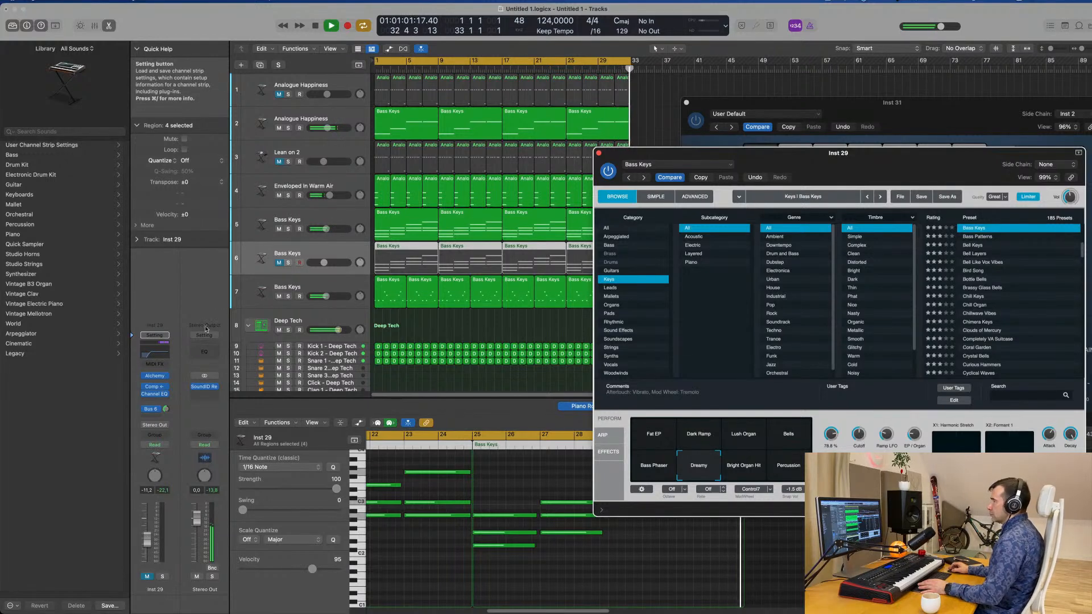
Unmute the Bass Keys chords on track 6, set their volume to -11.6 dB and close their Alchemy window.
click(279, 262)
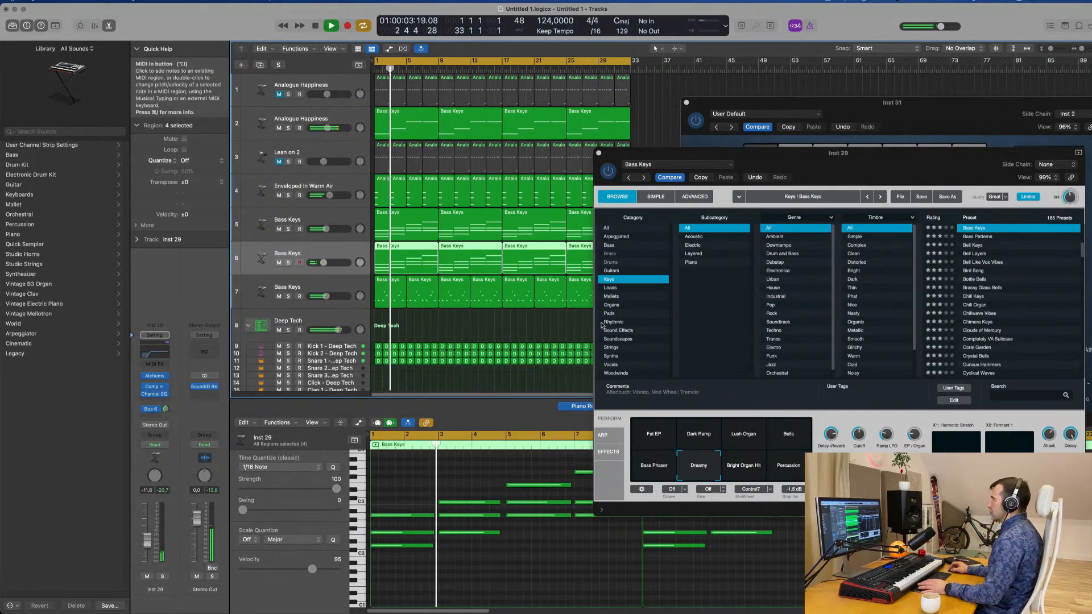
drag(631, 153, 465, 208)
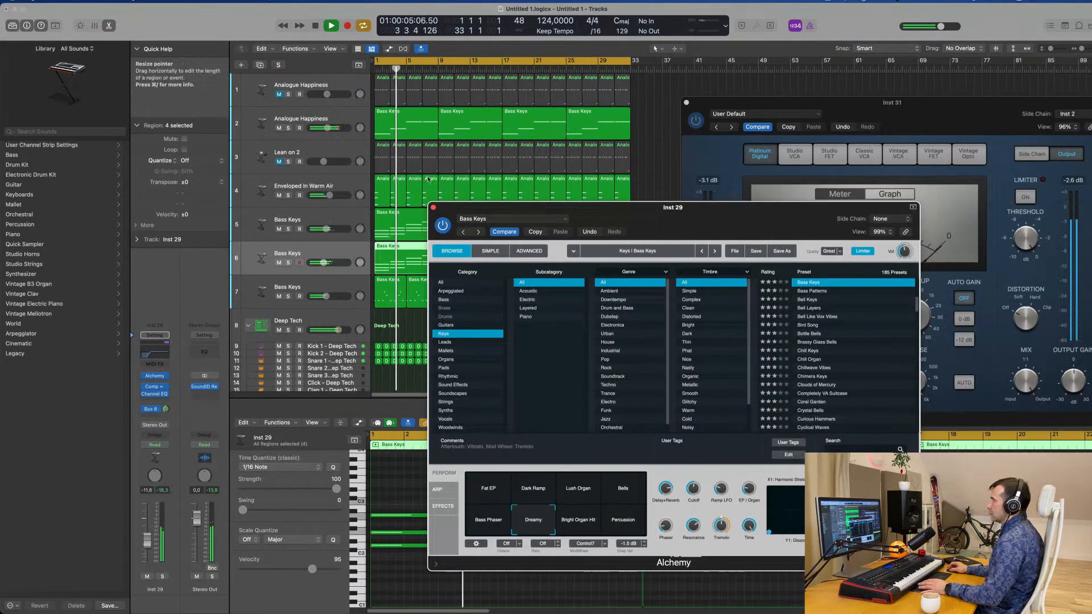
click(433, 207)
scroll(438, 132, down, 1)
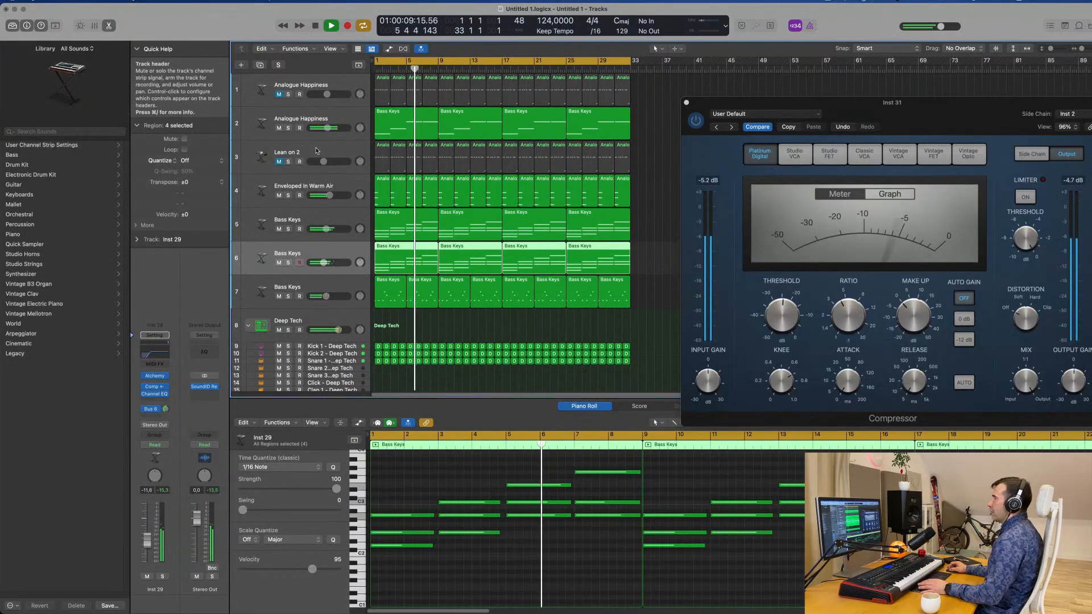
Duplicate the Lean on 2 track and copy the first Bass Keys region from track 2 onto the new track.
click(295, 158)
key(space)
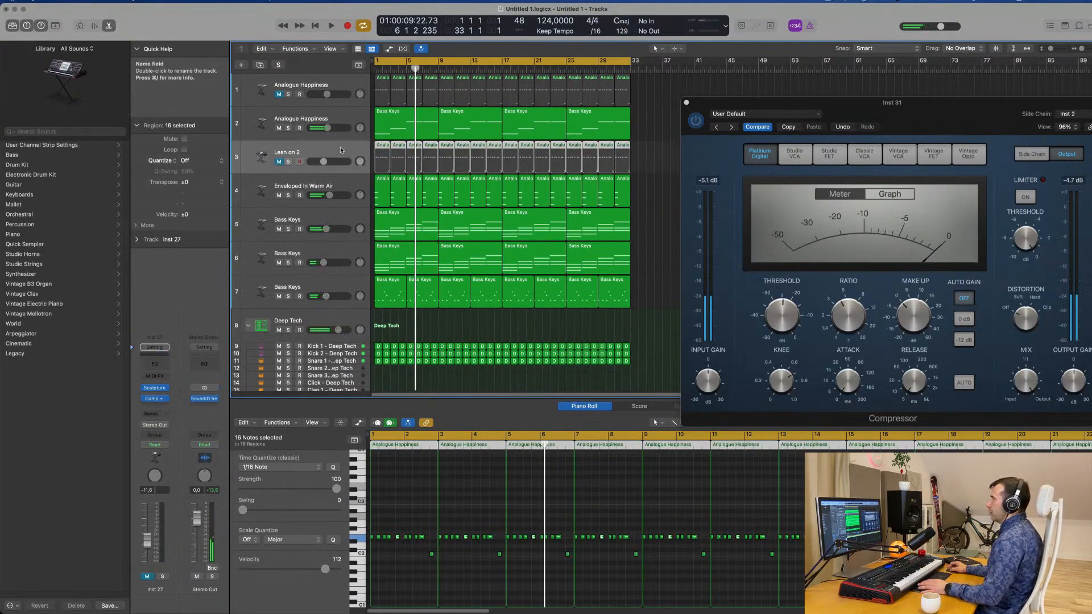
key(super+d)
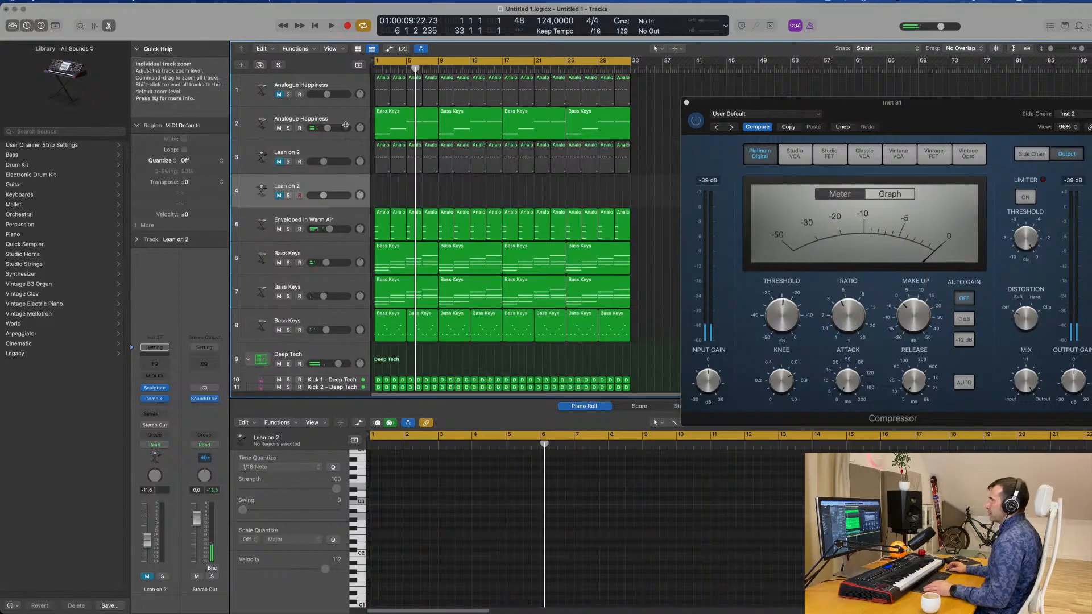
click(385, 124)
drag(397, 125, 397, 182)
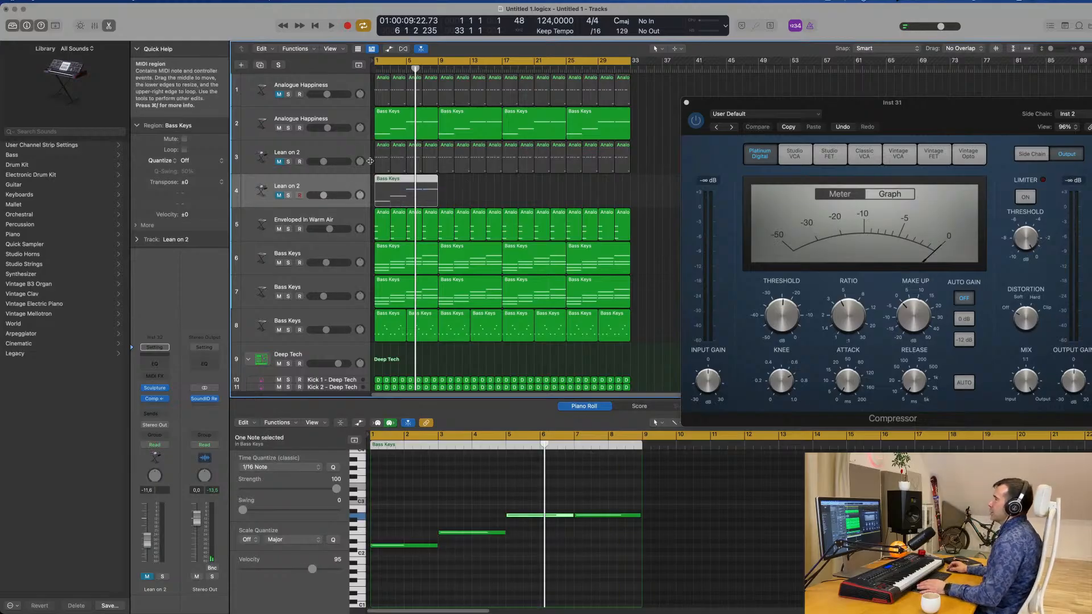
Unmute the duplicated Lean on 2 track, play it from the start and open its Sculpture instrument.
key(Return)
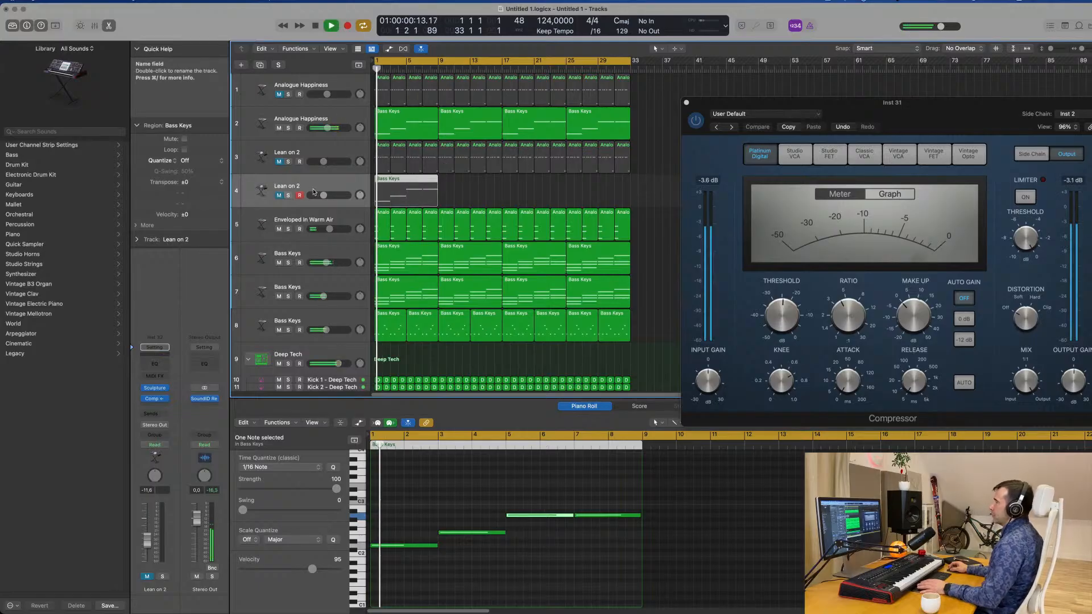
key(space)
key(space)
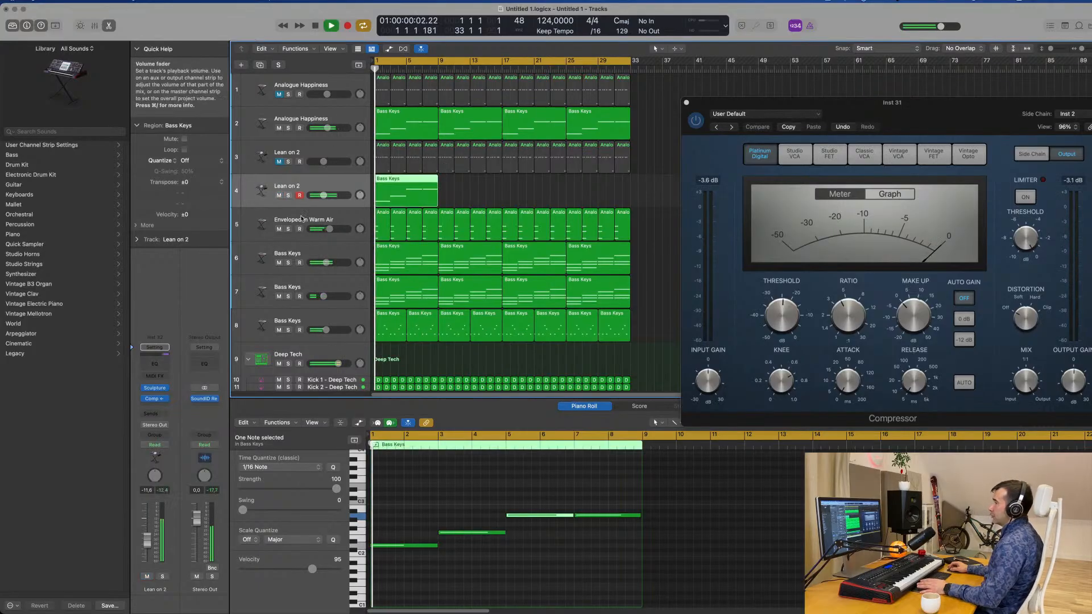
click(156, 390)
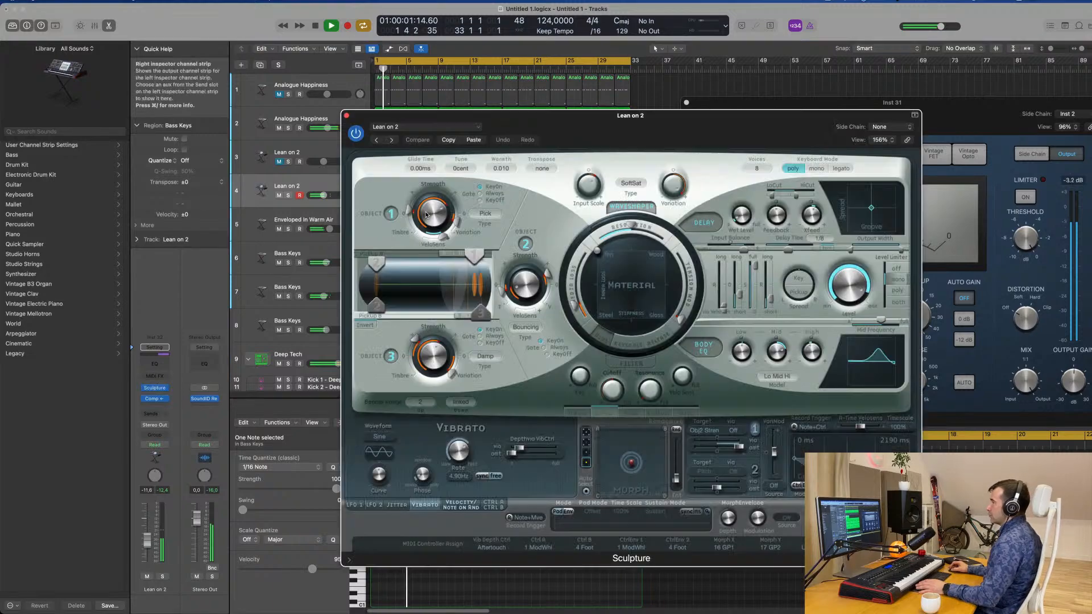
Play the track 4 Lean on 2 part from the start and insert an Arpeggiator MIDI effect on its channel.
drag(624, 127, 887, 127)
key(space)
key(space)
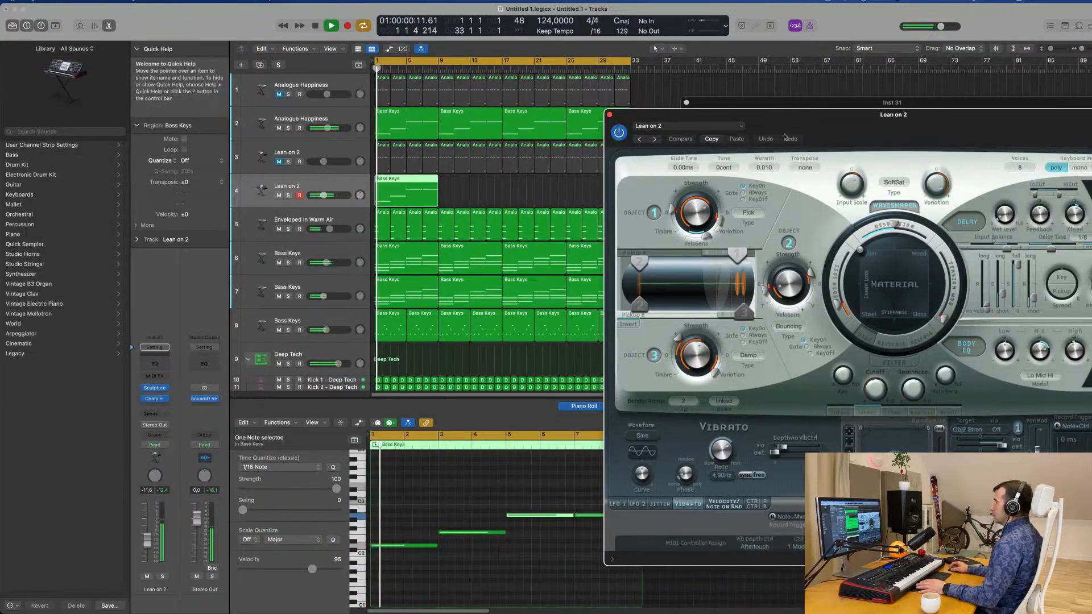
mouse_move(739, 114)
mouse_down()
mouse_move(517, 104)
mouse_move(534, 104)
mouse_up()
key(space)
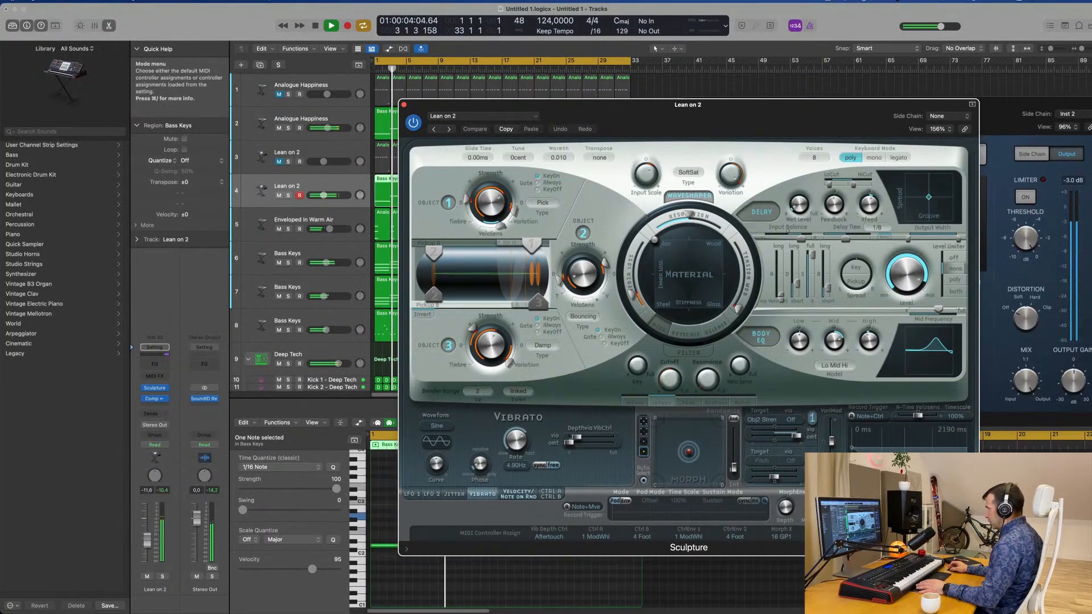
key(space)
click(160, 378)
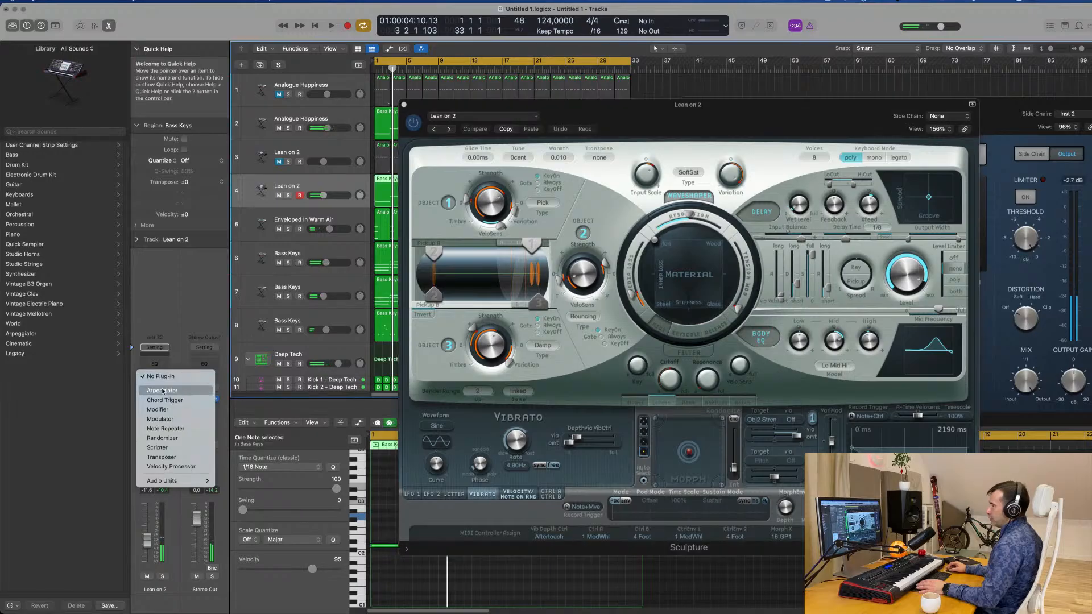
click(164, 390)
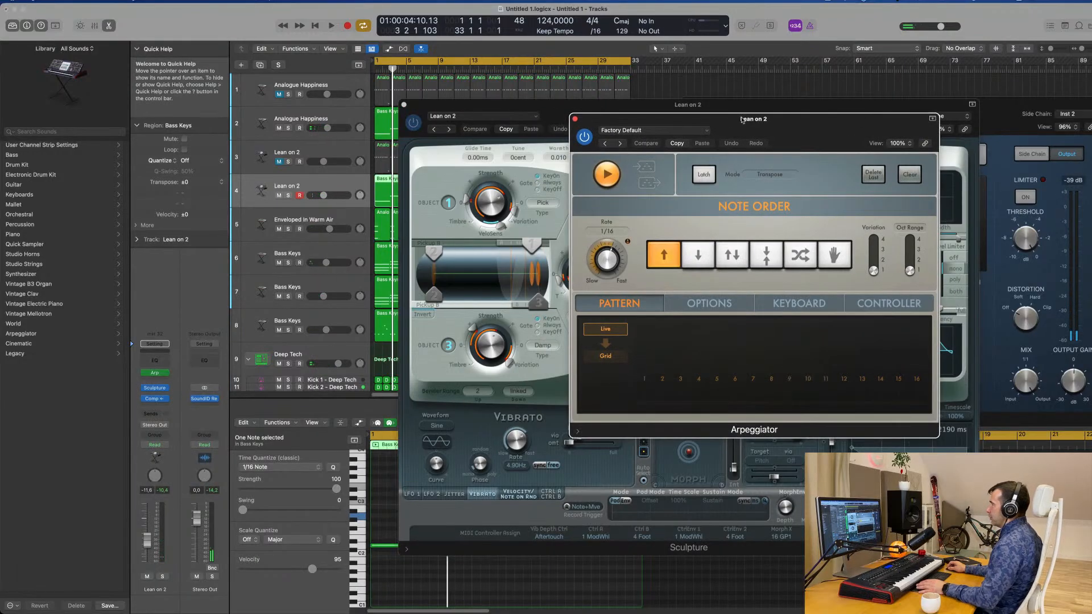
Play the arpeggiated Lean on 2 part, move the Arpeggiator window clear of the tracks and close the Sculpture window.
drag(727, 124, 917, 106)
drag(626, 119, 441, 270)
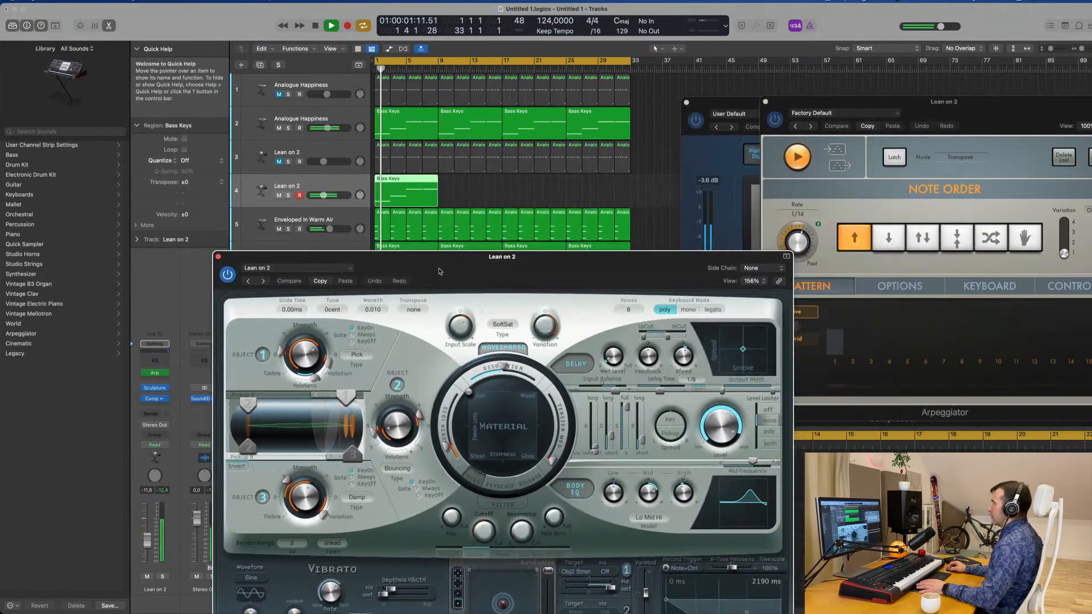
key(space)
click(218, 256)
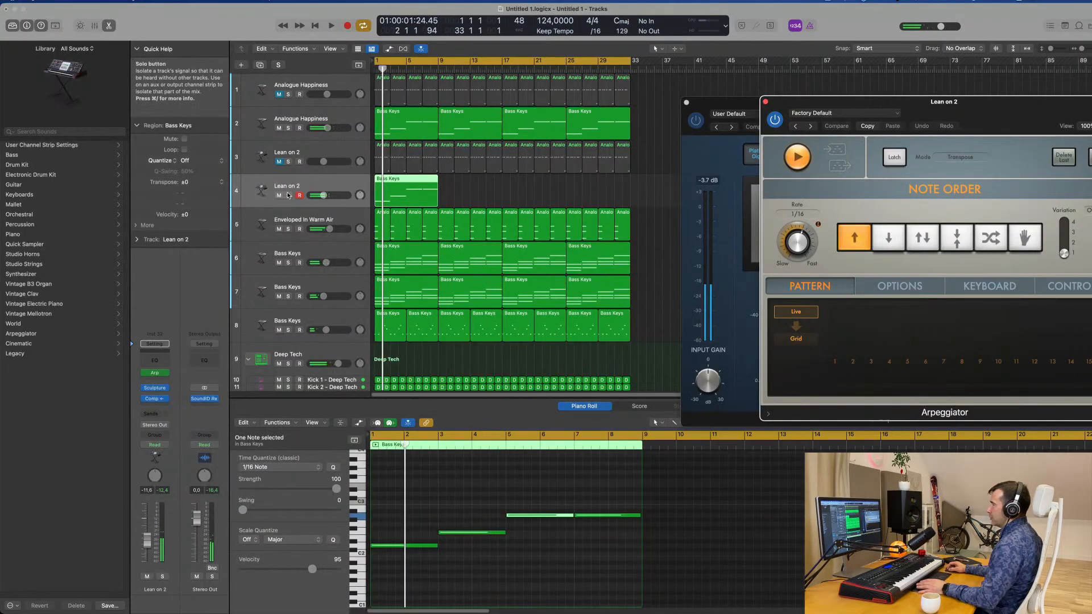
Compare the arpeggiated Lean on 2 part on track 4 in solo and within the full mix.
click(287, 195)
key(space)
drag(960, 113, 751, 57)
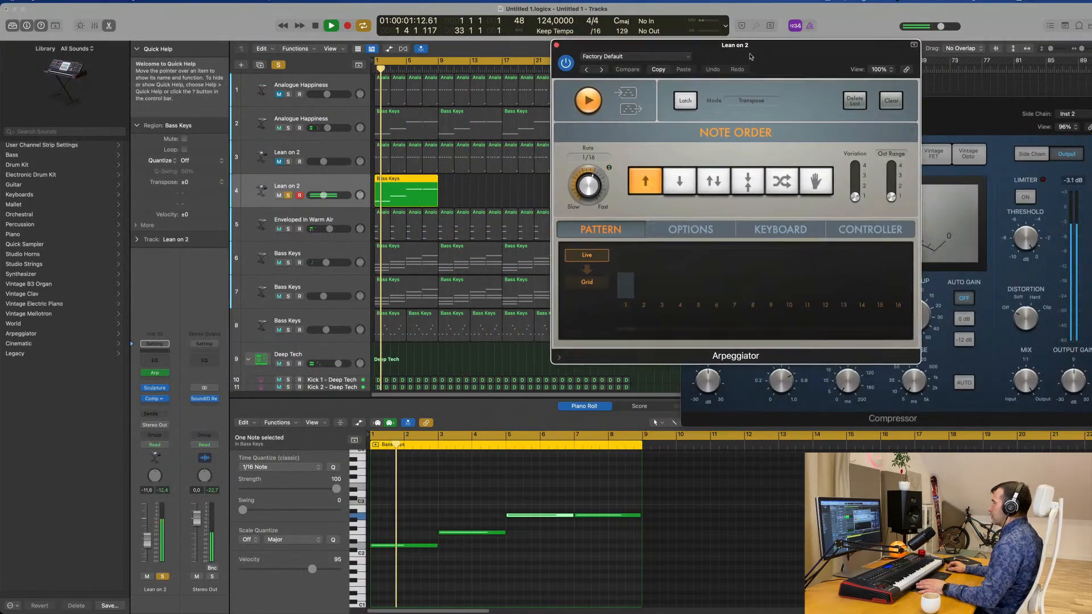
key(space)
click(288, 195)
key(space)
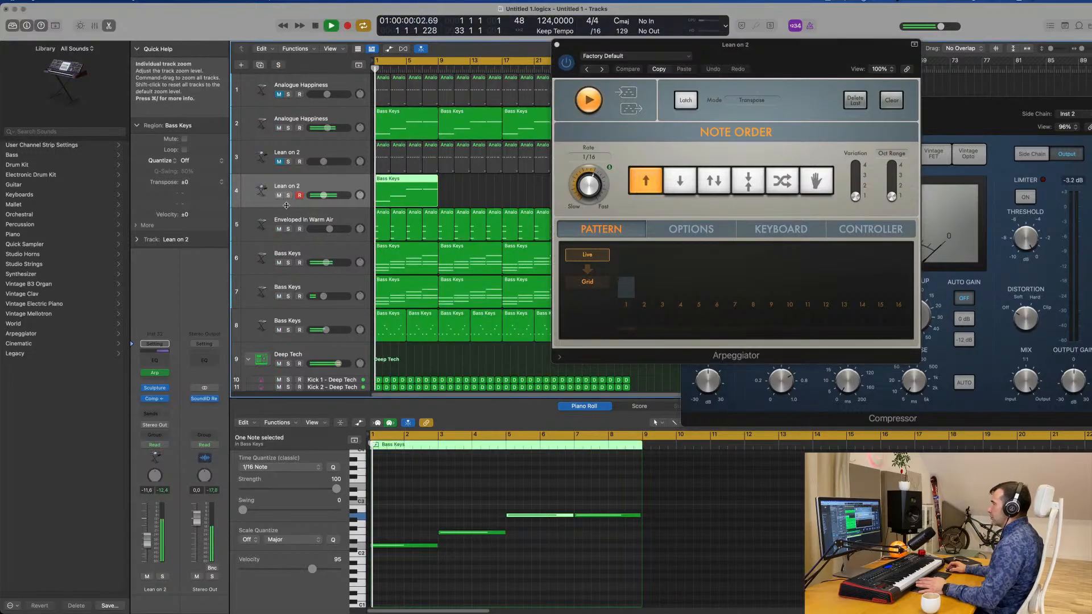
drag(738, 73, 923, 95)
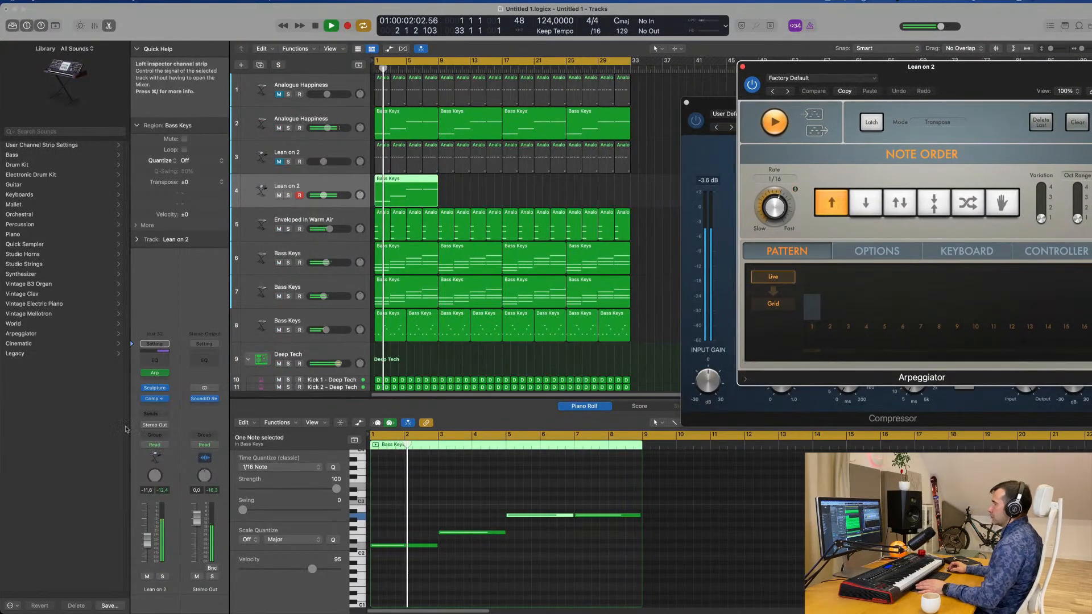
click(161, 578)
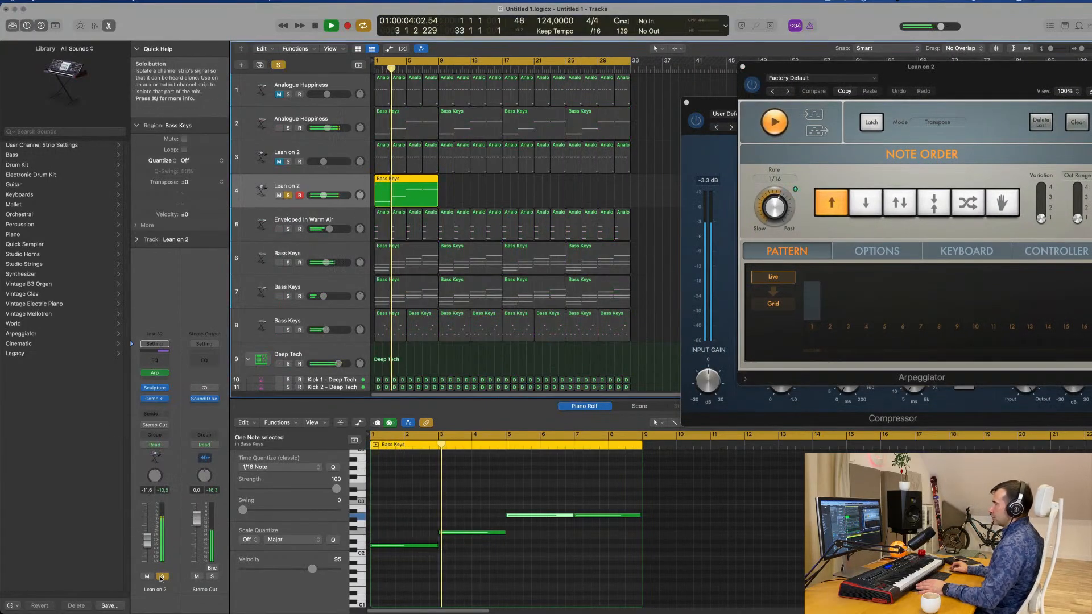
click(161, 578)
Add a Channel EQ with a 24 dB/Oct low cut at 366 Hz to track 4 and set its volume to -12.6 dB.
key(space)
key(space)
click(161, 362)
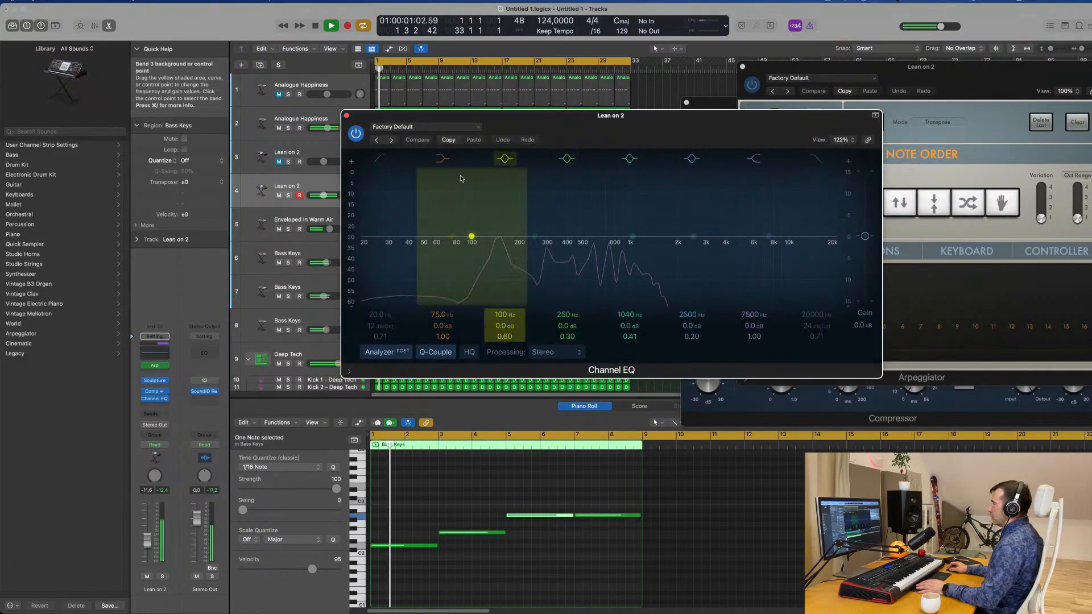
click(379, 159)
mouse_move(390, 263)
mouse_down()
mouse_move(437, 288)
mouse_move(481, 246)
mouse_move(533, 246)
mouse_up()
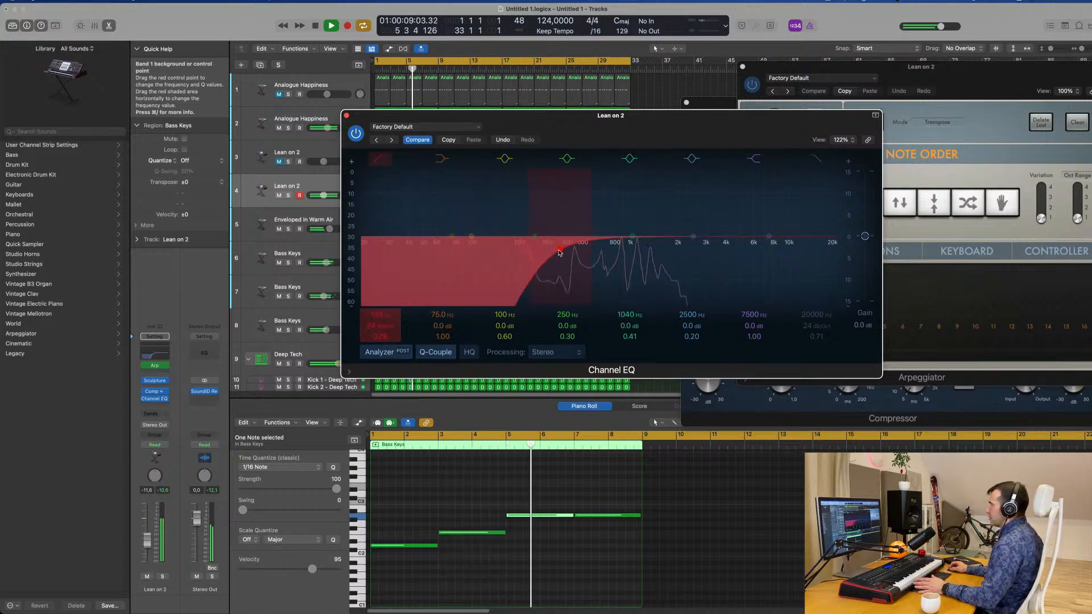
drag(559, 251, 568, 249)
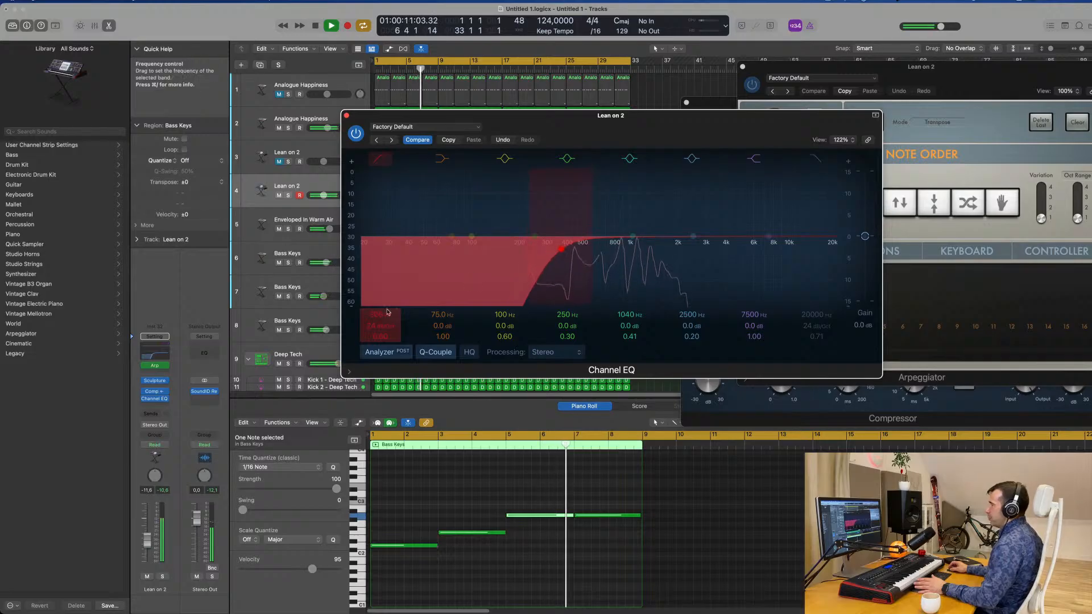
drag(150, 544, 149, 542)
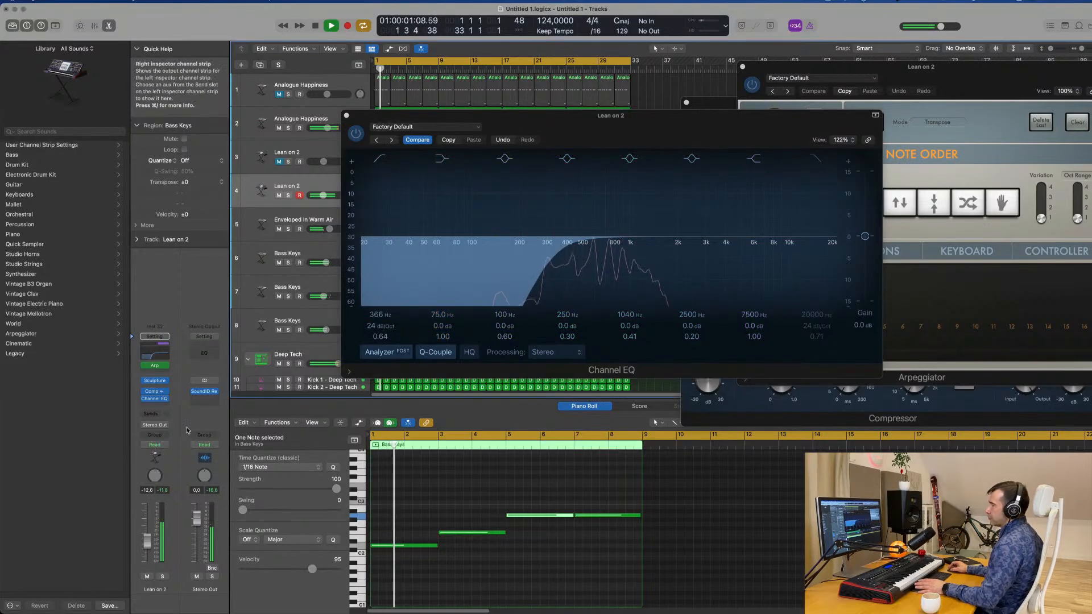
Send the track 4 Lean on 2 channel to Bus 5 and insert a stereo Stereo Delay on its aux.
click(152, 416)
mouse_move(155, 428)
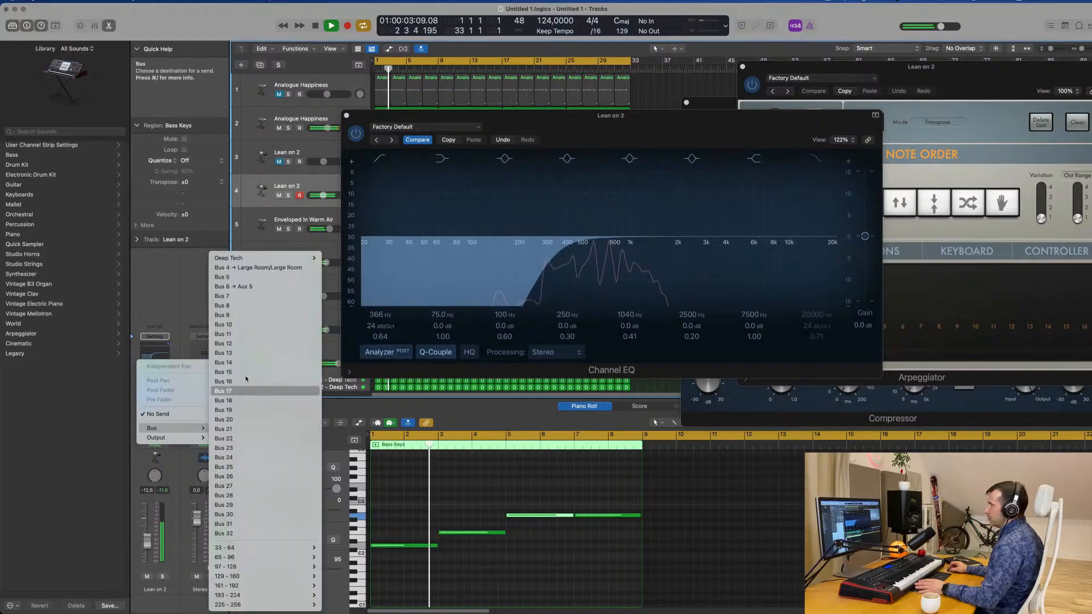
click(220, 279)
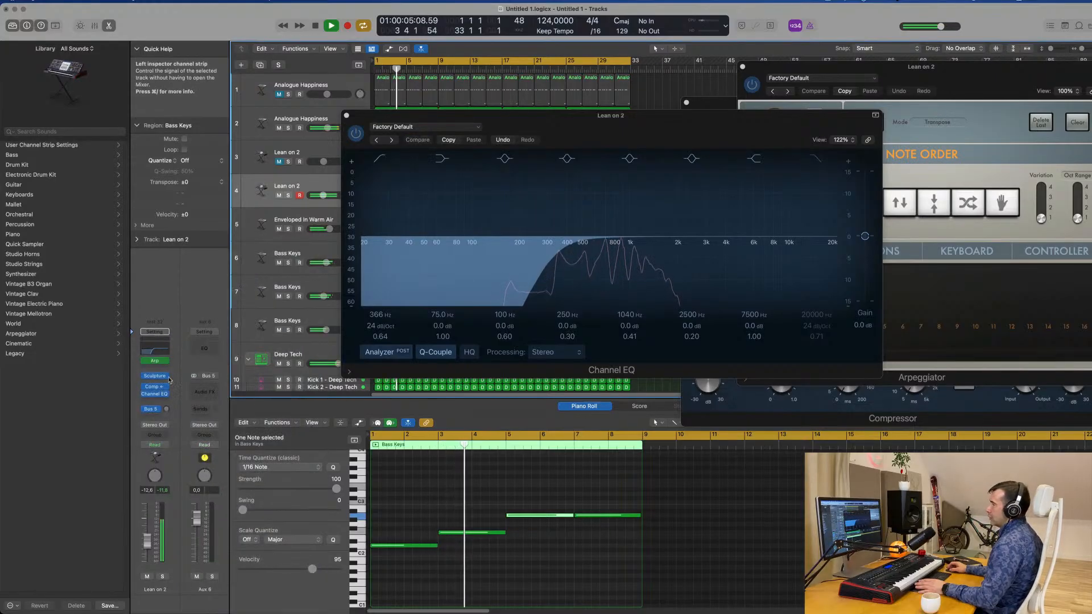
click(206, 389)
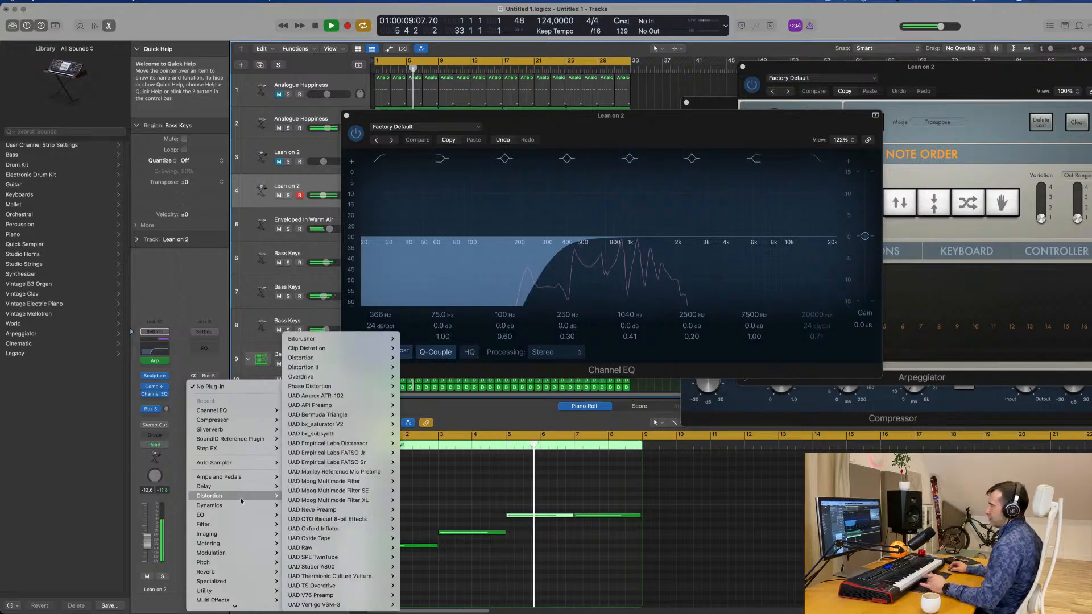
mouse_move(246, 482)
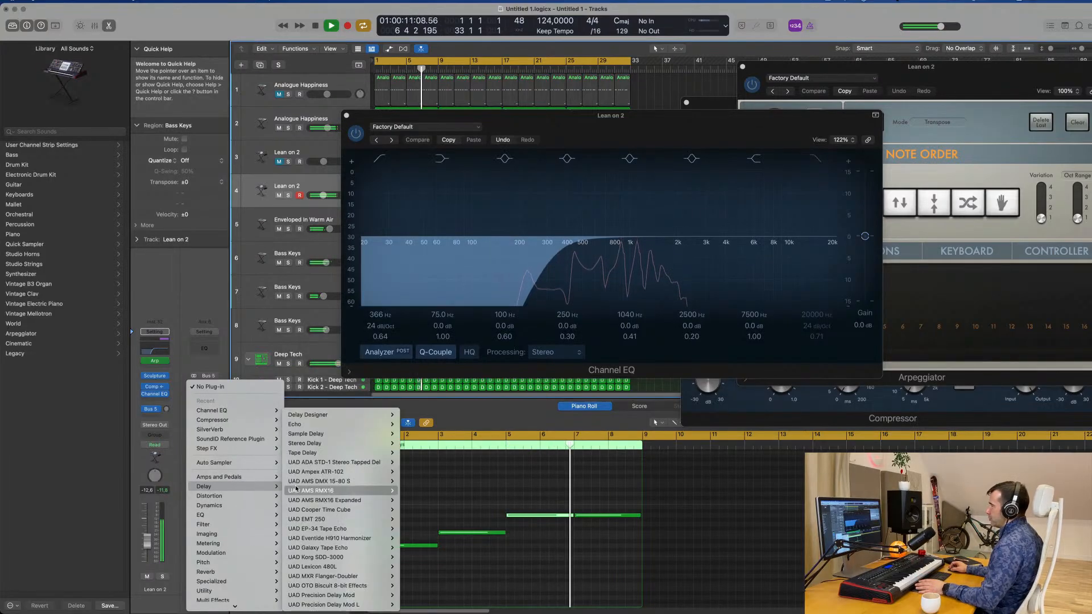
mouse_move(330, 443)
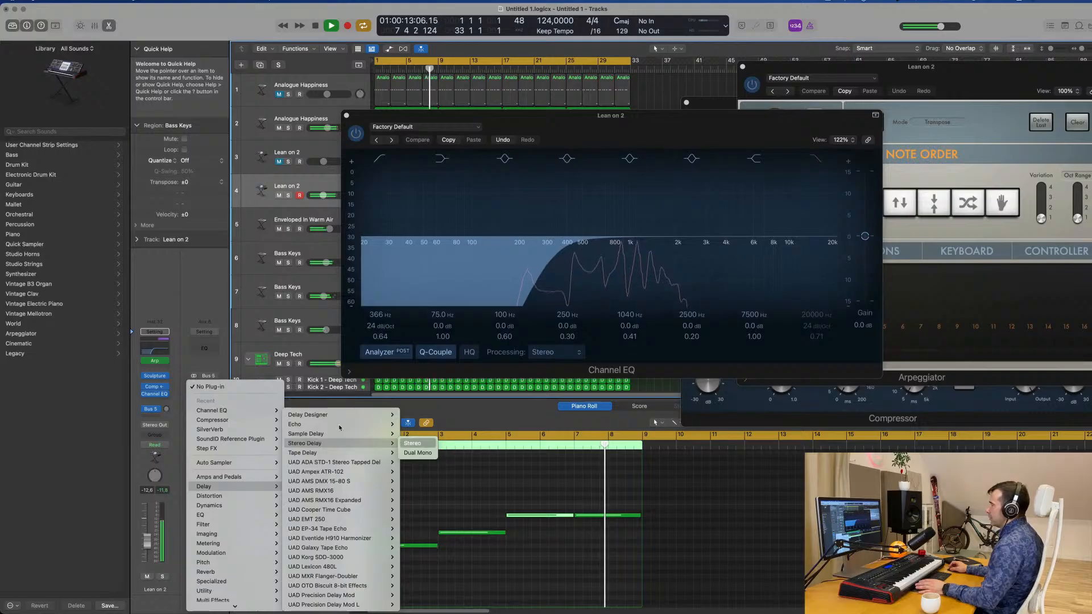
click(412, 443)
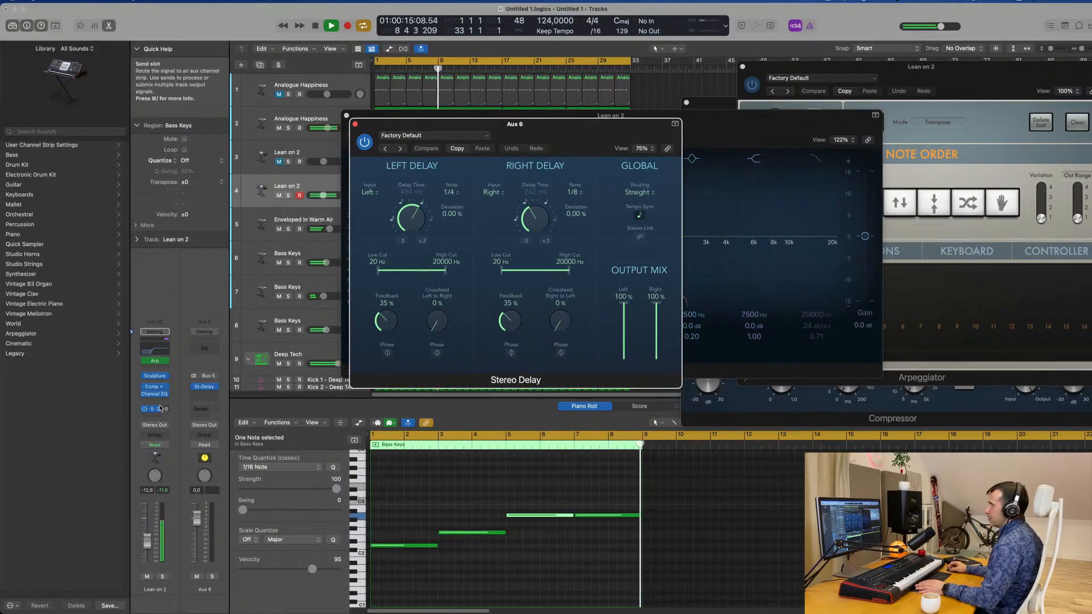
Set the Bus 5 send level to -12.0 dB, close the Channel EQ and move the Stereo Delay window off the tracks.
click(167, 407)
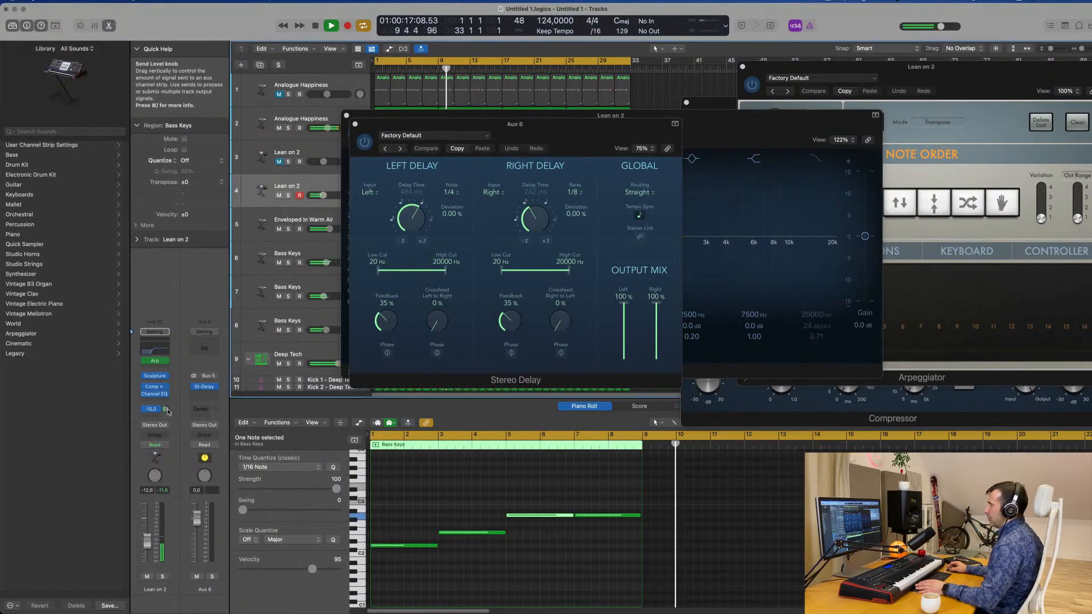
drag(539, 134, 965, 168)
drag(634, 128, 694, 215)
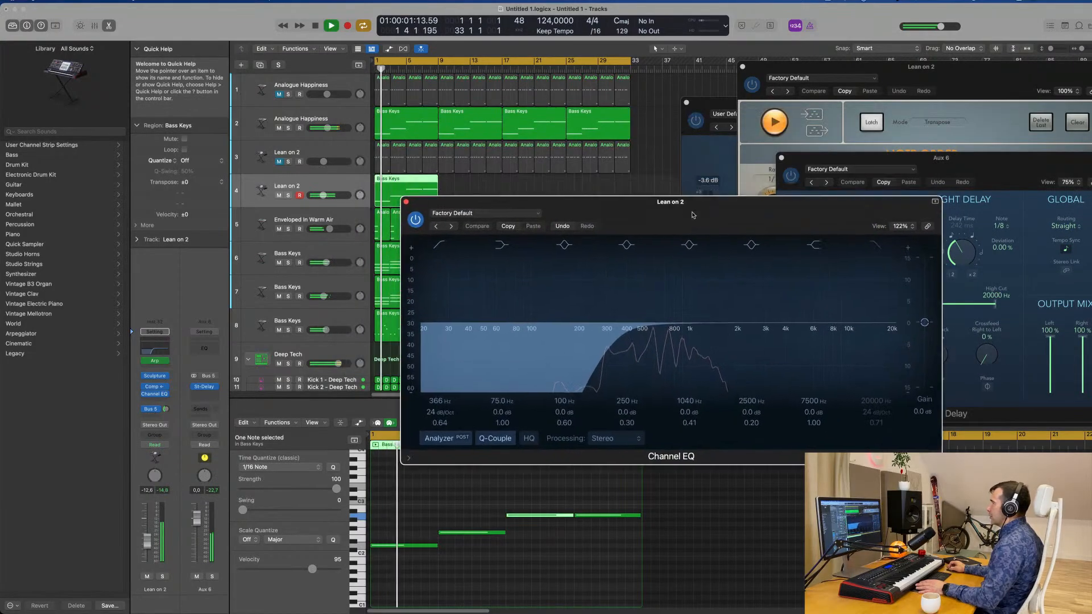
click(406, 202)
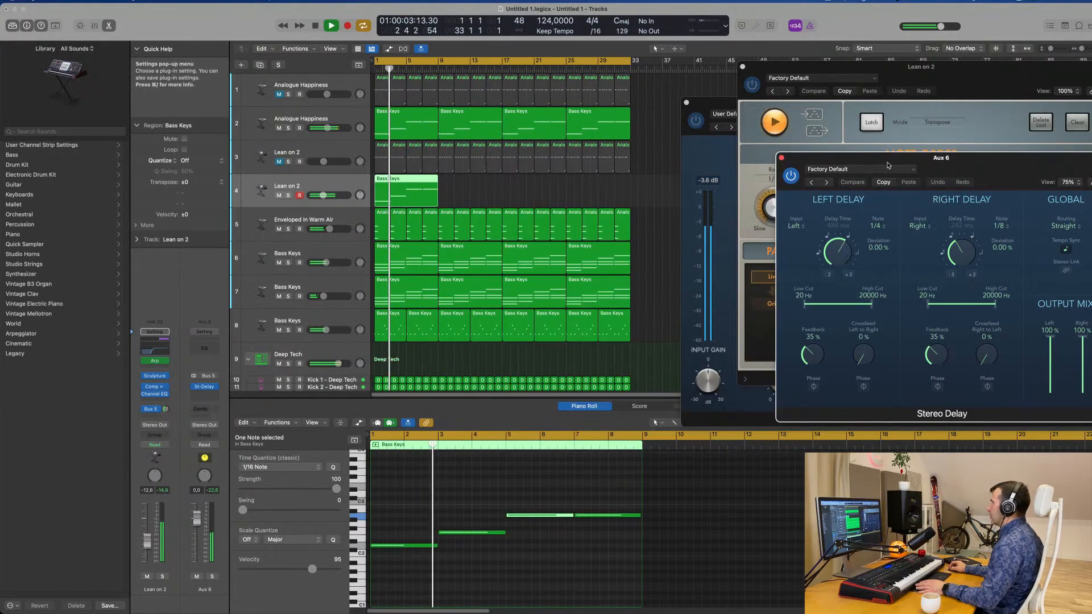
drag(889, 165, 678, 310)
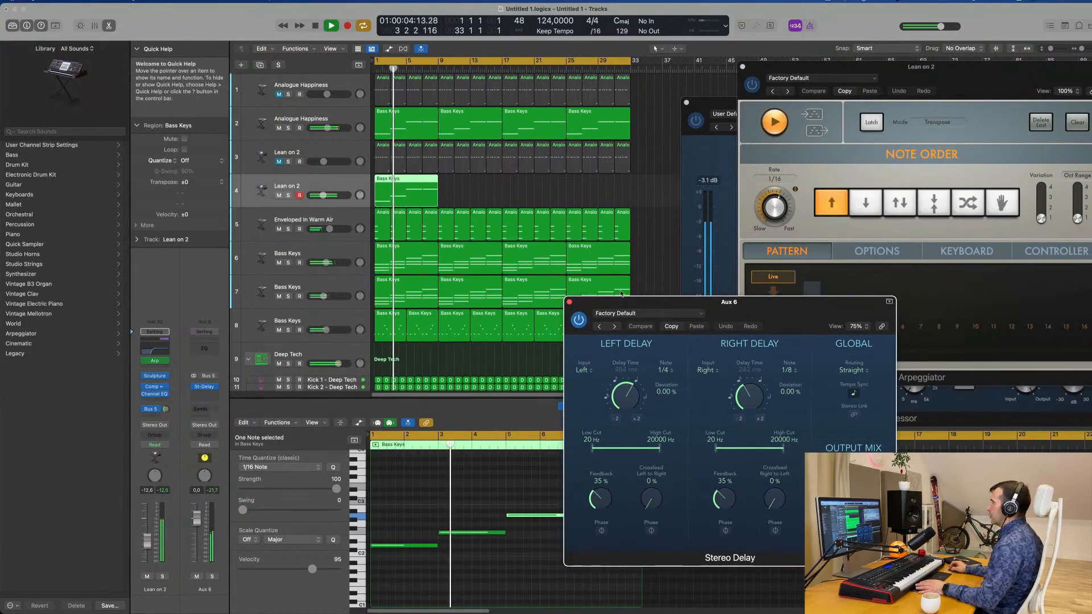
Solo the track 4 Lean on 2 part and load the Dual 1/16 Slap preset in the Stereo Delay.
click(288, 127)
click(287, 127)
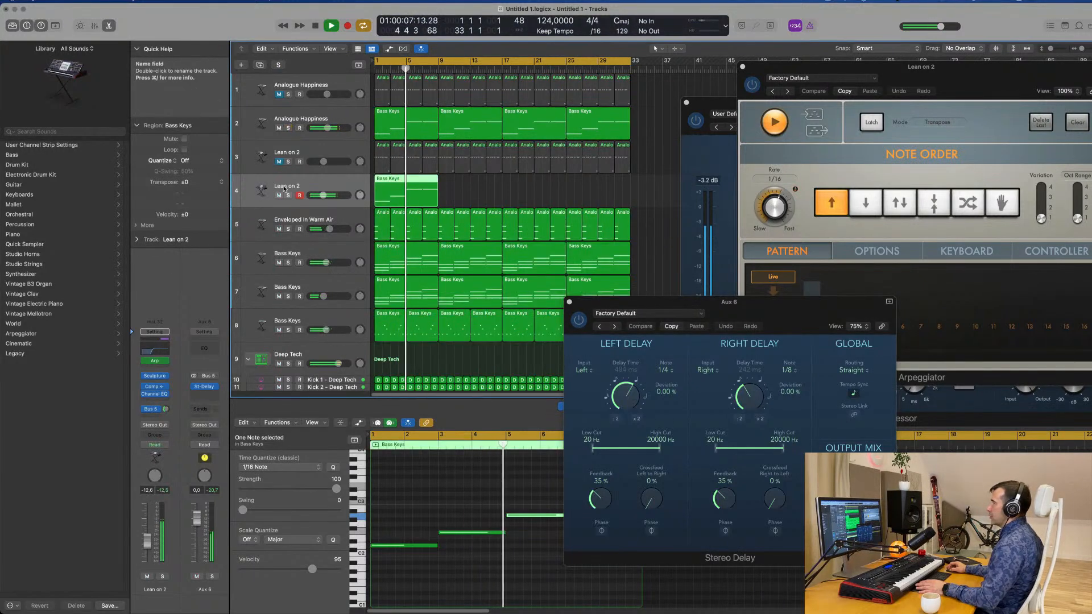
click(288, 195)
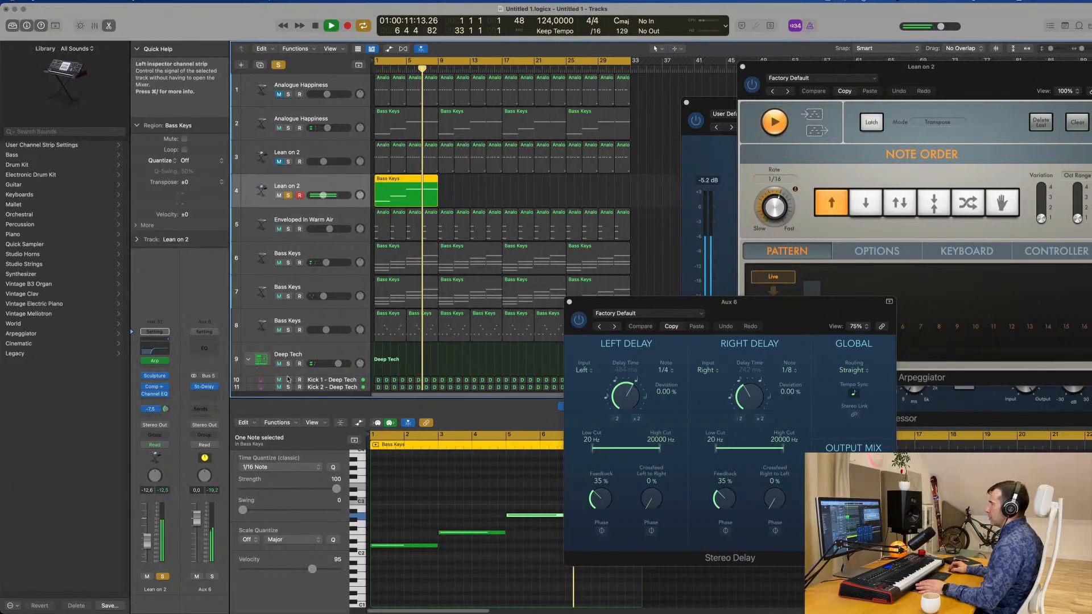
drag(711, 306, 535, 272)
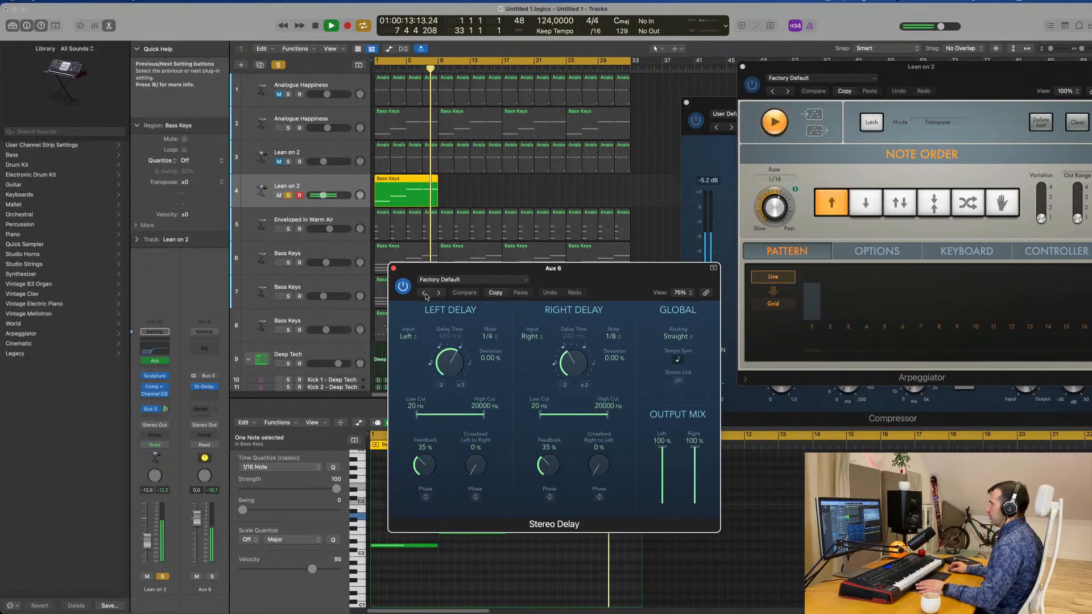
click(424, 293)
click(424, 293)
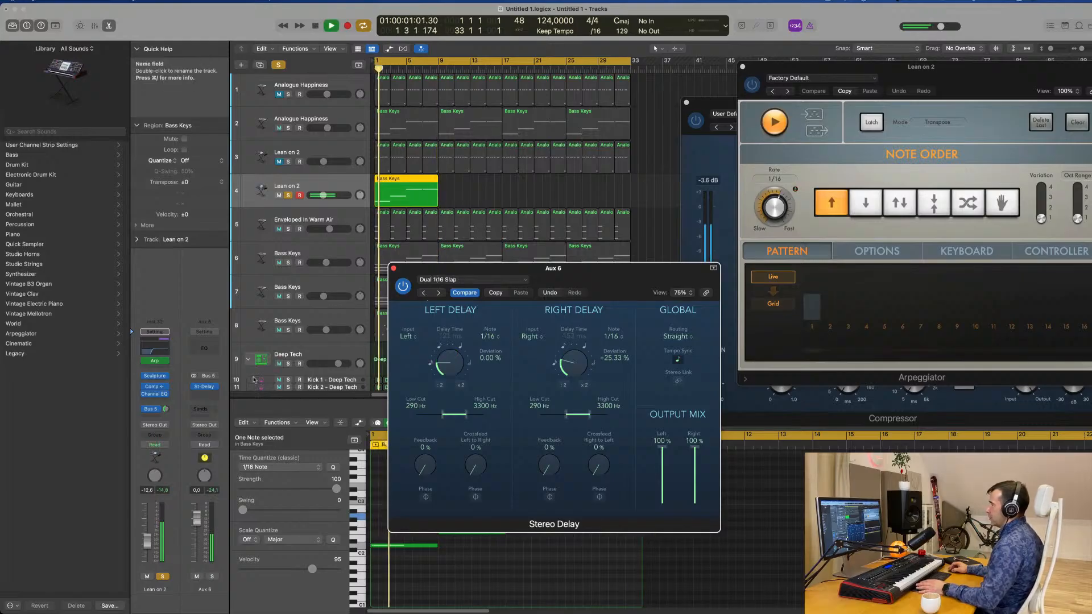
Raise the Bus 5 send level to -5.9 dB and replay the soloed part with the delay.
click(165, 409)
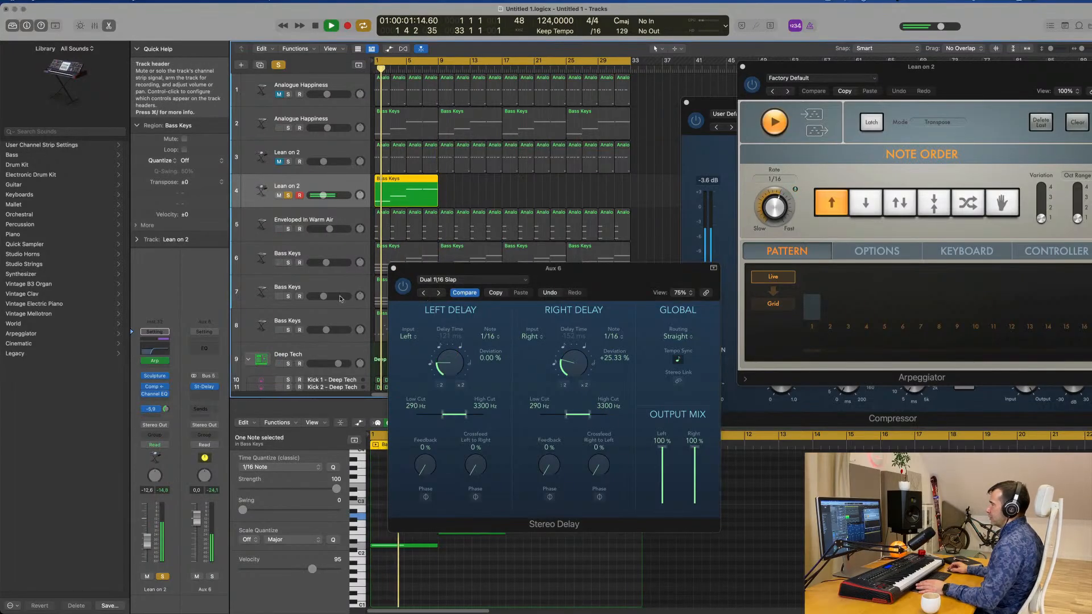
click(403, 286)
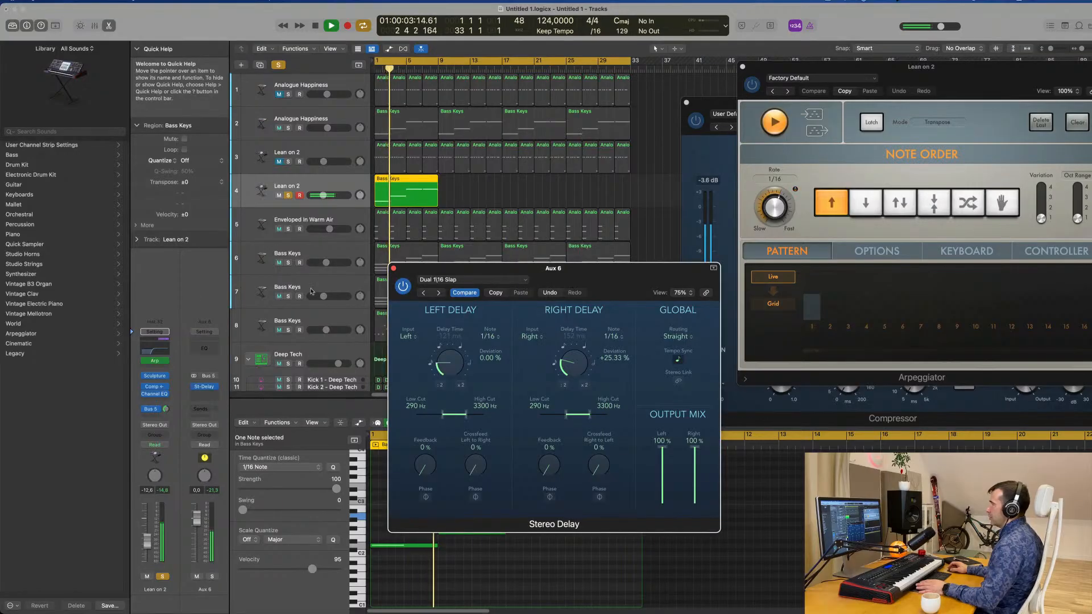
key(space)
key(space)
Unsolo track 4, set its volume to -14.0 dB against the full mix and close the Stereo Delay window.
click(162, 576)
key(space)
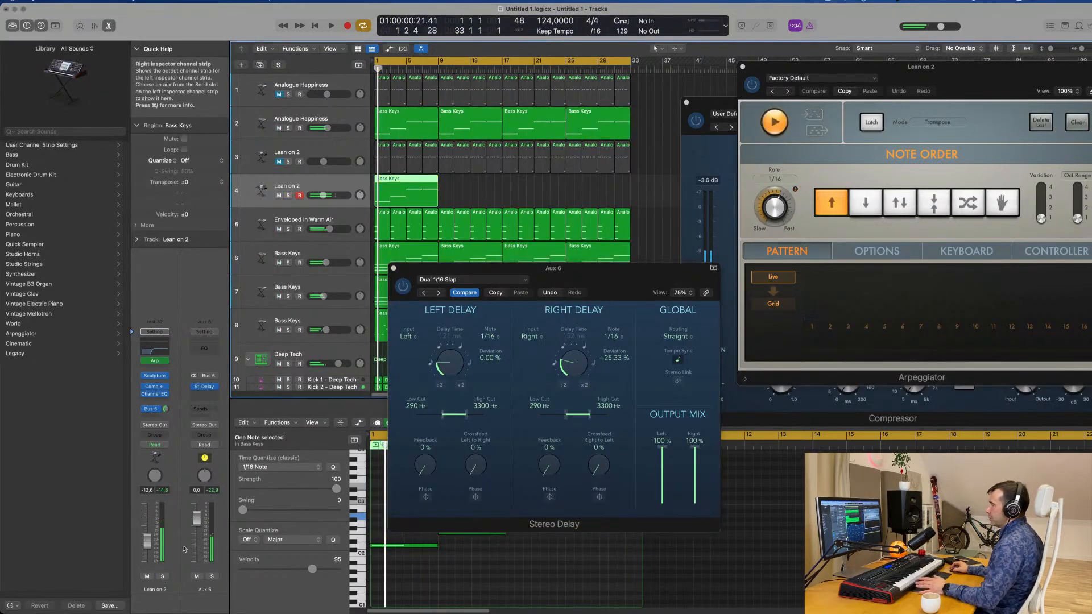
key(space)
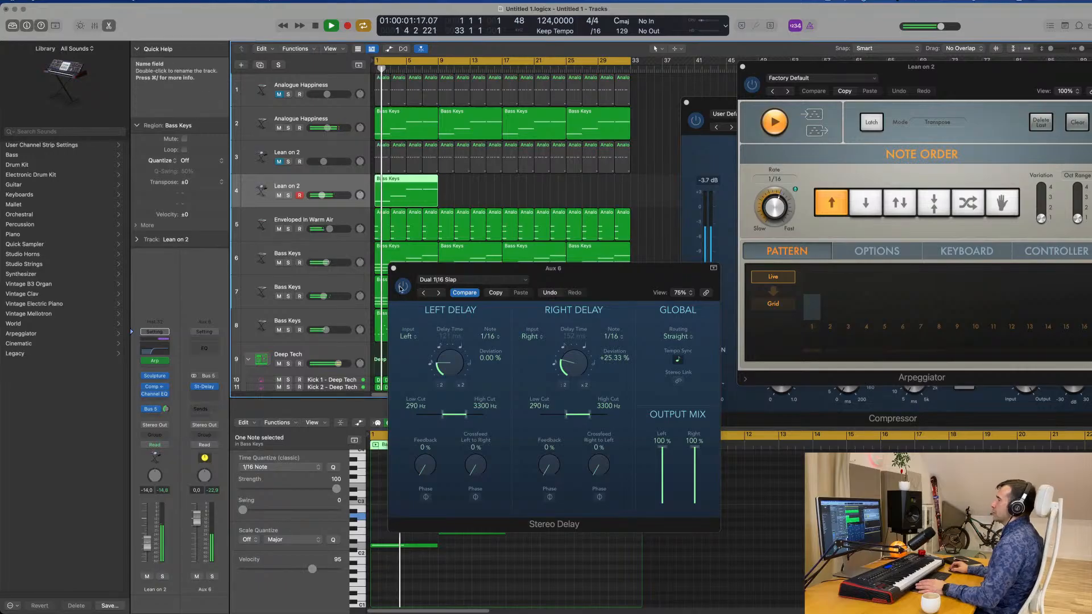
click(393, 269)
Repeat the Bass Keys region three times on track 4 to fill the 32-bar arrangement.
key(super+Left)
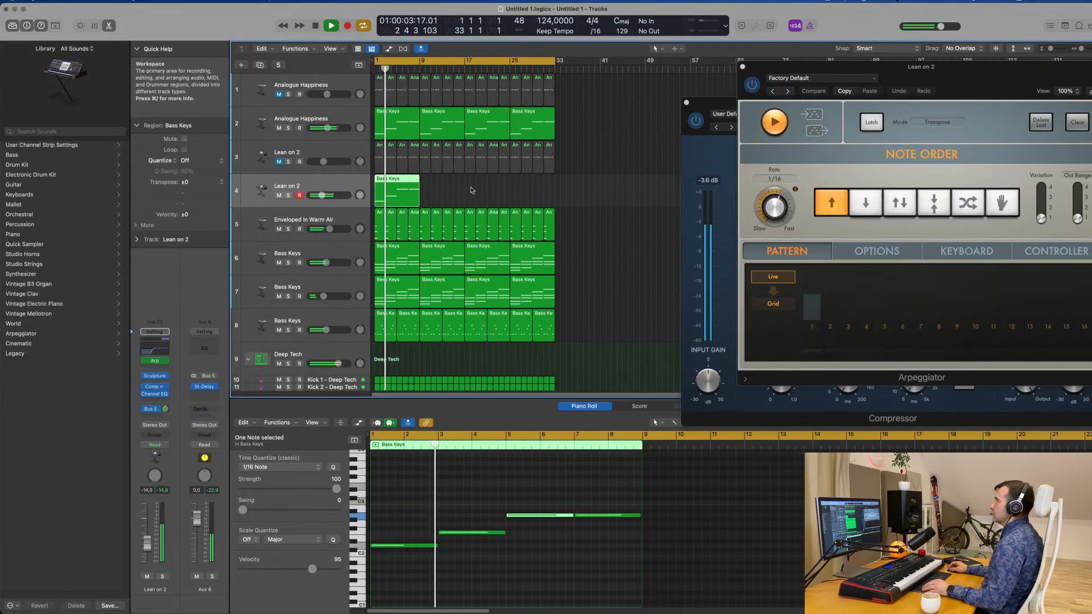
click(473, 191)
click(358, 205)
key(super+r)
key(super+r)
key(super+r)
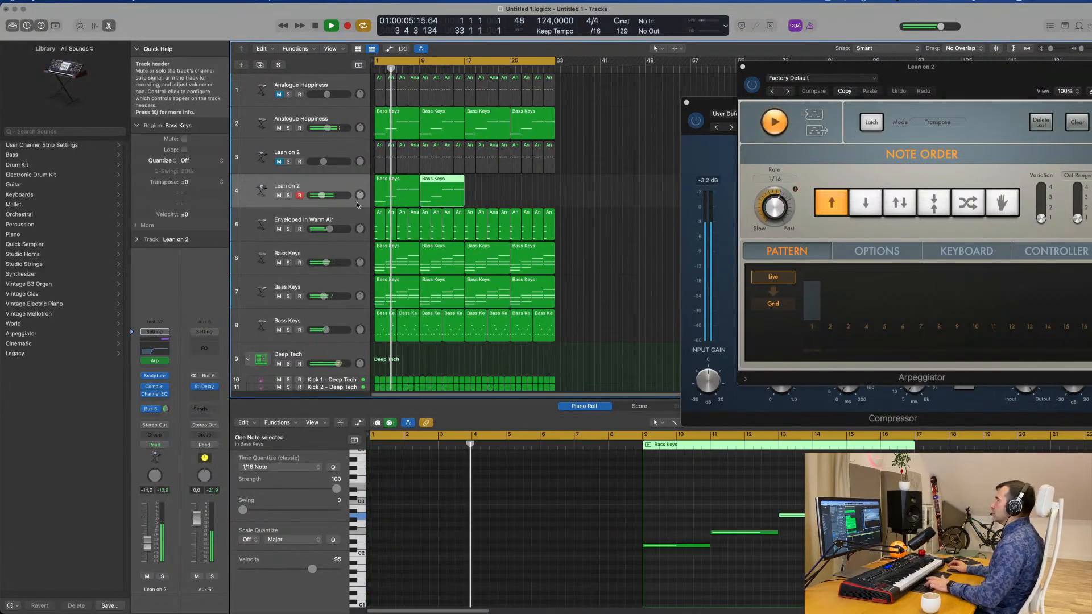
Review the whole arrangement from the melodic tracks to the Deep Tech drums during playback, leaving all regions deselected.
key(super+Right)
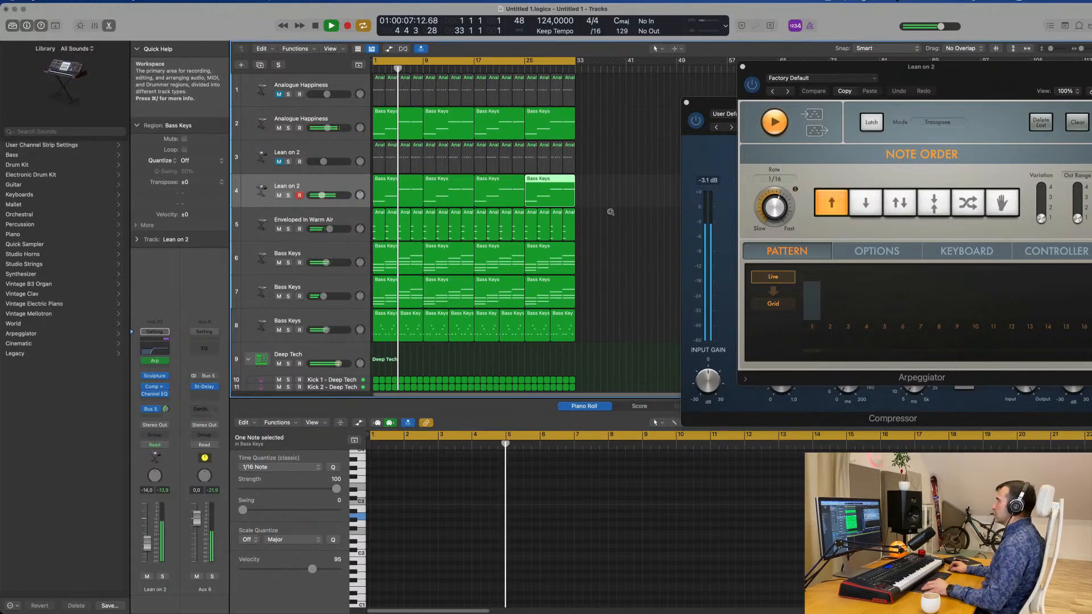
key(super+Up)
scroll(619, 208, down, 4)
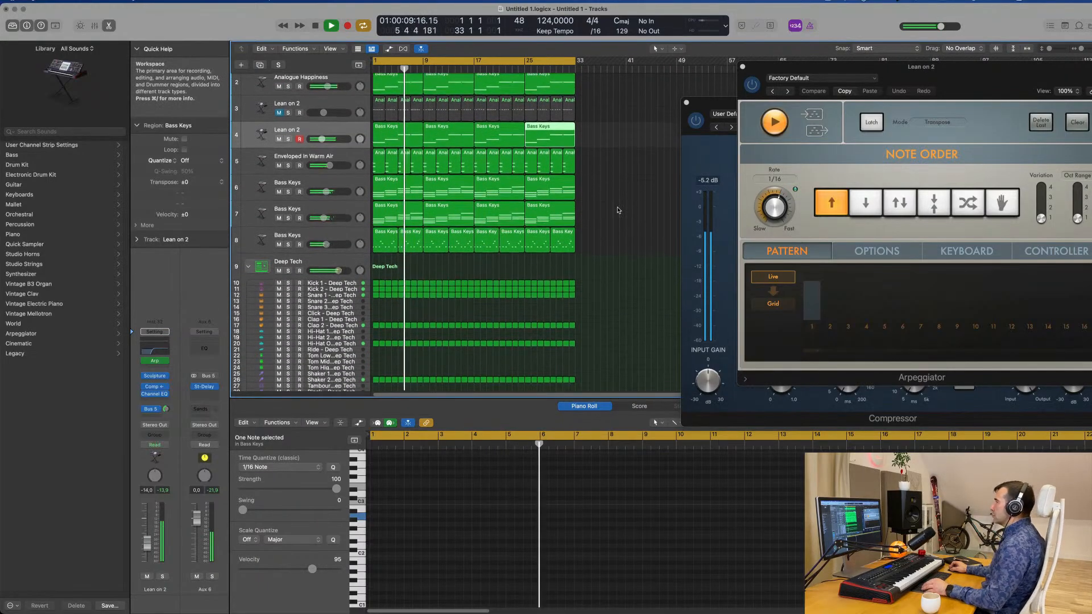
scroll(618, 208, right, 2)
scroll(618, 208, left, 1)
scroll(558, 209, left, 1)
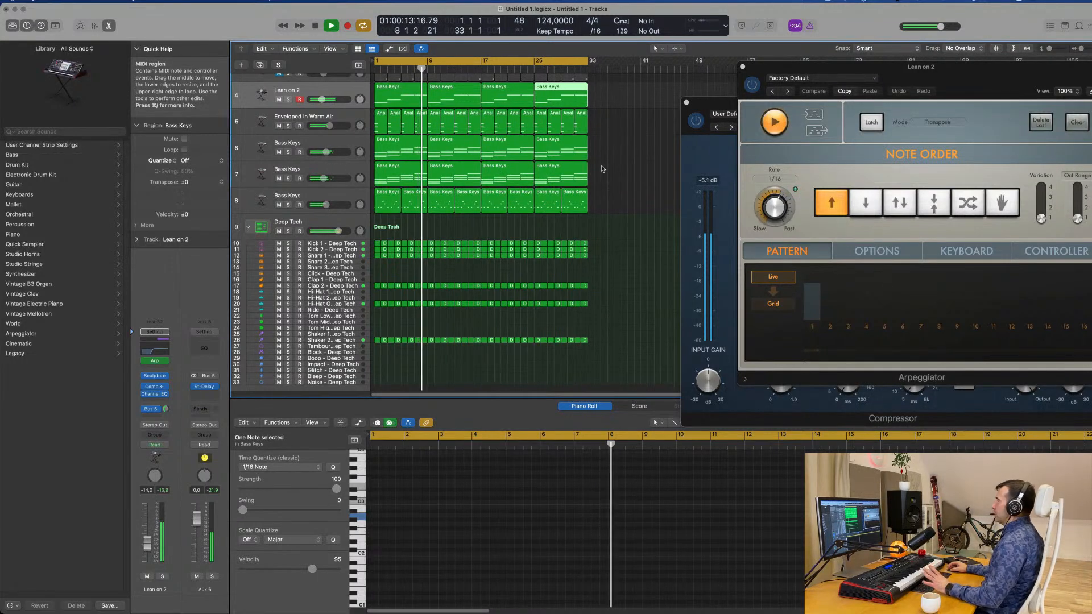
click(829, 1)
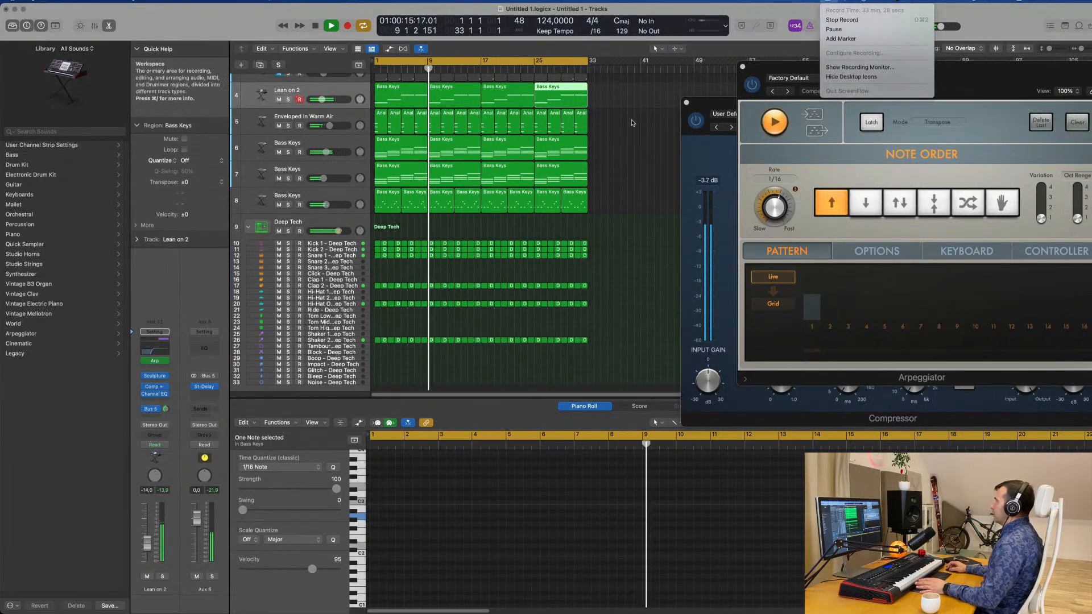
click(625, 137)
scroll(639, 161, up, 3)
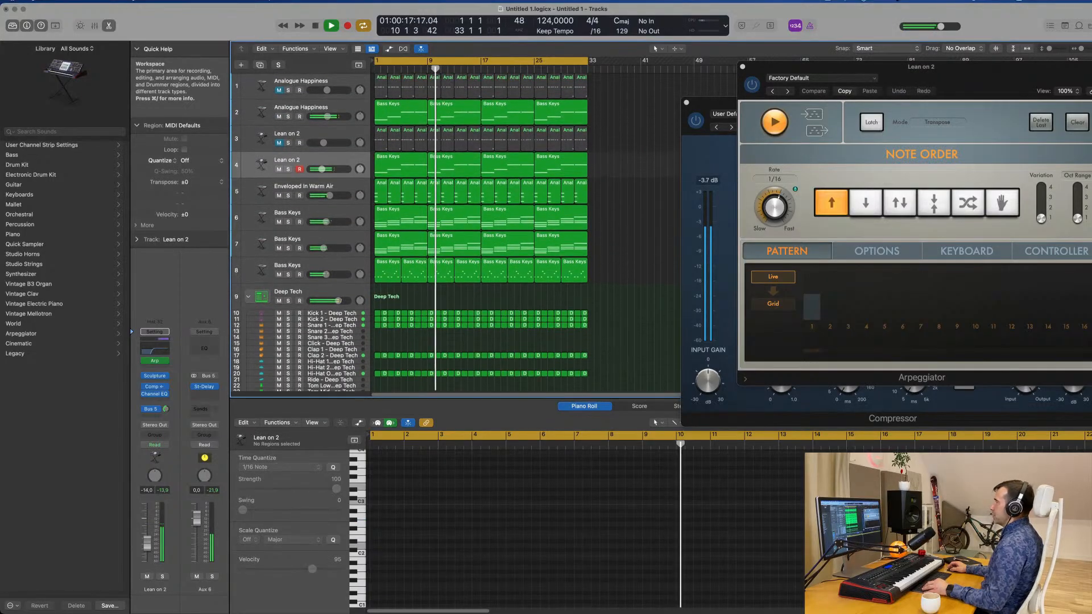